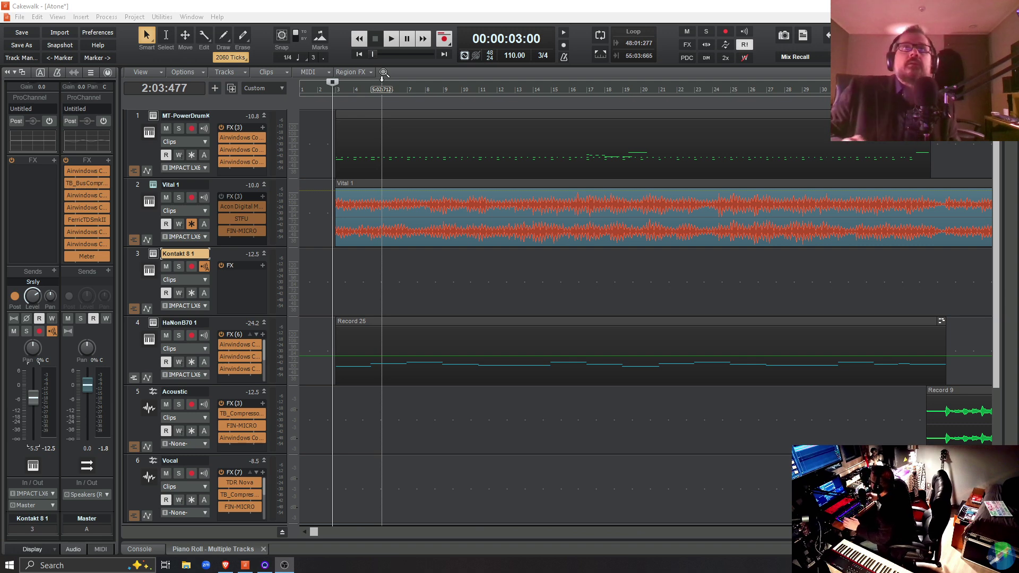
- Unfreeze the synth on the Vital 1 track to show its original MIDI clips
left_click(582, 9)
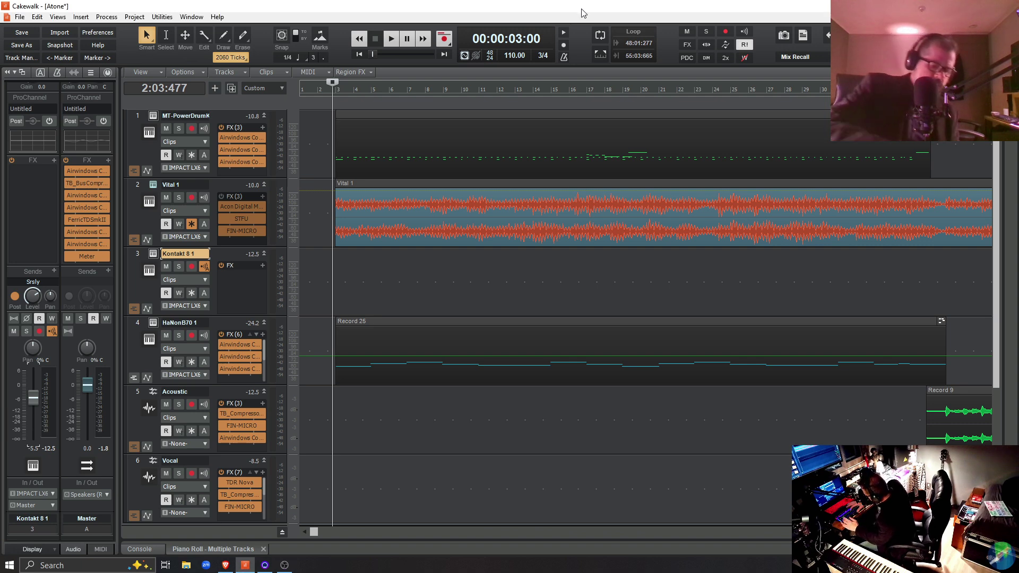
key("ctrl+Left")
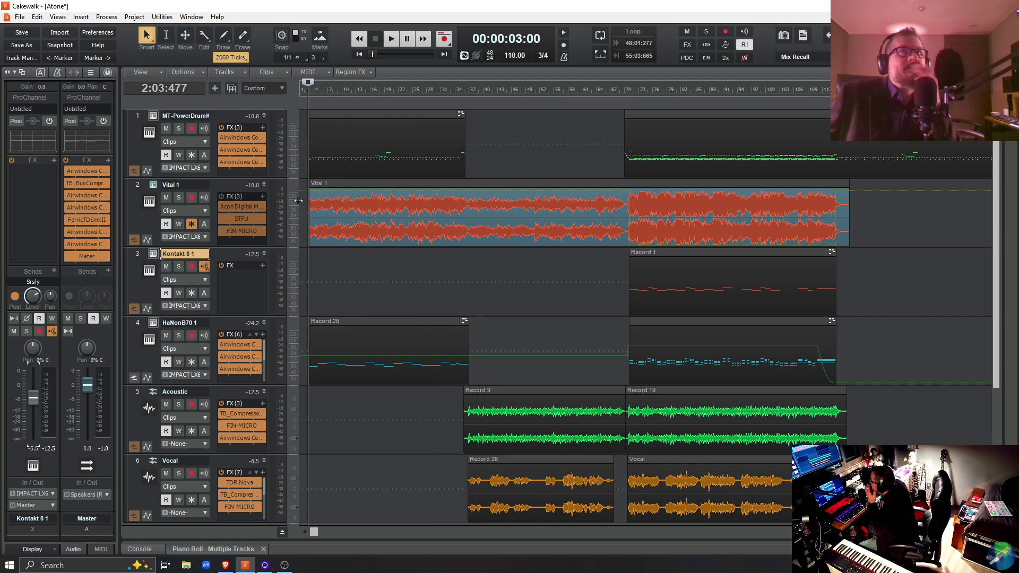
left_click(191, 224)
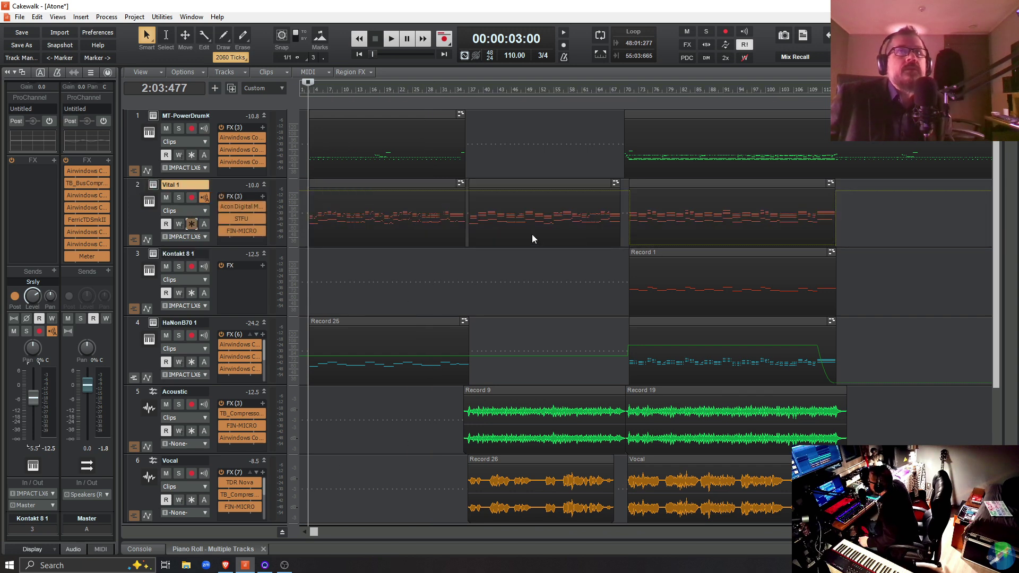
key("Down")
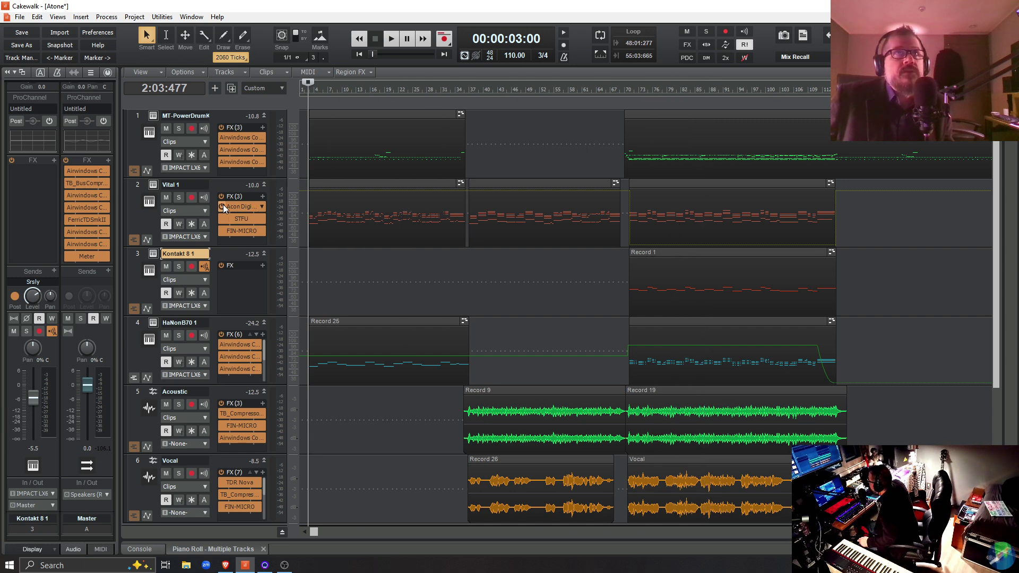
- Open the Vital synth on the Vital 1 track, examine its Keystation patch, and close its window
left_click(158, 186)
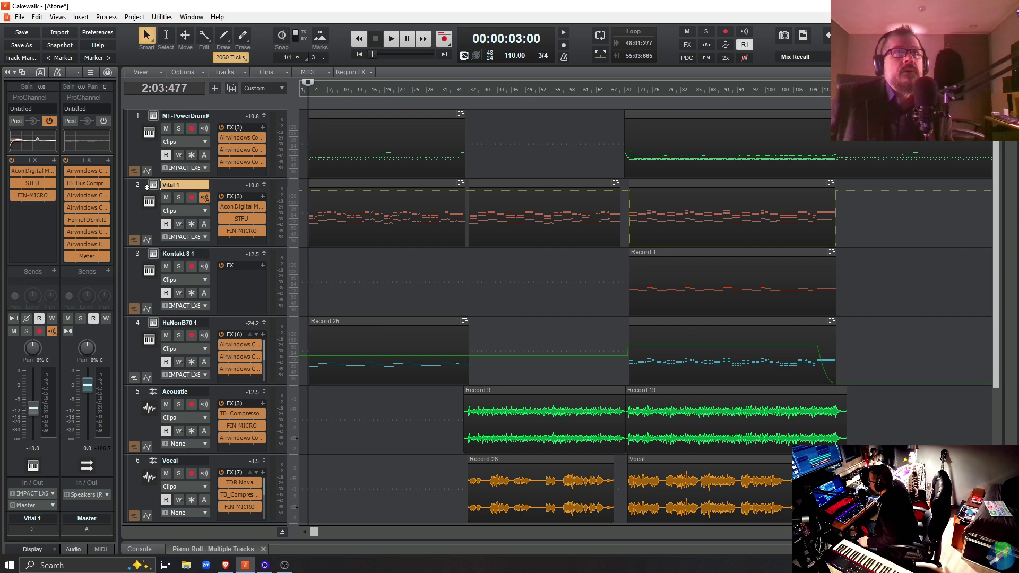
left_click(154, 185)
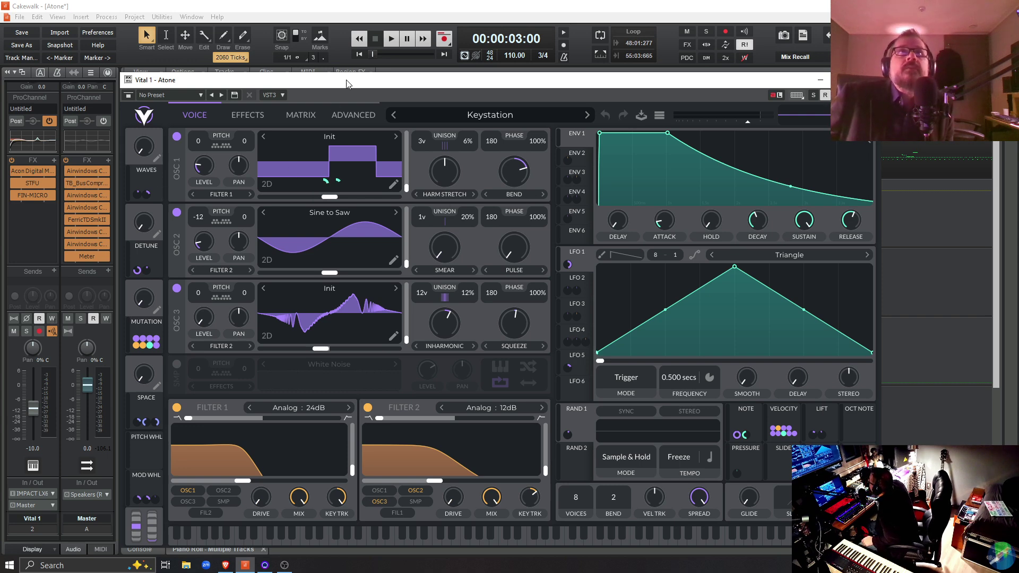
left_click_drag(367, 82, 373, 52)
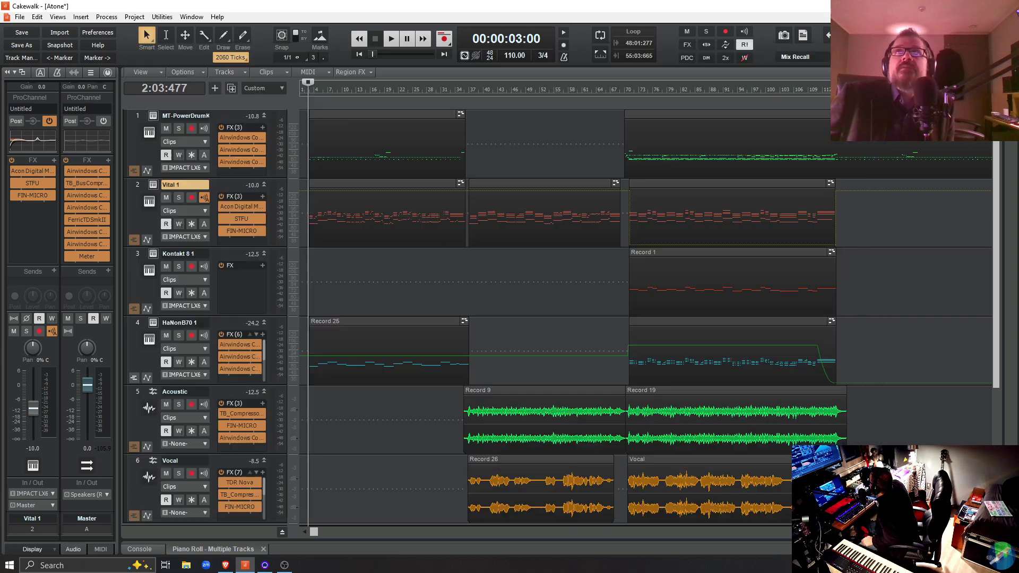
left_click(825, 50)
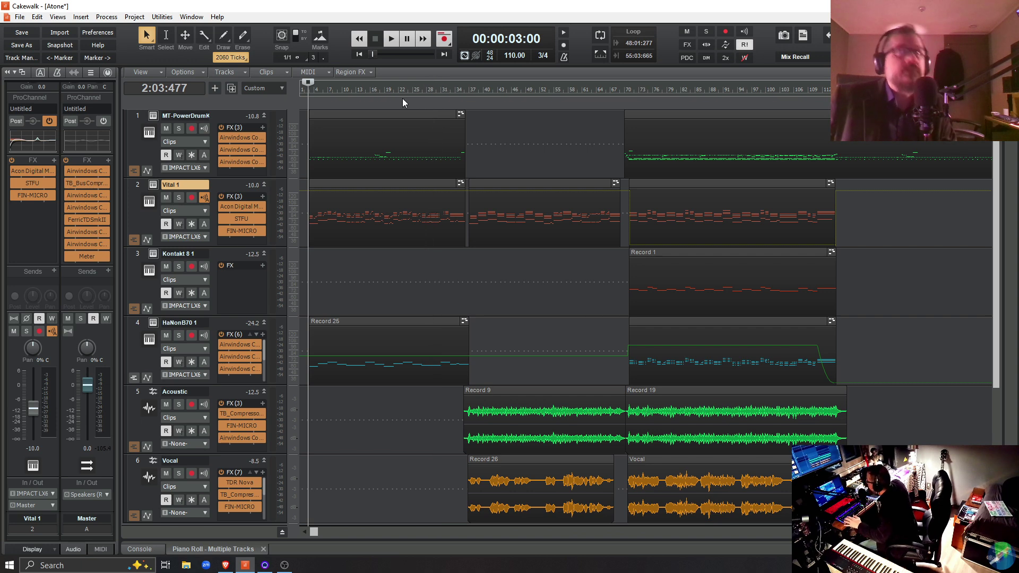
- Undo the quick unfreeze of the Vital 1 synth
left_click(37, 18)
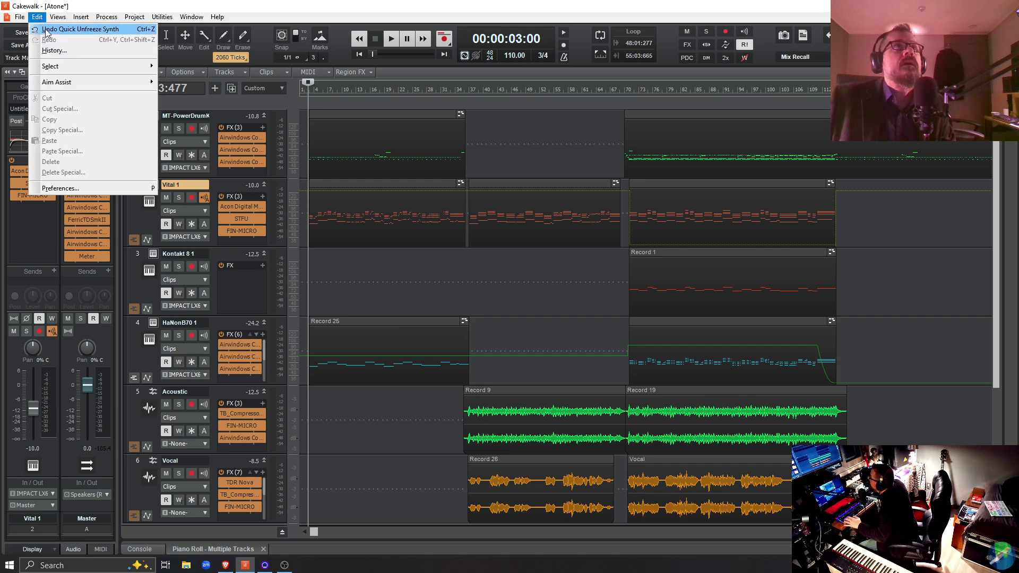
left_click(144, 30)
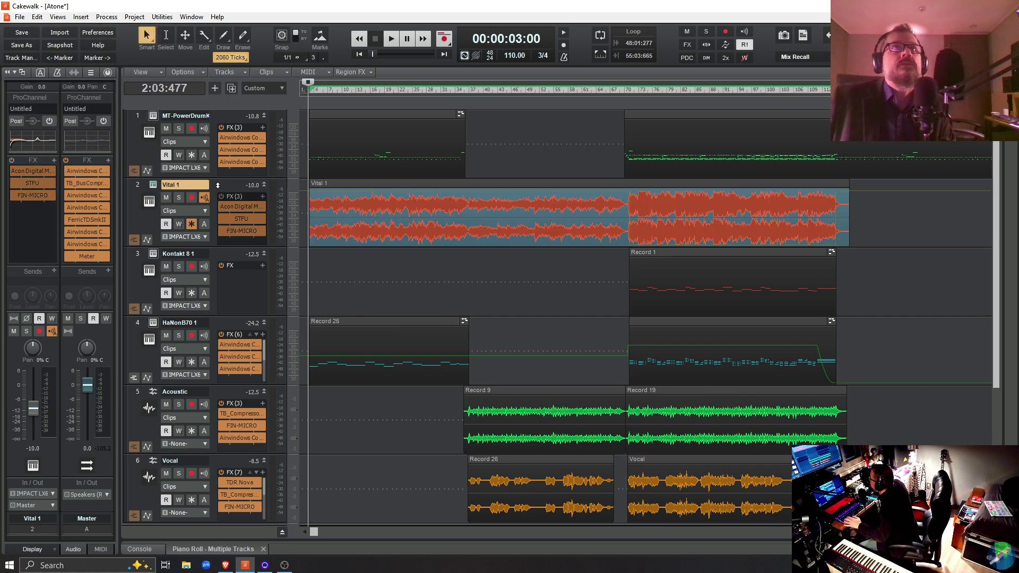
- Solo the frozen Vital 1 track, listen to its opening section, and stop playback
left_click(178, 197)
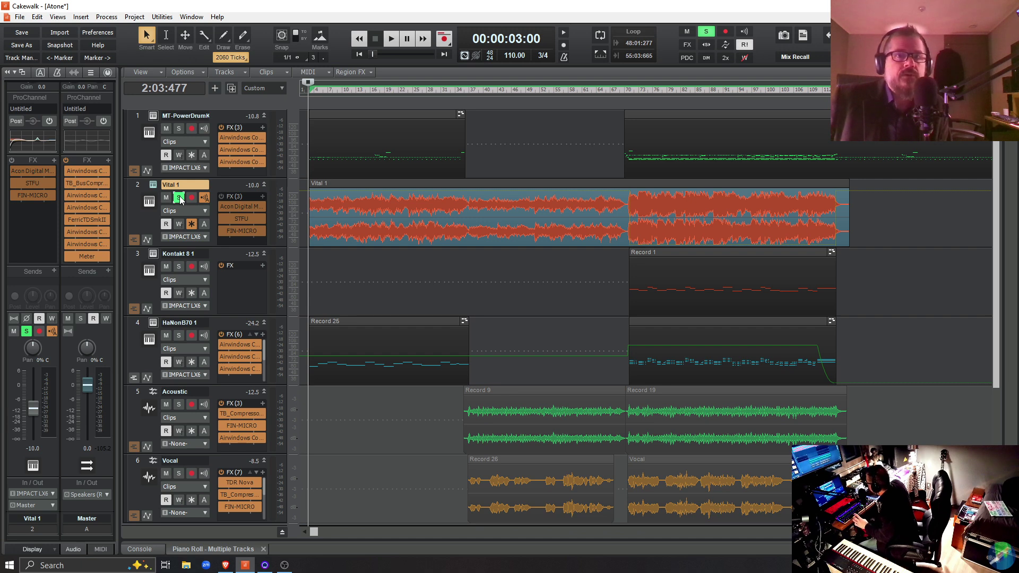
key("space")
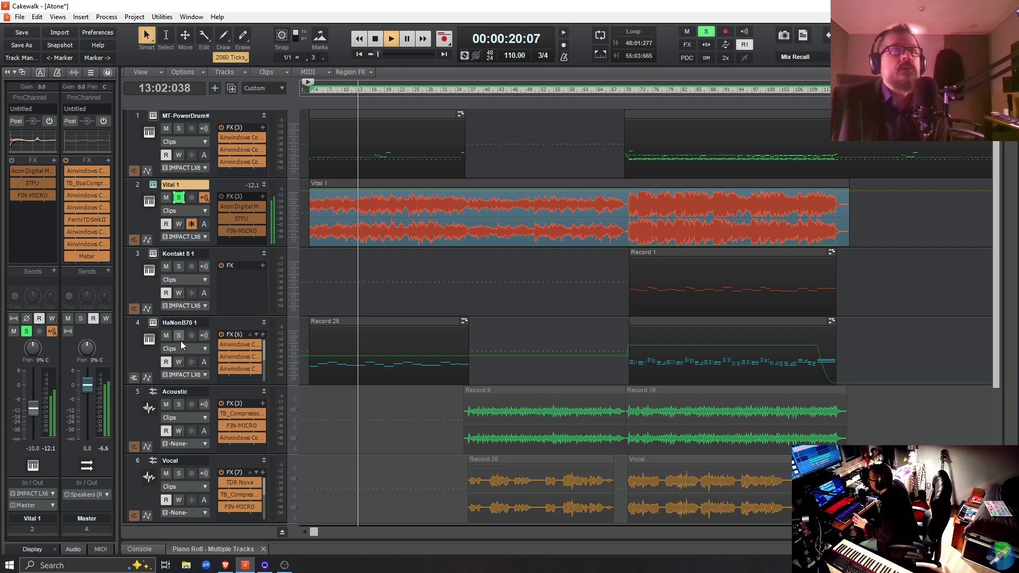
key("space")
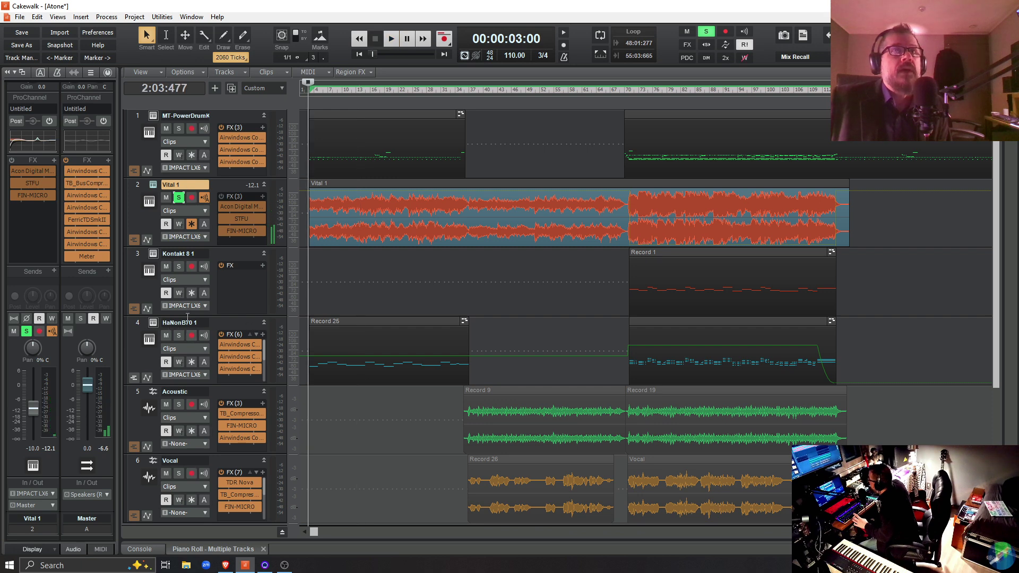
- Open the HaNonB70 1 organ synth, examine its main and Tweak settings, and close its window
left_click(152, 323)
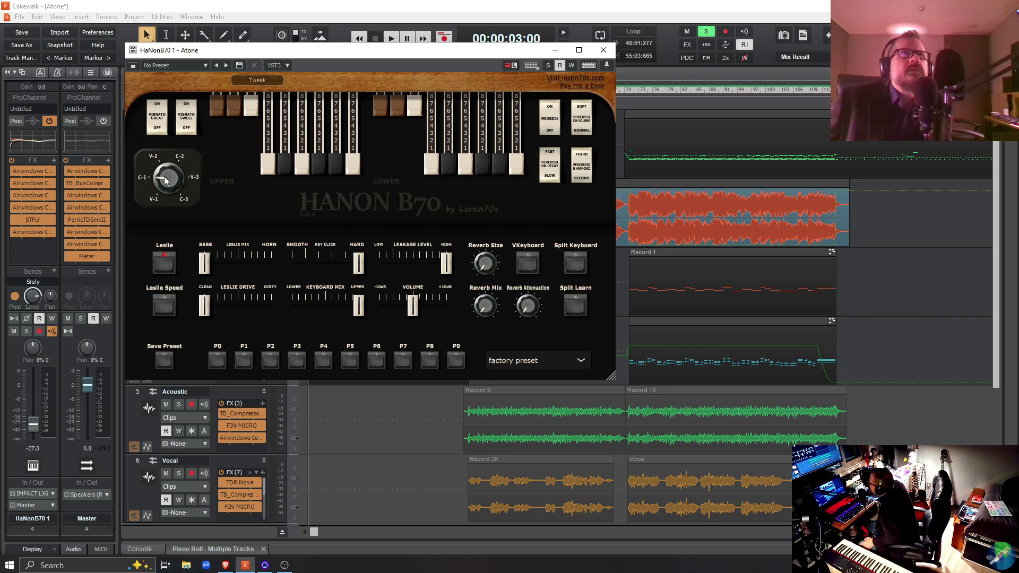
left_click(256, 79)
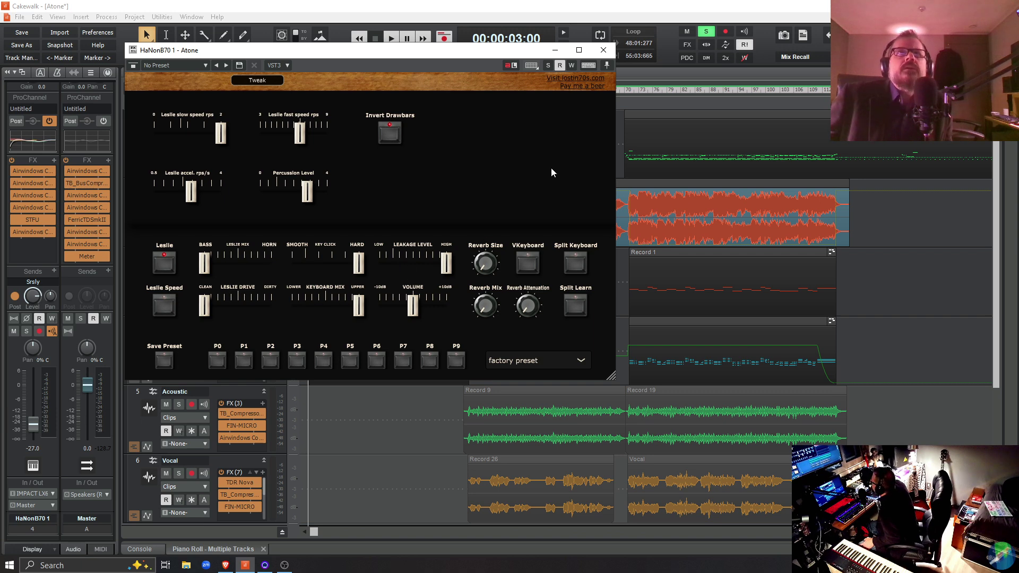
left_click(603, 51)
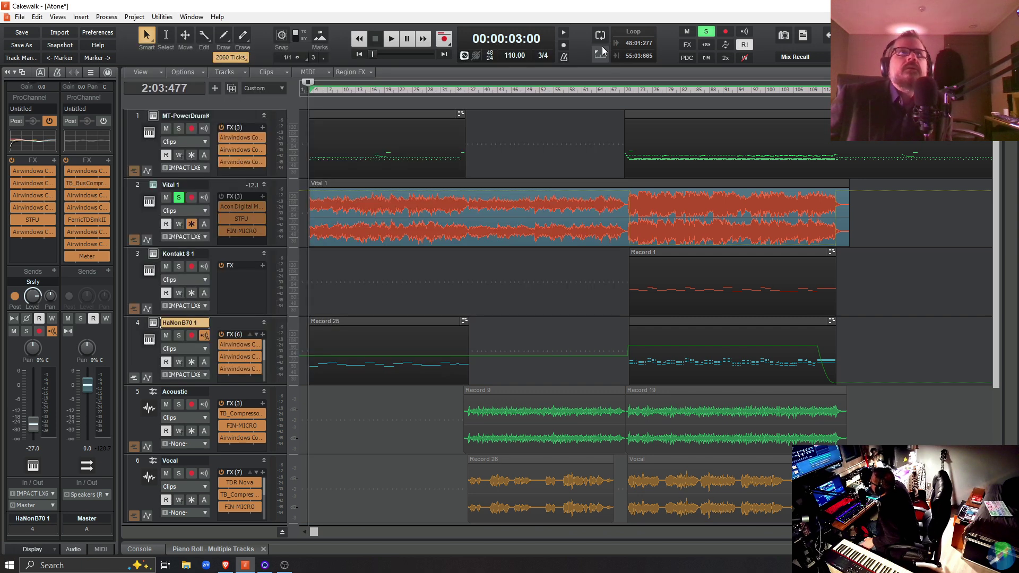
- Solo HaNonB70 1 alongside Vital 1 and toggle its solo during playback to compare the sound with and without the organ
left_click(179, 335)
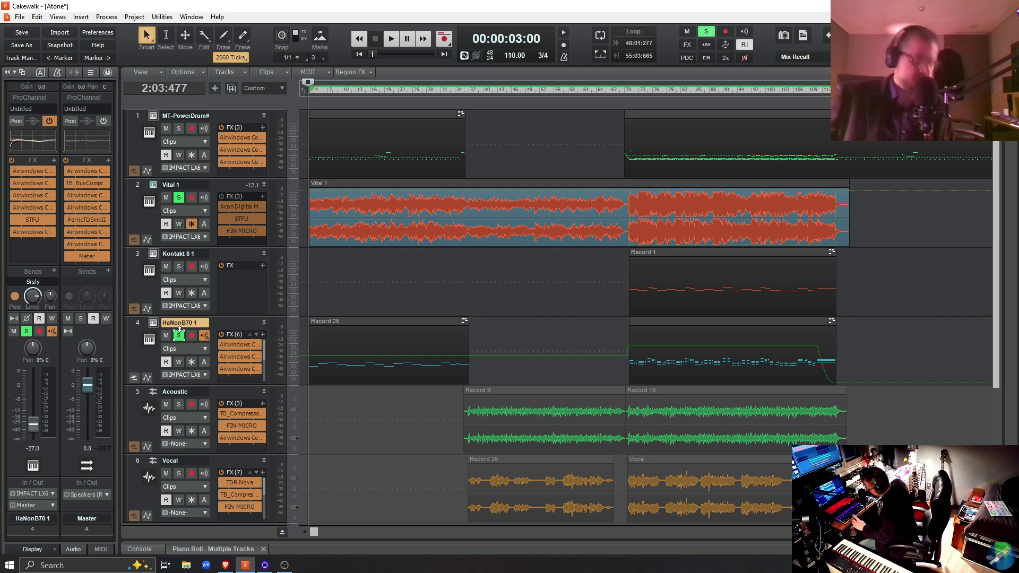
key("space")
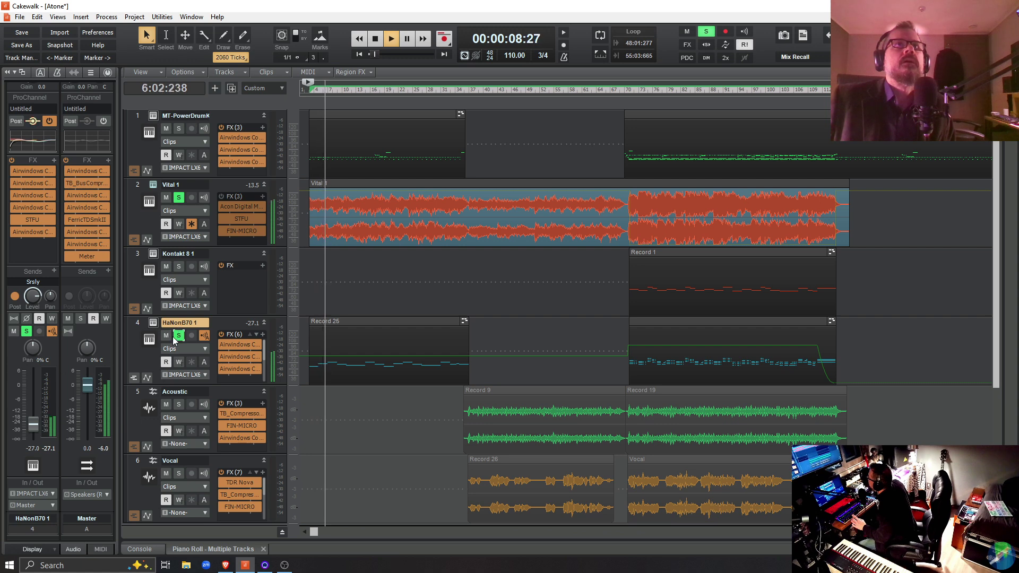
left_click(178, 336)
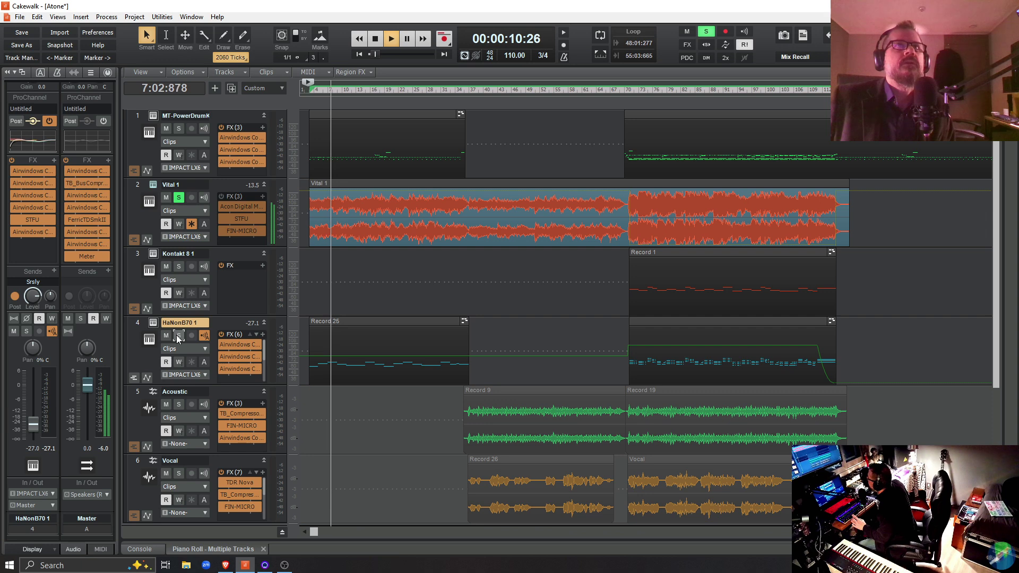
left_click(178, 336)
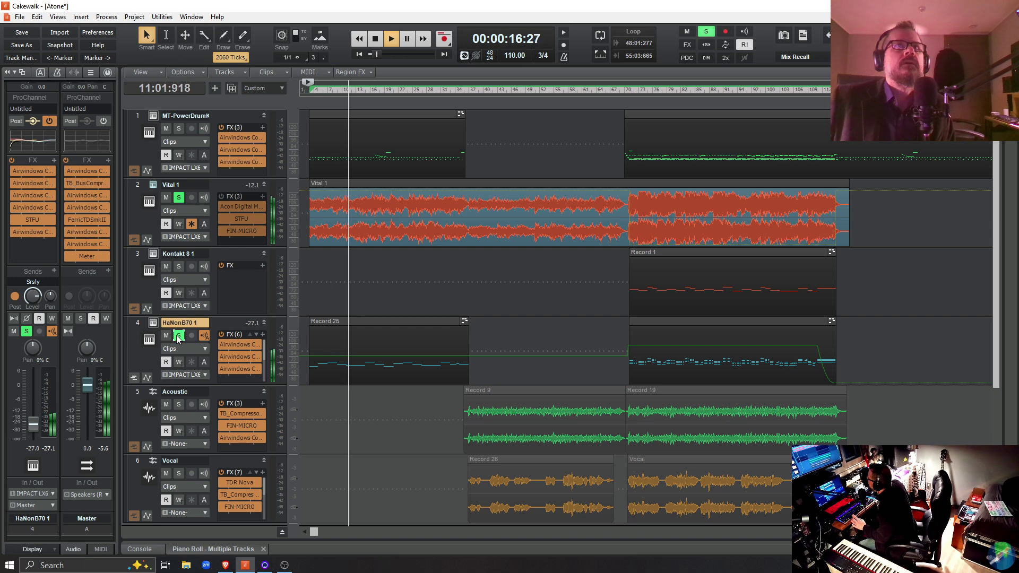
left_click(178, 336)
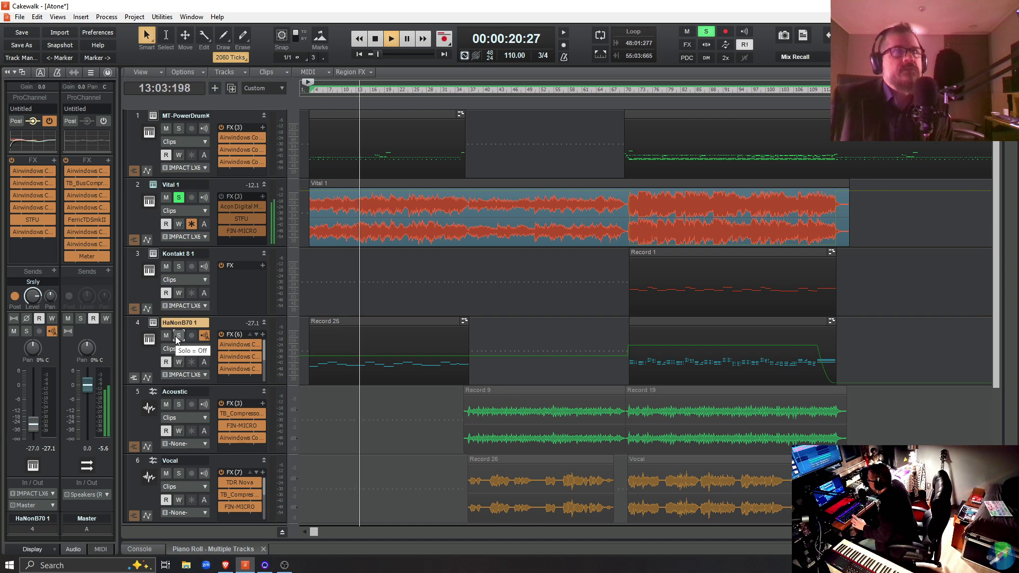
left_click(178, 336)
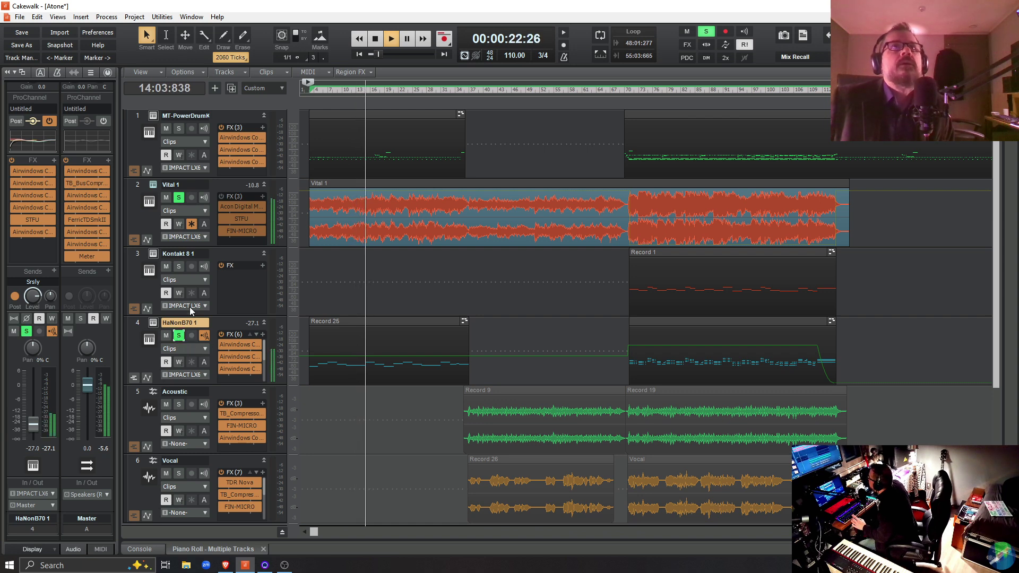
- Unsolo Vital 1 to isolate HaNonB70 1 and restart playback from the beginning of the clips
left_click(178, 199)
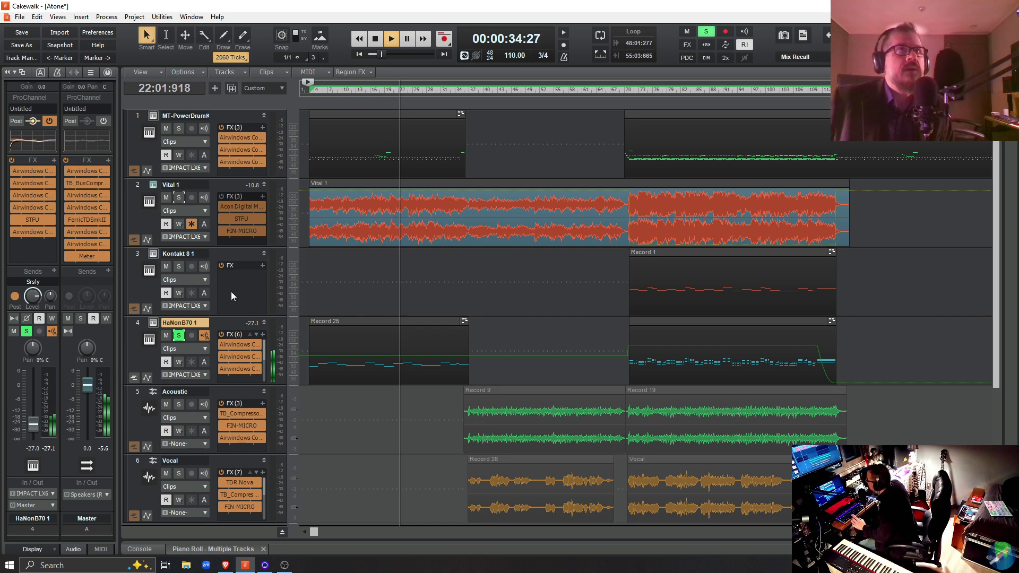
left_click(311, 308)
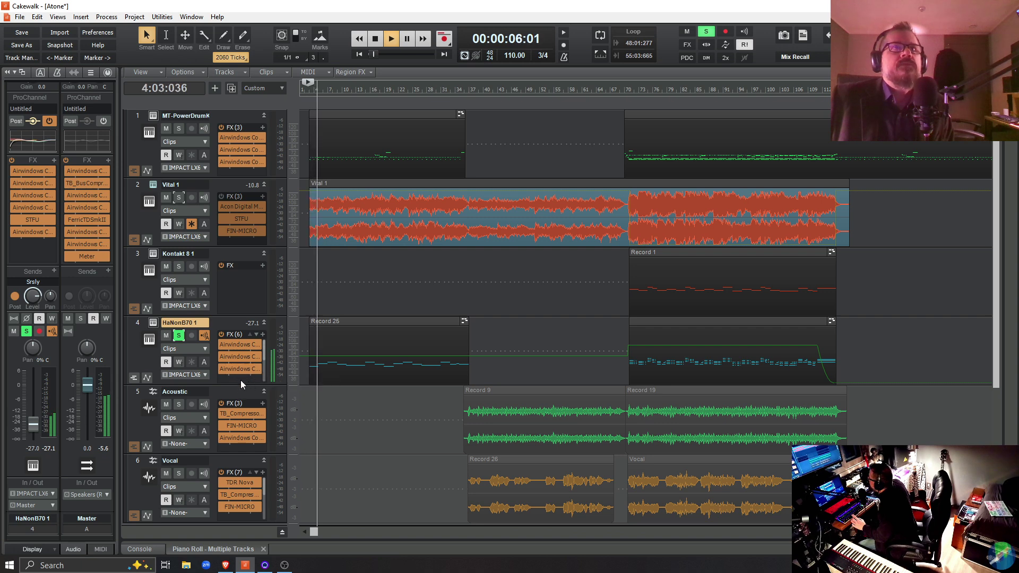
- Reveal the full HaNonB70 1 effects list, examine its STFU volume envelope during playback, then stop and close the plugin
left_click_drag(238, 388, 244, 427)
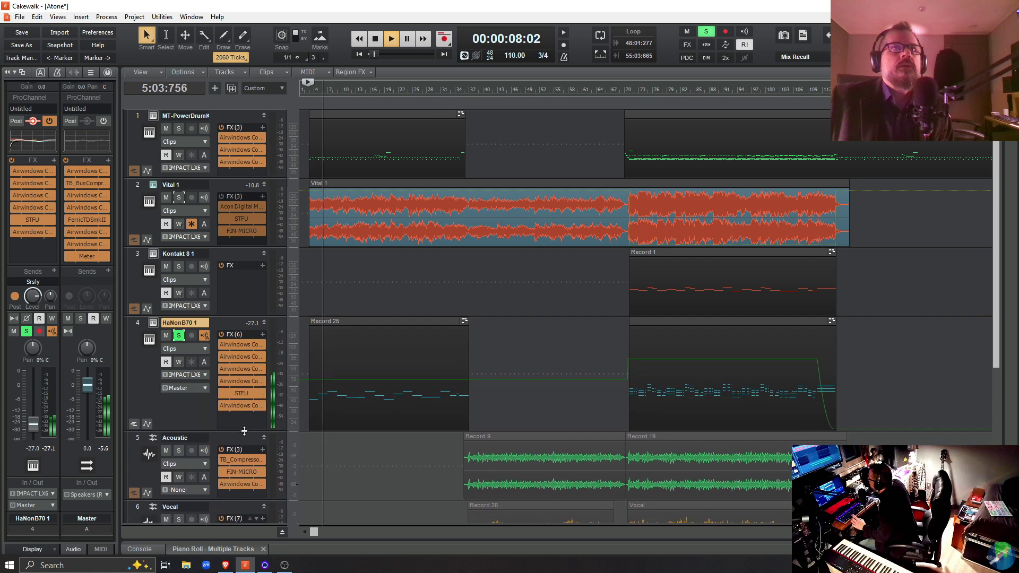
double_click(239, 394)
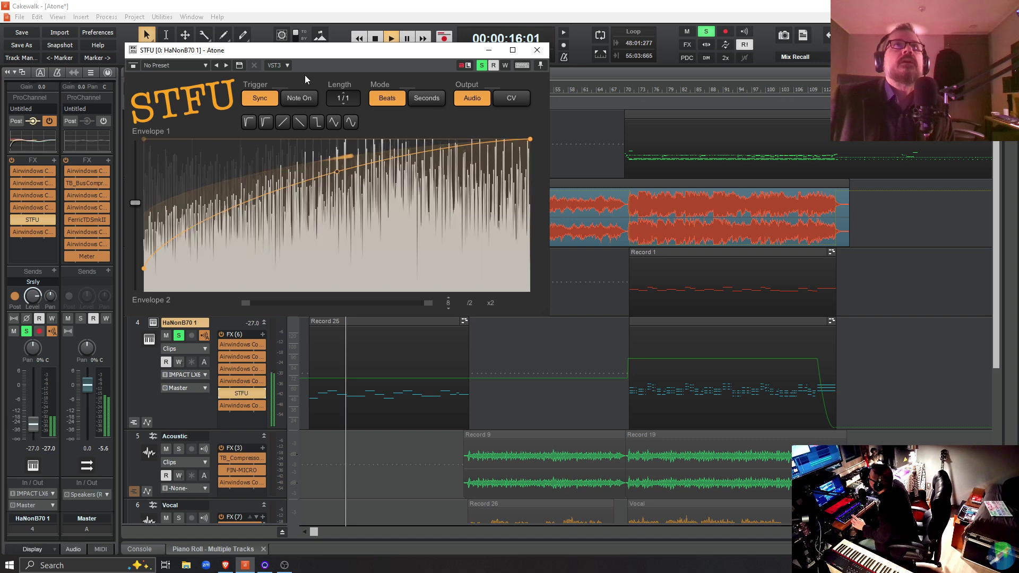
left_click_drag(291, 53, 566, 59)
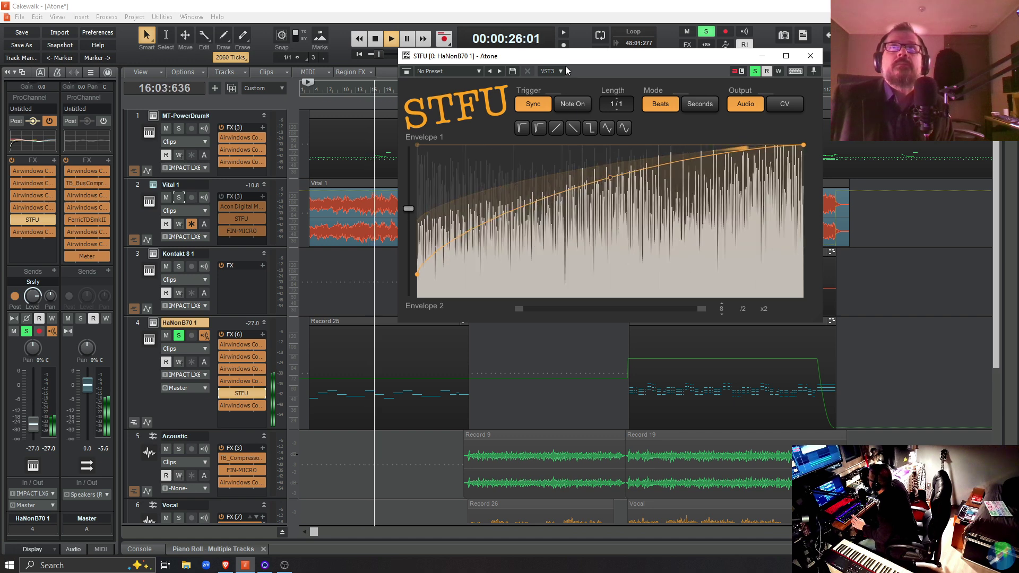
left_click_drag(564, 62, 630, 181)
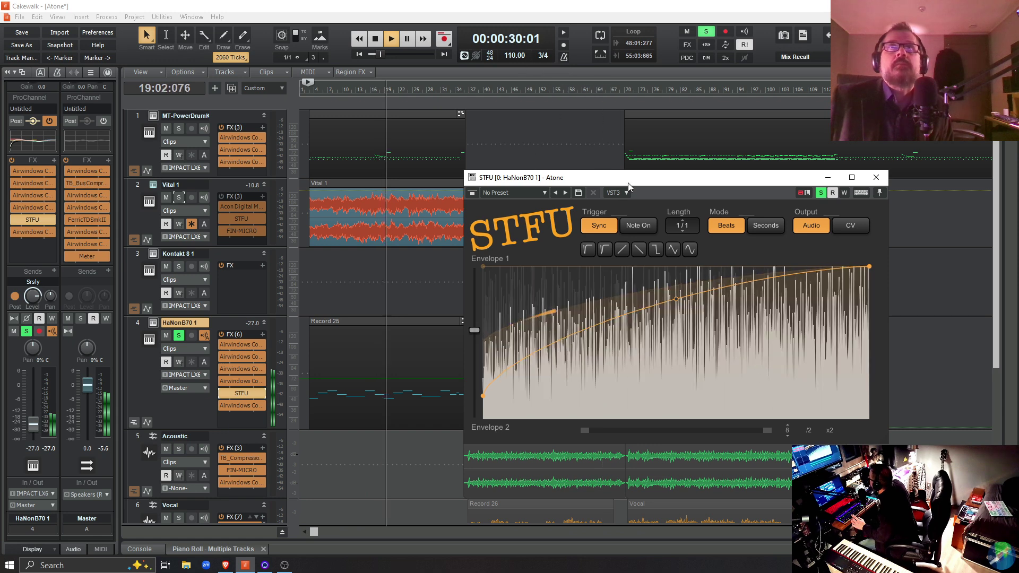
left_click_drag(628, 181, 641, 112)
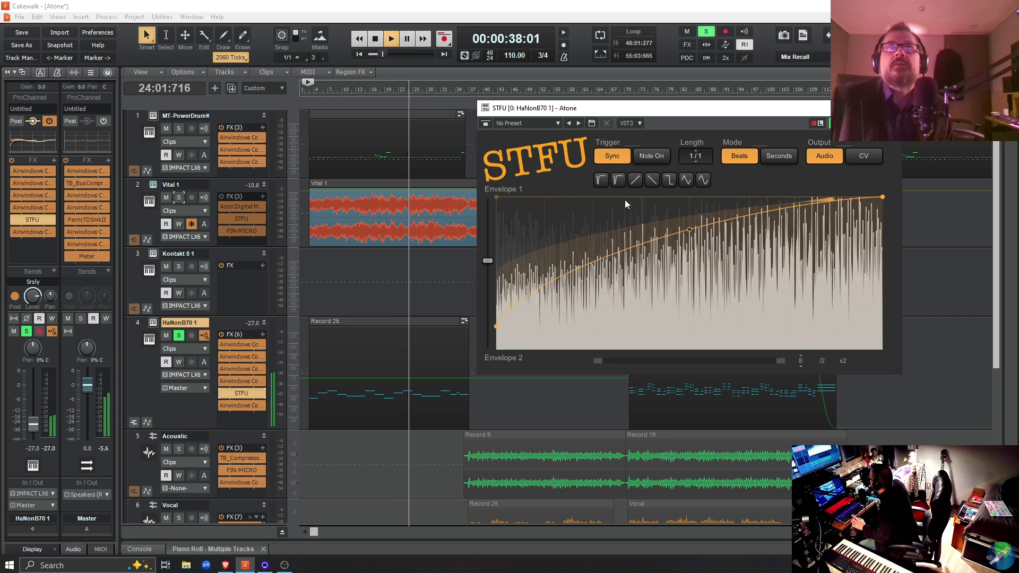
key("space")
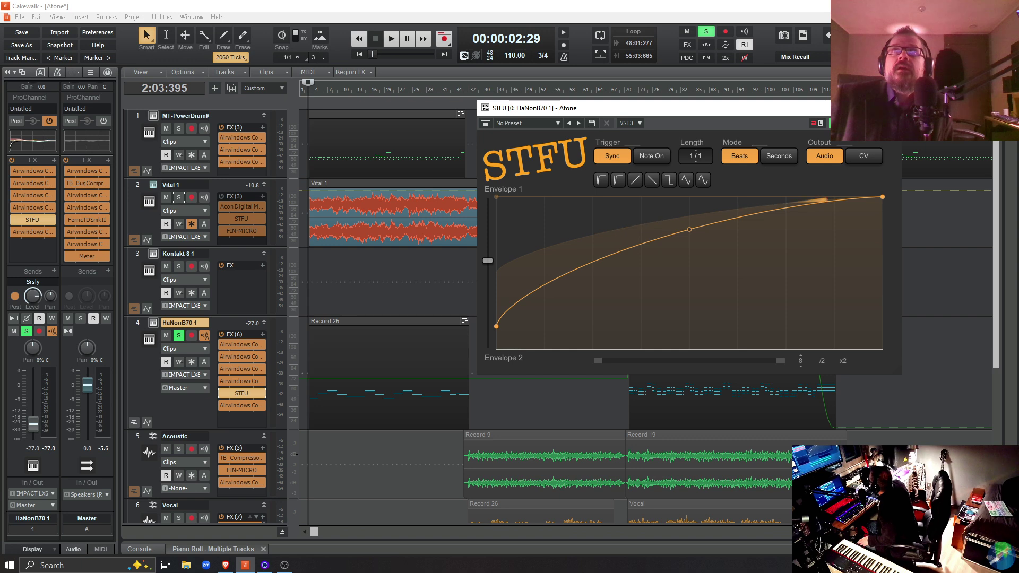
left_click(891, 107)
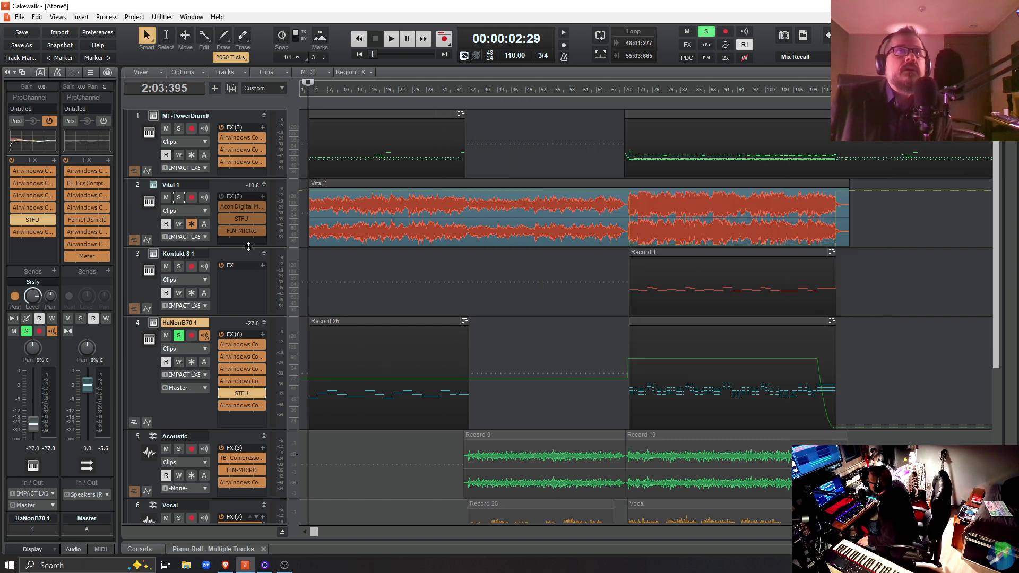
- Open the STFU effect on the Vital 1 track and switch the solo from HaNonB70 1 to Vital 1
left_click_drag(248, 246, 253, 266)
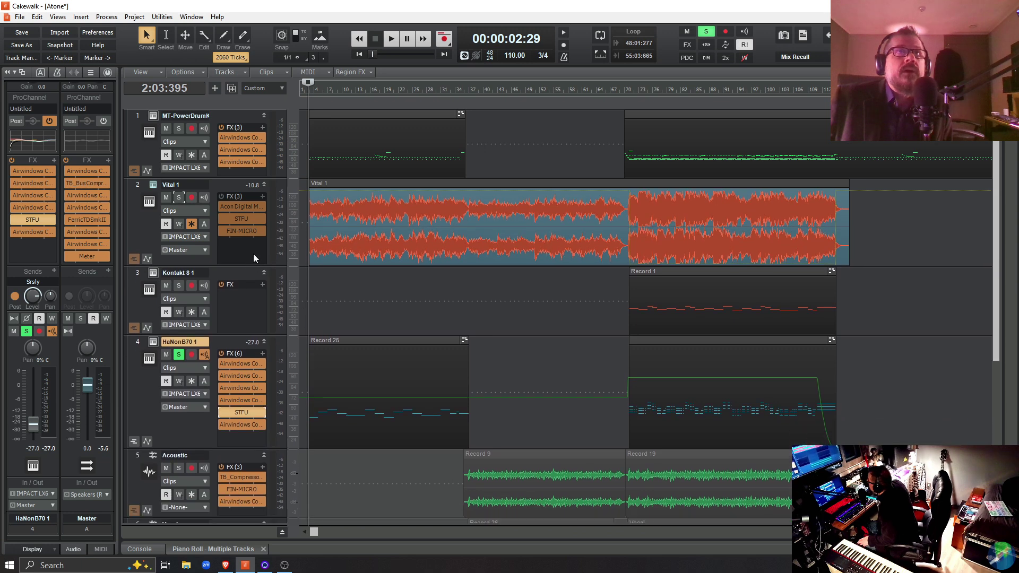
double_click(239, 221)
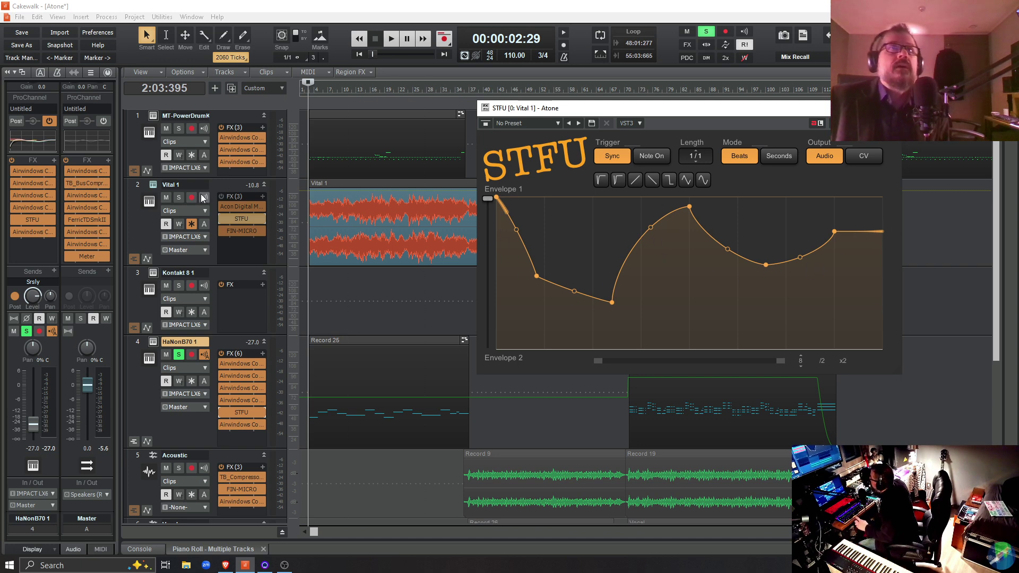
left_click(179, 197)
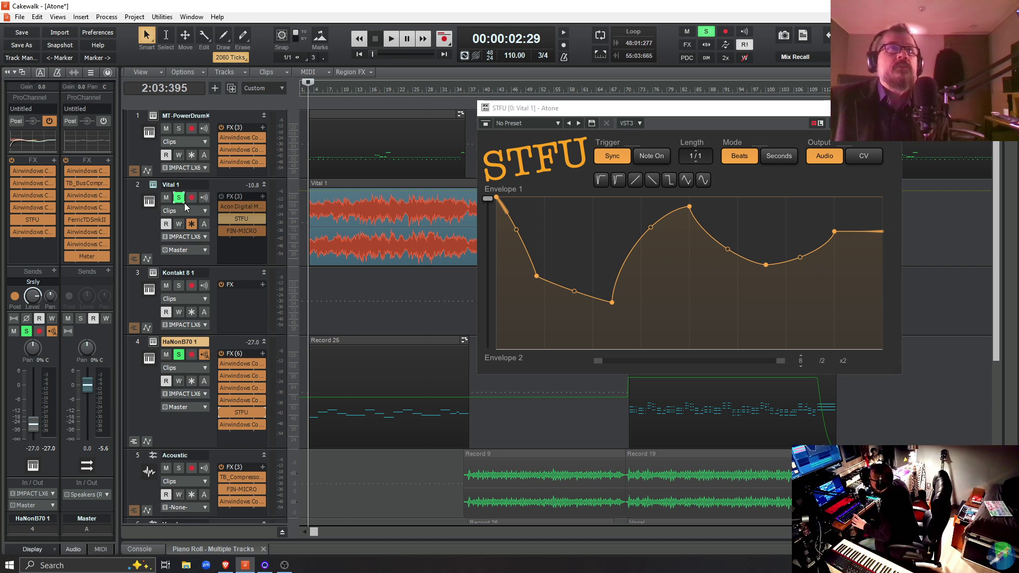
left_click(178, 355)
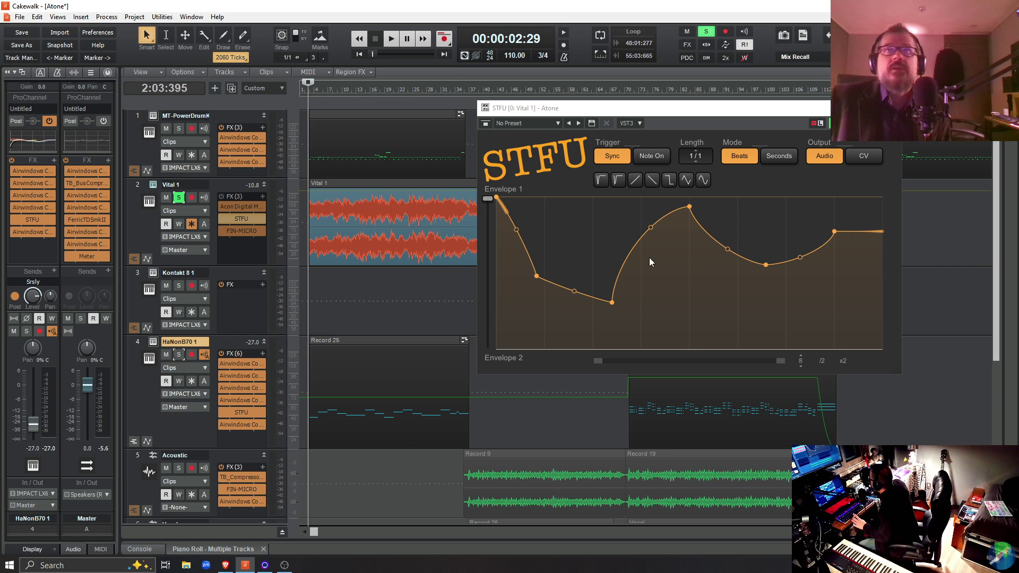
- Play the soloed Vital 1 track with its STFU volume envelope in view, then stop and close the plugin
key("space")
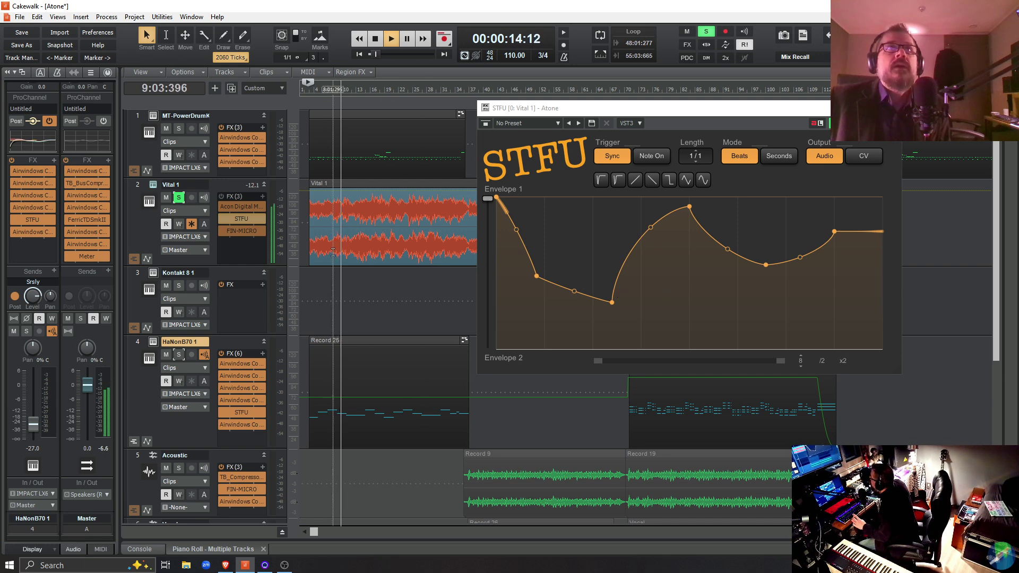
key("space")
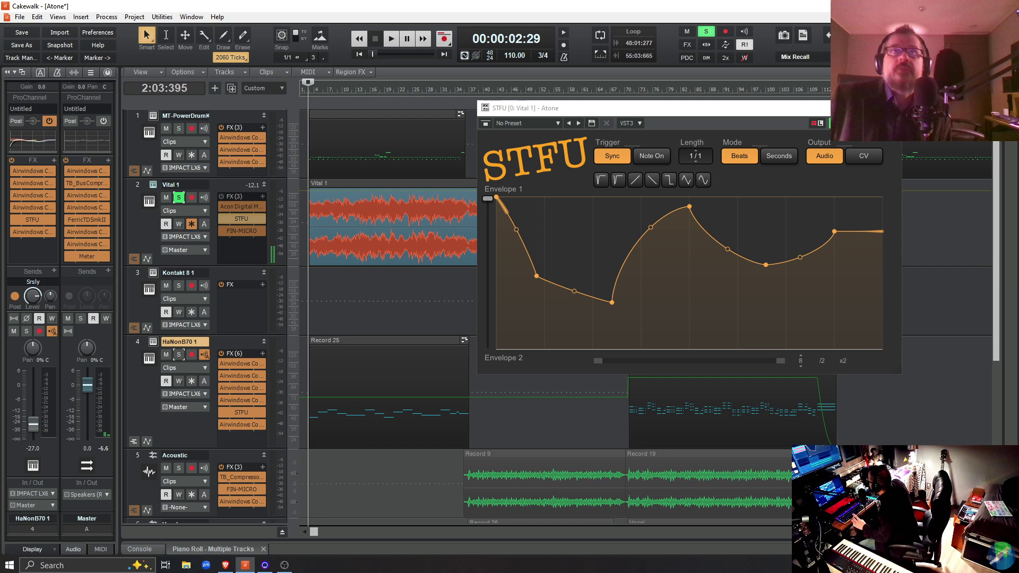
key("Escape")
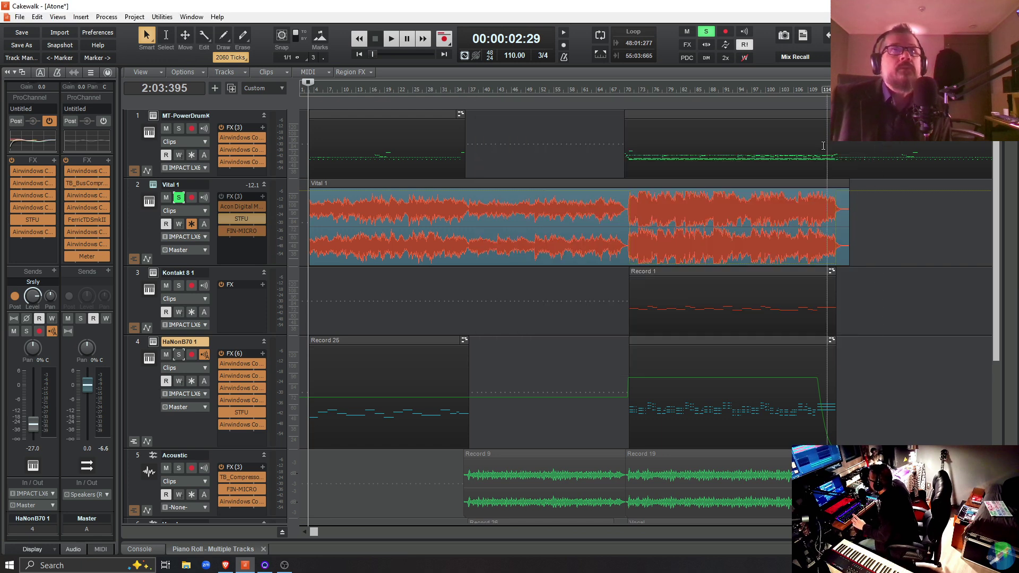
- Open STFU on HaNonB70 1, switch the solo from Vital 1 to that track, and toggle the STFU bypass during playback to compare
double_click(247, 413)
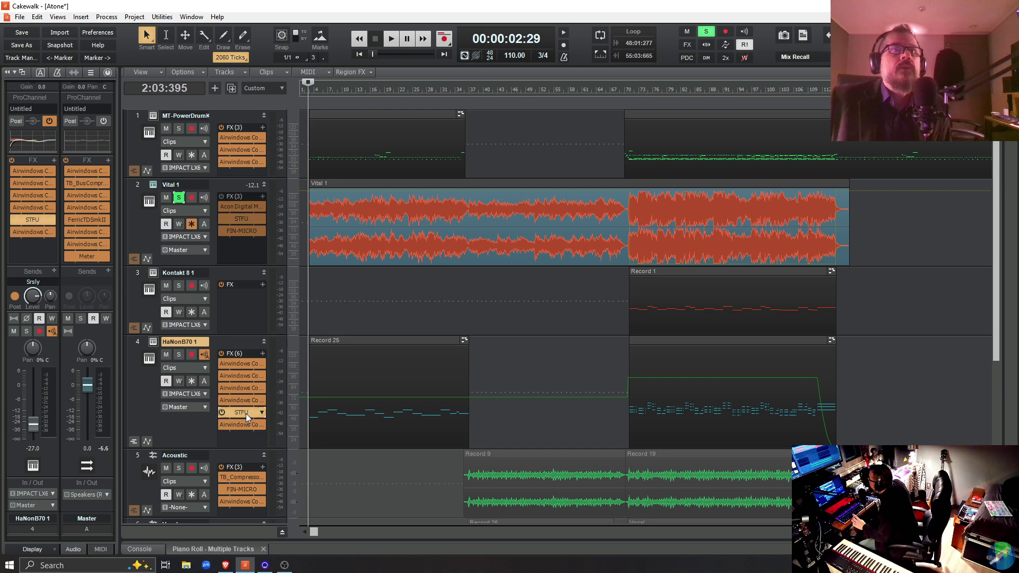
key("space")
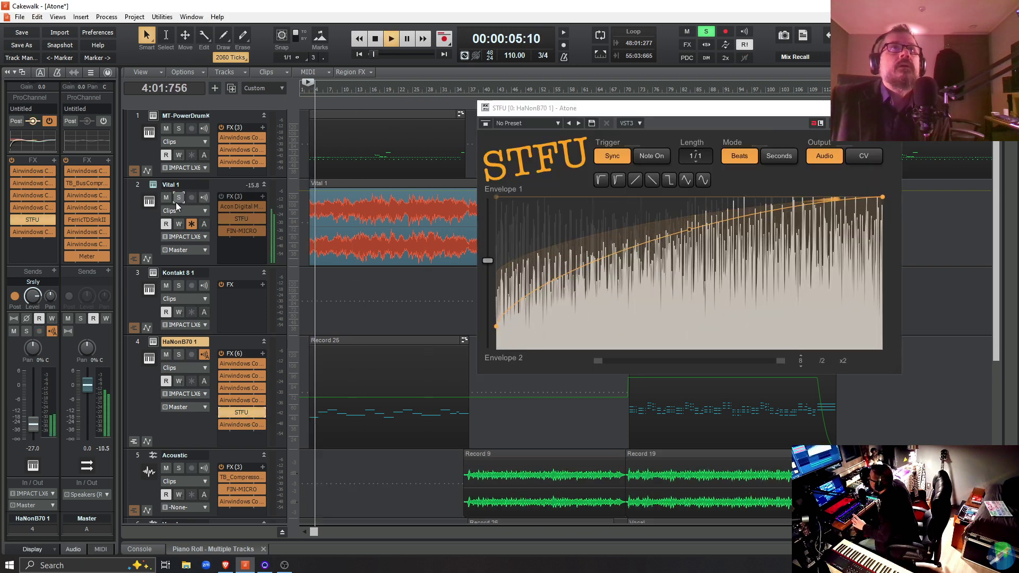
left_click(179, 354)
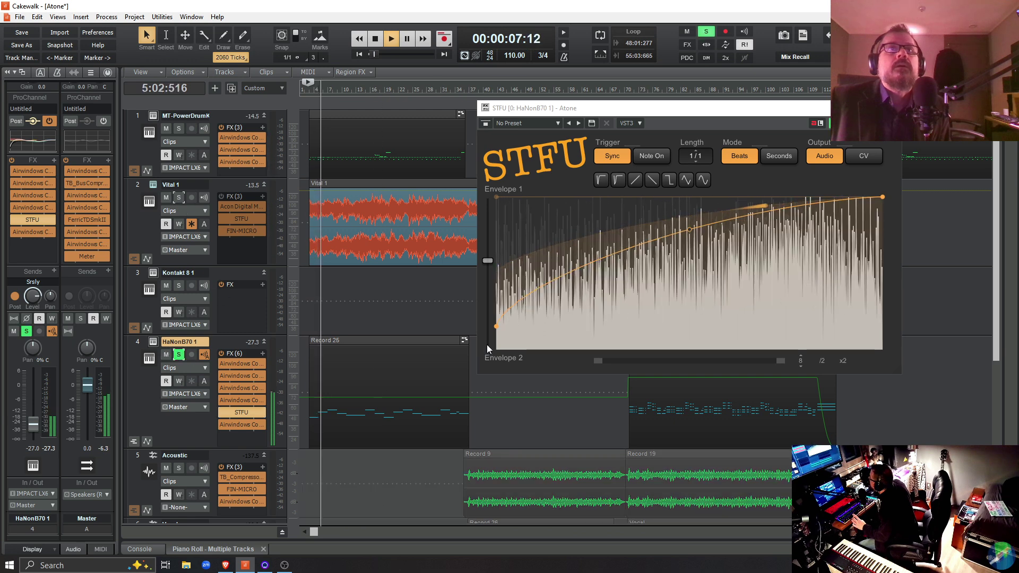
left_click(221, 412)
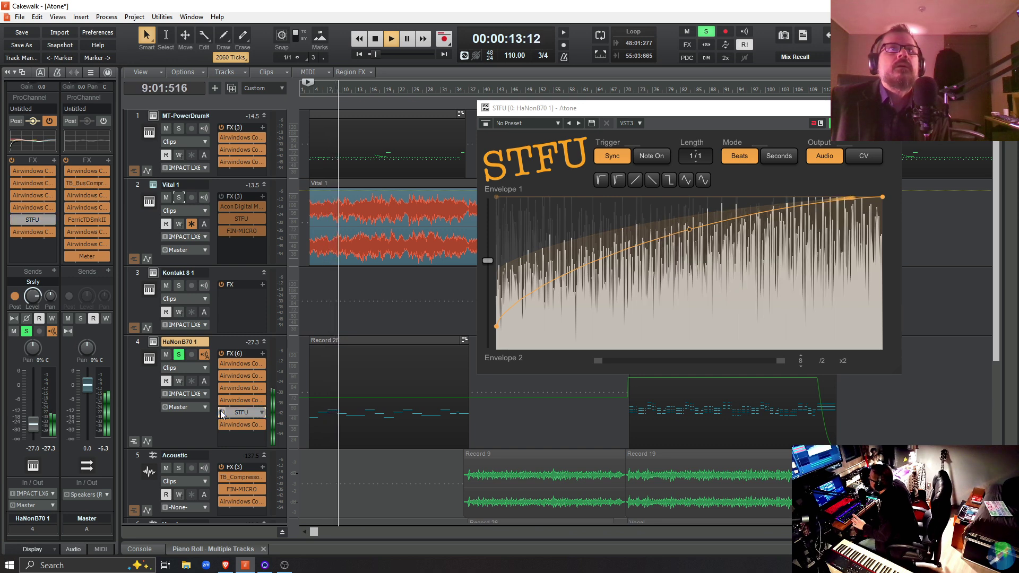
left_click(221, 411)
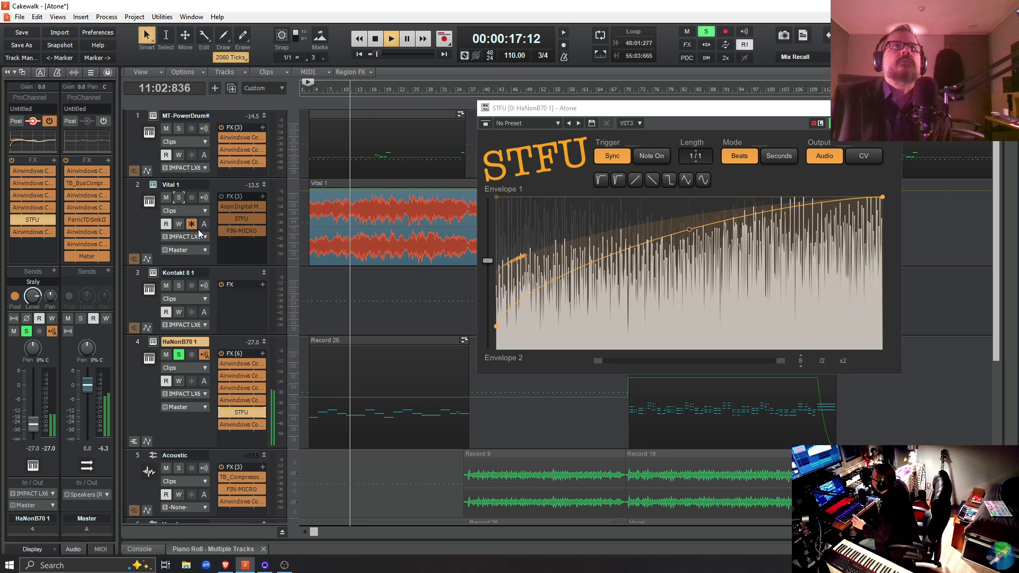
- Close STFU and add Vital 1 and the drum track to the solo, then clear all solos to hear the full mix before stopping
left_click(179, 199)
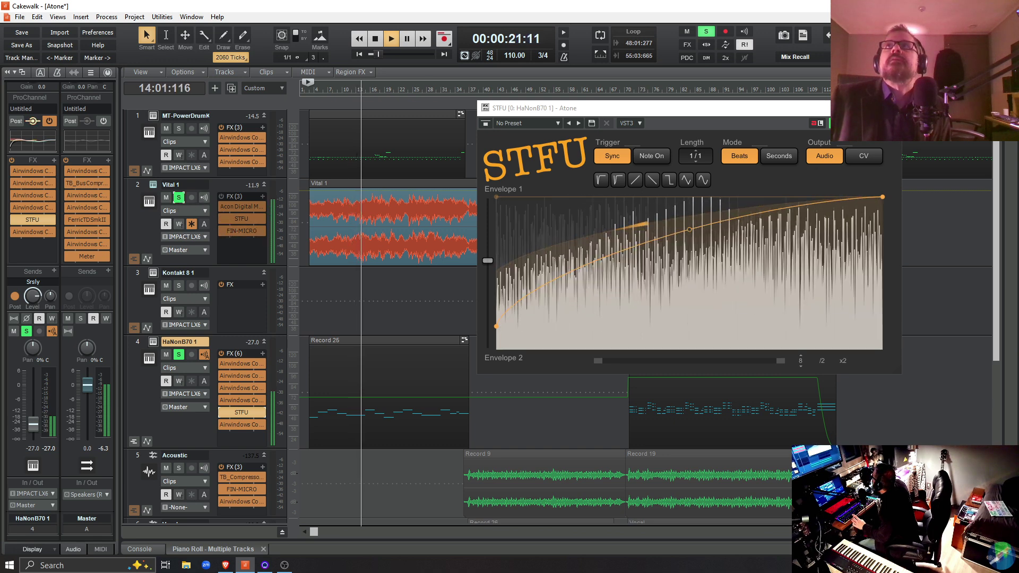
left_click(895, 108)
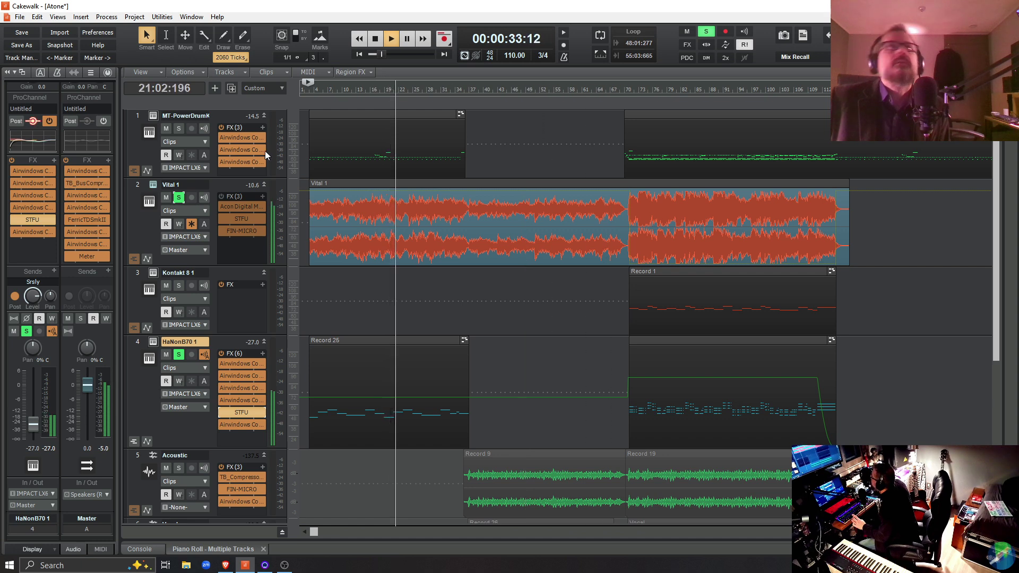
left_click(178, 128)
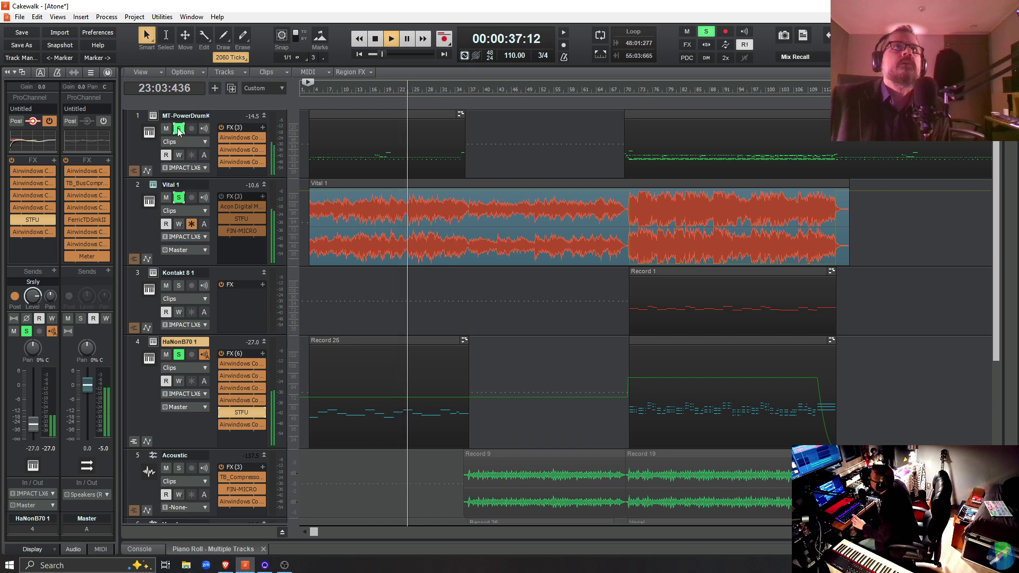
left_click(705, 33)
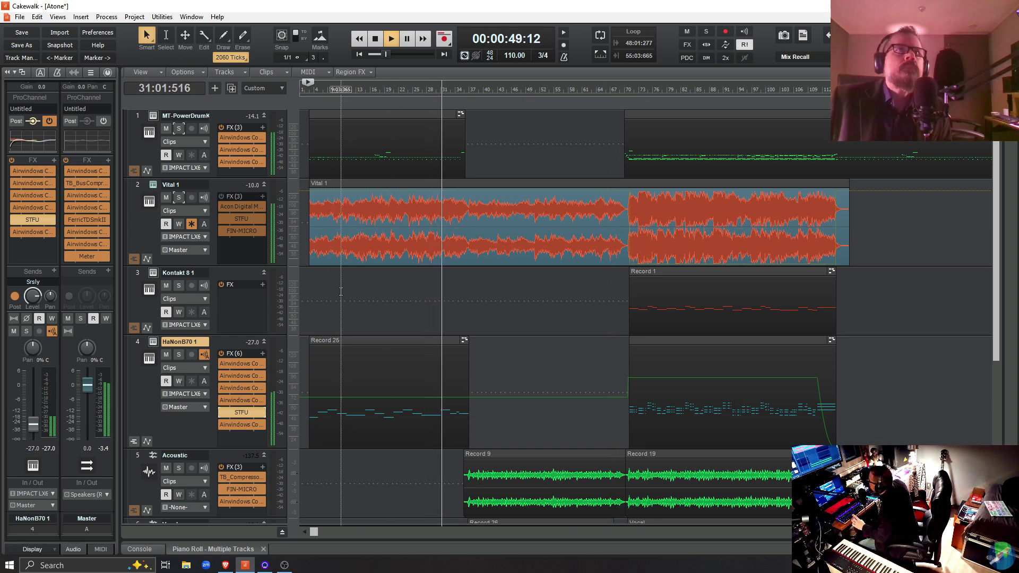
key("space")
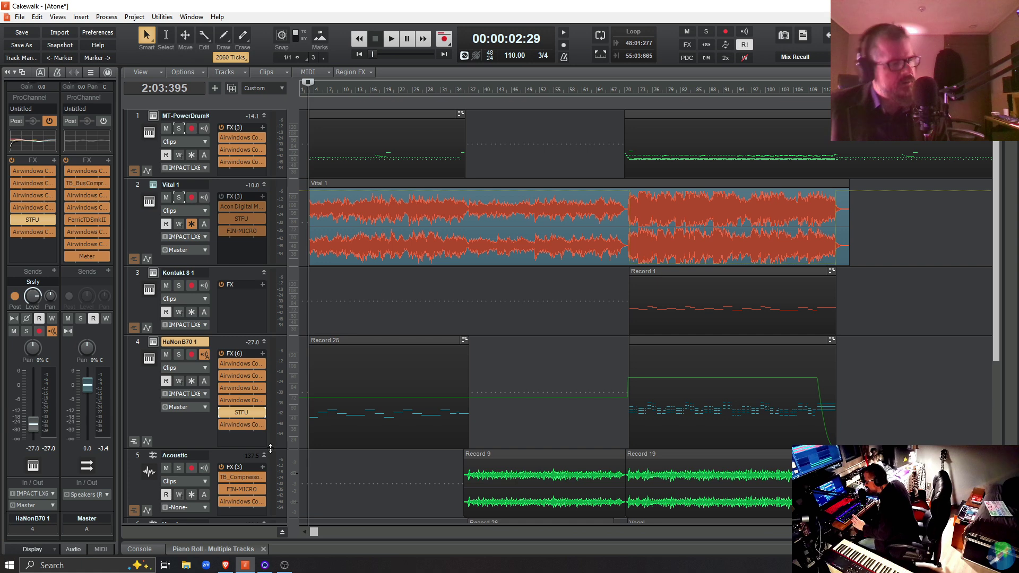
- Open the first Airwindows effect on HaNonB70 1, Stonefire, and play the start of the full mix with its settings in view
mouse_move(262, 366)
left_mouse_down()
mouse_move(262, 381)
mouse_move(244, 374)
mouse_move(252, 405)
mouse_move(247, 370)
left_mouse_up()
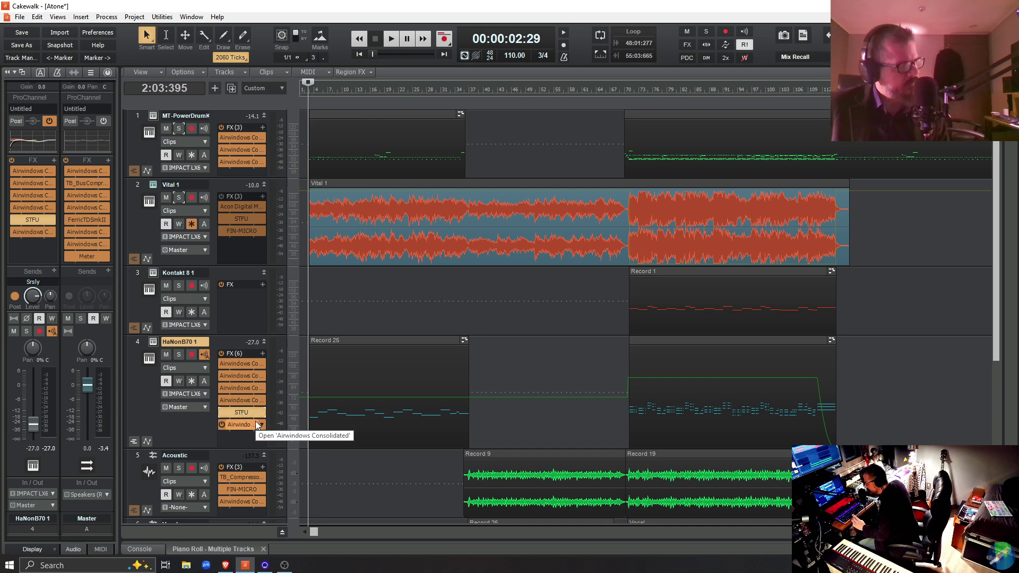
left_click_drag(256, 421, 247, 365)
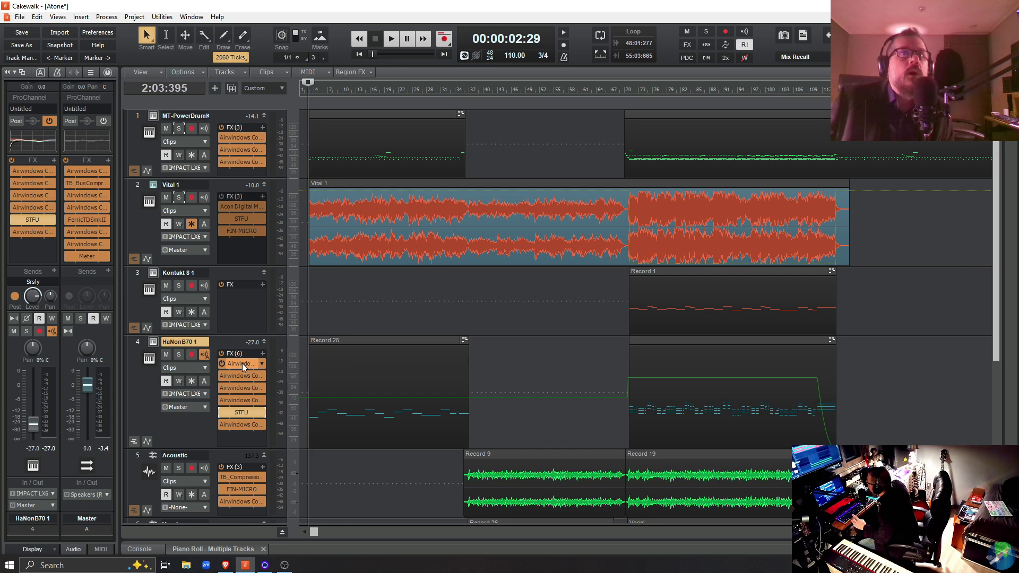
double_click(242, 363)
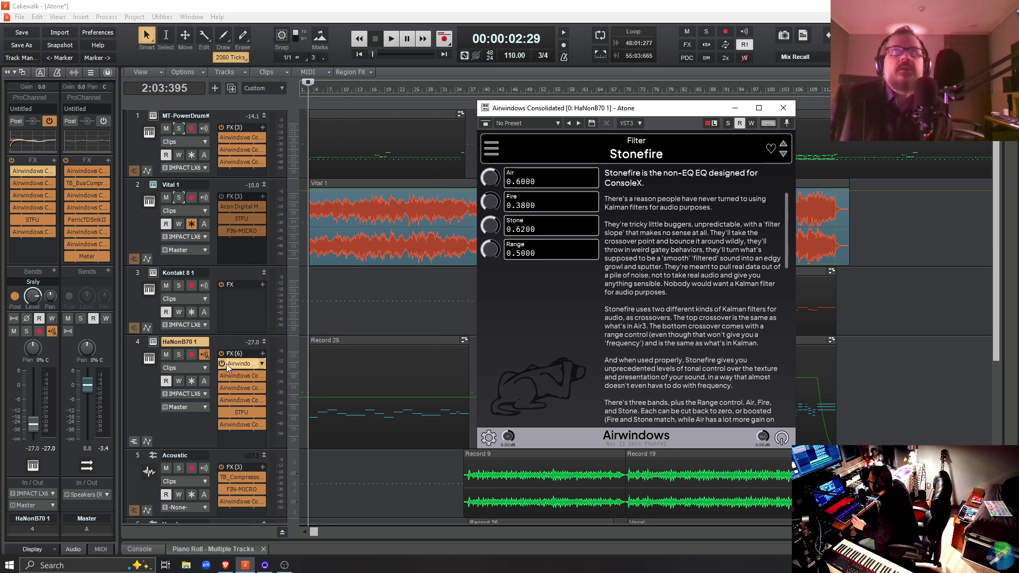
key("space")
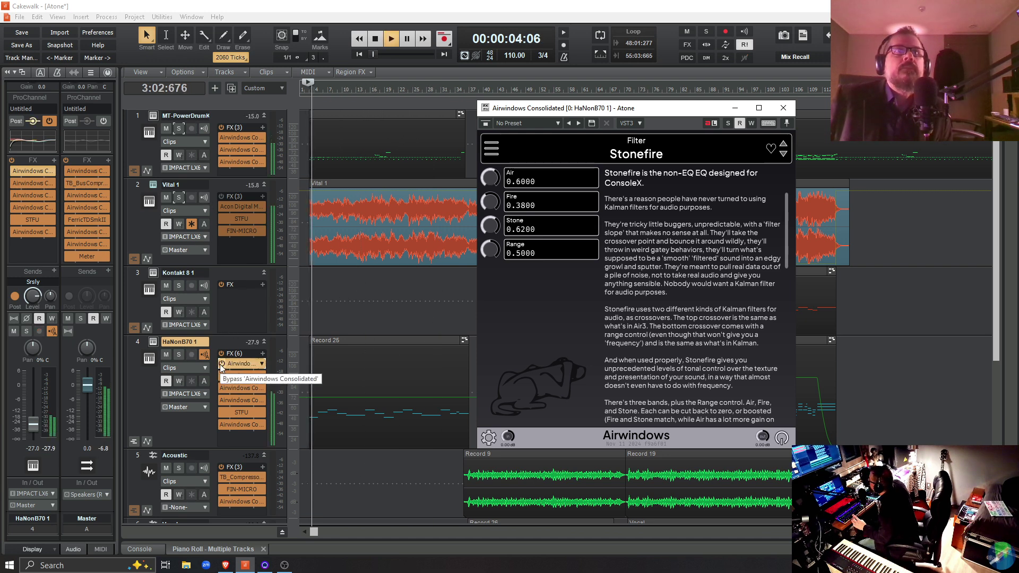
key("space")
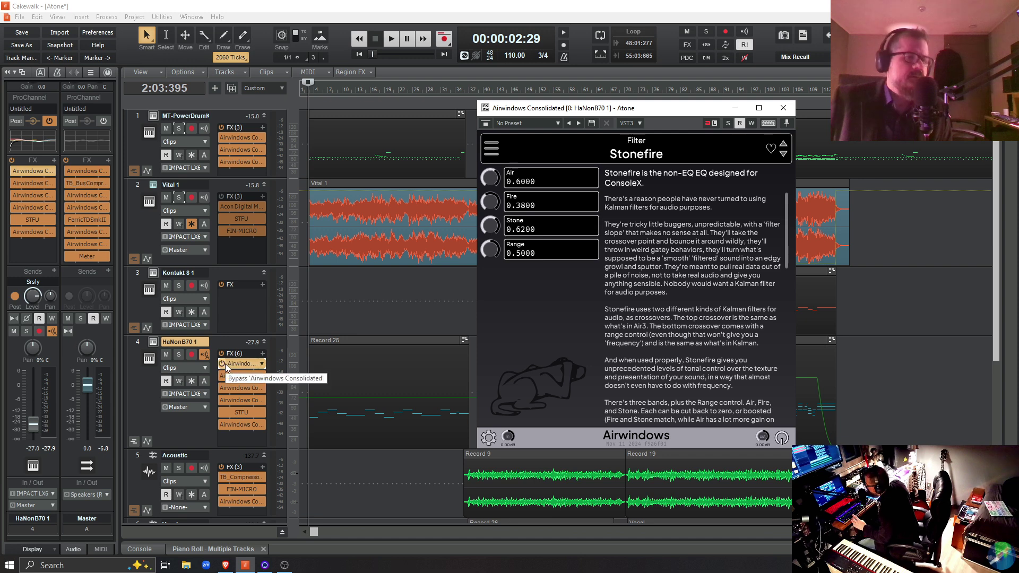
key("space")
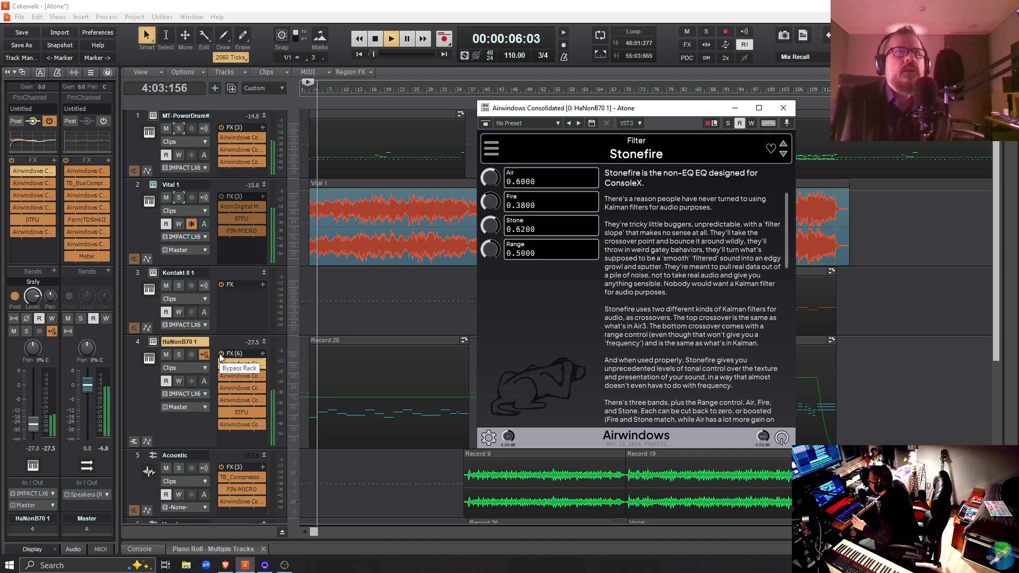
key("space")
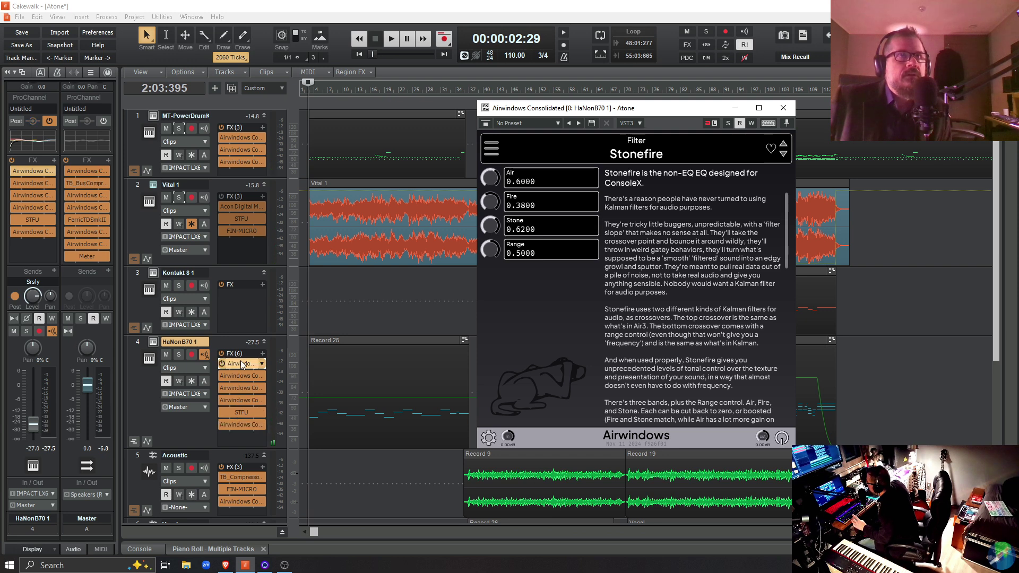
key("space")
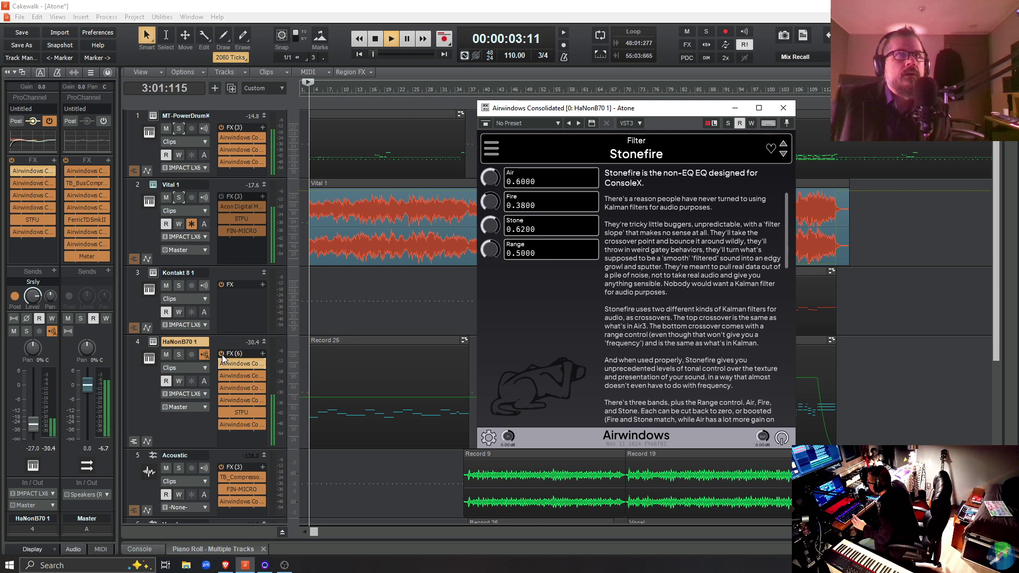
- Solo HaNonB70 1 and toggle the bypass of its entire effects rack during playback to compare the dry and processed organ
left_click(221, 354)
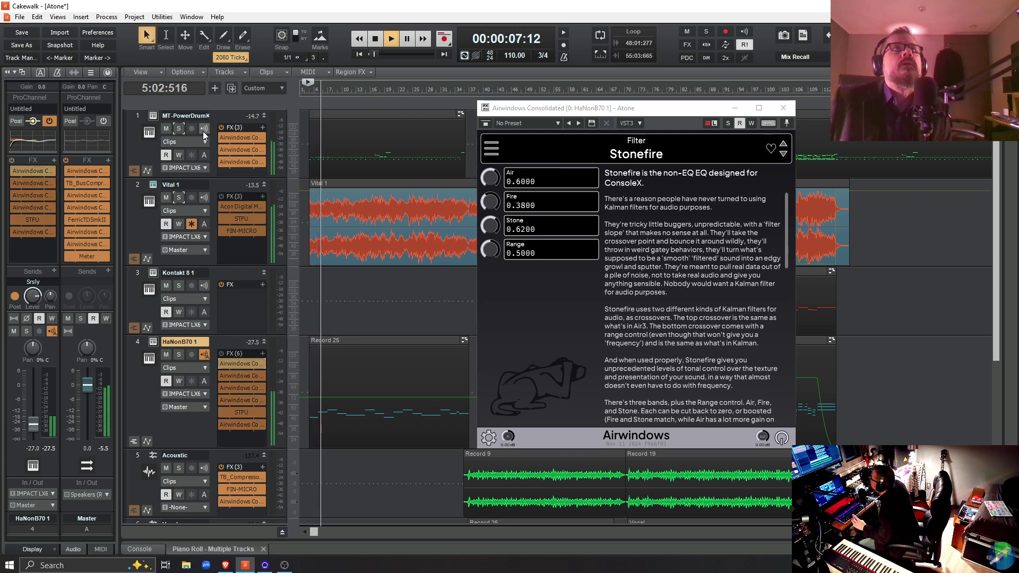
left_click(178, 354)
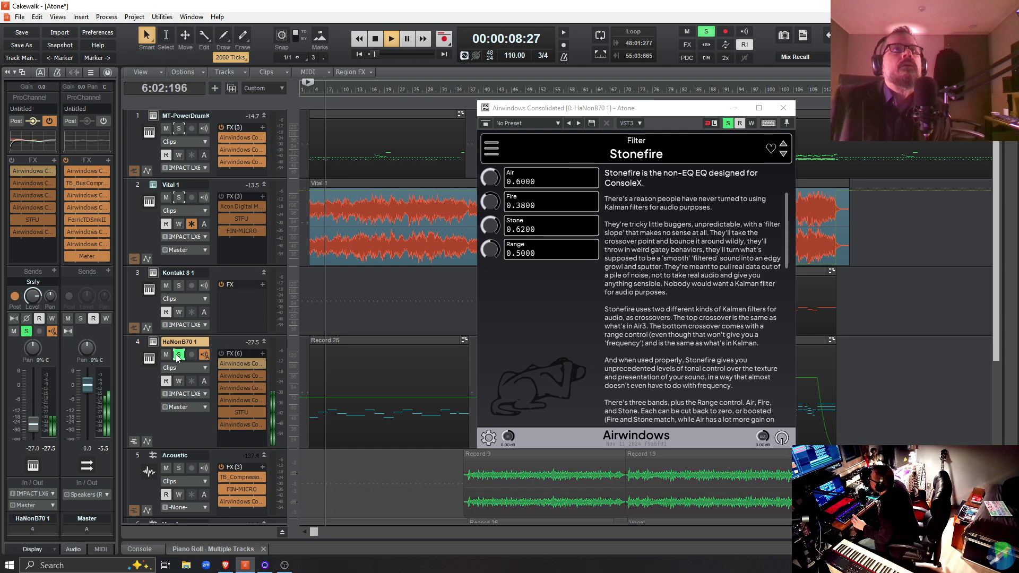
left_click(221, 354)
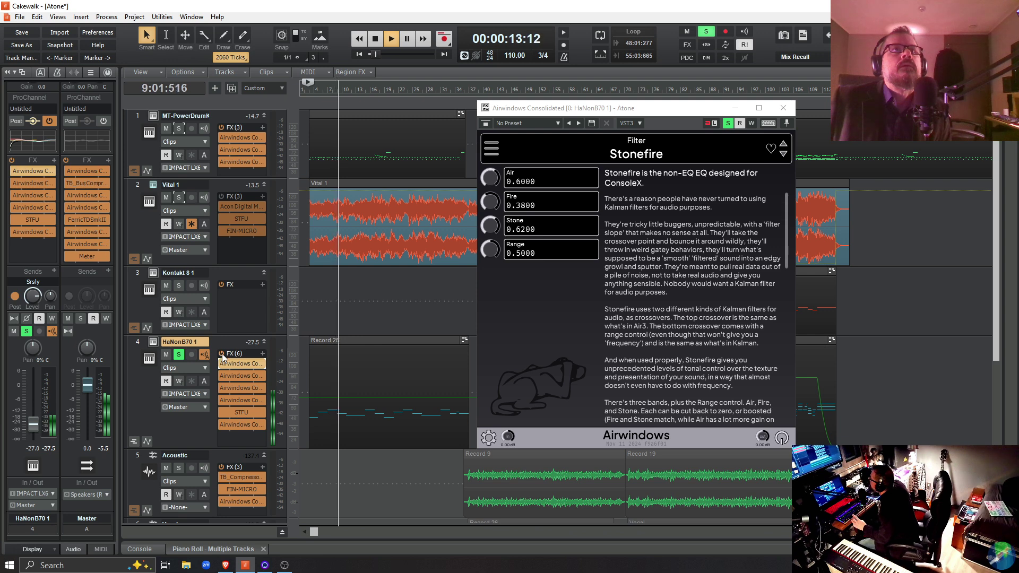
left_click(222, 355)
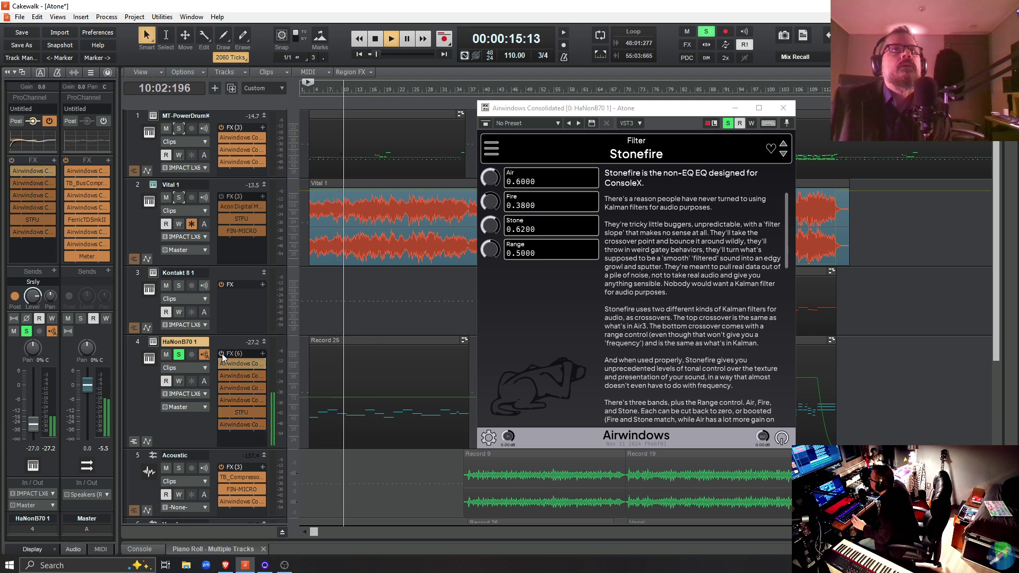
left_click(221, 354)
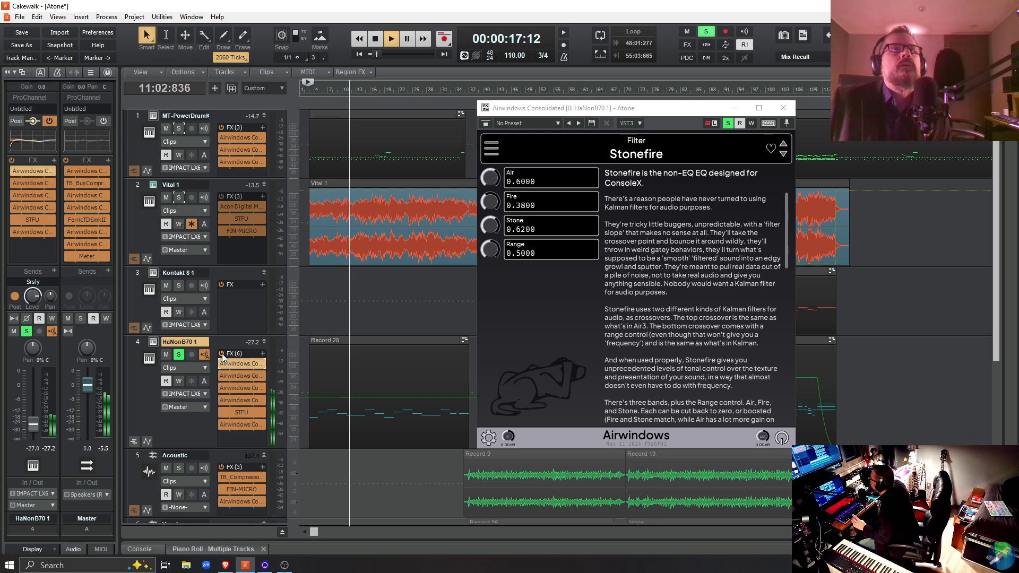
- Restart playback from the beginning of the clips and toggle only the Stonefire bypass on HaNonB70 1 to compare its effect
key("space")
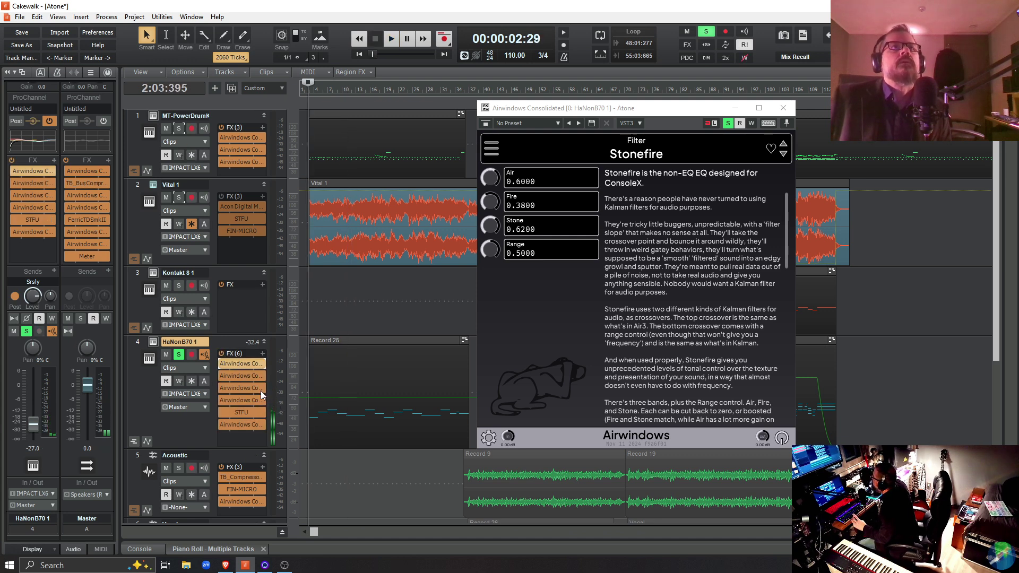
key("space")
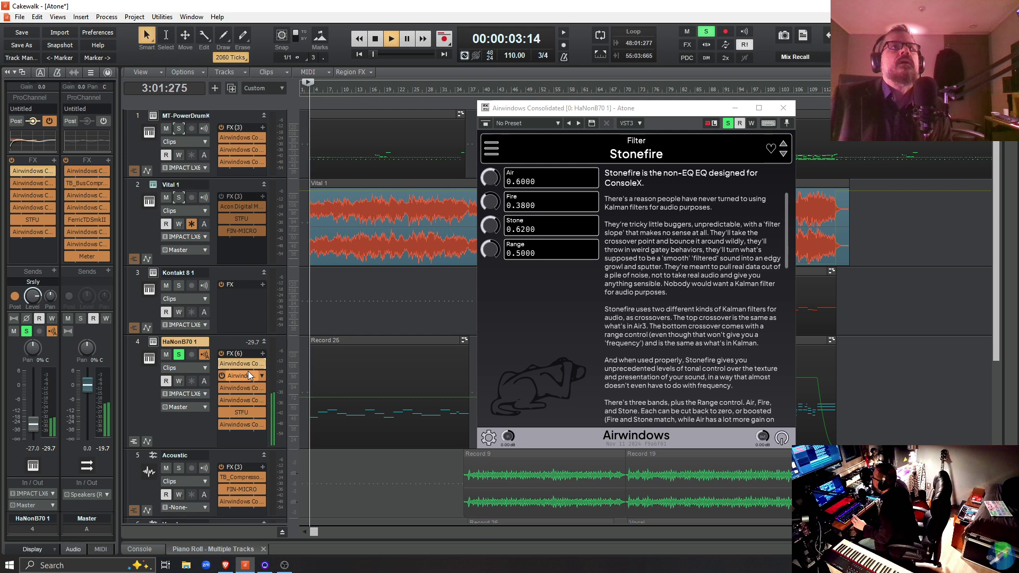
left_click(220, 362)
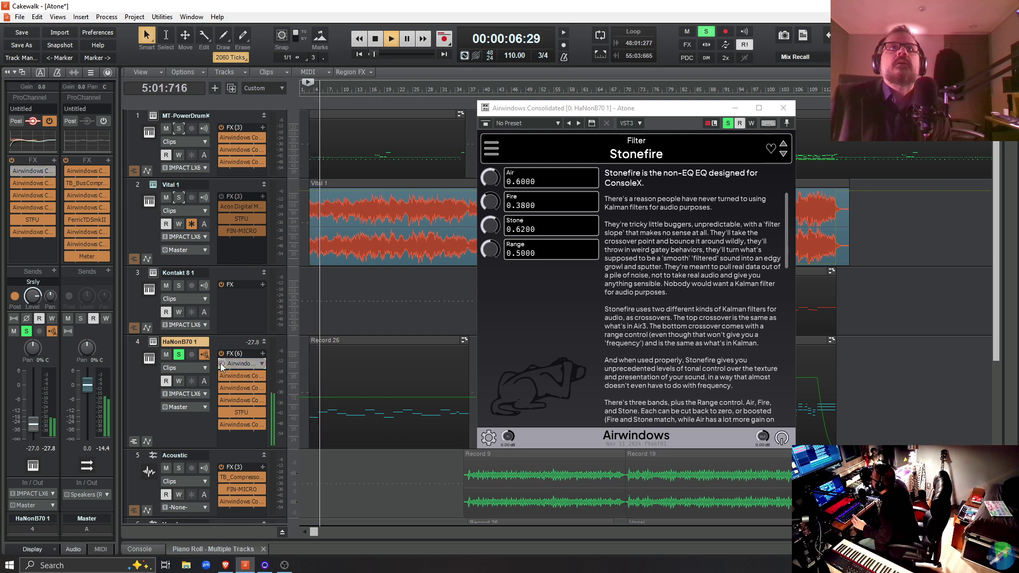
left_click(220, 363)
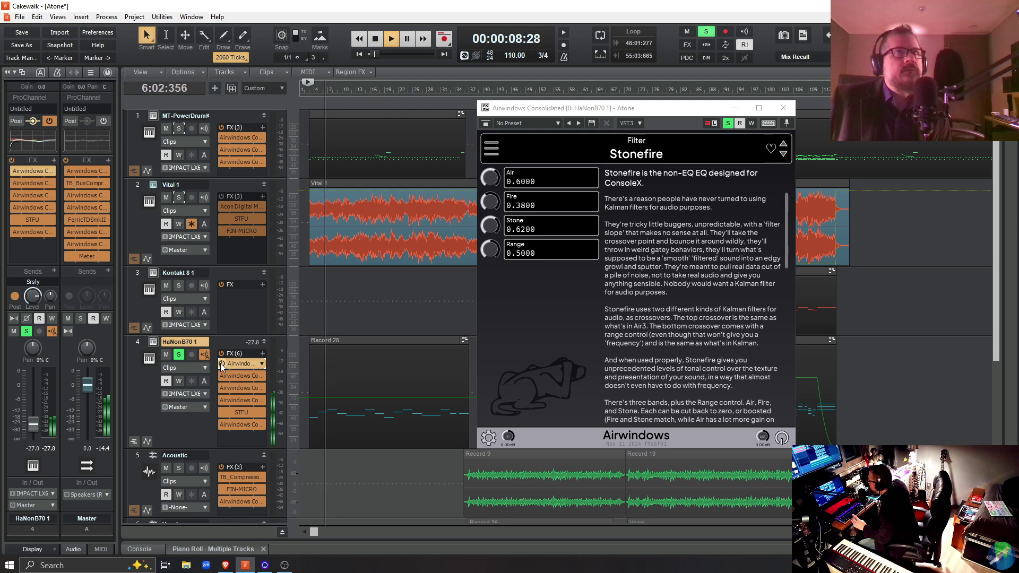
left_click(221, 363)
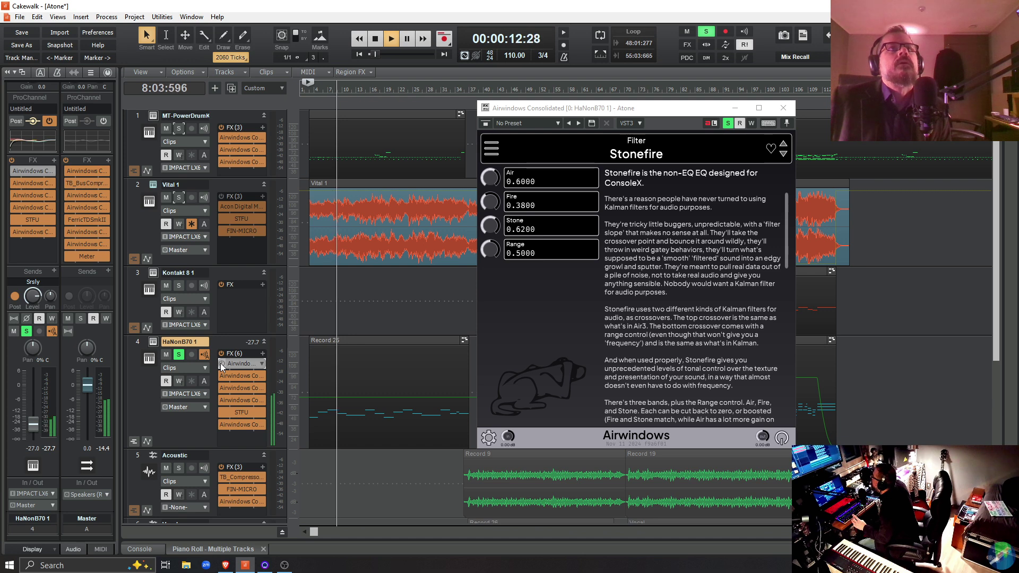
left_click(221, 363)
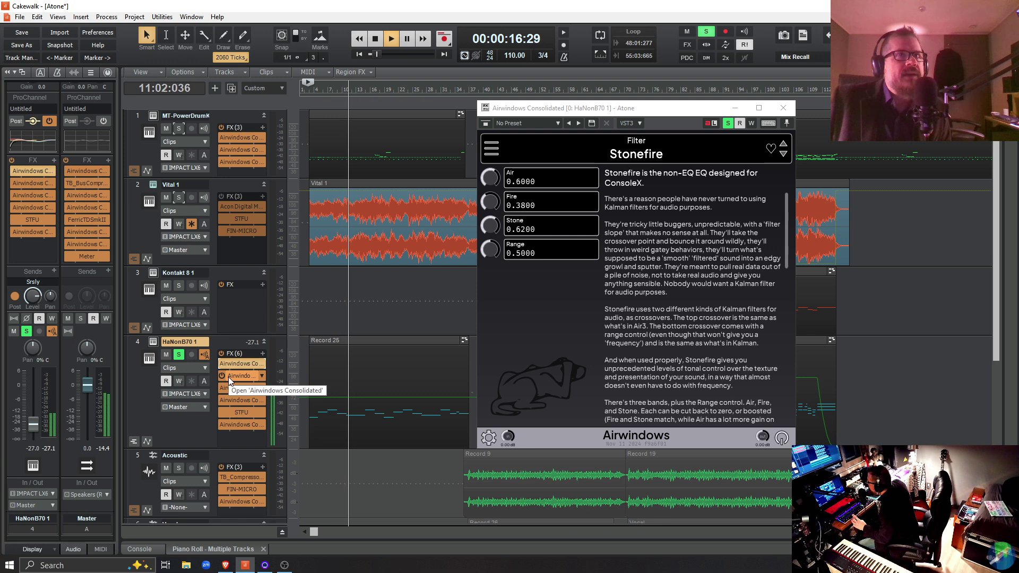
- Open the second Airwindows effect on HaNonB70 1, Energy, and toggle its bypass during playback to compare the sound
double_click(243, 378)
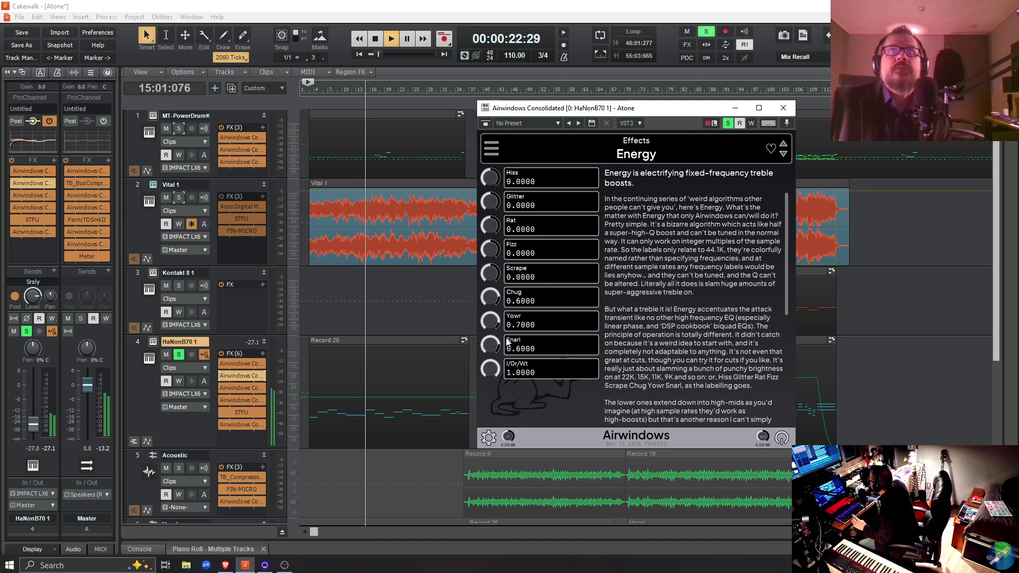
left_click(222, 375)
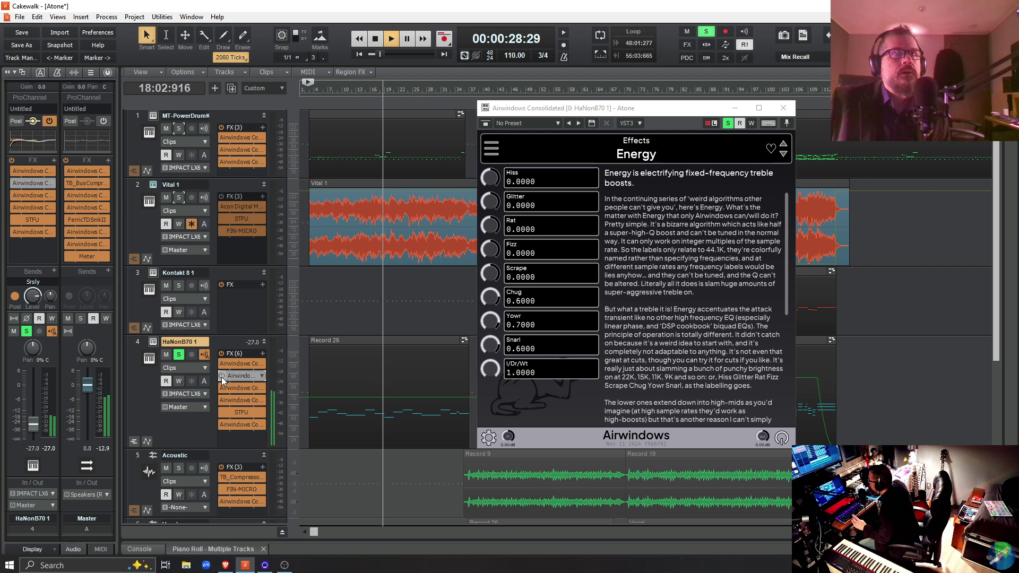
left_click(221, 375)
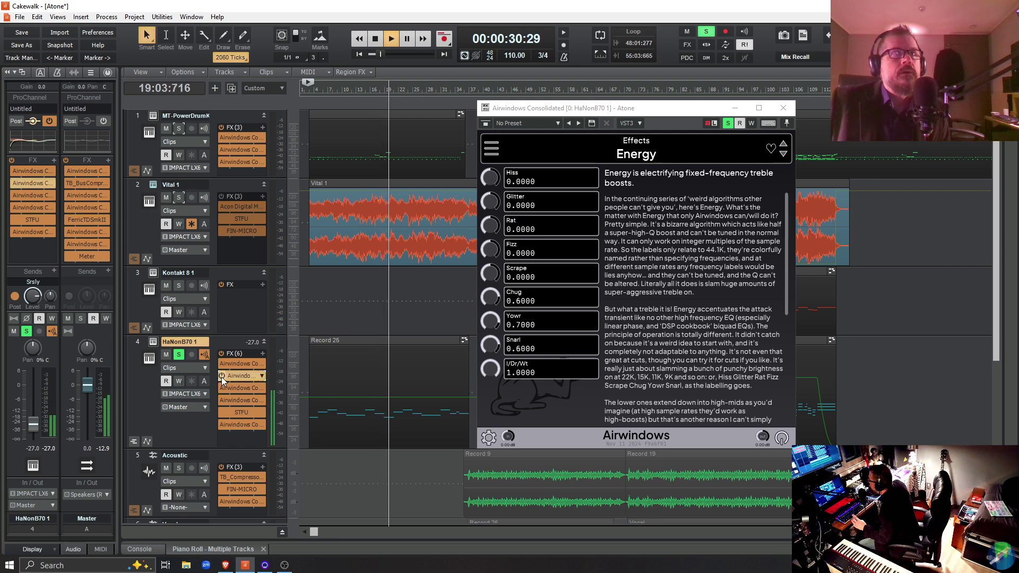
- Toggle the Energy bypass on HaNonB70 1 once more, and open its third effect, GoldenSlew, to compare it bypassed and active during playback
left_click(221, 376)
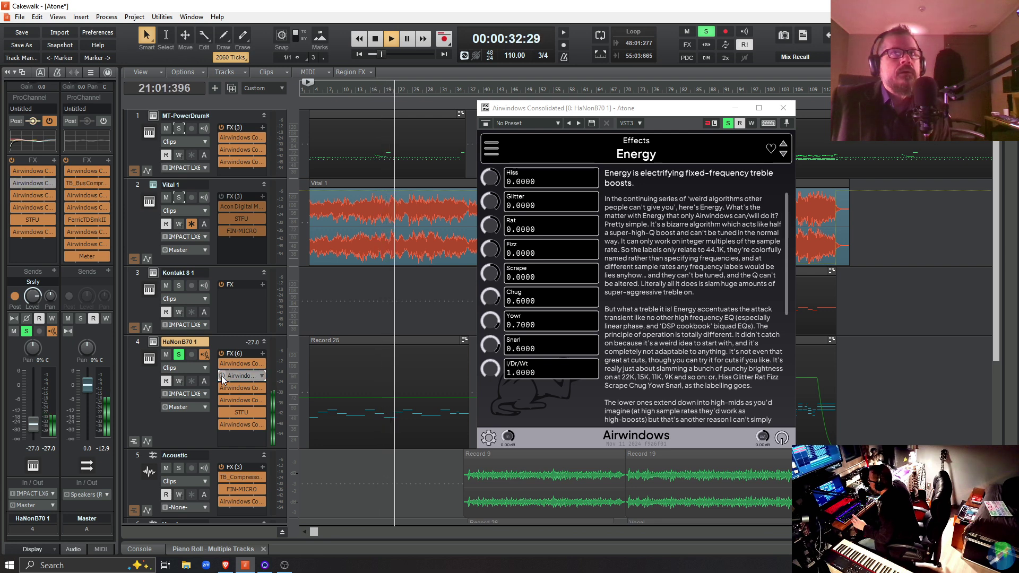
left_click(221, 375)
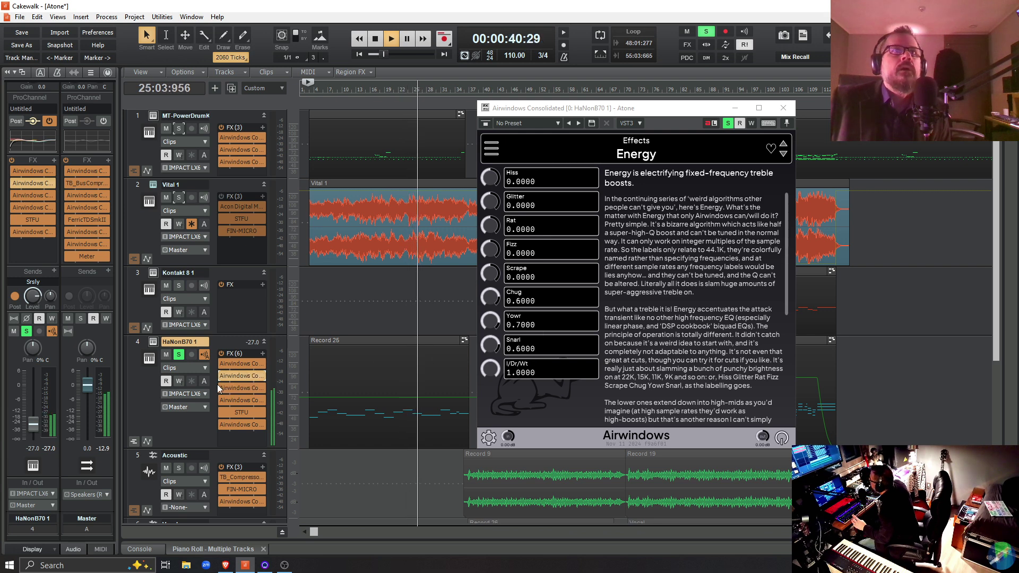
left_click(233, 387)
double_click(233, 388)
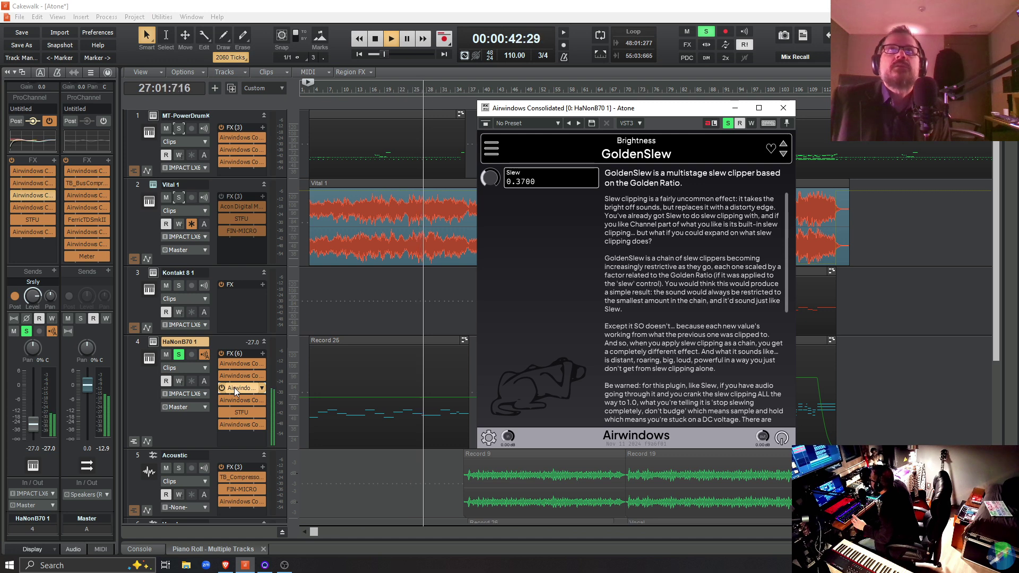
left_click(224, 389)
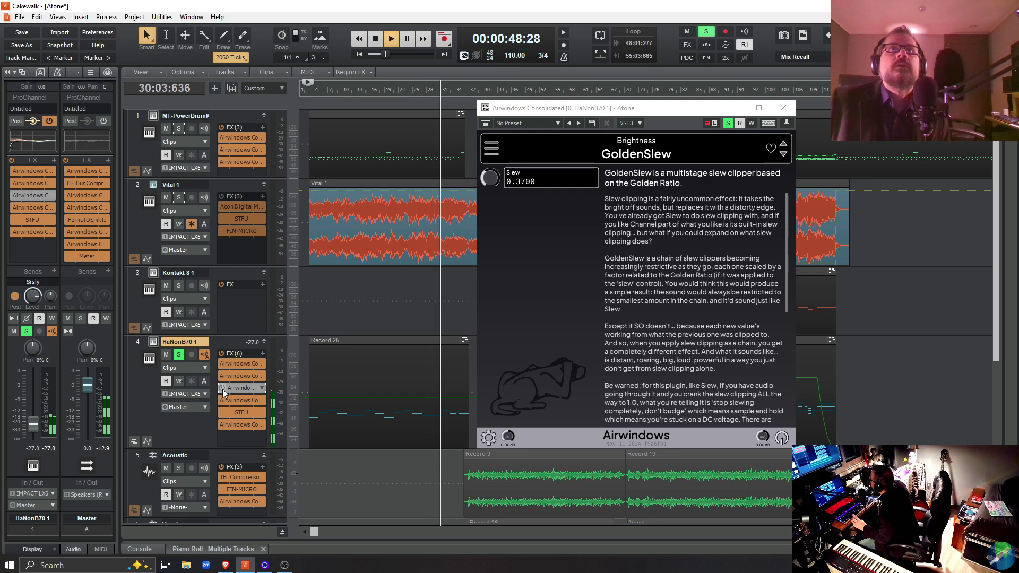
left_click(222, 389)
key("space")
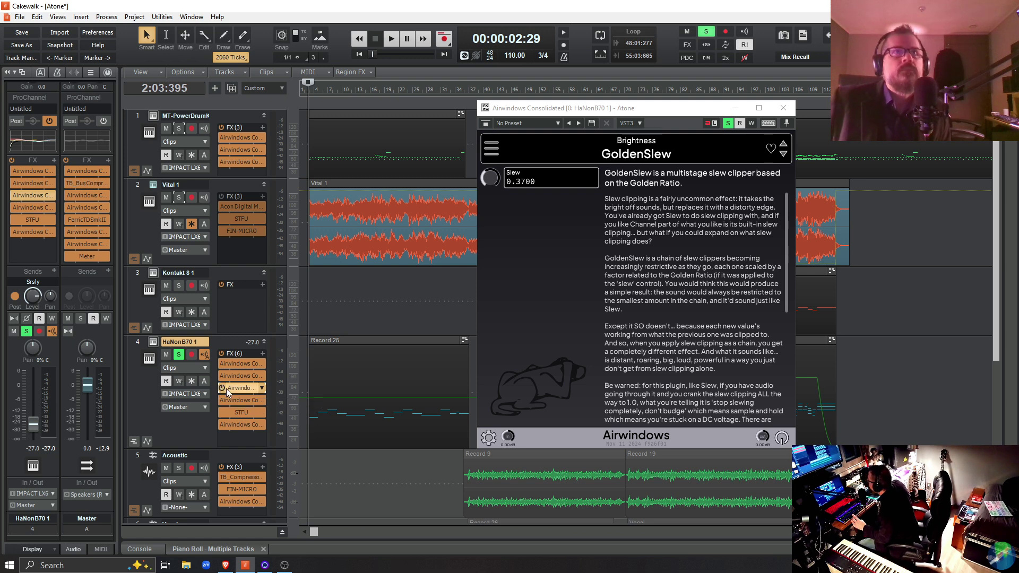
- Open the fourth Airwindows effect on HaNonB70 1, Galactic3, and bypass it while playing the soloed organ
left_click(242, 398)
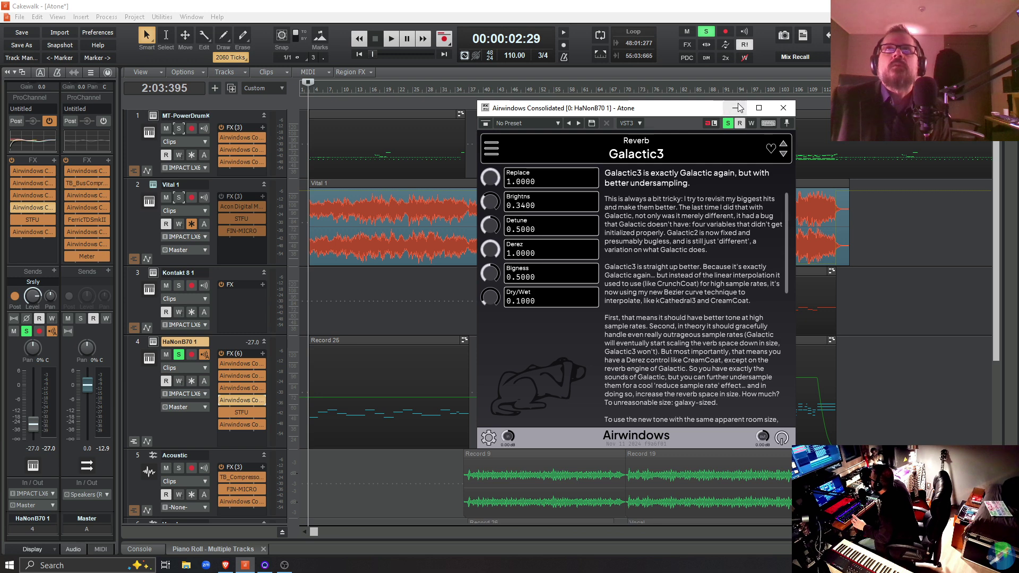
key("space")
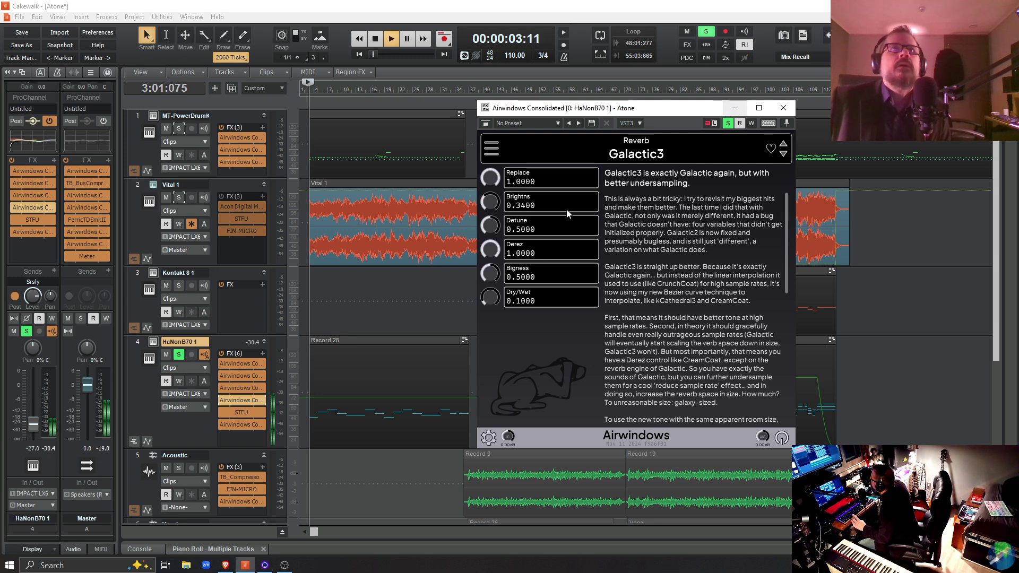
left_click(223, 400)
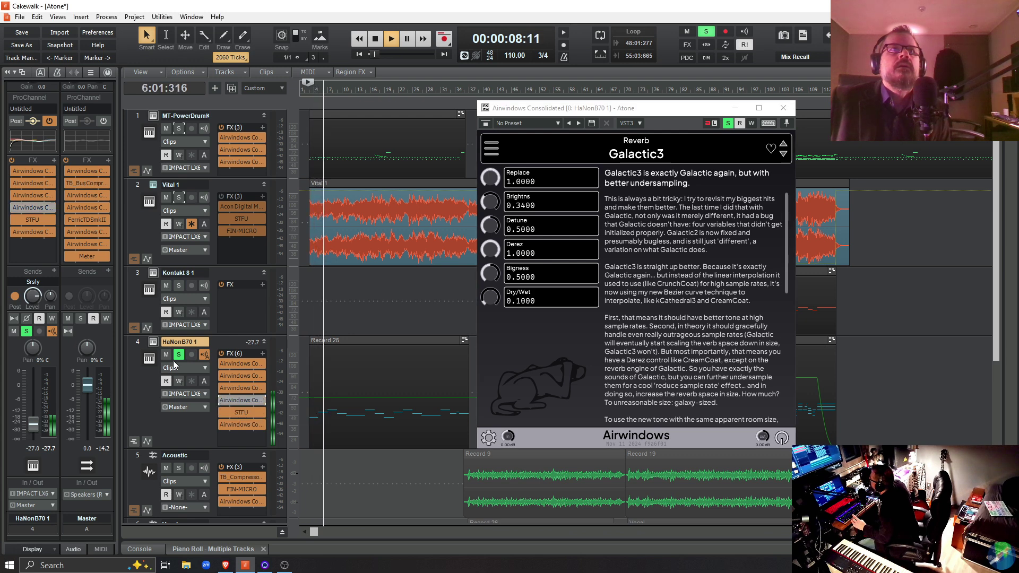
- Unsolo HaNonB70 1 and toggle the Galactic3 bypass to compare the reverb in the full mix, leaving it active
left_click(178, 355)
left_click(223, 401)
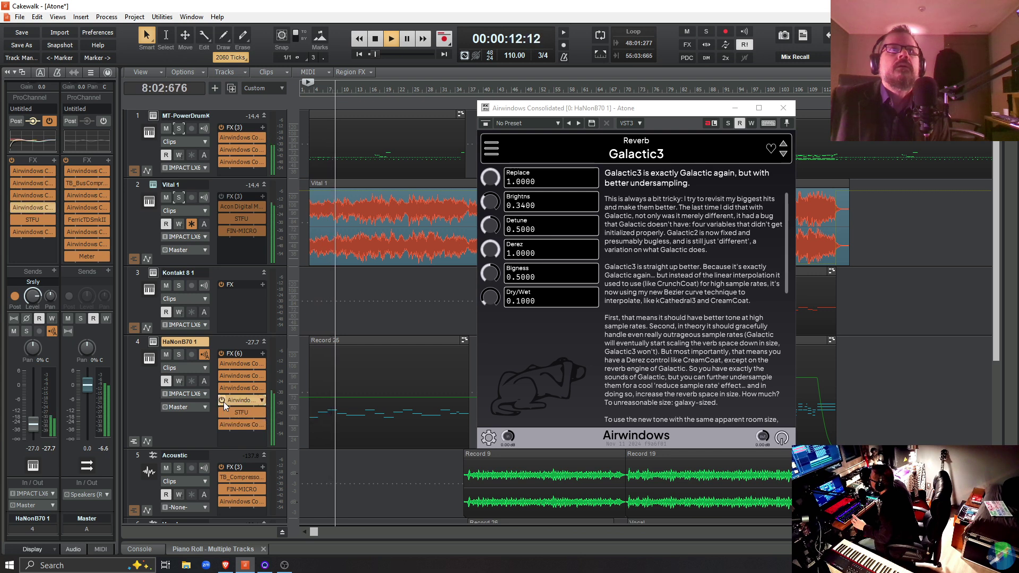
left_click(223, 402)
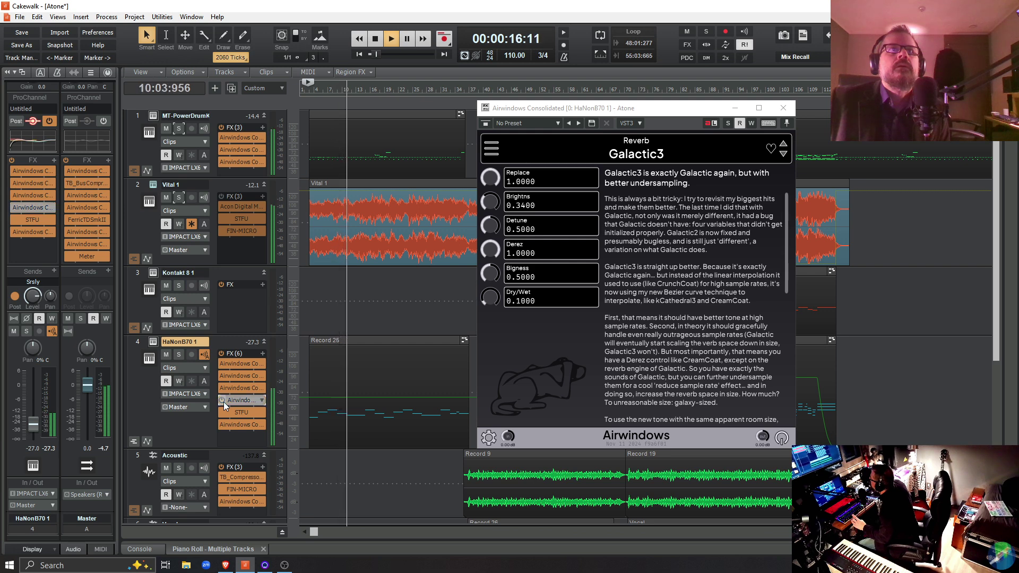
left_click(224, 402)
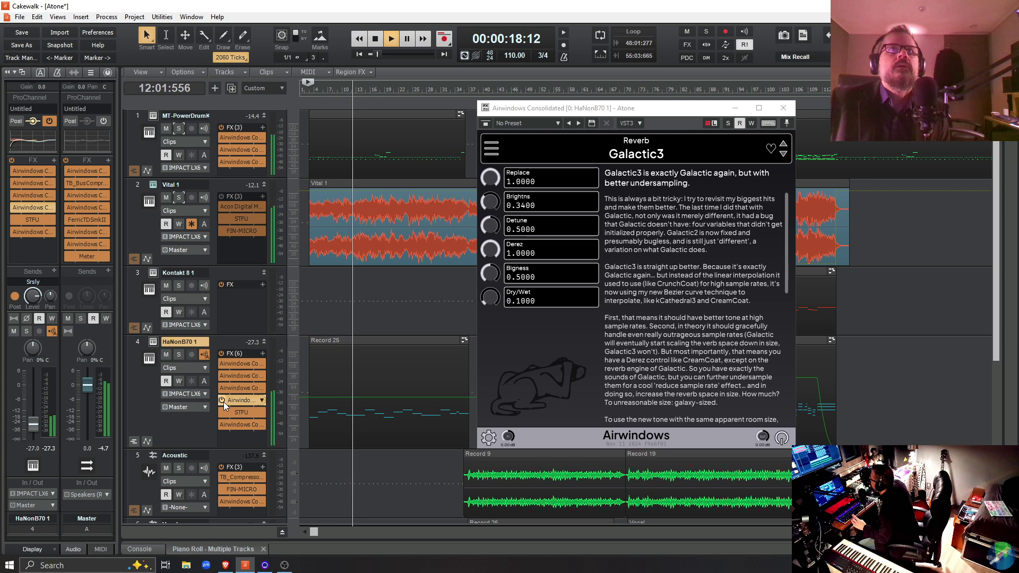
key("space")
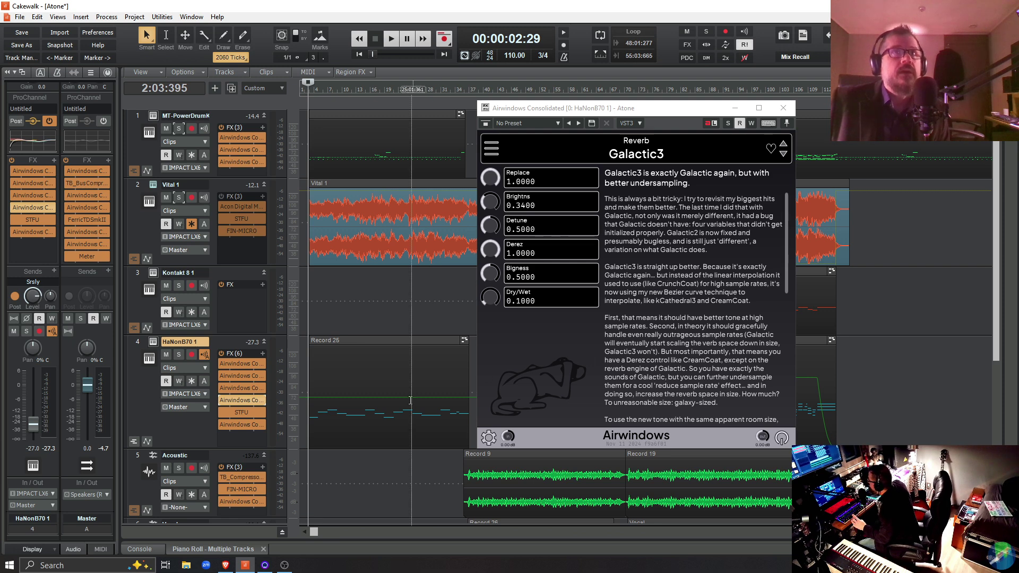
- View the STFU envelope and the AtmosphereChannel settings at the end of the HaNonB70 1 effects rack
double_click(248, 415)
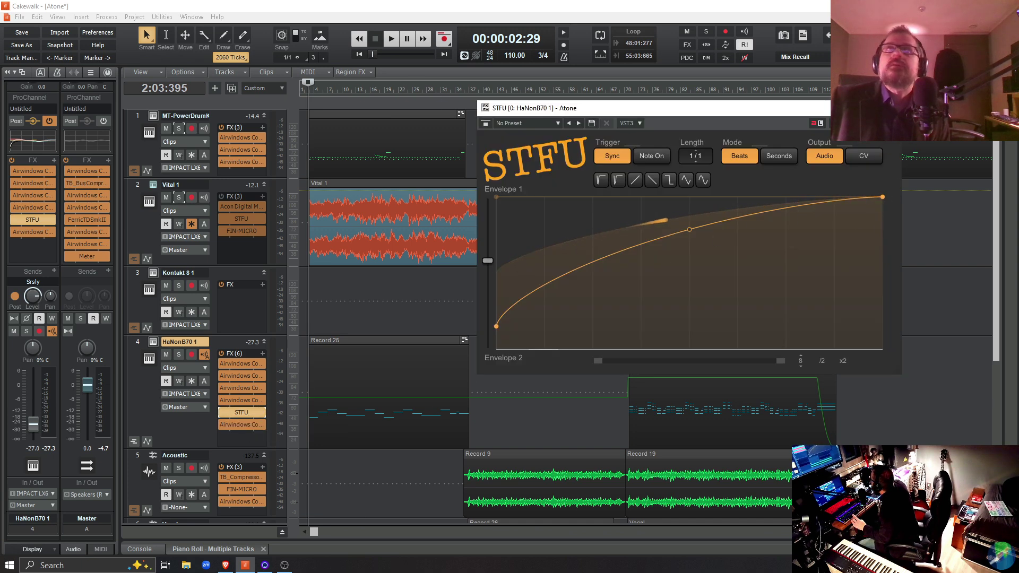
double_click(236, 422)
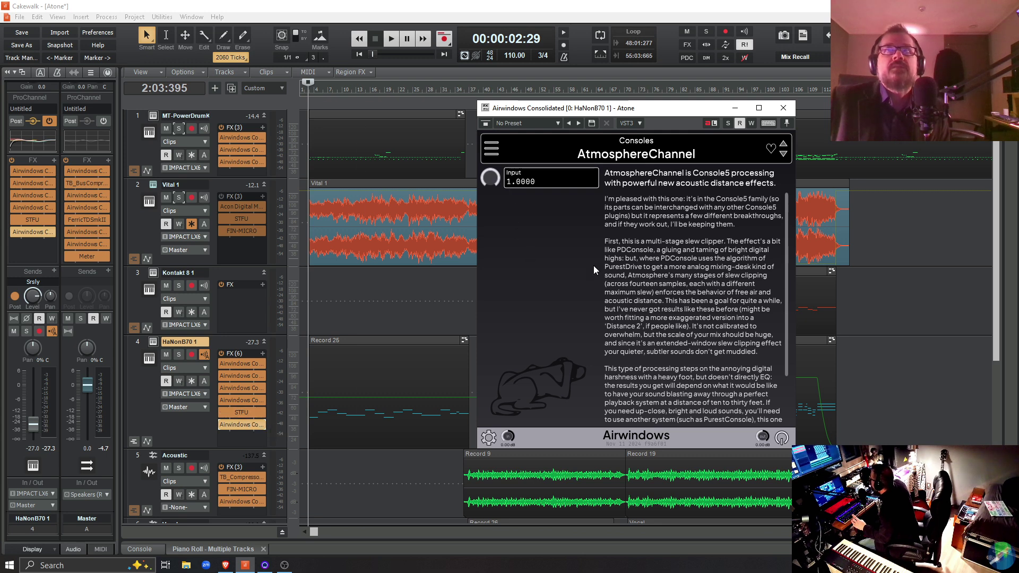
left_click(787, 109)
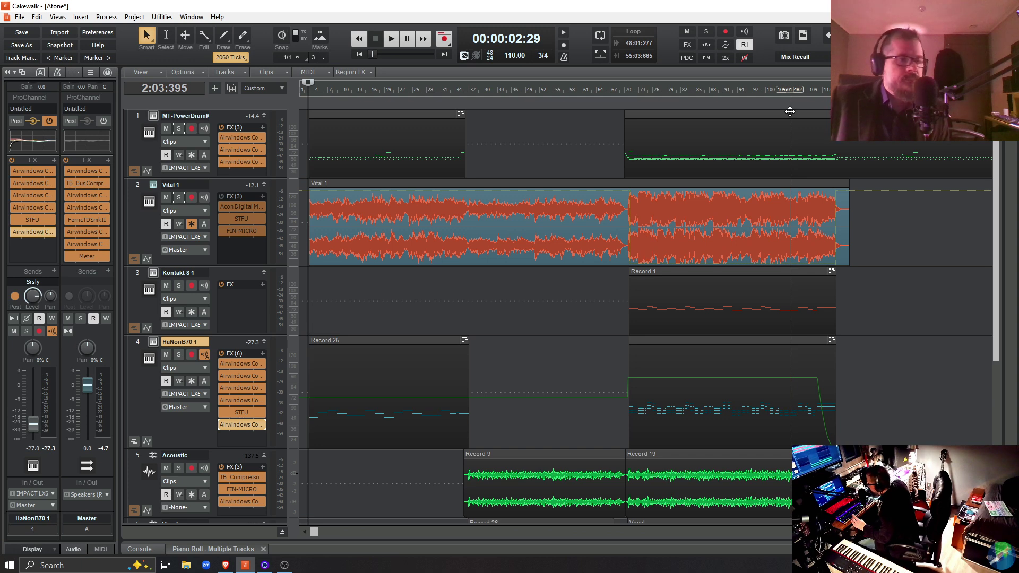
- View AtmosphereBuss, the last Airwindows effect on the Master bus, and compare it with AtmosphereChannel on HaNonB70 1
double_click(81, 246)
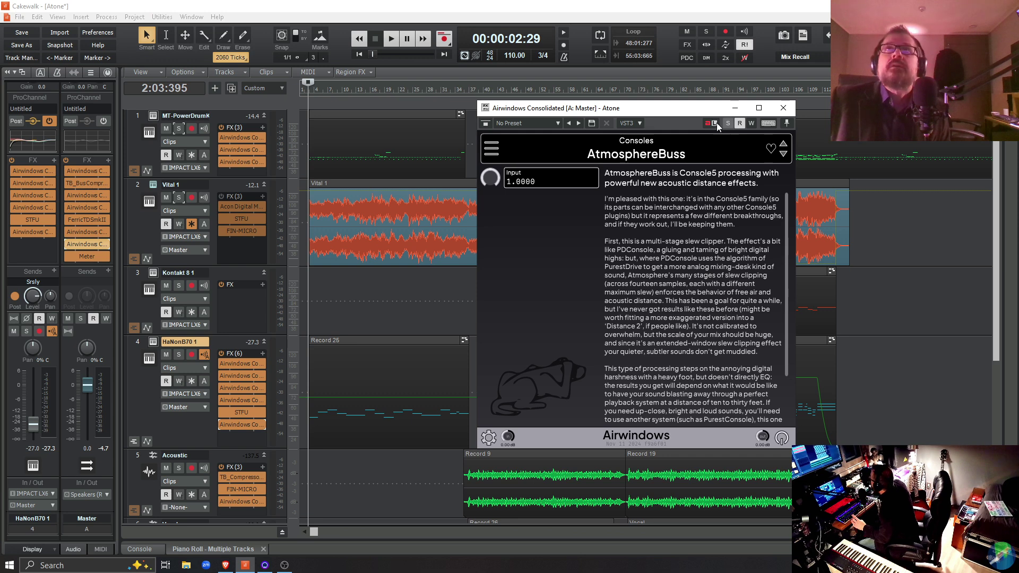
left_click(782, 108)
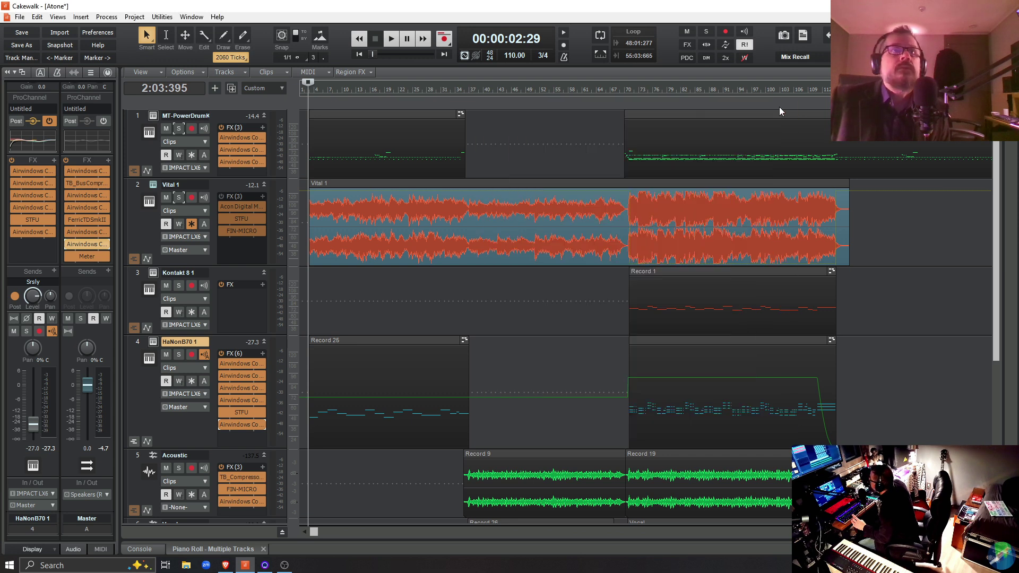
double_click(236, 424)
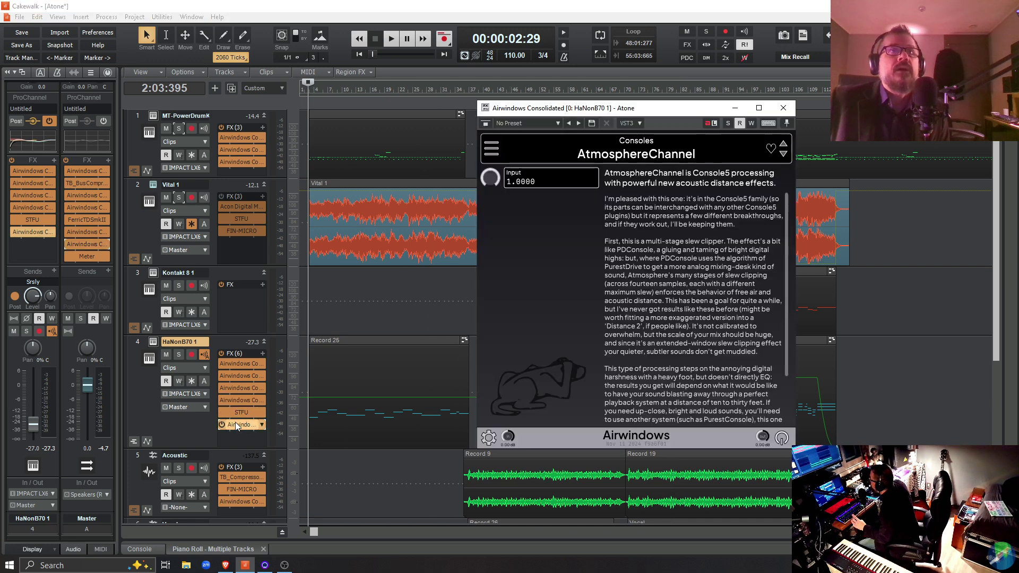
left_click(781, 110)
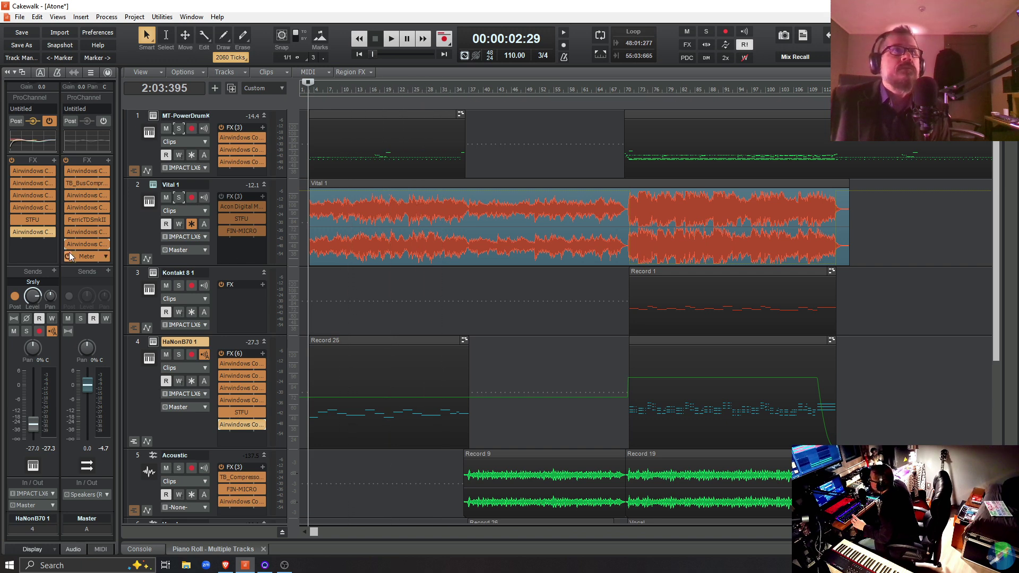
- Open AtmosphereBuss on the Master bus and toggle its bypass while playing the start of the full mix
double_click(84, 244)
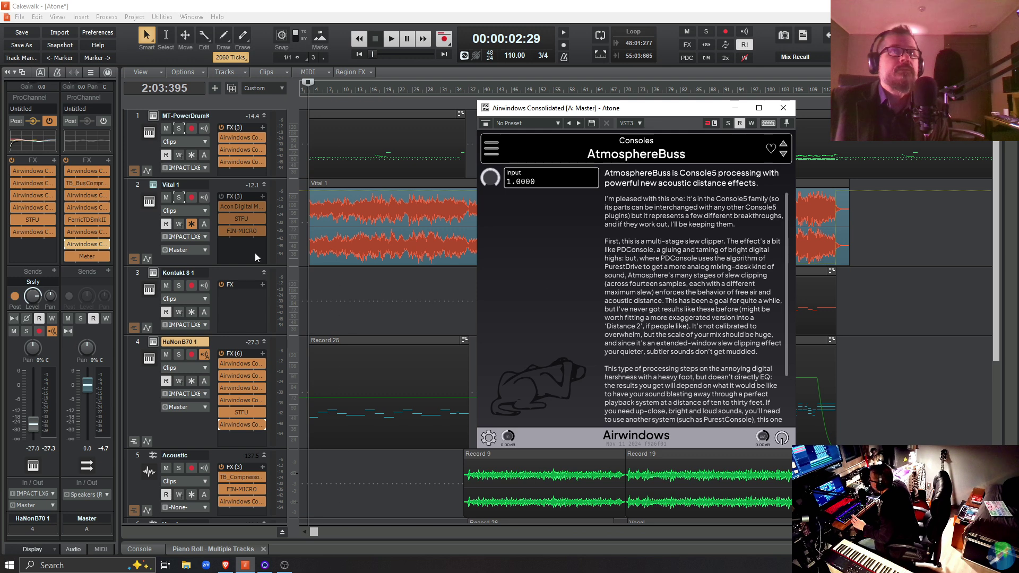
key("space")
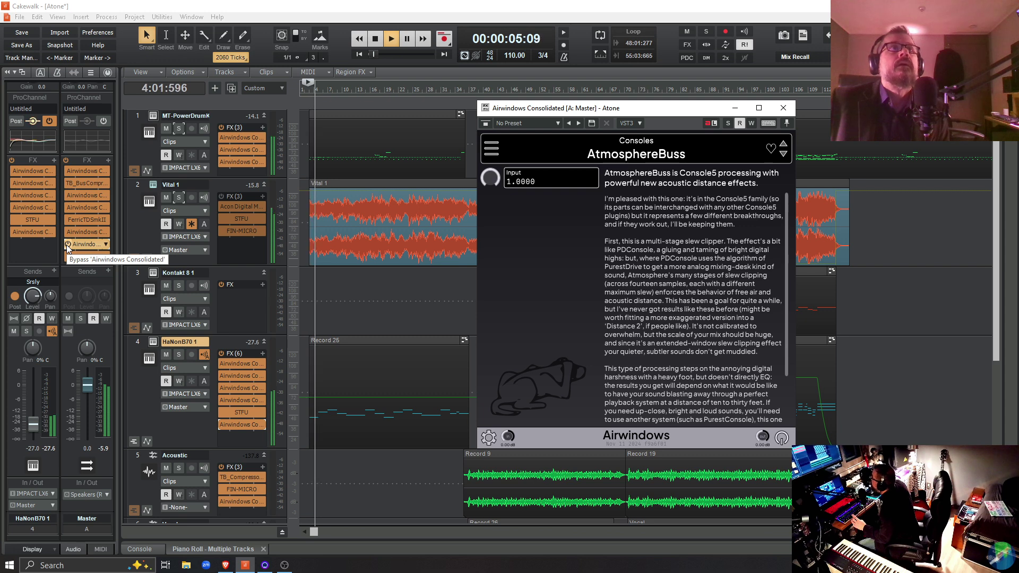
left_click(67, 244)
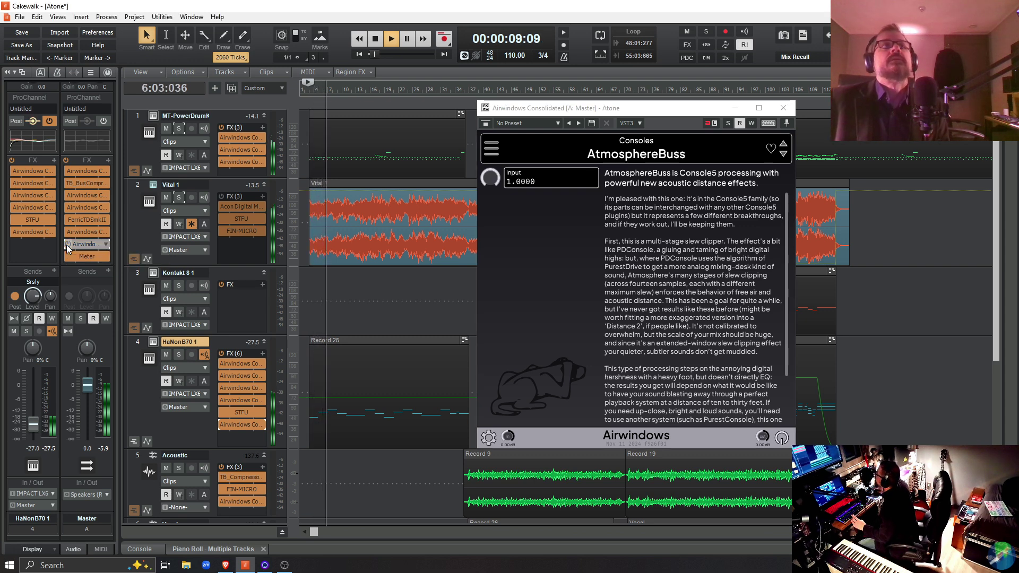
left_click(66, 244)
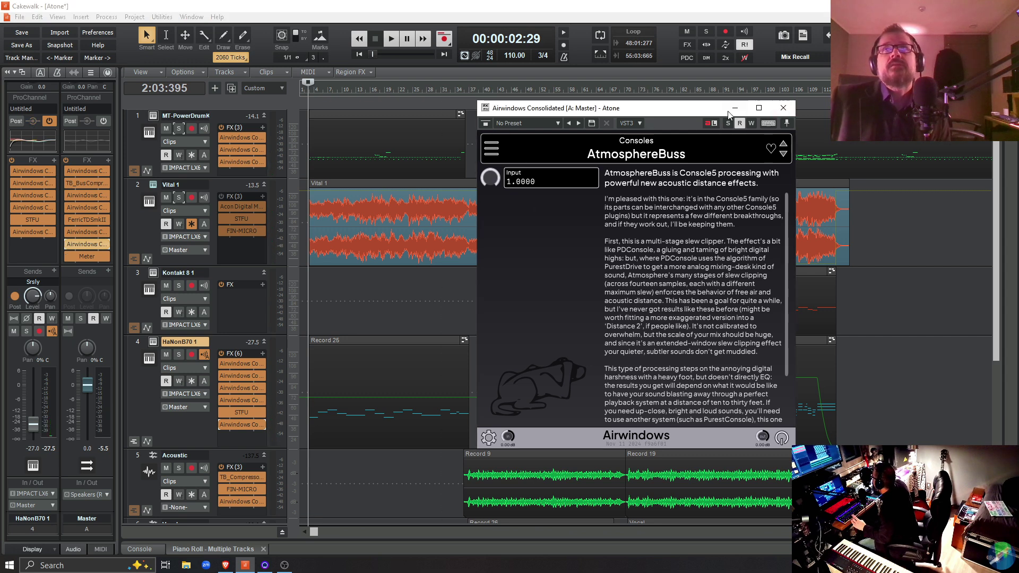
left_click(782, 107)
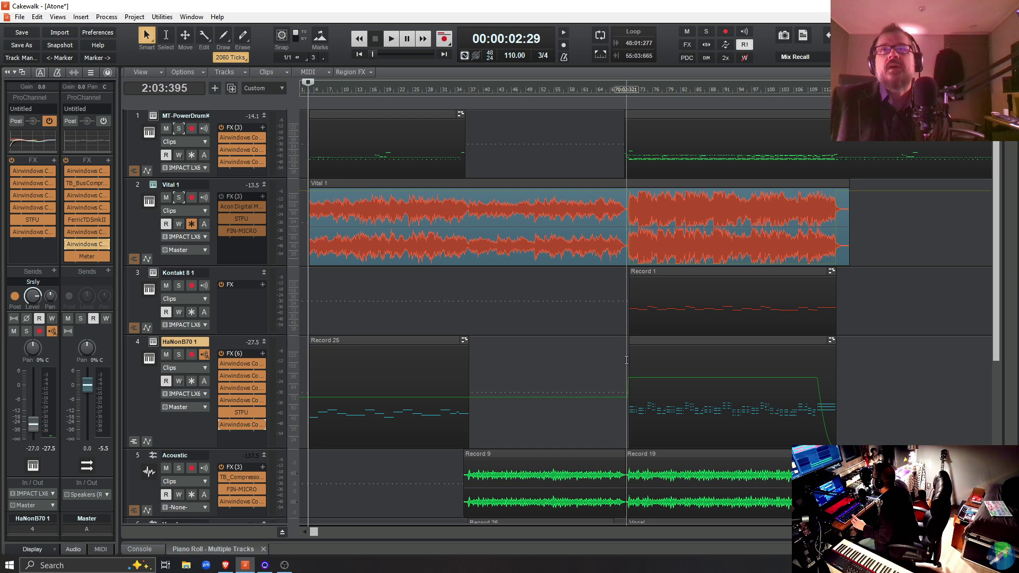
- Play the full mix from about measure 70 and repeatedly toggle the AtmosphereBuss bypass on the Master bus to compare the sound
left_click(626, 359)
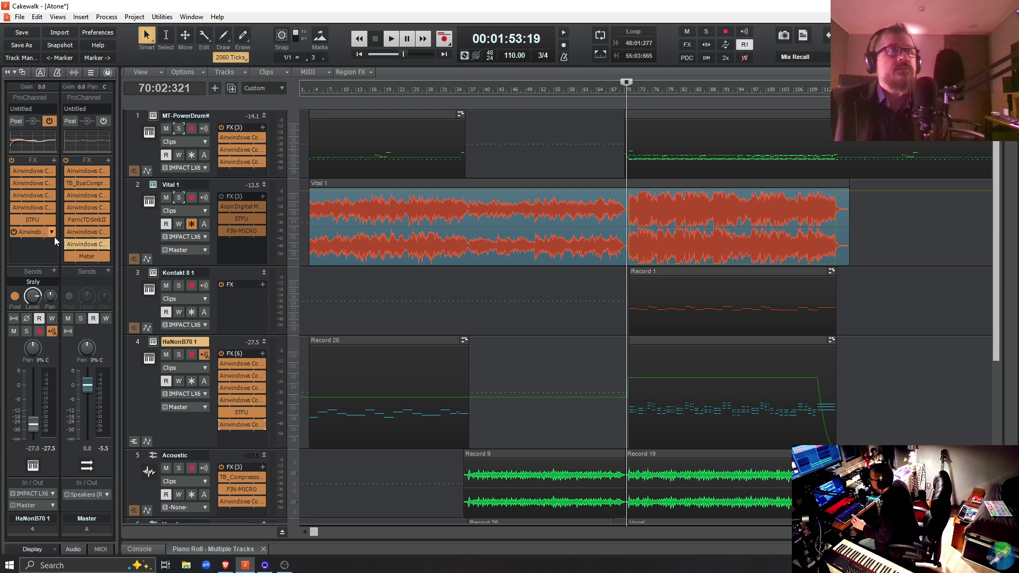
key("space")
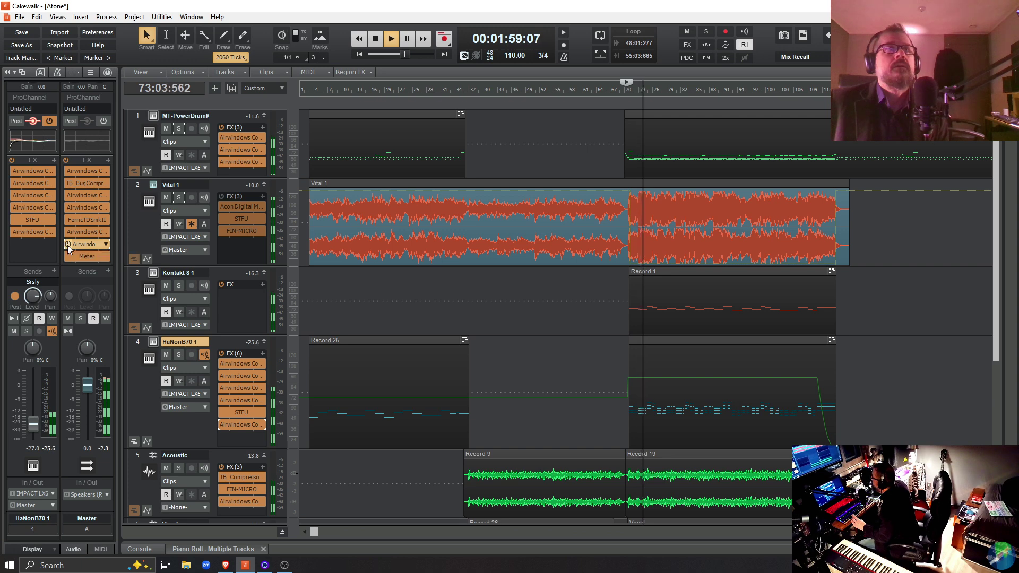
left_click(68, 244)
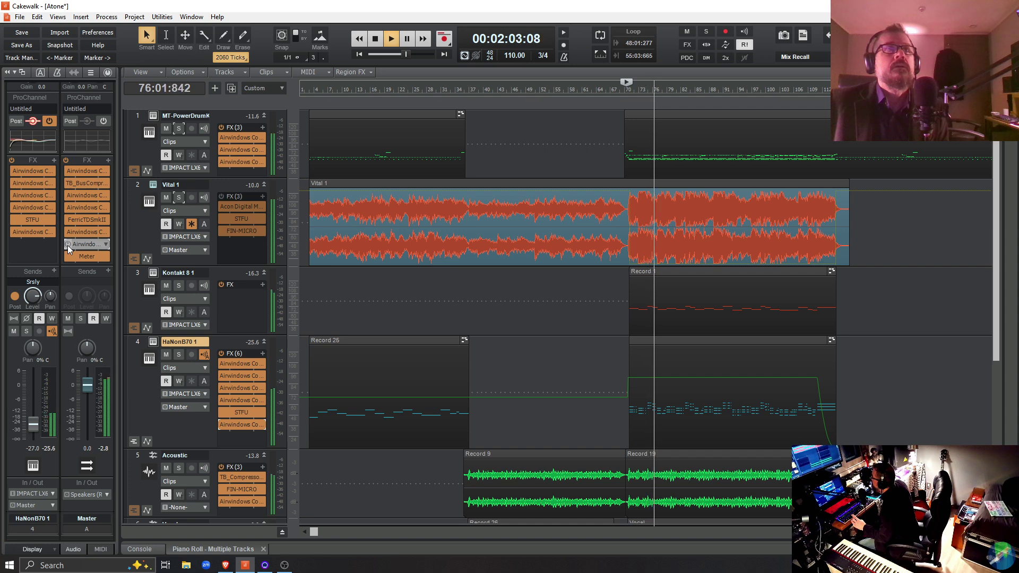
left_click(67, 245)
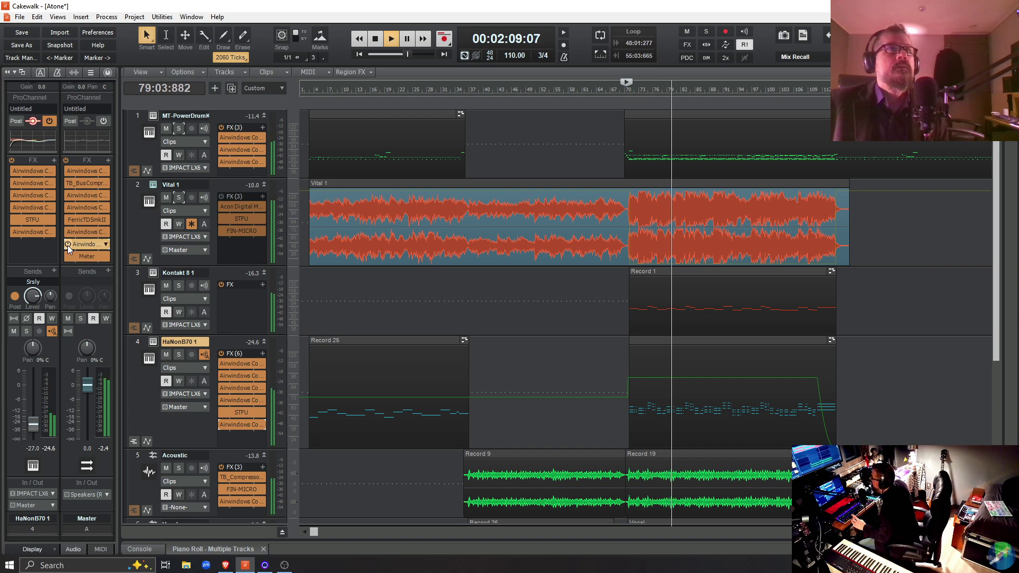
left_click(67, 245)
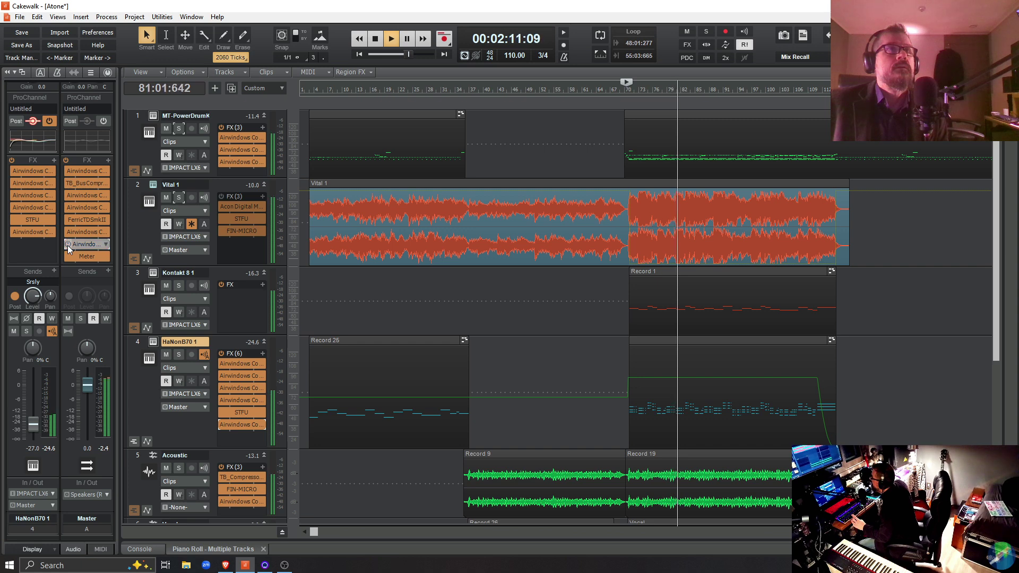
left_click(68, 245)
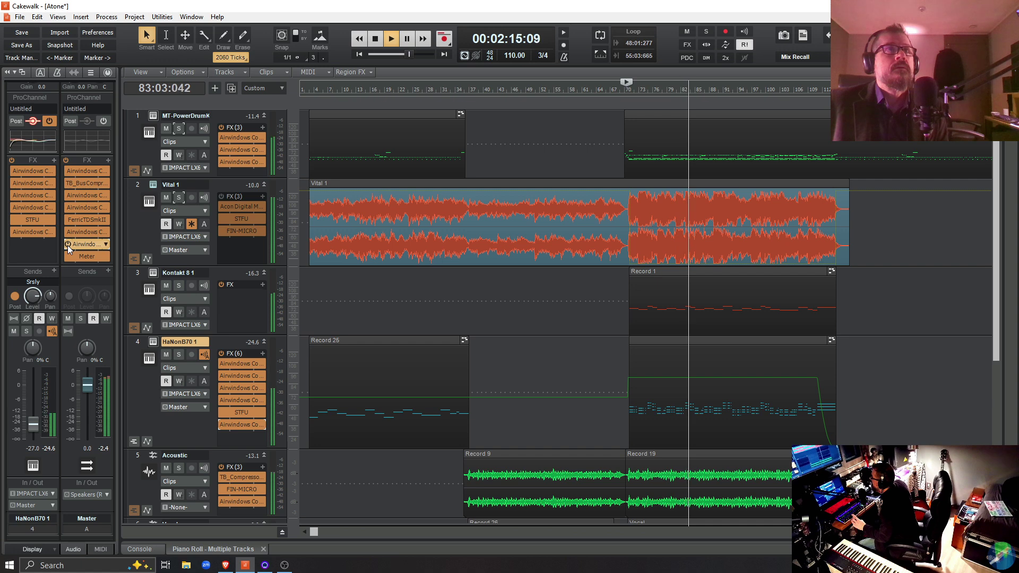
left_click(68, 245)
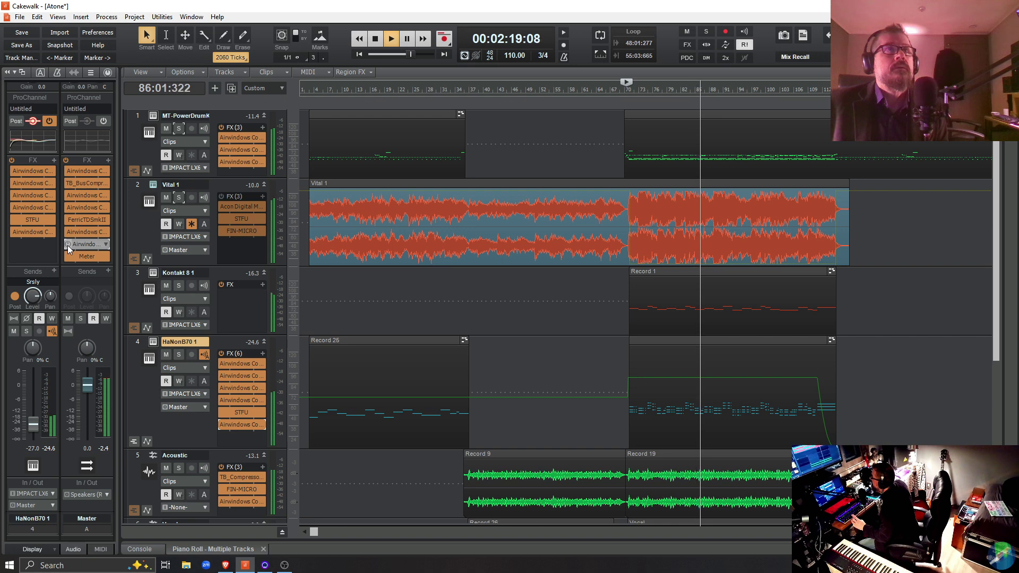
left_click(67, 245)
key("space")
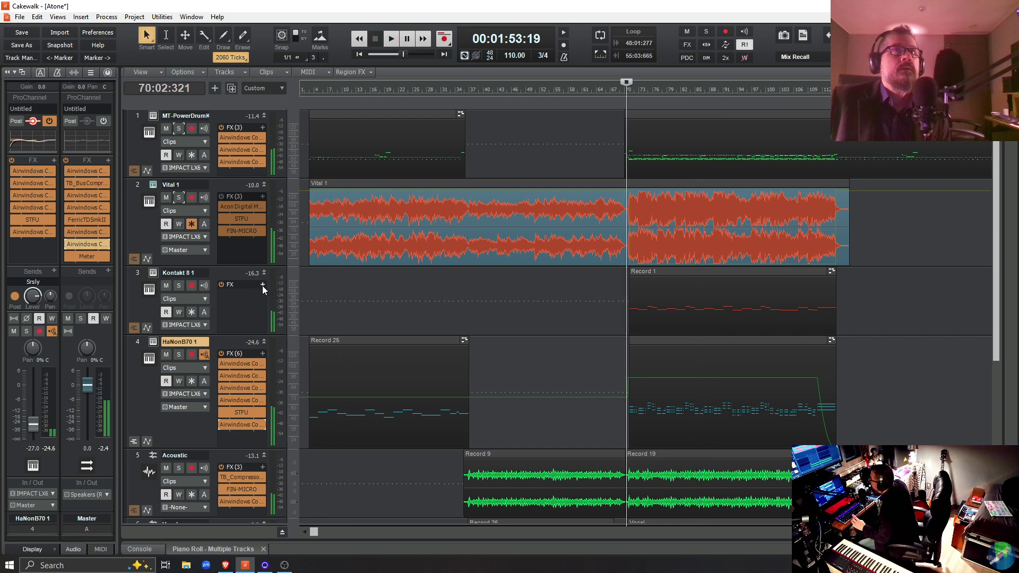
- Add Airwindows Consolidated to the Kontakt 8 1 effects rack and load AtmosphereChannel from the Consoles category
right_click(263, 286)
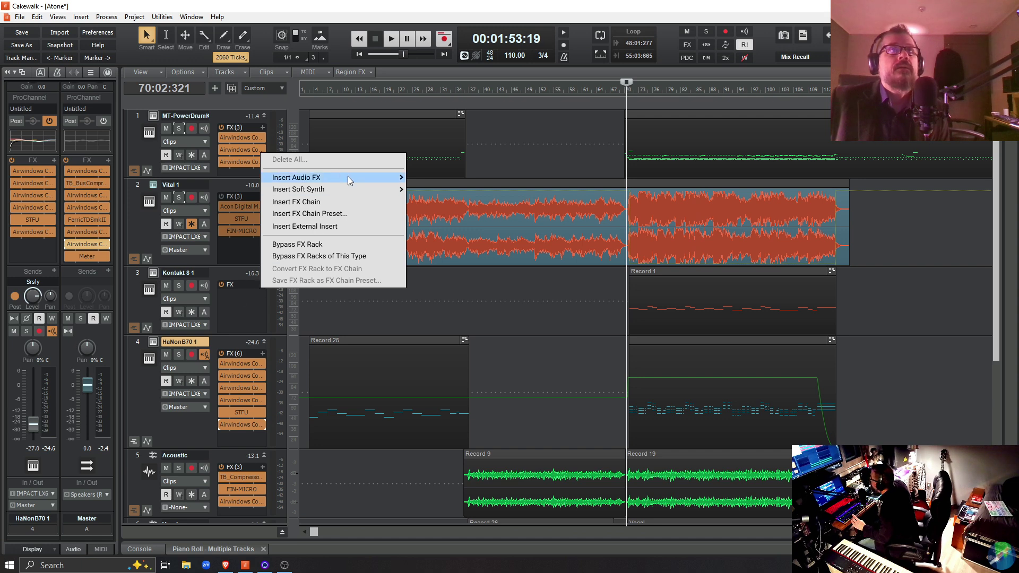
mouse_move(348, 176)
left_click(502, 195)
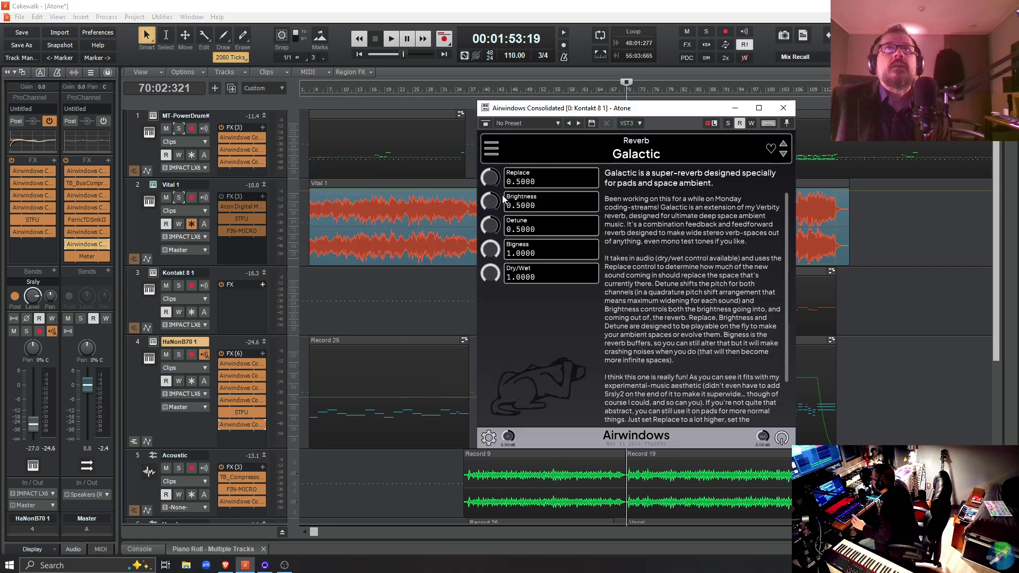
left_click(490, 151)
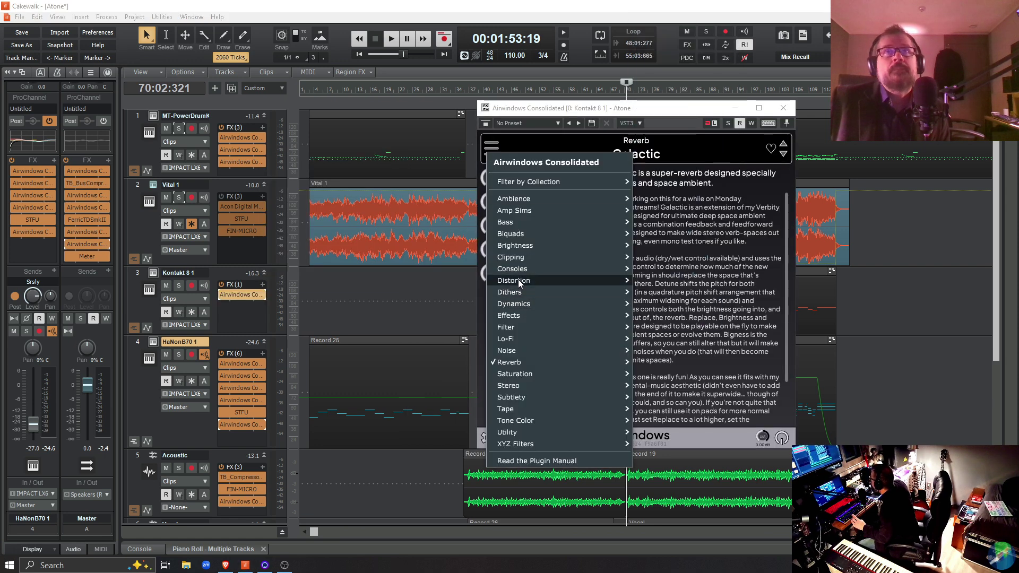
mouse_move(518, 279)
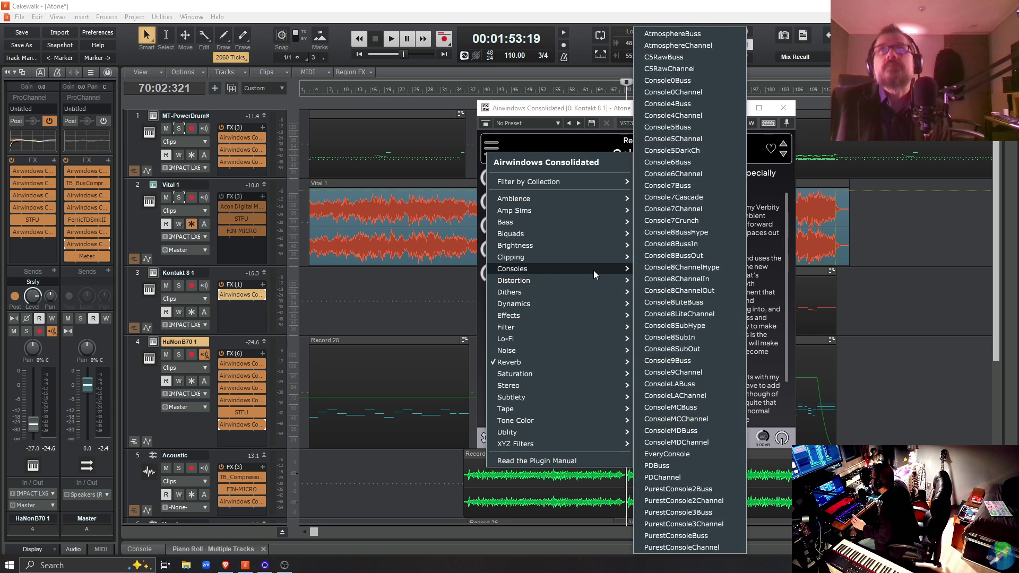
left_click(680, 47)
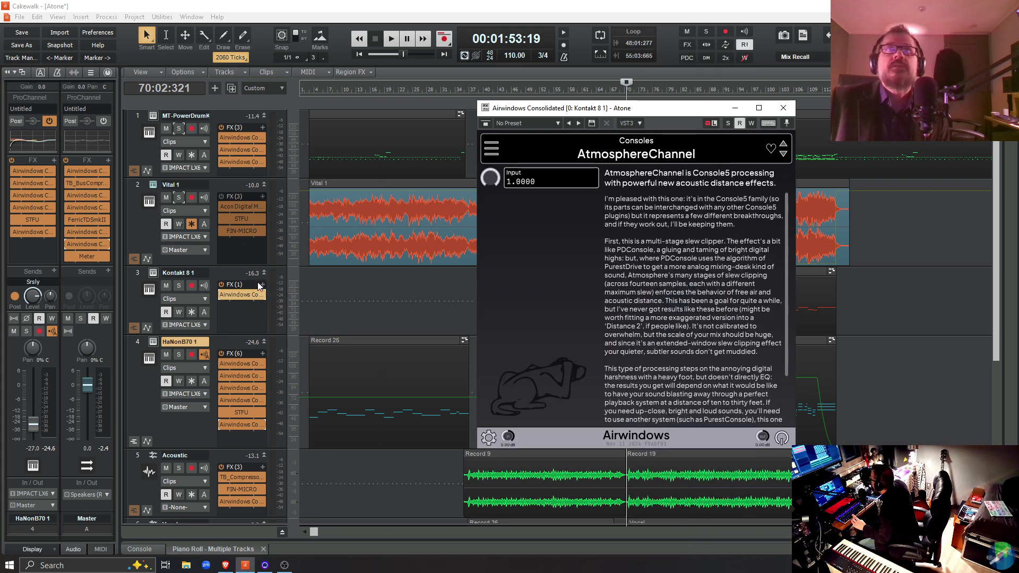
left_click(782, 107)
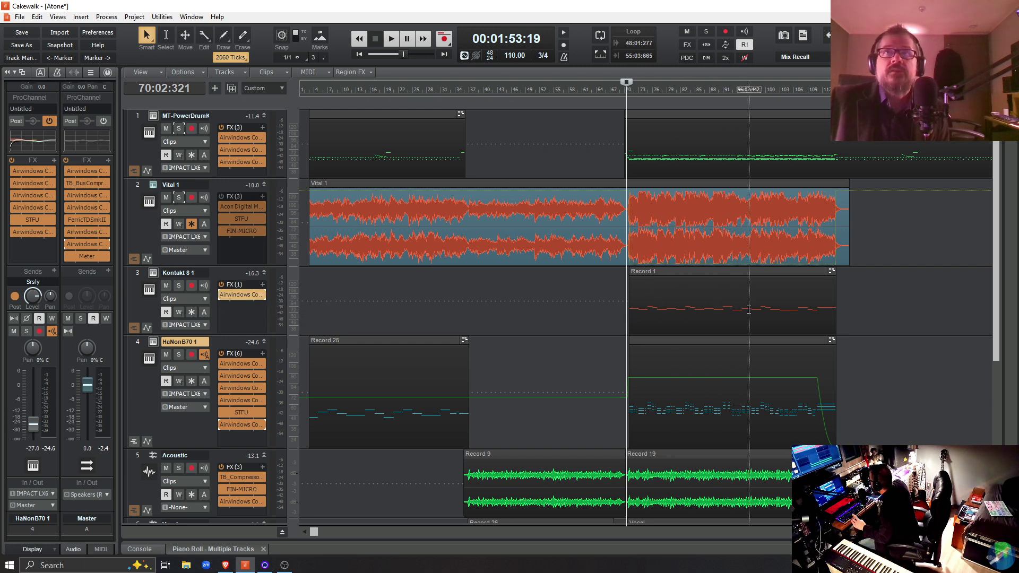
- Solo Kontakt 8 1, play from measure 70 and toggle the AtmosphereChannel bypass to compare, ending with the track unsoloed
left_click(179, 286)
key("space")
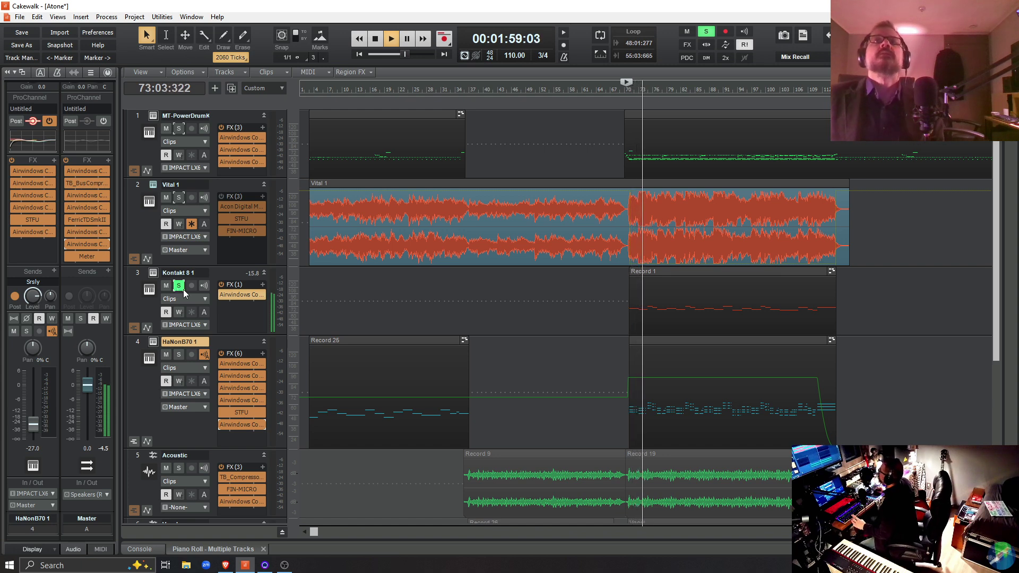
left_click(221, 294)
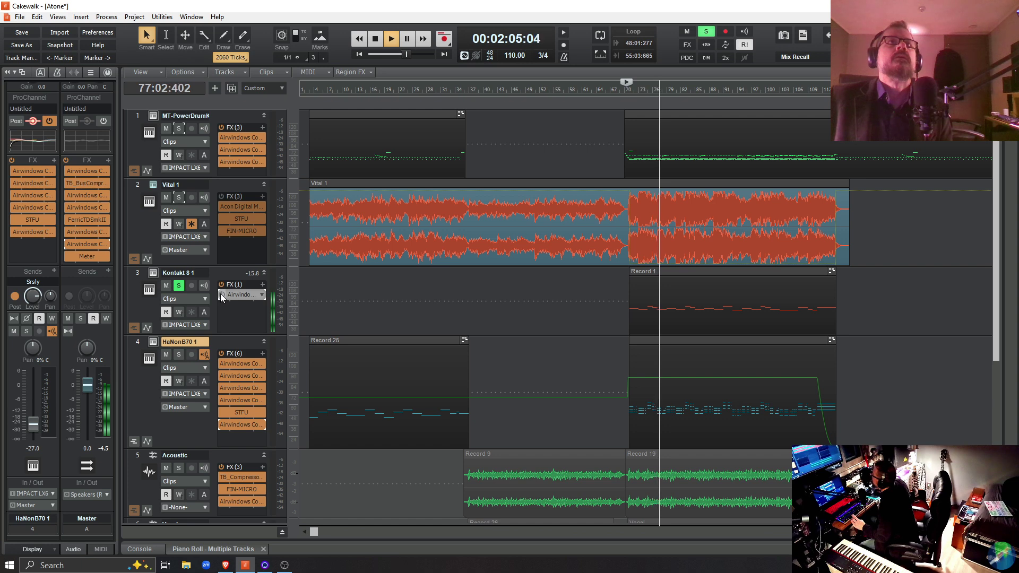
left_click(220, 294)
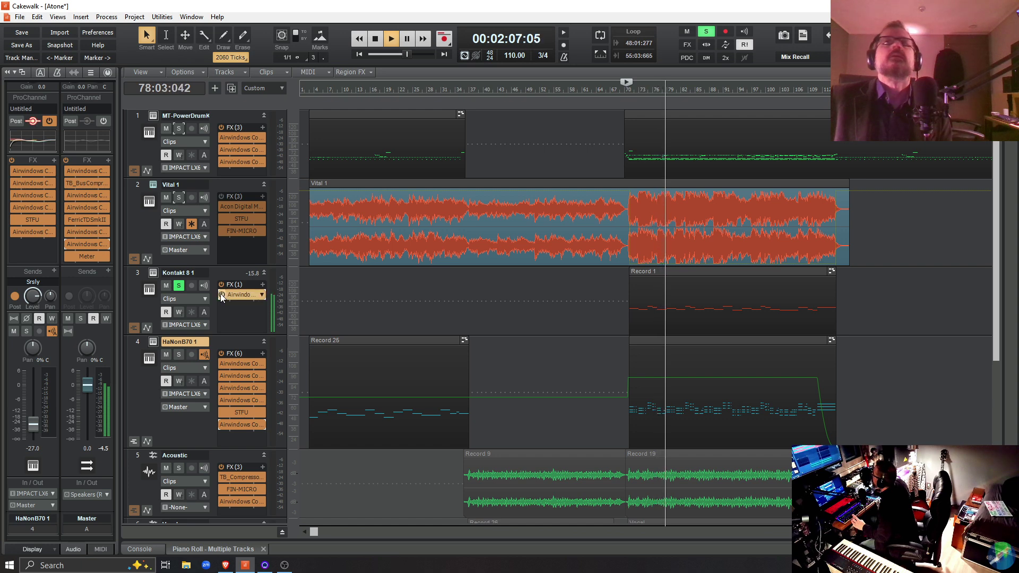
left_click(179, 286)
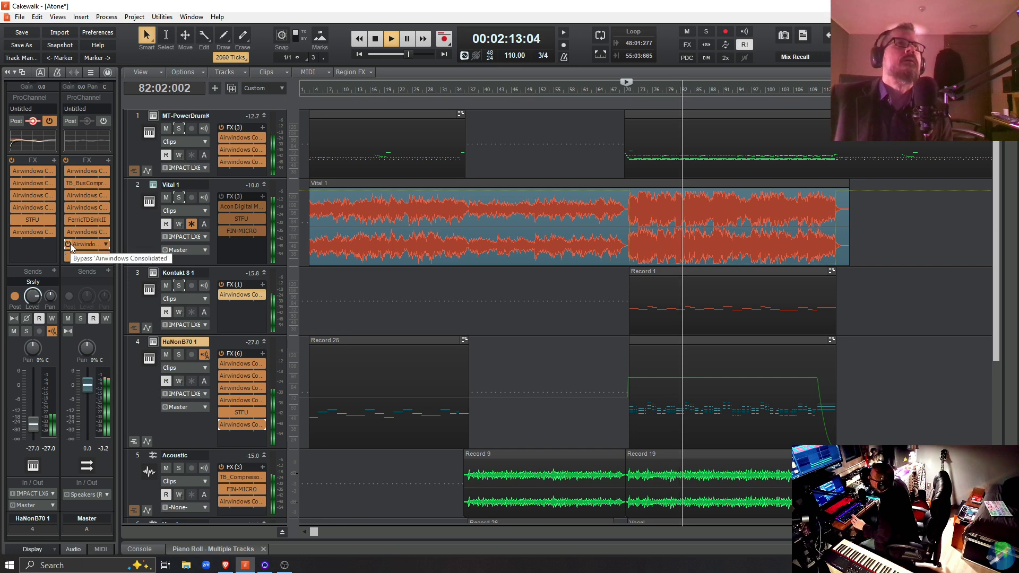
- View AtmosphereBuss, Air4 and Meter on the Master bus while the full mix plays, and stop playback
double_click(87, 243)
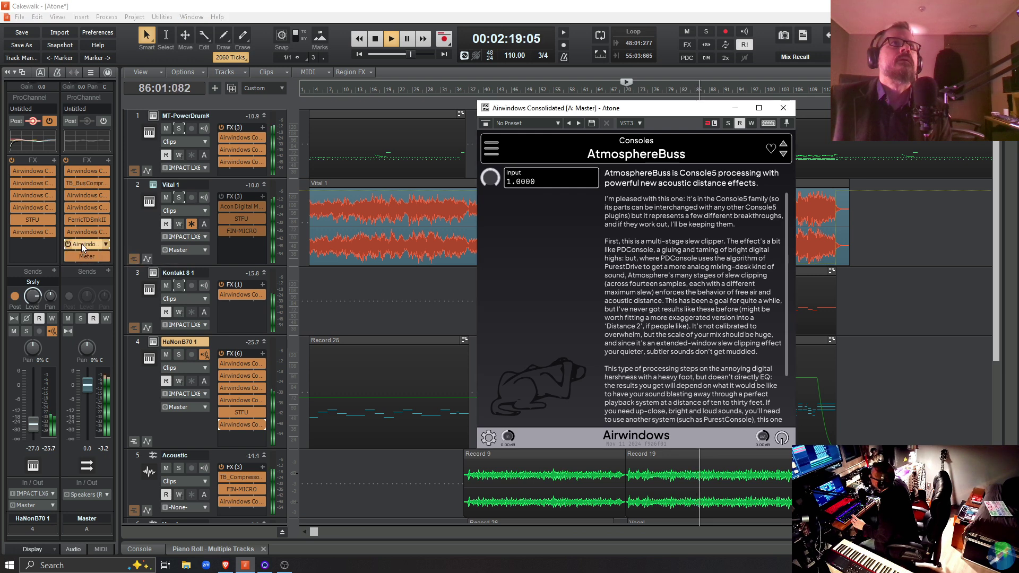
double_click(85, 232)
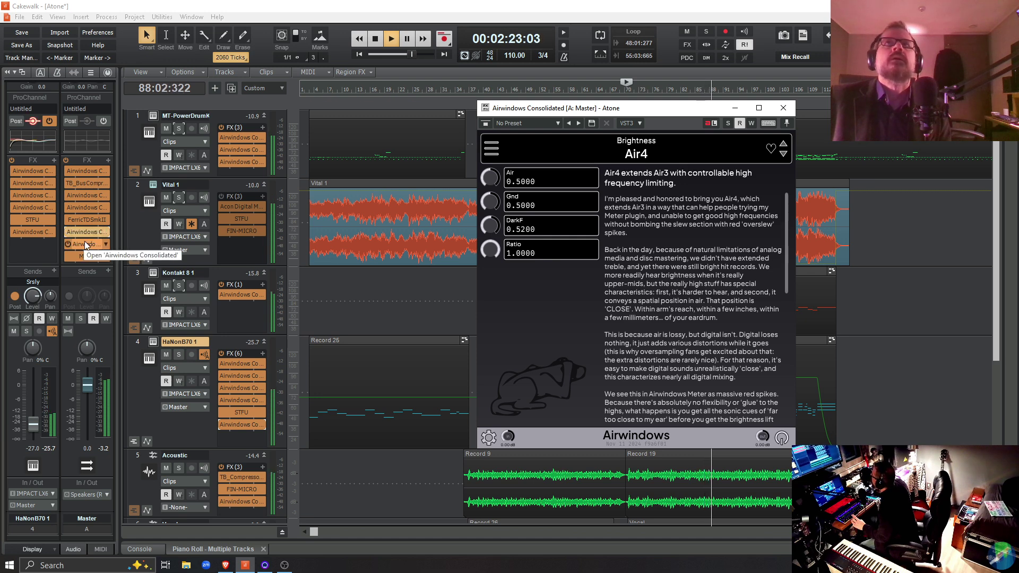
double_click(83, 254)
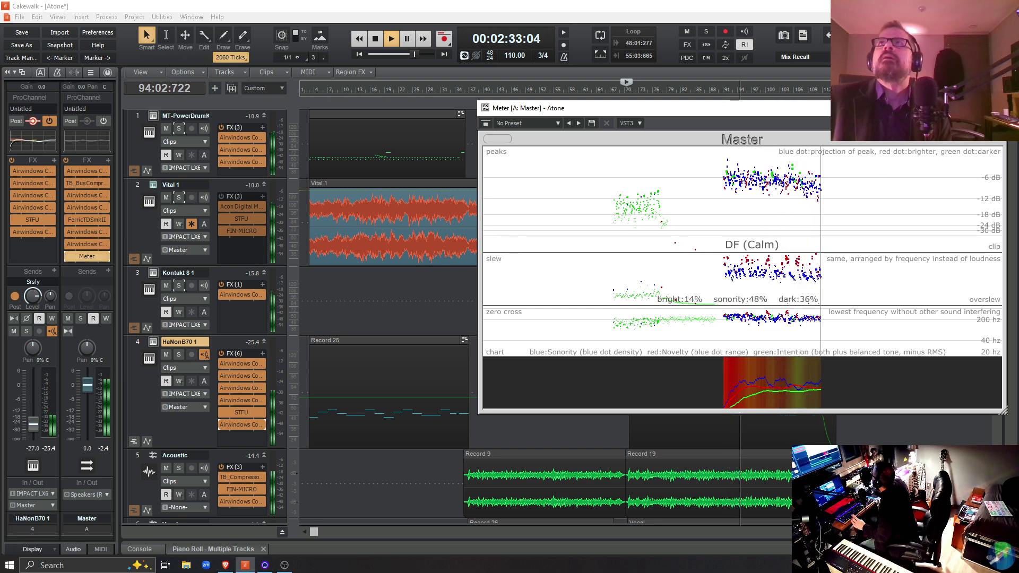
left_click_drag(872, 113, 719, 94)
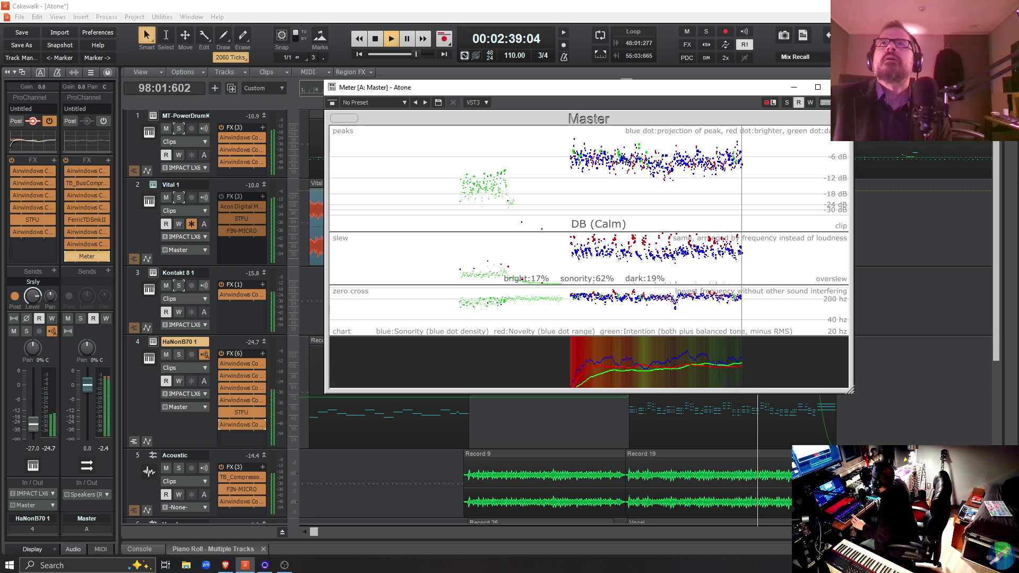
left_click(842, 87)
key("space")
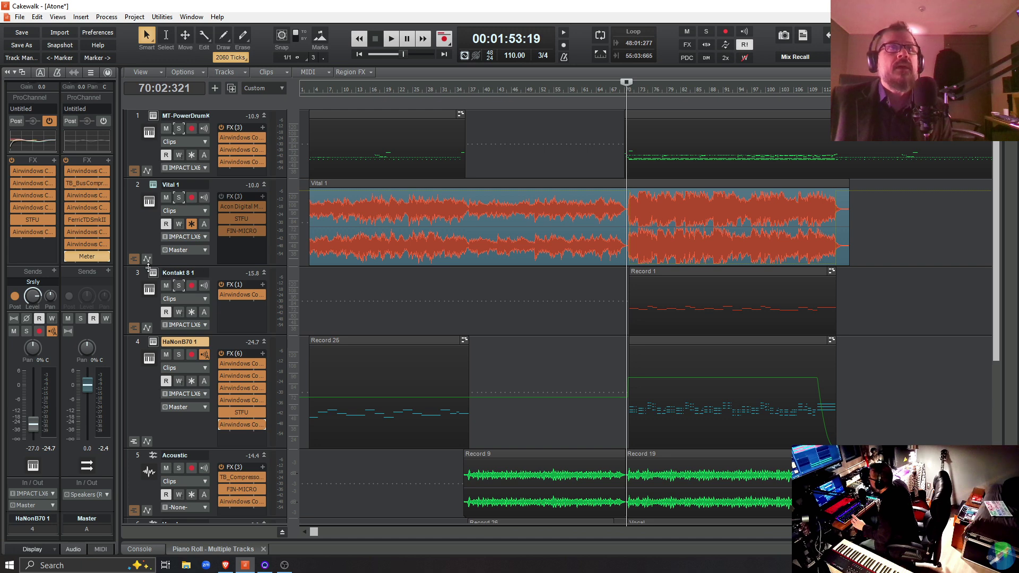
- Open the Analog Dreams instrument on Kontakt 8 1 and play the track soloed from measure 70
left_click(153, 273)
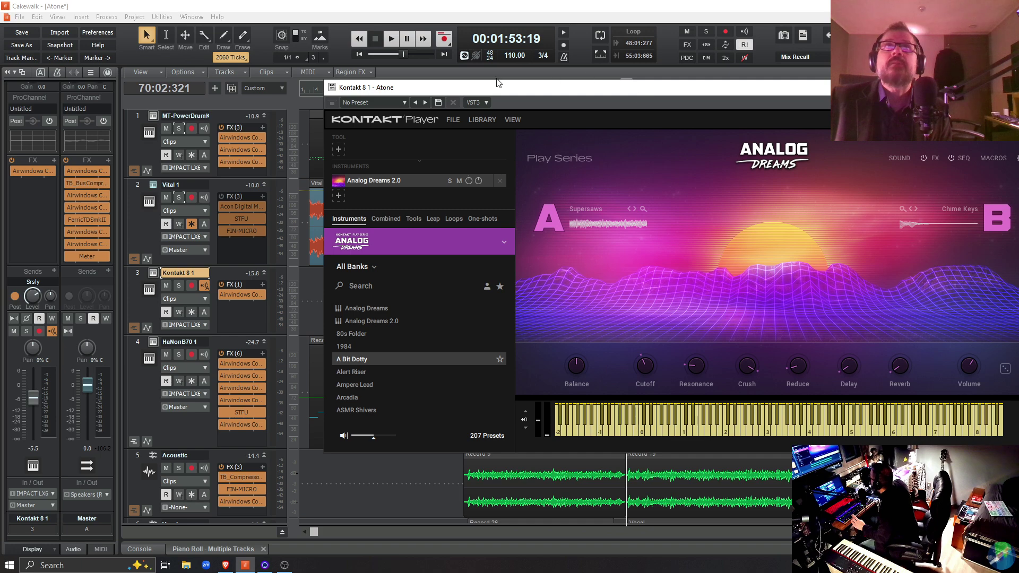
left_click_drag(488, 85, 334, 53)
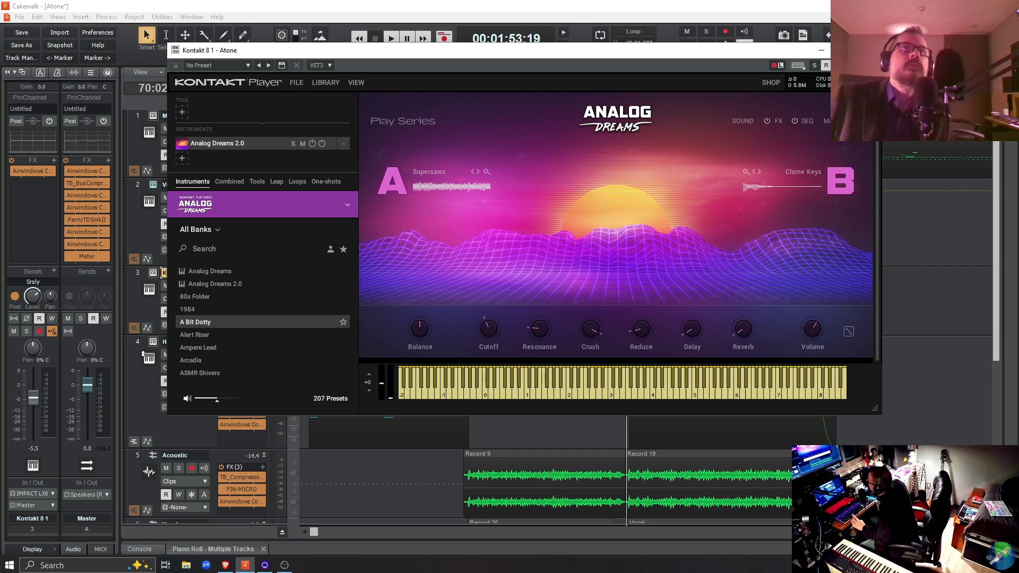
left_click(27, 330)
key("space")
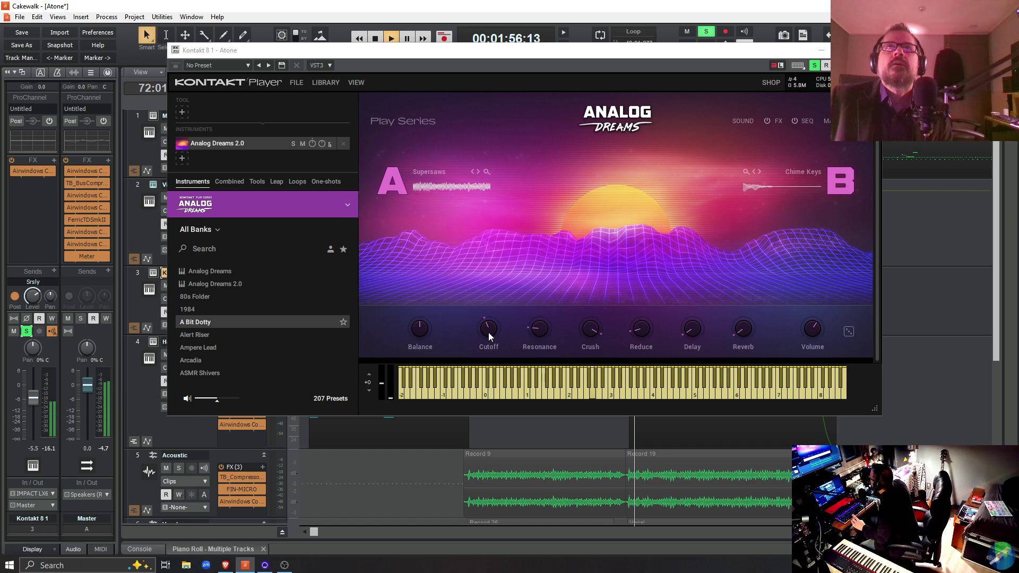
- Set the Analog Dreams Cutoff to 29.5% and Resonance to 17.9%, and try Crush at 77.2% during playback
left_click_drag(486, 329, 463, 346)
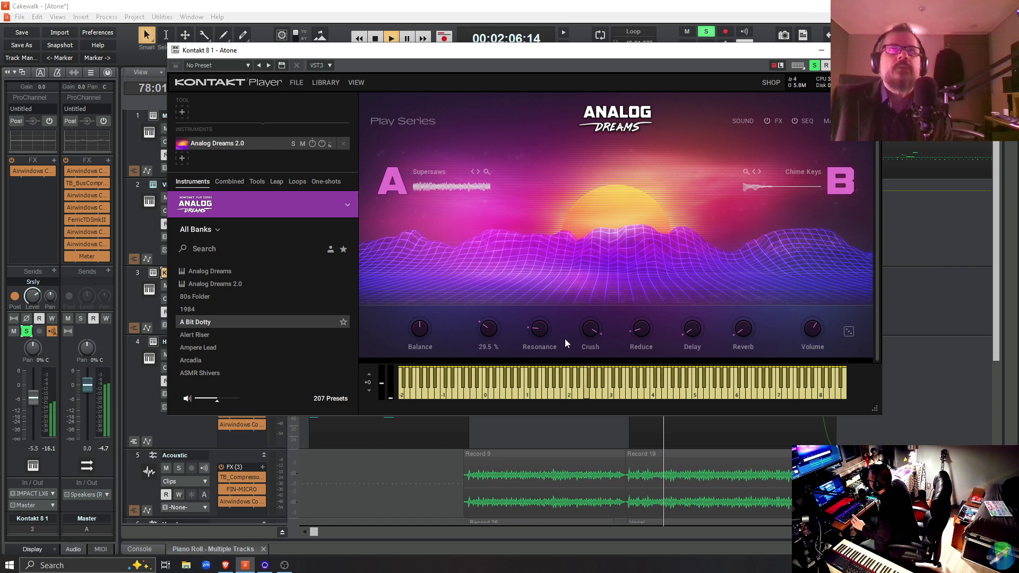
left_click_drag(550, 332, 545, 329)
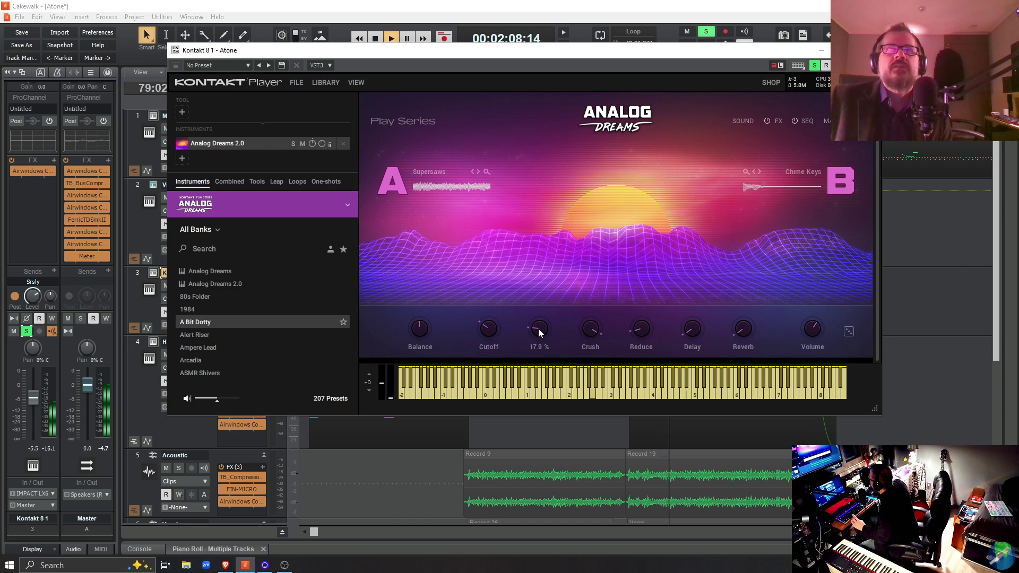
left_click(593, 329)
left_click_drag(593, 328, 596, 449)
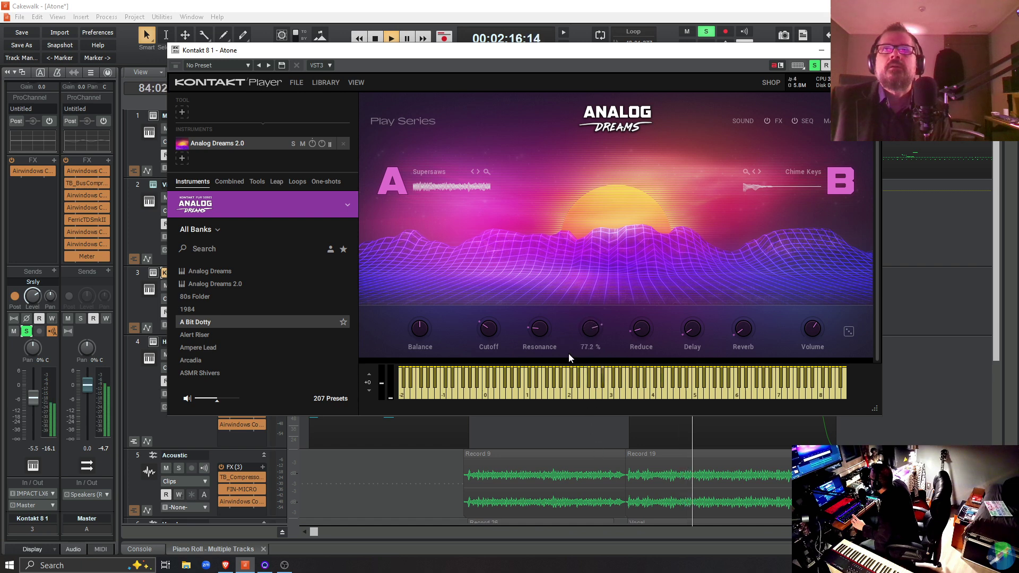
mouse_move(563, 338)
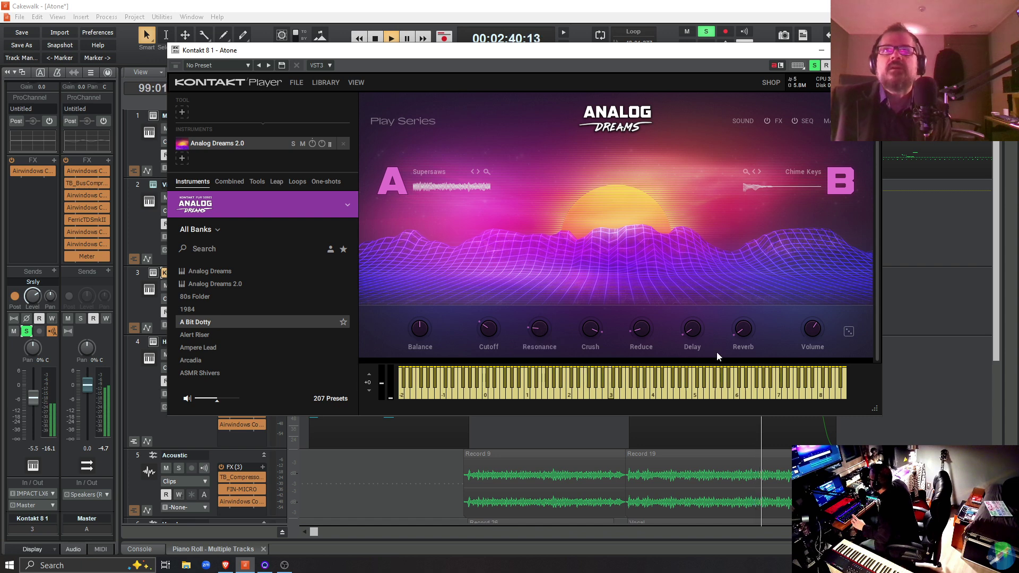
- Set the Analog Dreams Reverb to 0.0%, try more Delay and turn it fully down, stop playback and unsolo Kontakt 8 1
left_click_drag(742, 314, 741, 366)
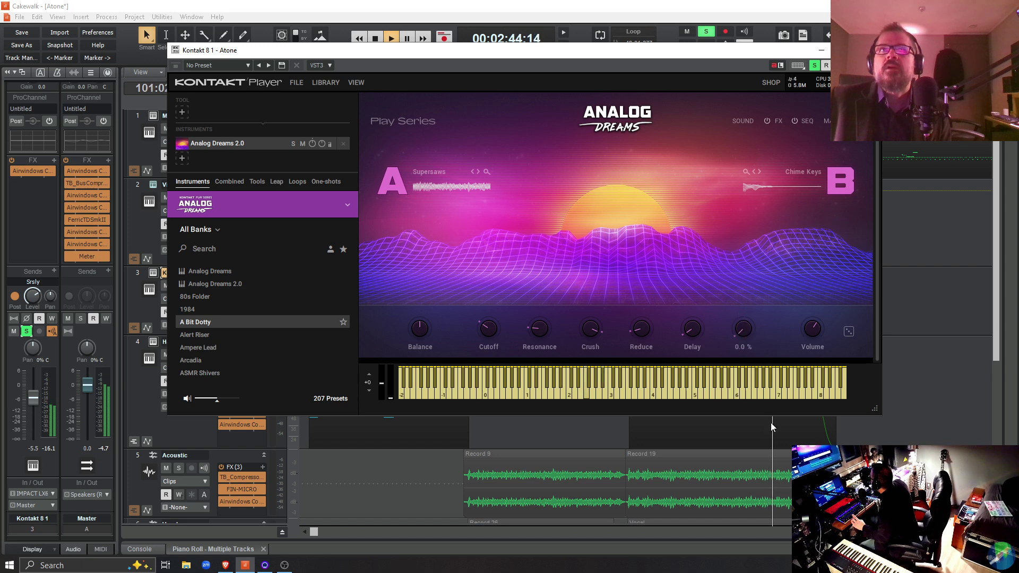
left_click_drag(689, 338, 683, 278)
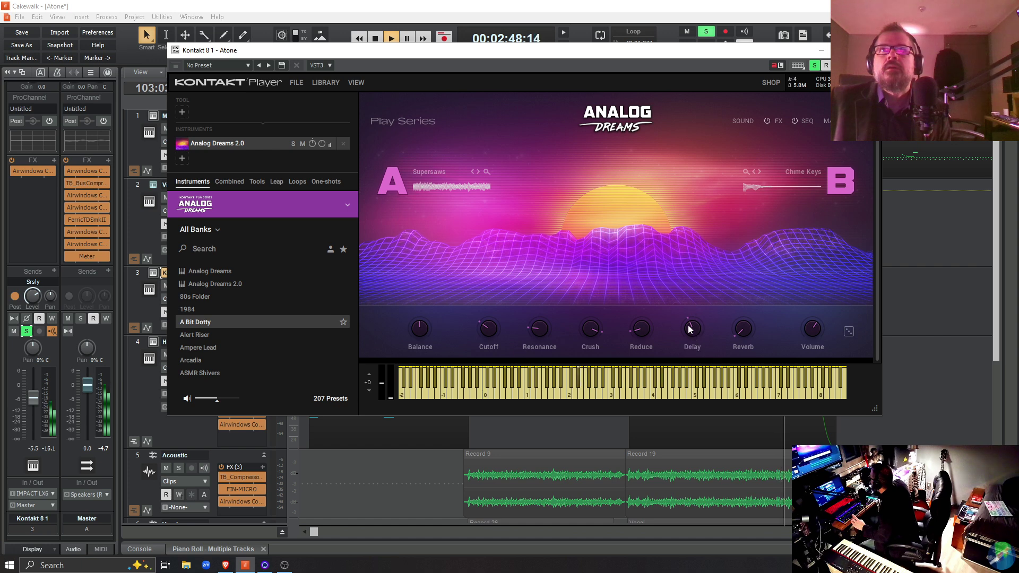
left_click_drag(693, 335, 705, 416)
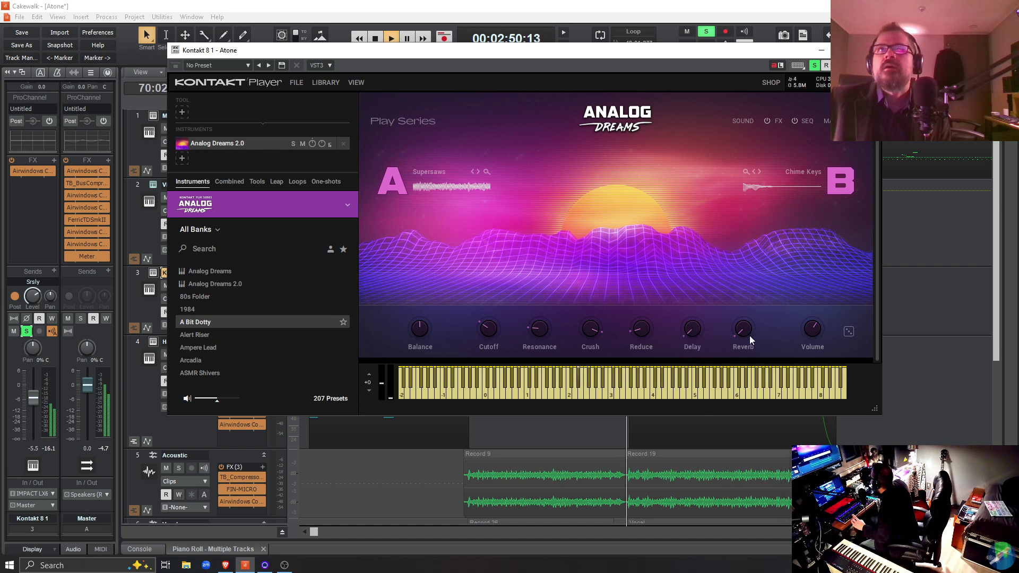
key("space")
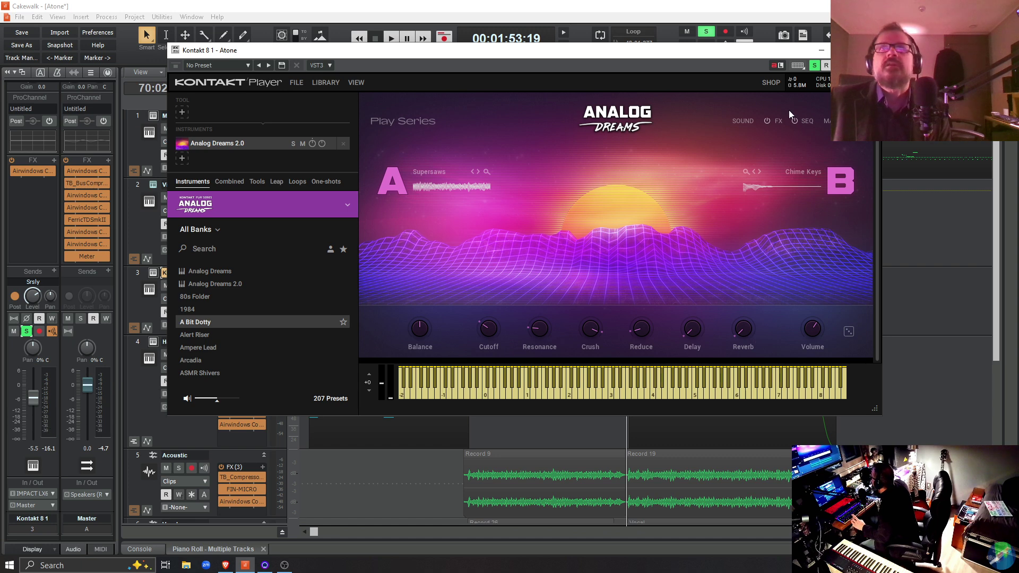
left_click(870, 50)
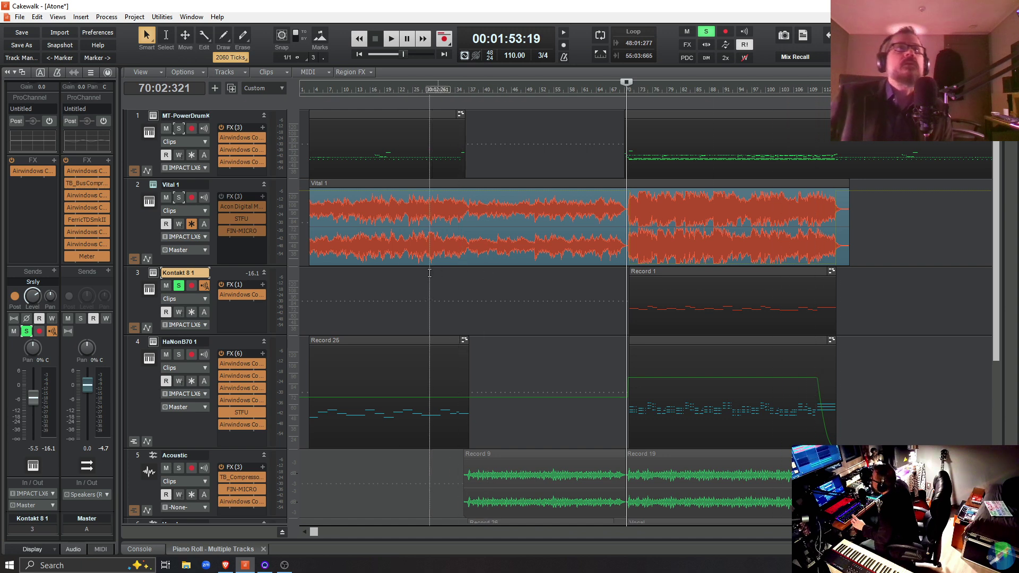
left_click(179, 286)
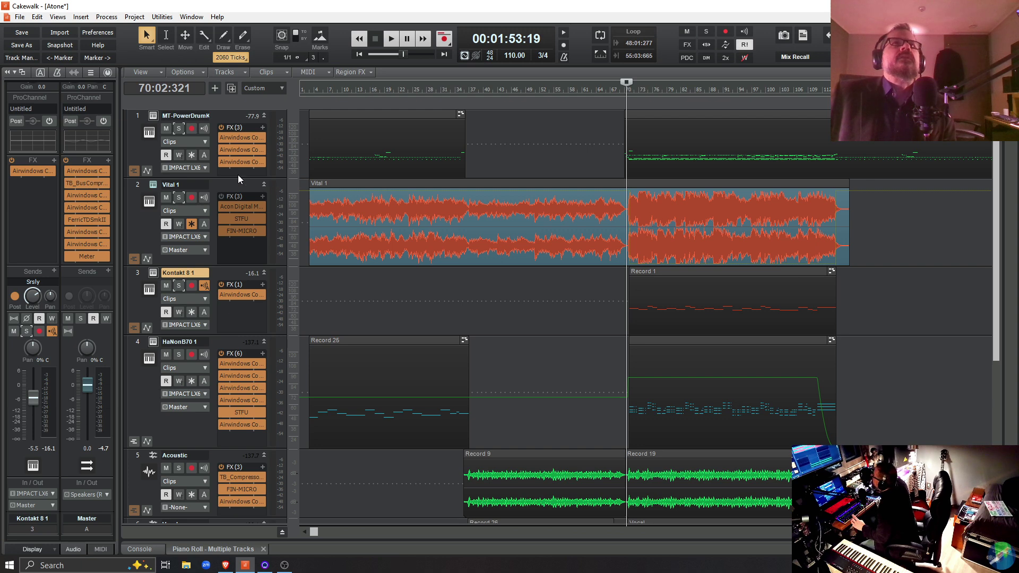
- Enlarge the MT-PowerDrumKit 1 track and open its first effect, BrightAmbience2, clear of the track controls
left_click_drag(244, 178, 250, 203)
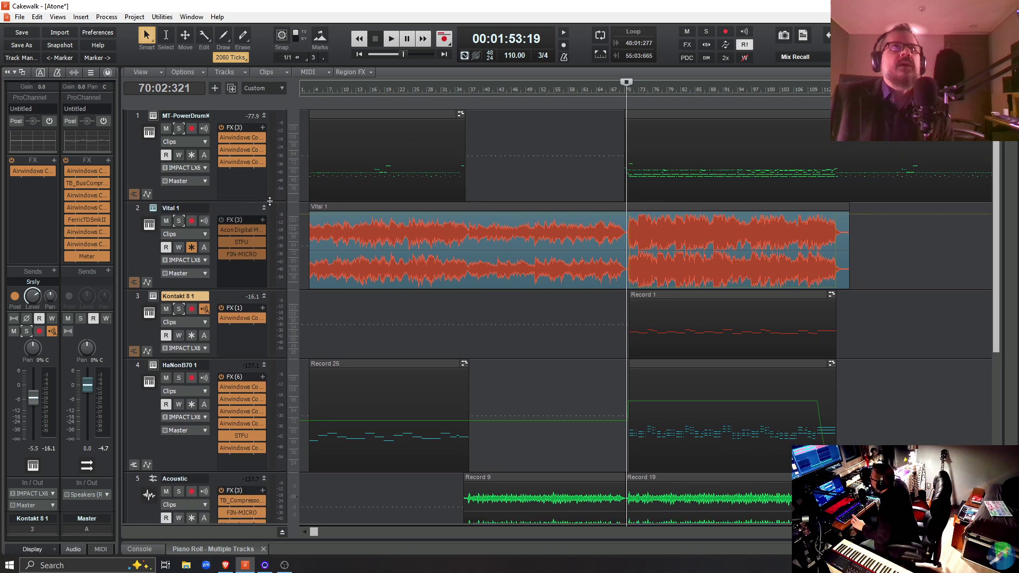
double_click(237, 138)
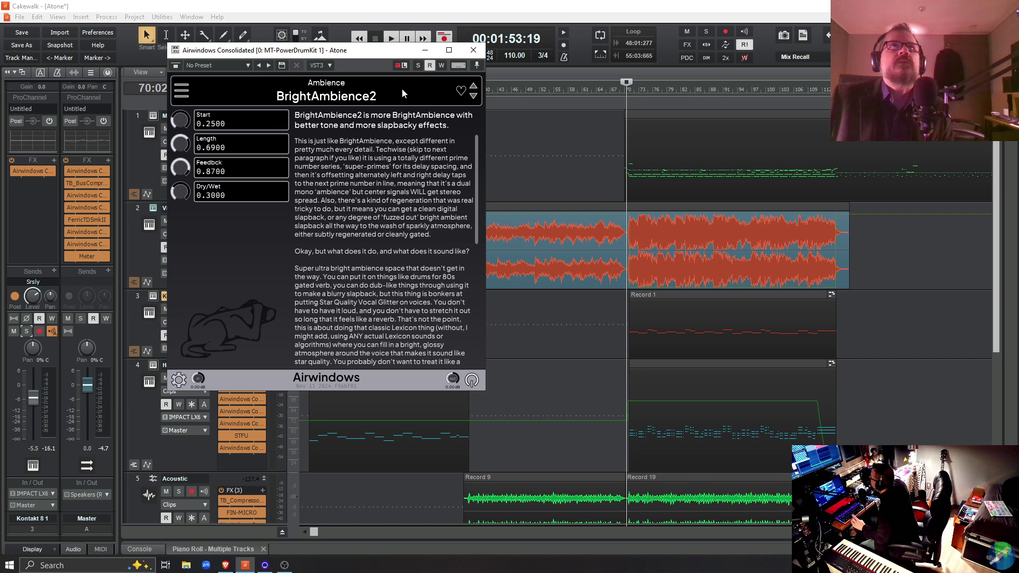
left_click_drag(375, 55, 742, 163)
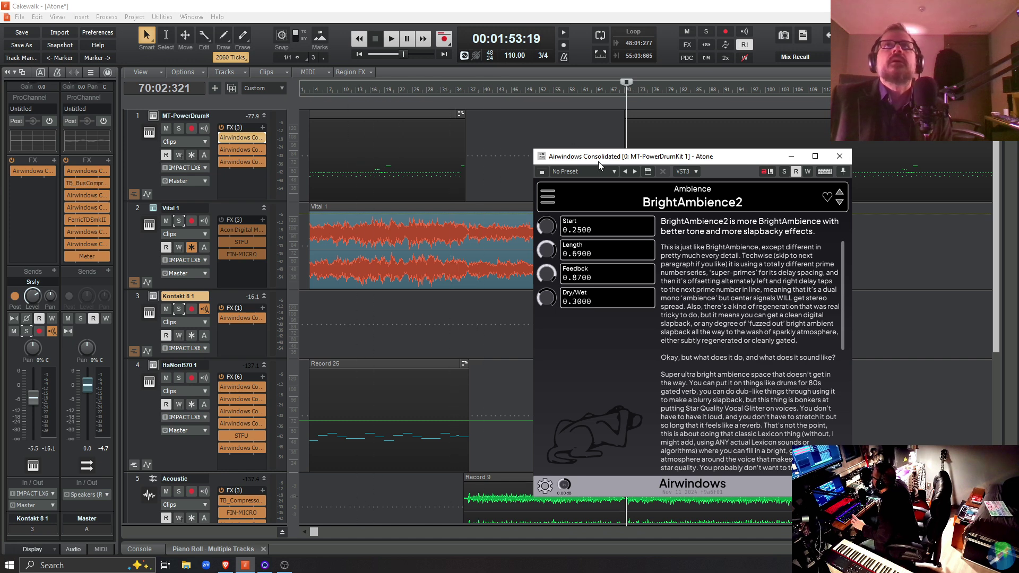
- Solo MT-PowerDrumKit 1, play it from measure 2, bypass and re-enable BrightAmbience2 to compare the sound, and stop playback
left_click(306, 160)
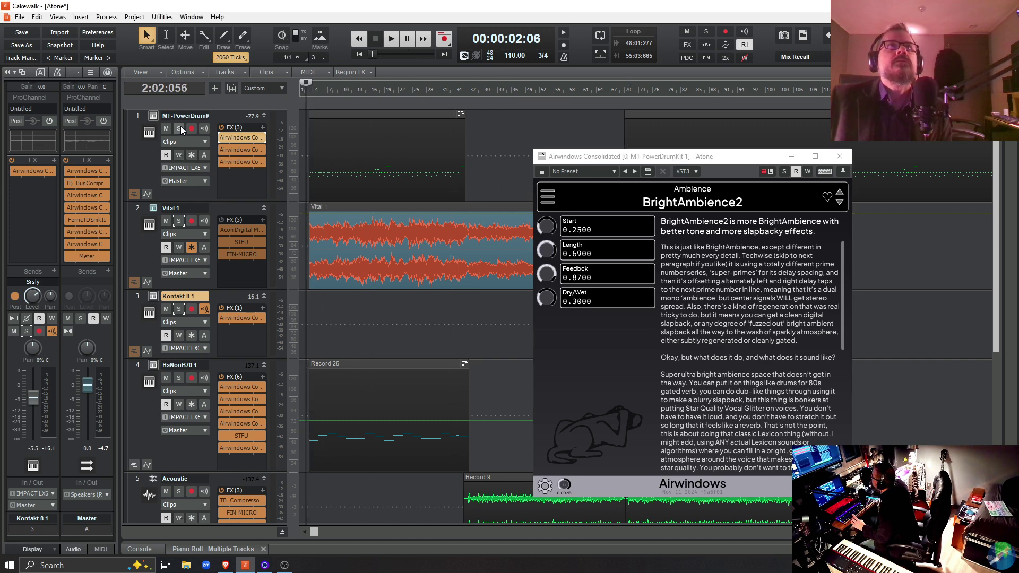
left_click(180, 127)
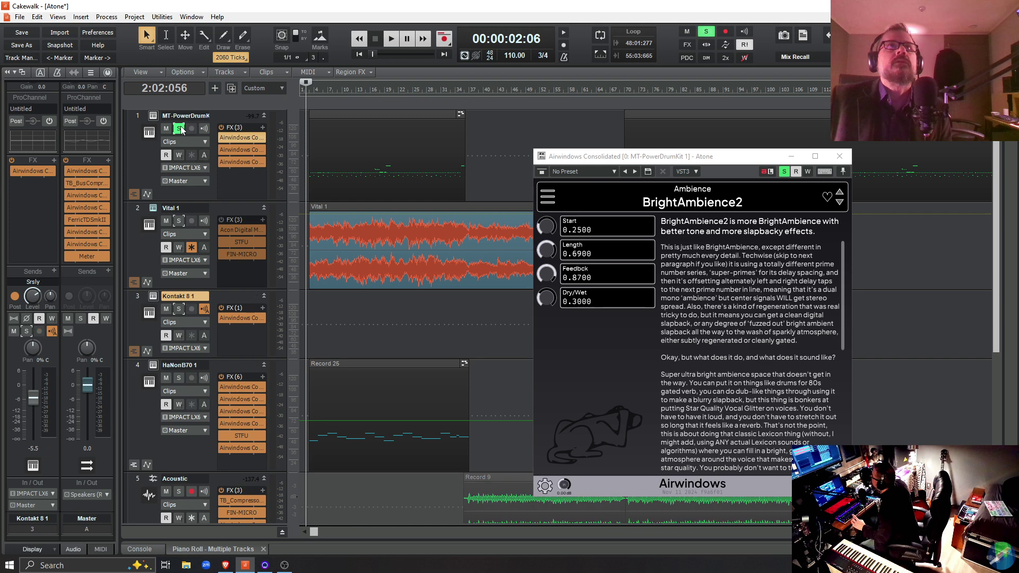
key("space")
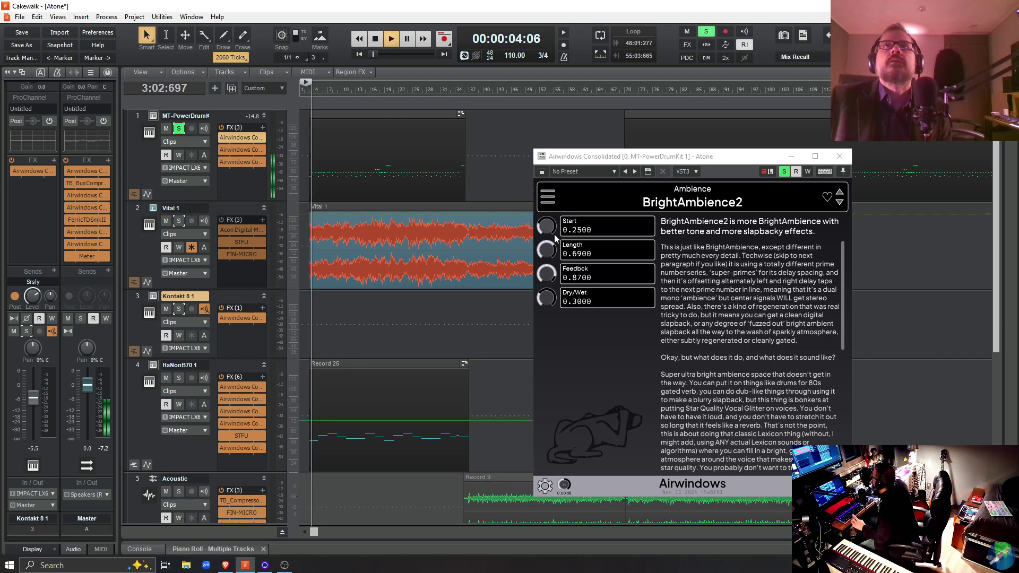
left_click(221, 138)
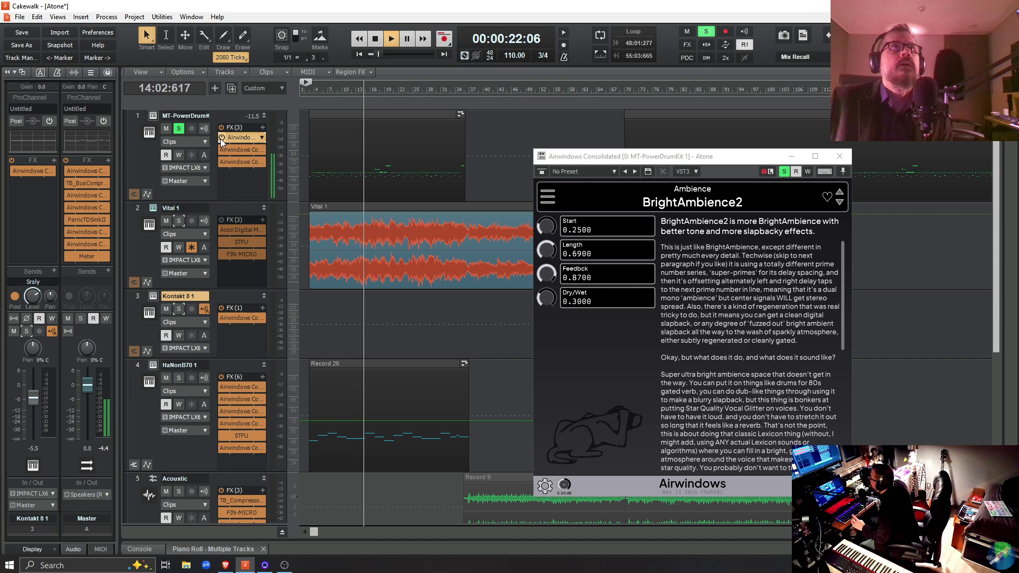
left_click(222, 138)
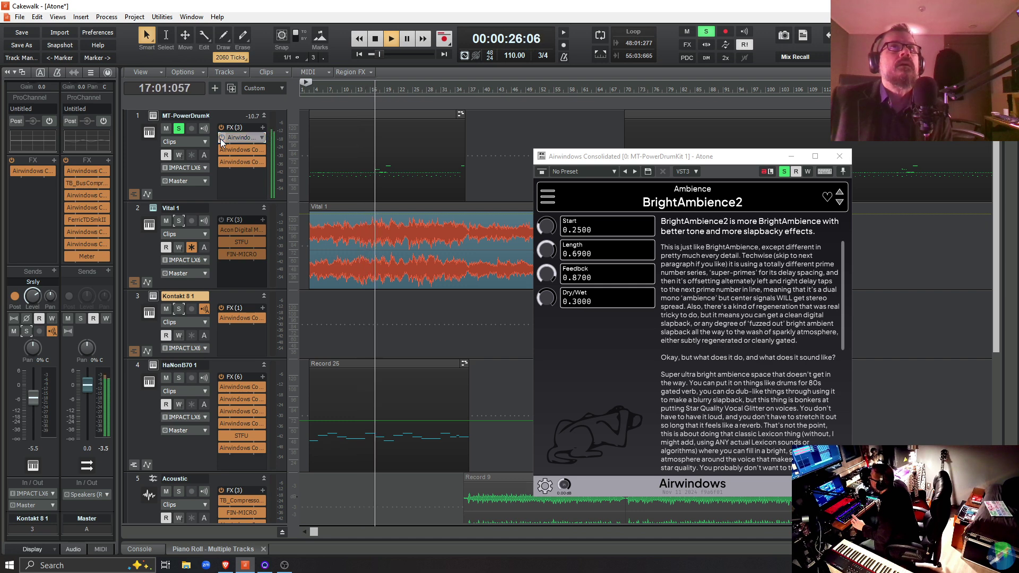
left_click(220, 139)
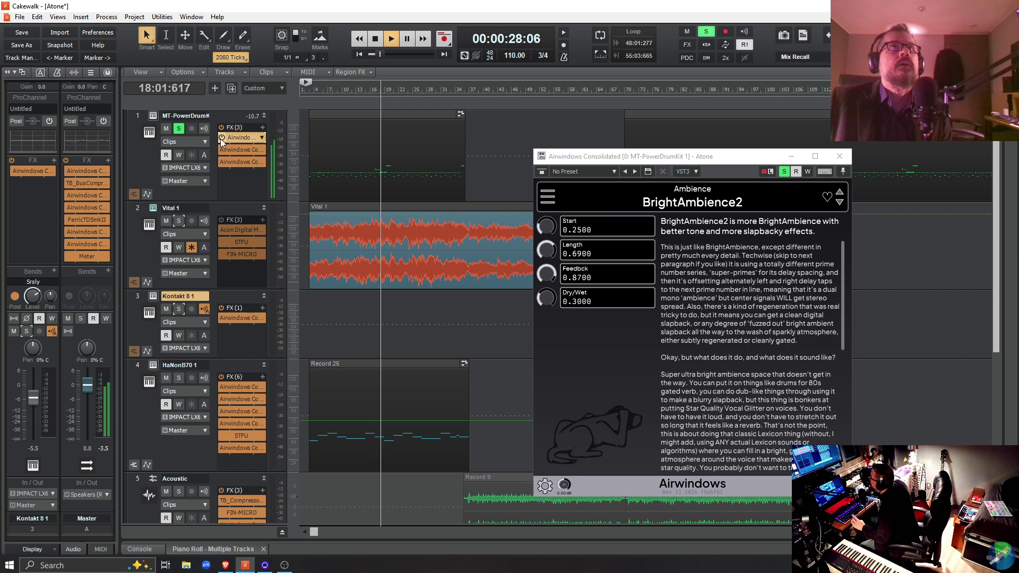
key("space")
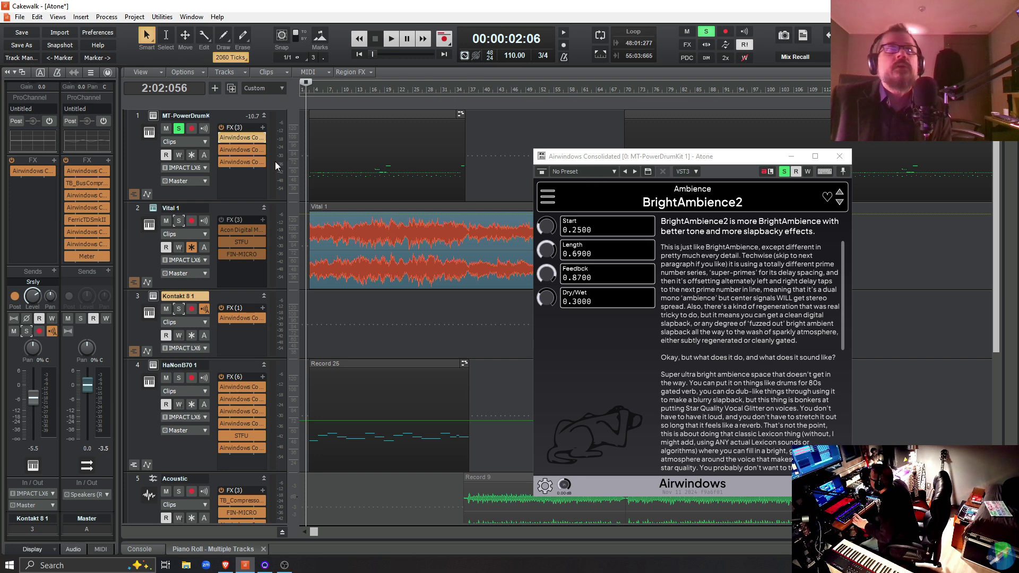
- Open the drum track's kPlateA reverb, try Wetness at 1.0000 and 0.0900, set it to 0.0700, and close the effect
double_click(238, 151)
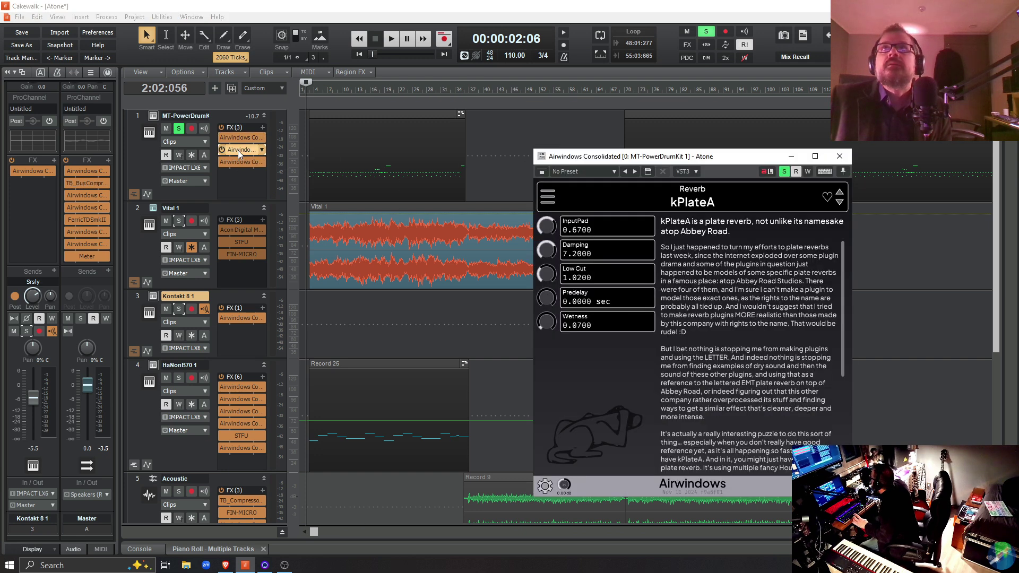
left_click_drag(707, 162, 564, 101)
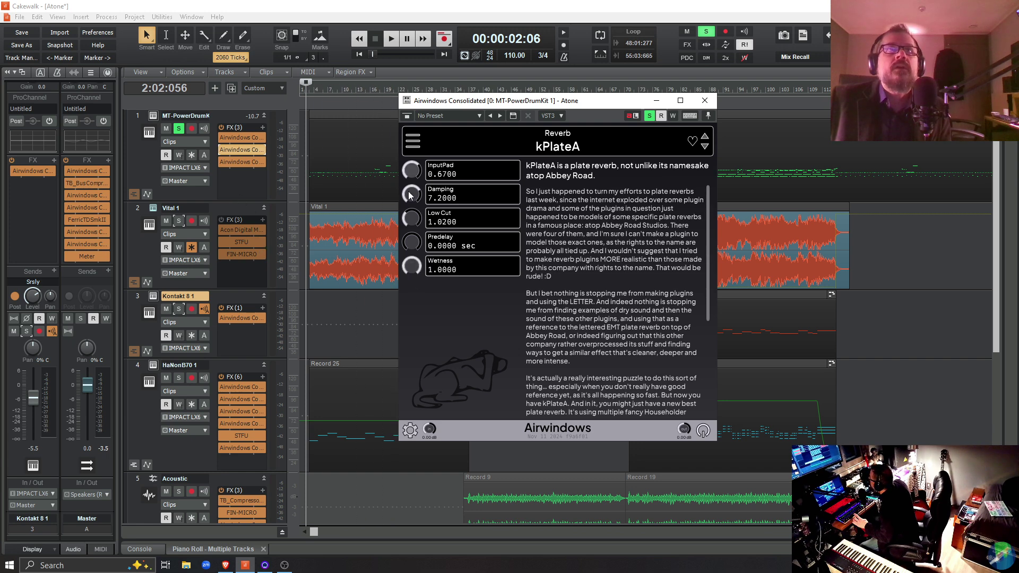
left_click_drag(414, 268, 410, 317)
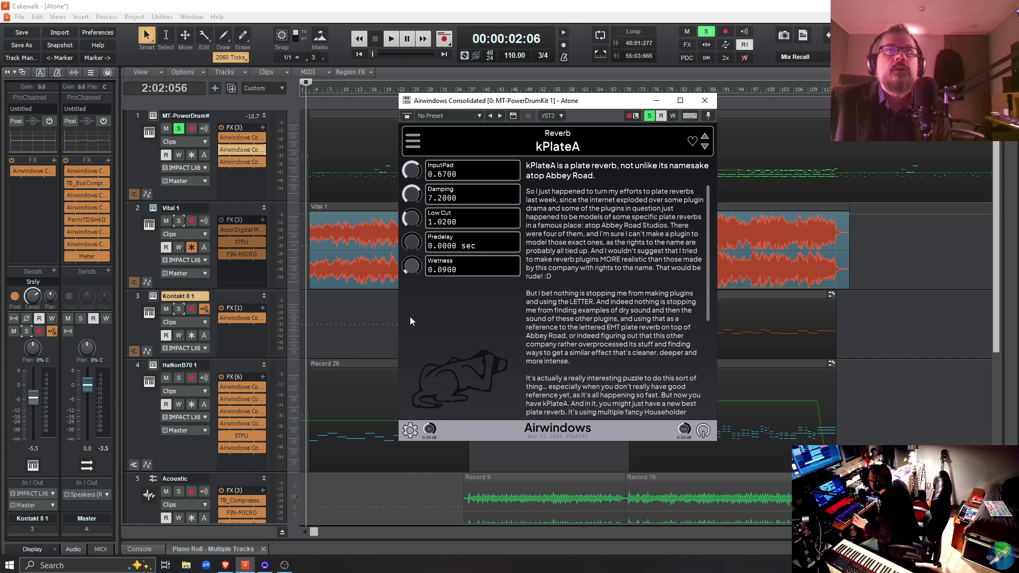
left_click(446, 270)
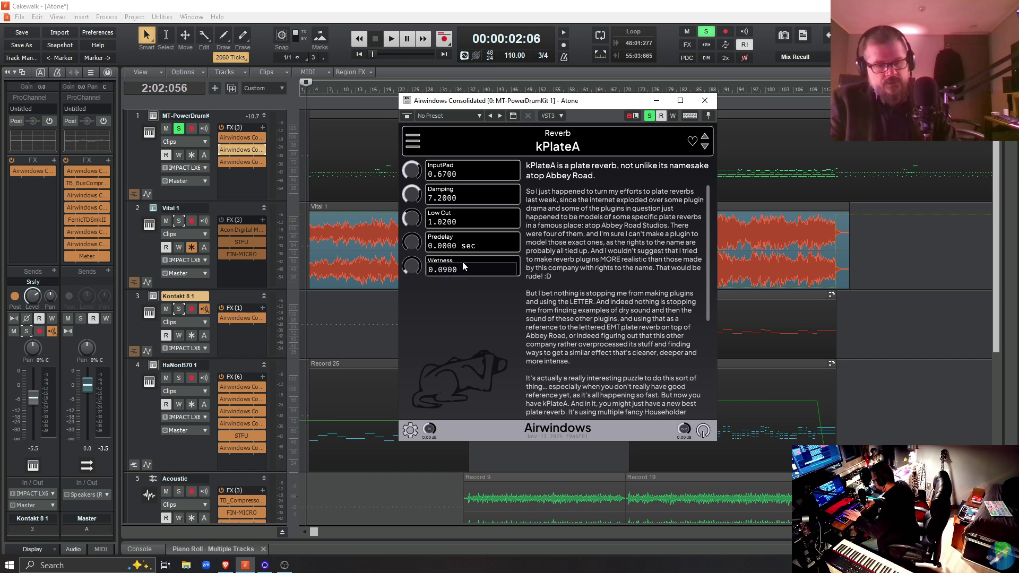
key("Return")
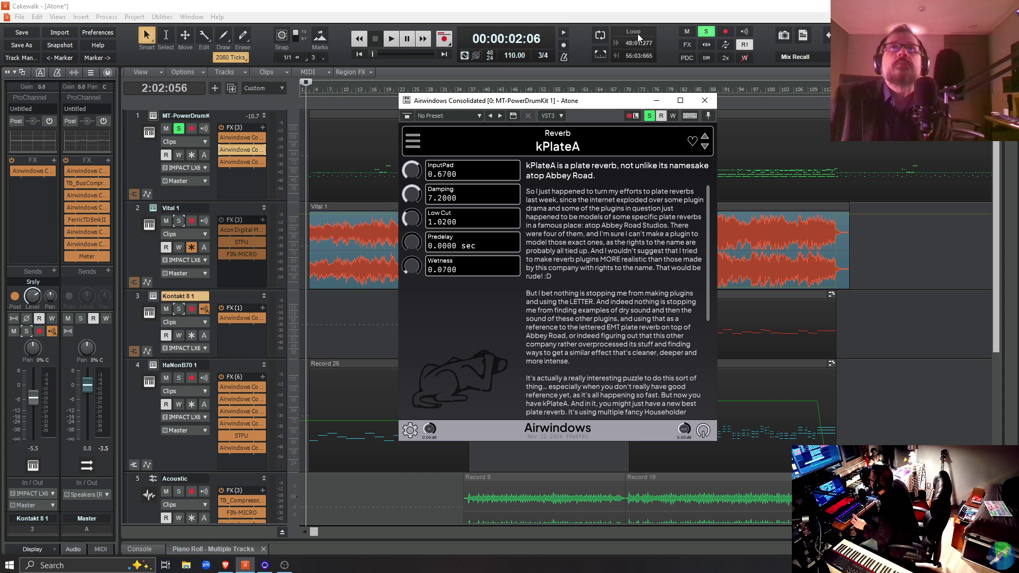
left_click(706, 105)
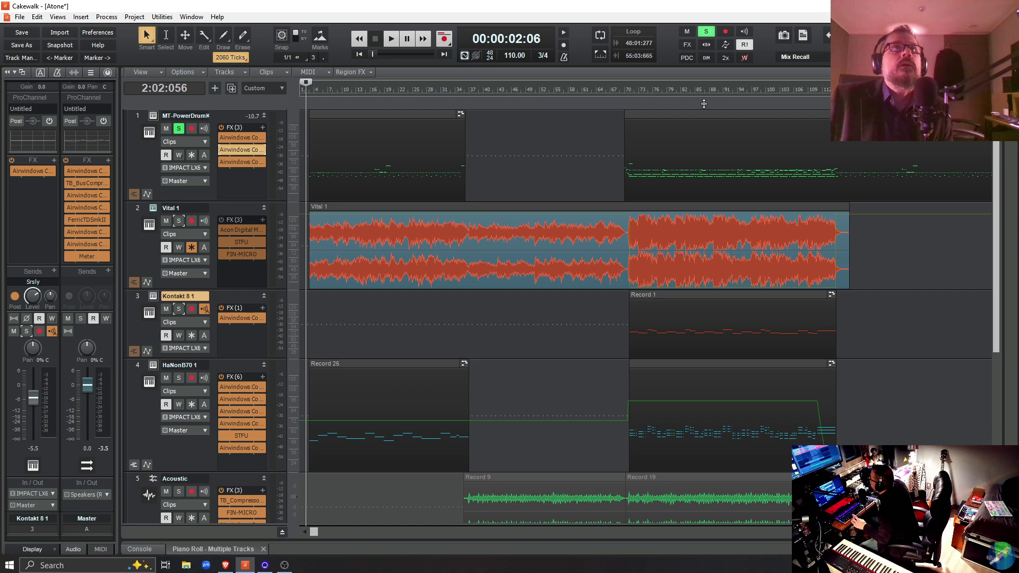
- Inspect the drum track's AtmosphereChannel and Vital 1's Acon Digital Multiply effect settings, closing each window
double_click(239, 163)
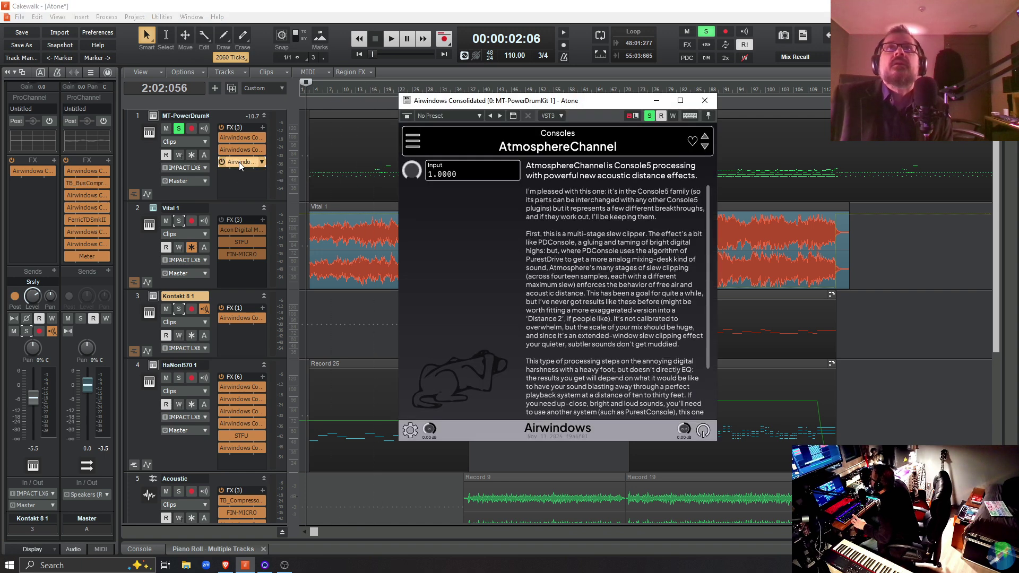
left_click(704, 101)
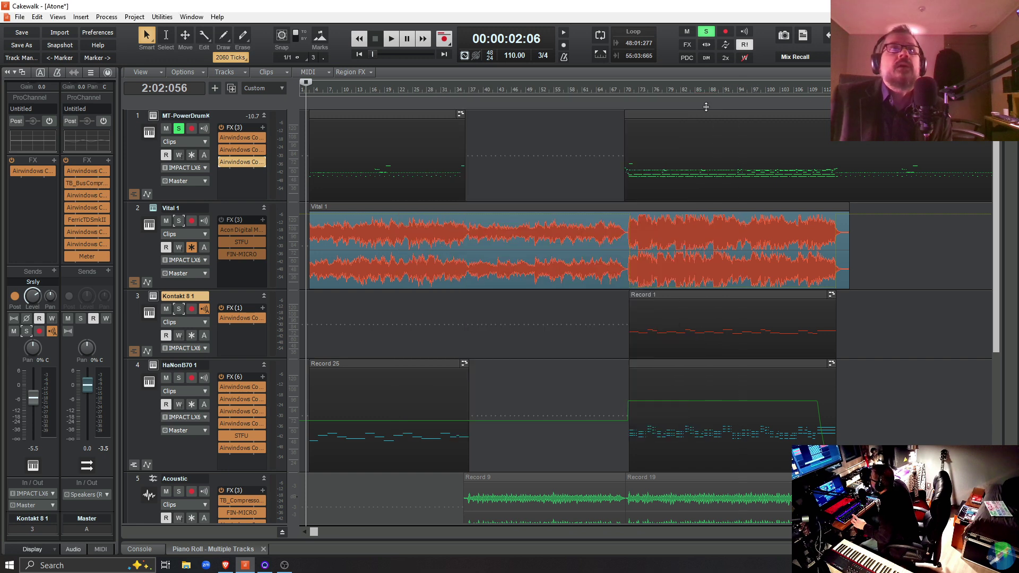
double_click(234, 228)
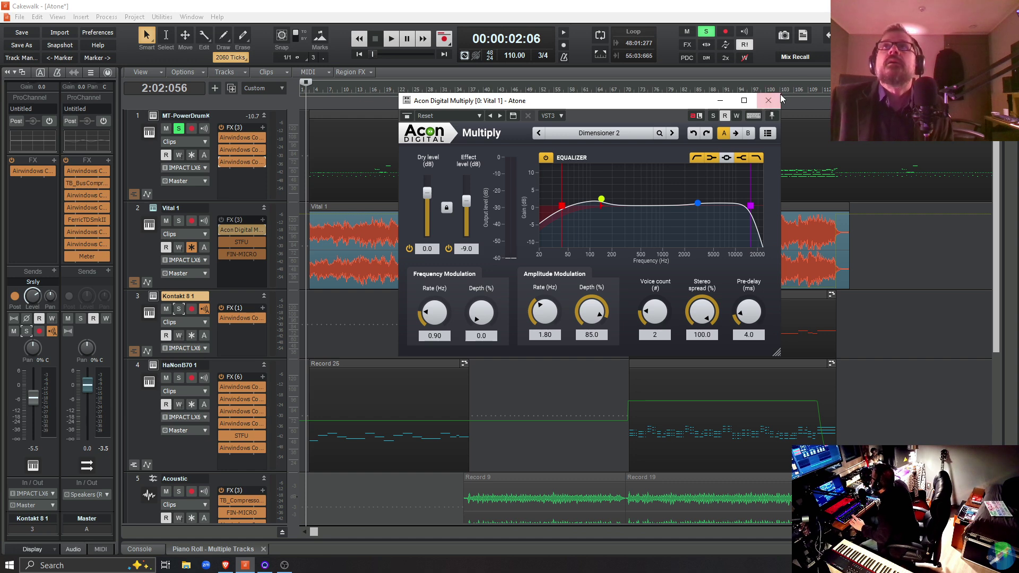
left_click(769, 102)
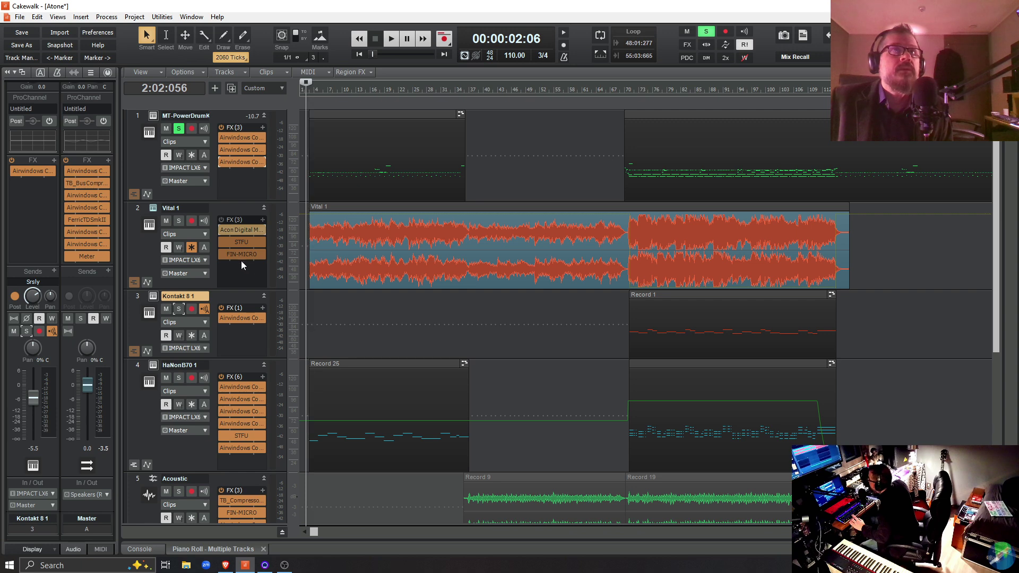
- Inspect the FIN-MICRO effect on Vital 1 in Infinity mode, placing its window clear of the clips, and close it
double_click(231, 258)
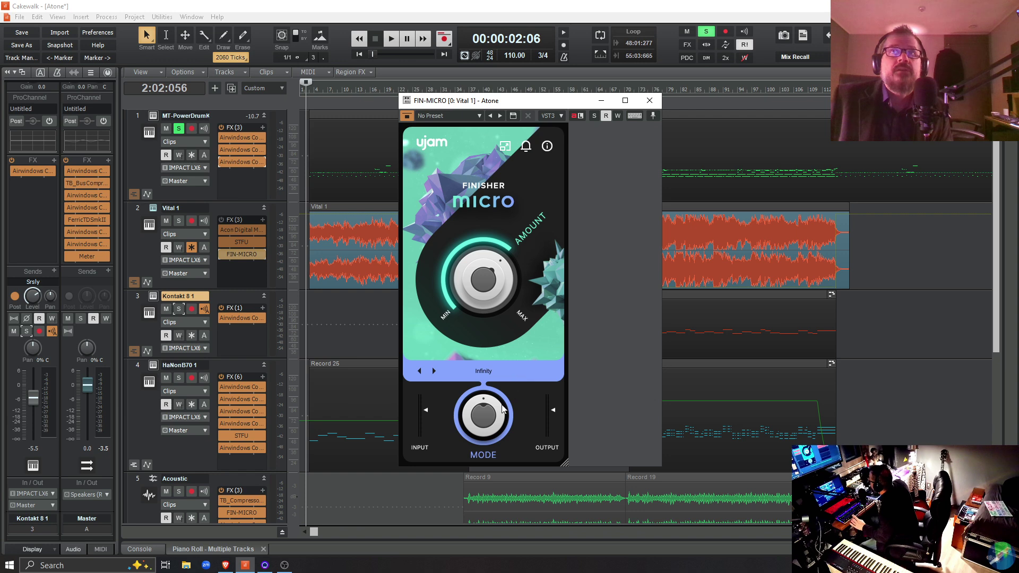
left_click_drag(538, 103, 831, 105)
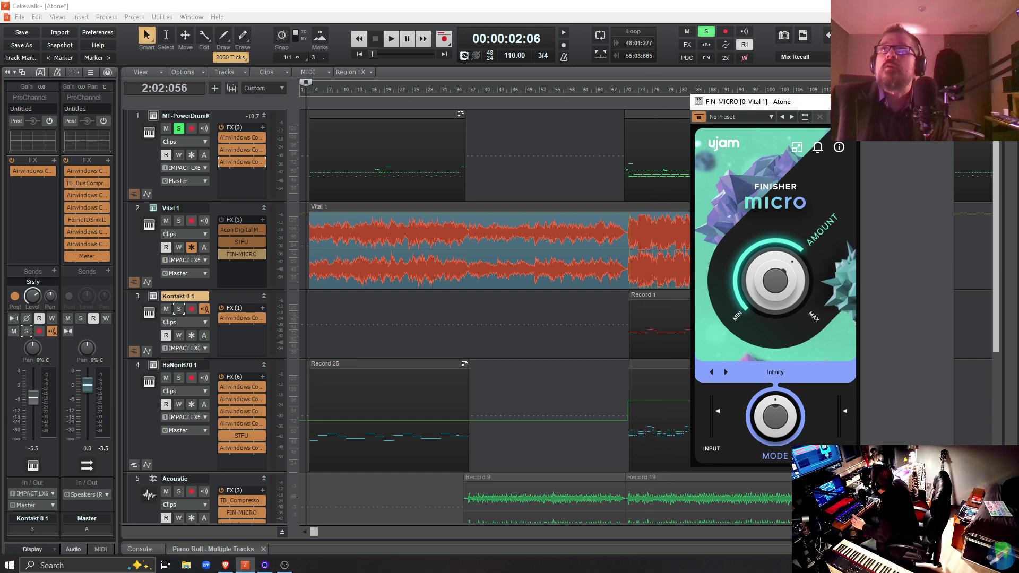
left_click(524, 249)
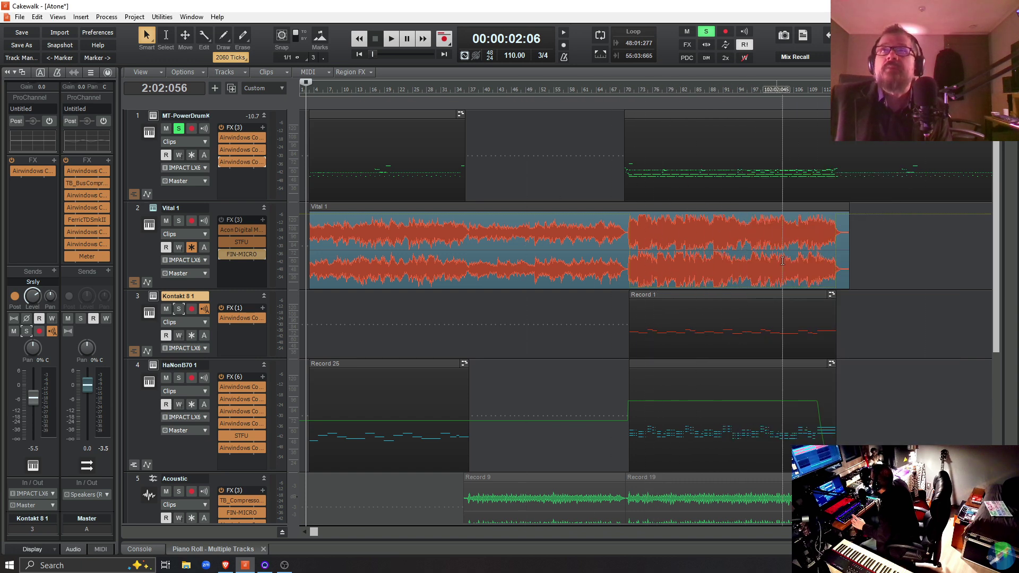
double_click(241, 254)
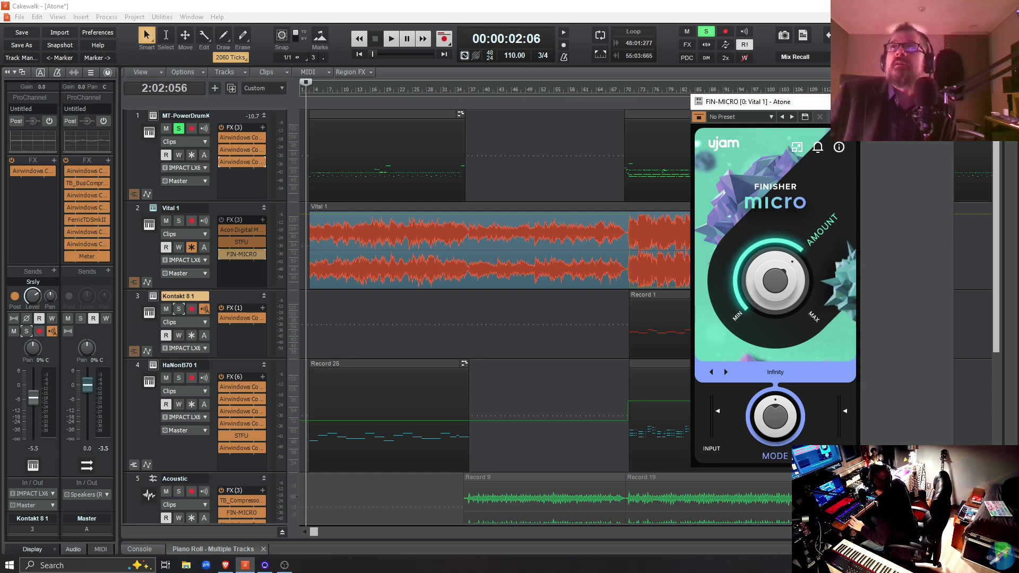
left_click(947, 101)
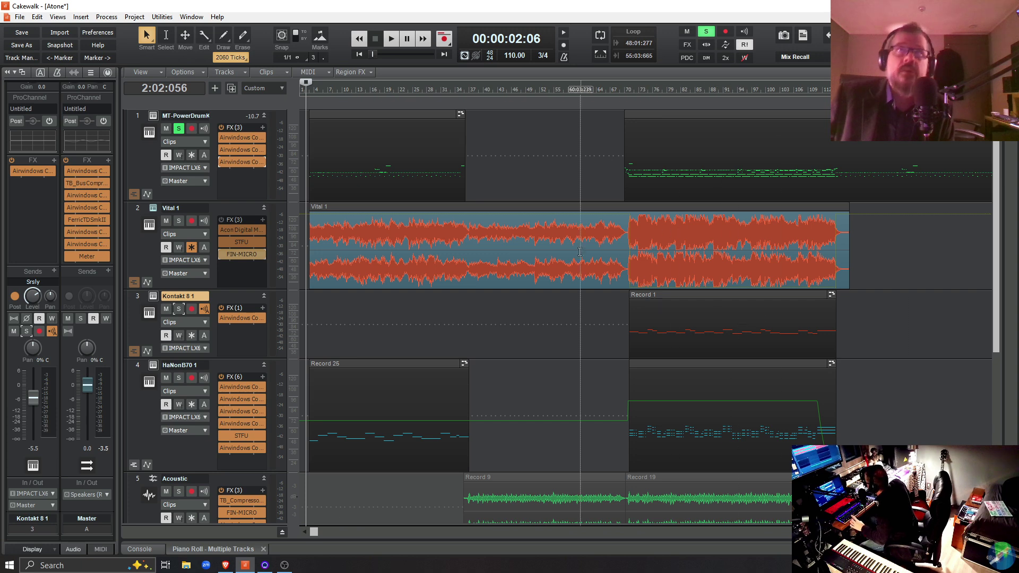
- Solo Vital 1 alongside the drums, play from measure 66, and restart playback from about measures 64 and 58
left_click(179, 220)
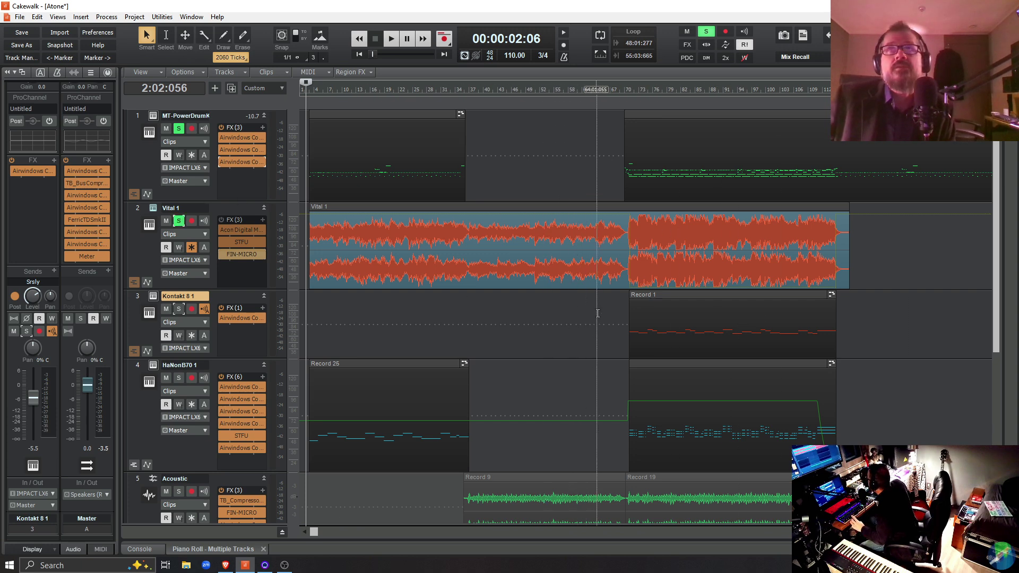
left_click(608, 321)
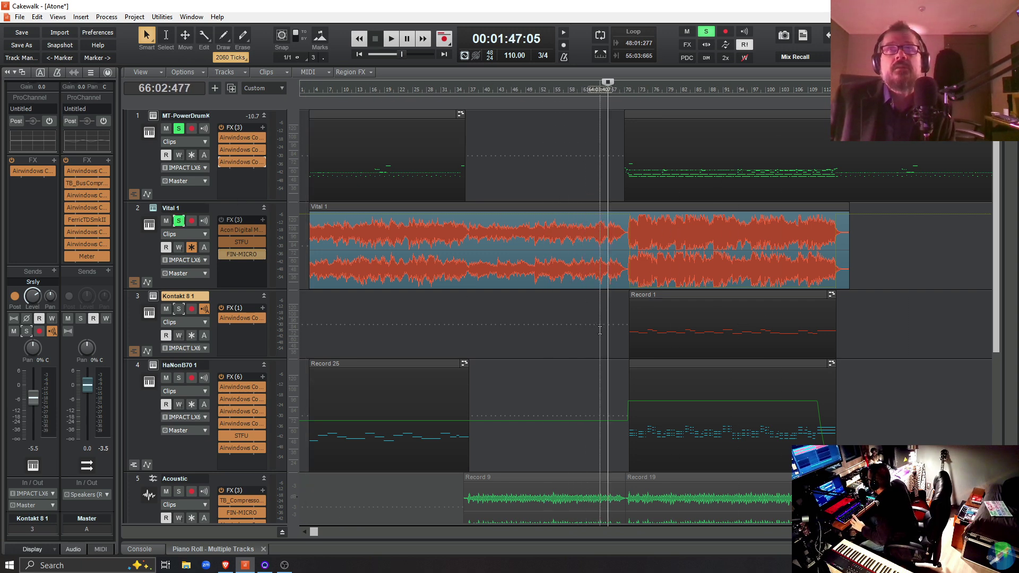
key("space")
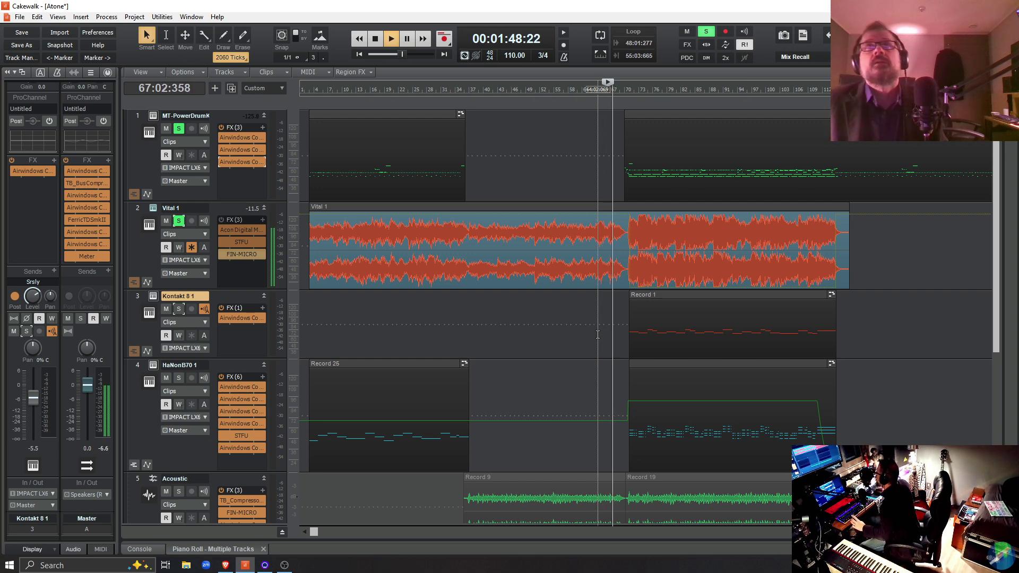
left_click(596, 335)
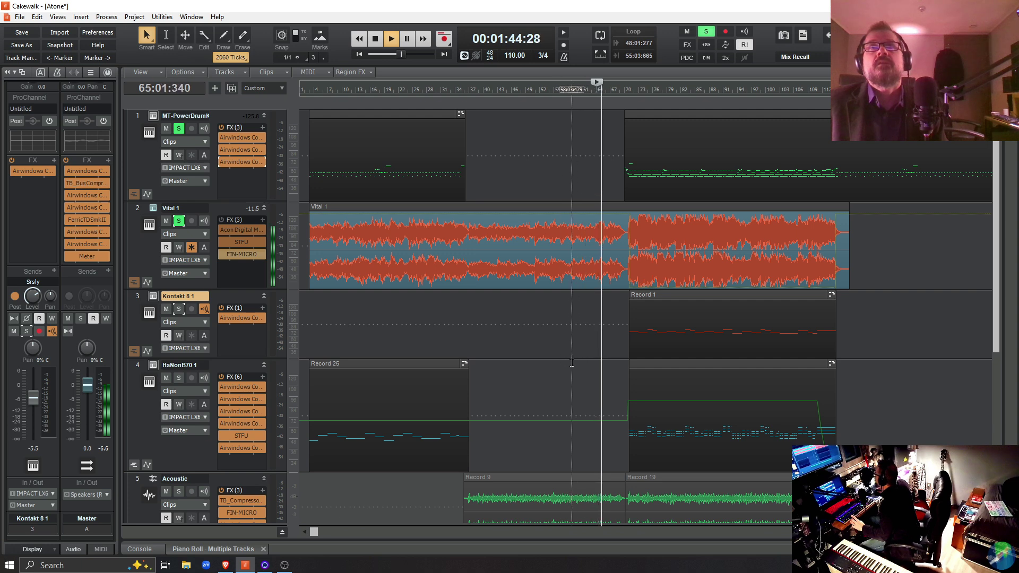
left_click(572, 360)
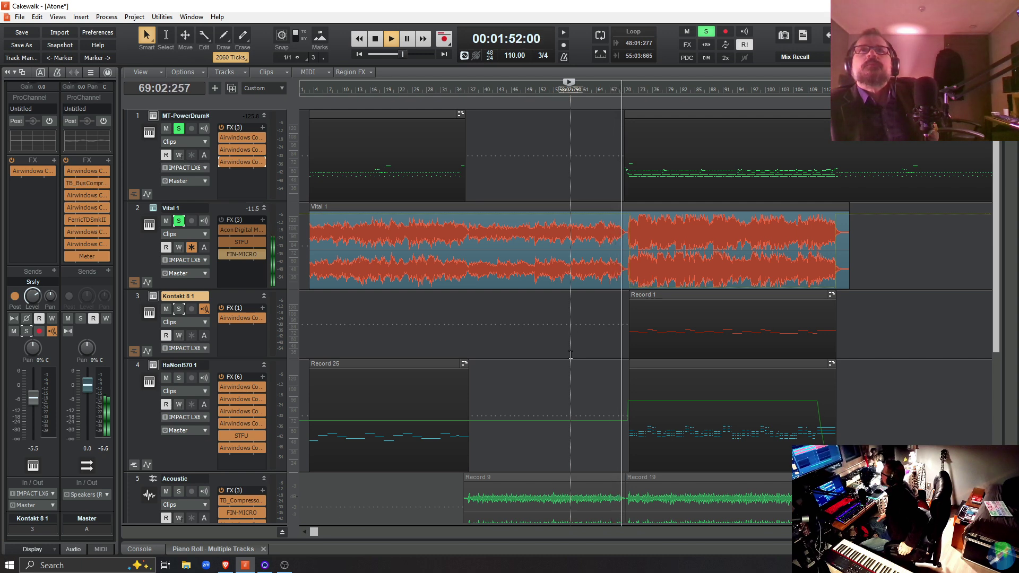
- Unsolo MT-PowerDrumKit 1 to hear Vital 1 alone, and stop playback with the start position at measure 66
left_click(181, 129)
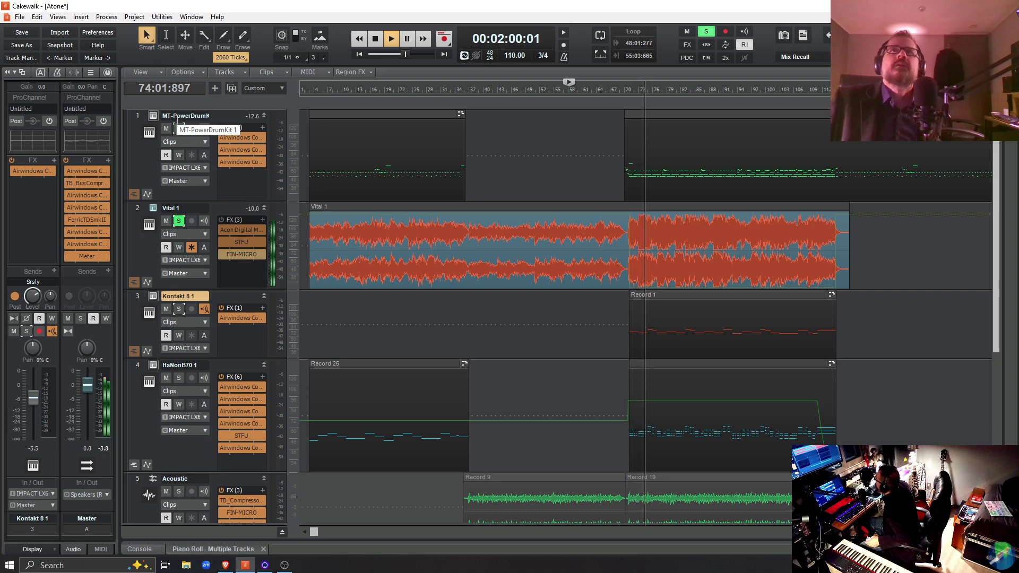
left_click(608, 328)
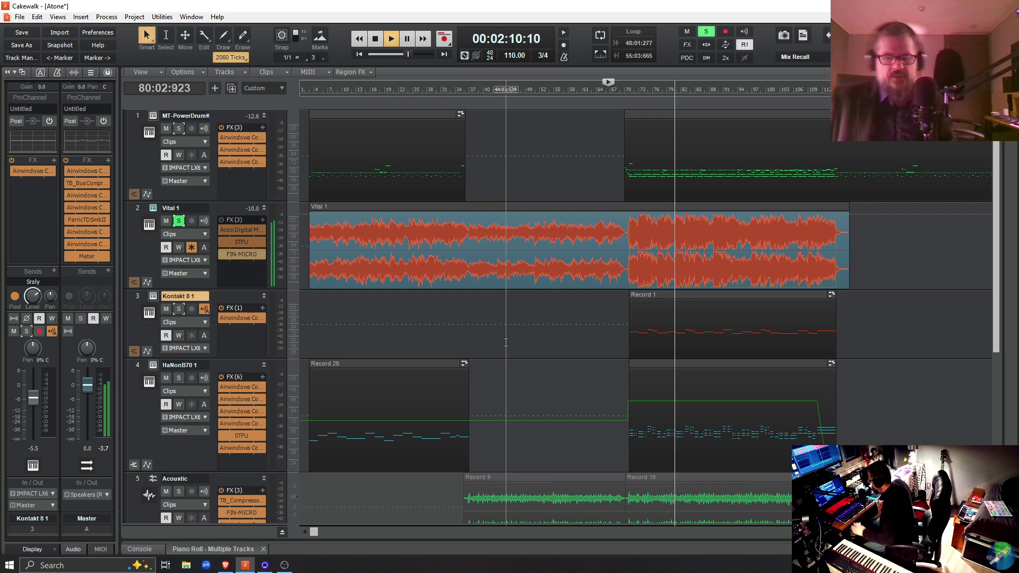
key("space")
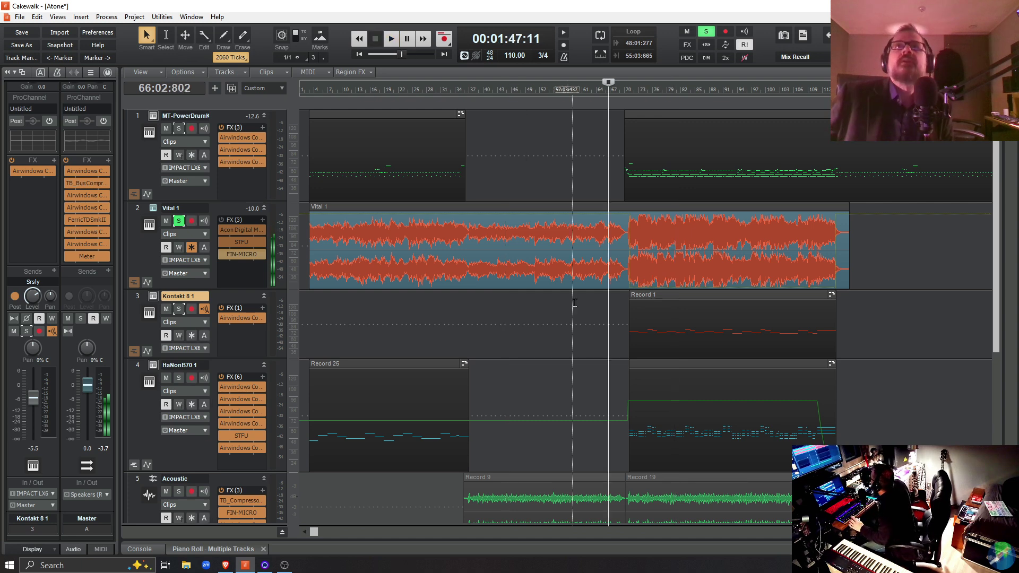
- Unsolo Vital 1, play the full mix from measure 66, and stop playback
left_click(179, 220)
key("space")
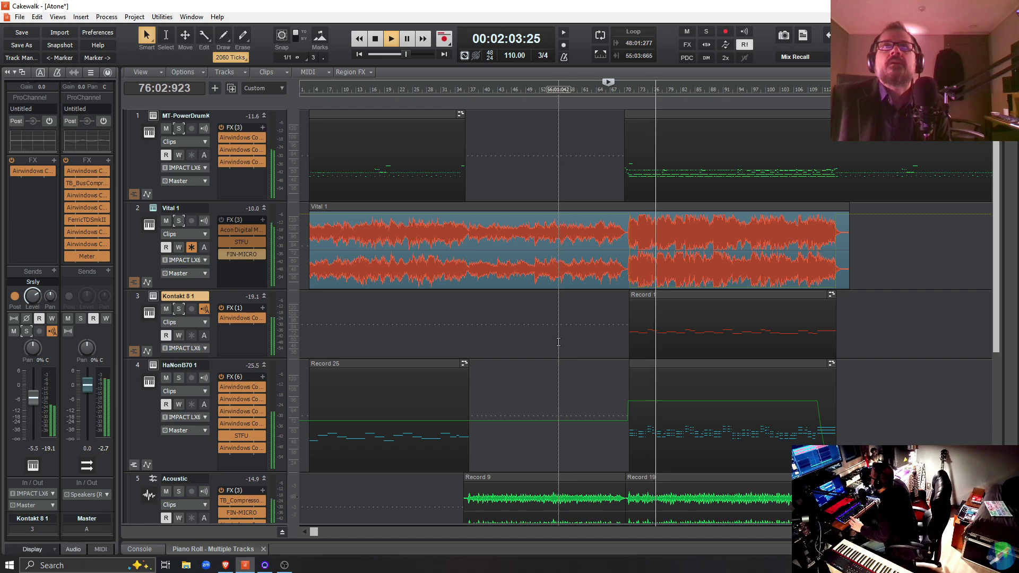
key("space")
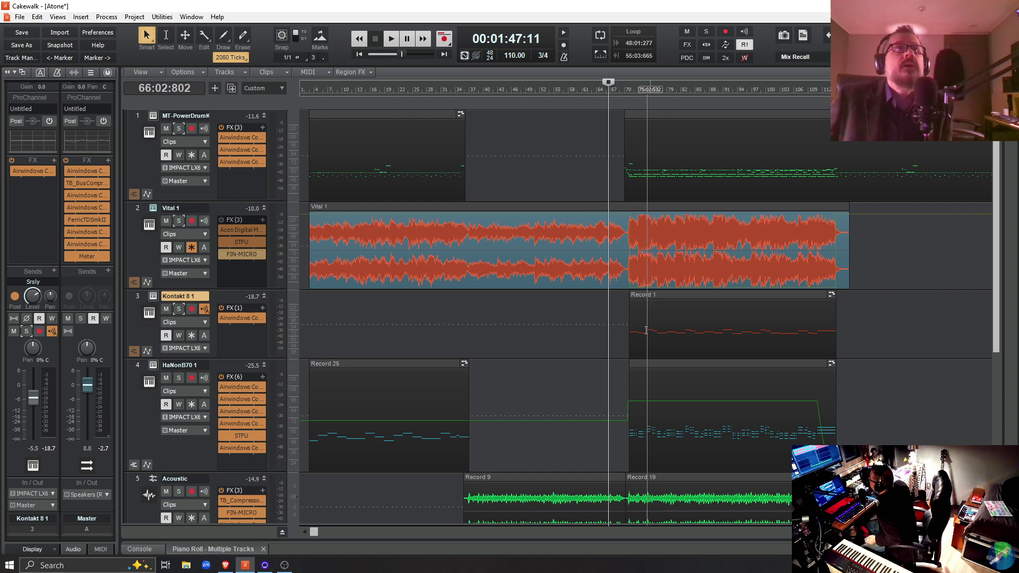
- Inspect the AtmosphereChannel effect on Kontakt 8 1, close it, and place the playback position at measure 70
double_click(240, 320)
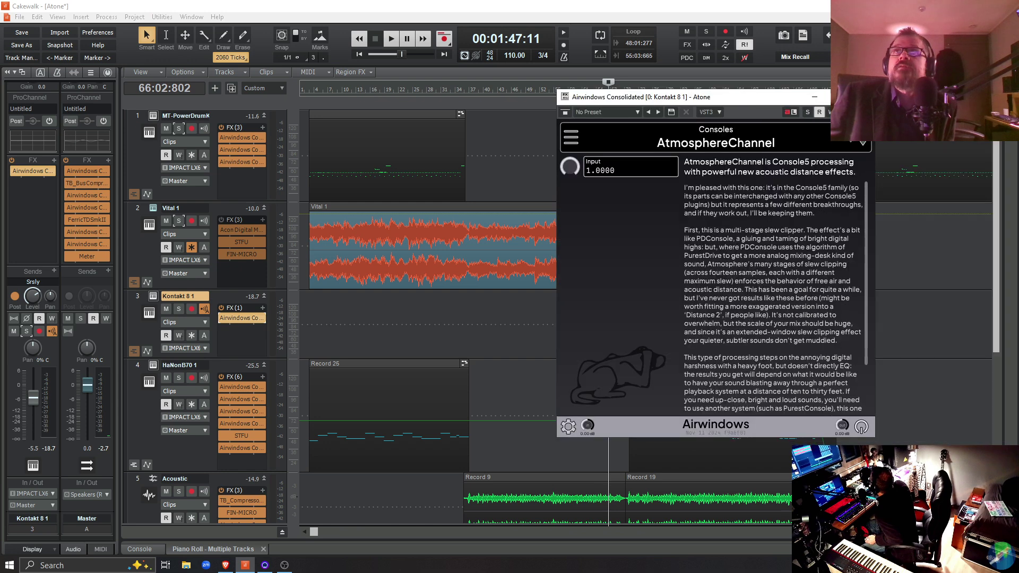
left_click(865, 97)
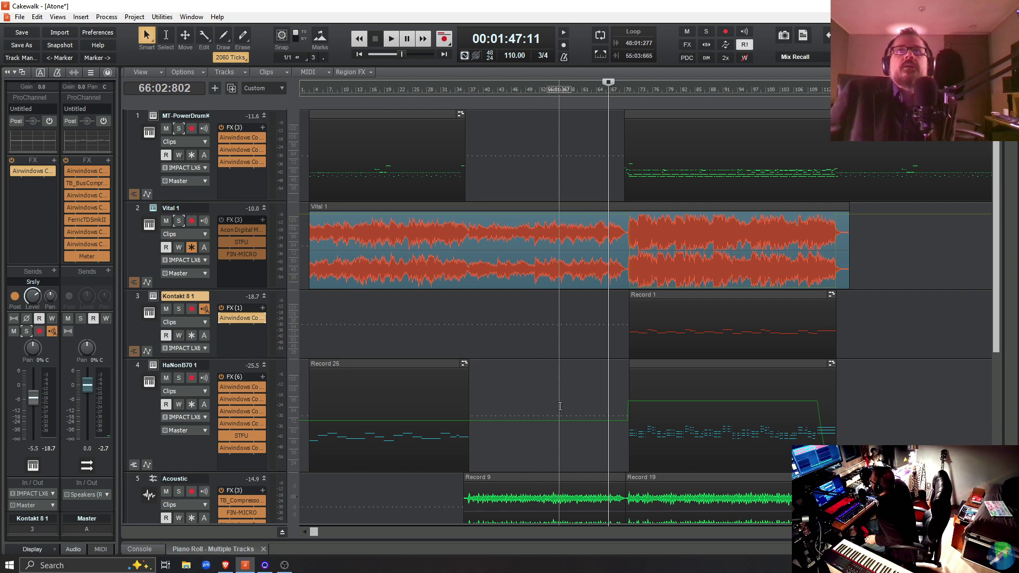
left_click(624, 429)
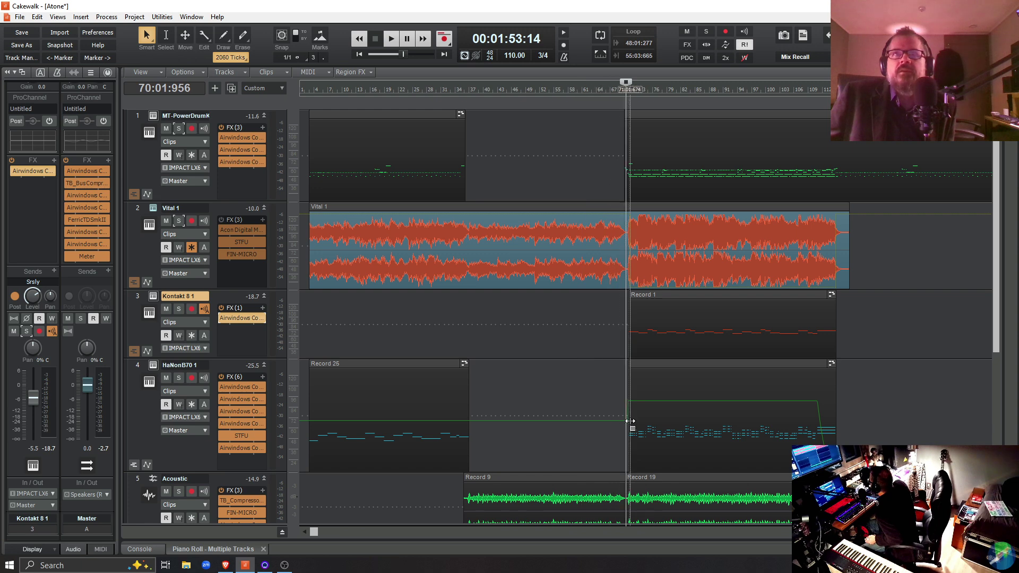
- Move the playback position to about measure 32, play the full mix briefly from there, and stop playback
left_click(608, 440)
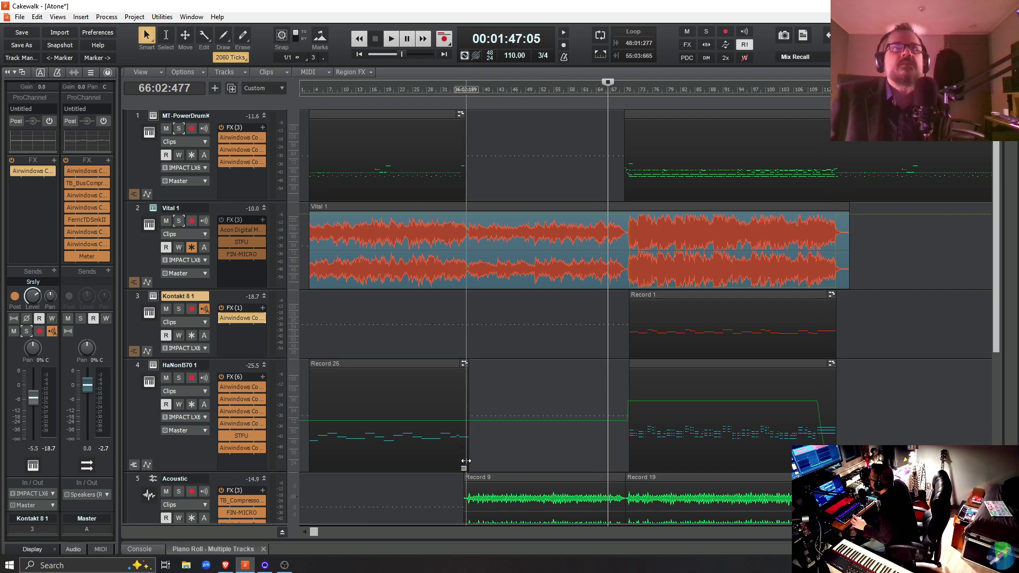
left_click(446, 331)
key("space")
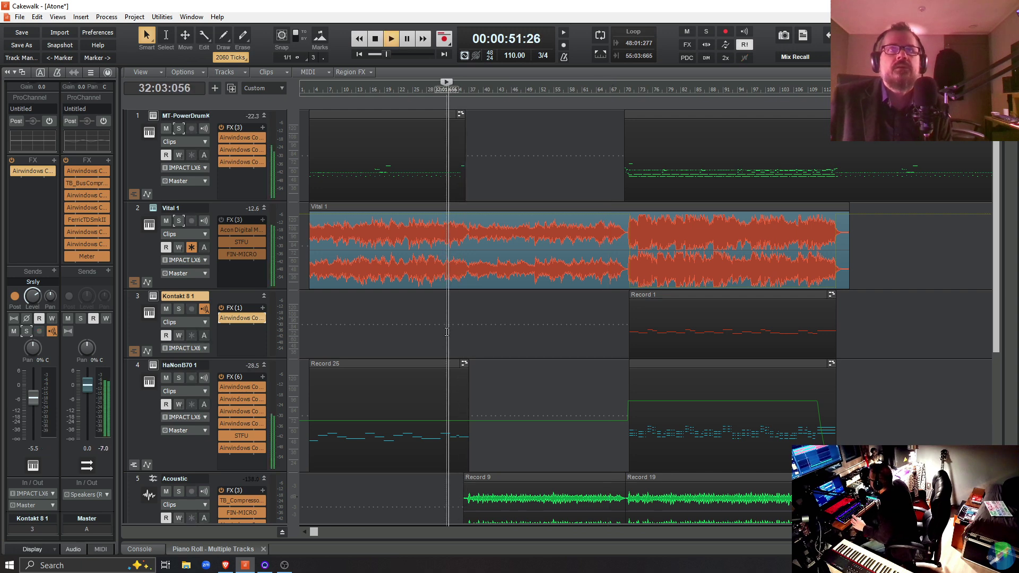
key("space")
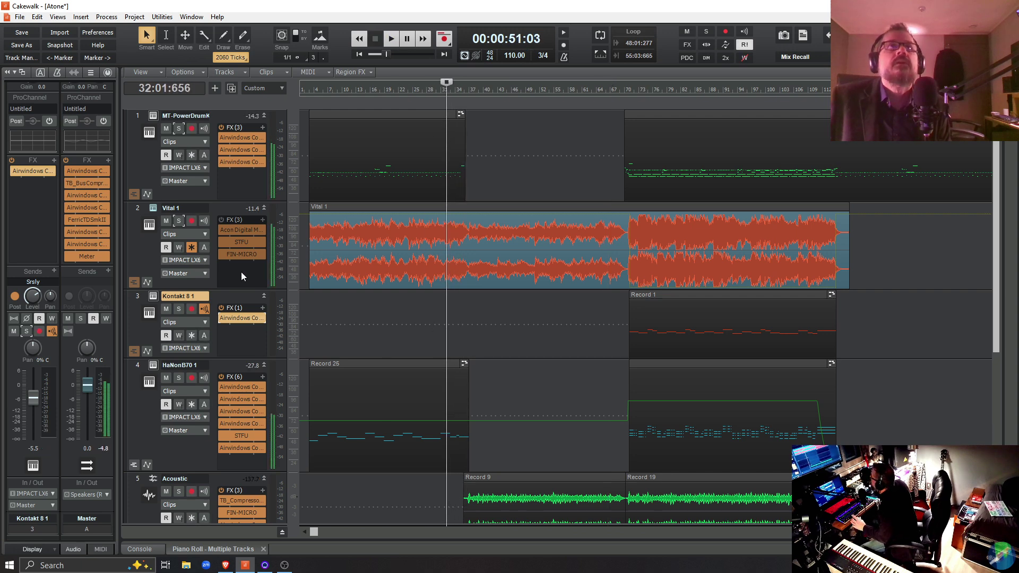
- Solo HaNonB70 1, play it from about measures 32 and 70, unsolo it to hear the full mix, and stop playback
left_click(178, 378)
key("space")
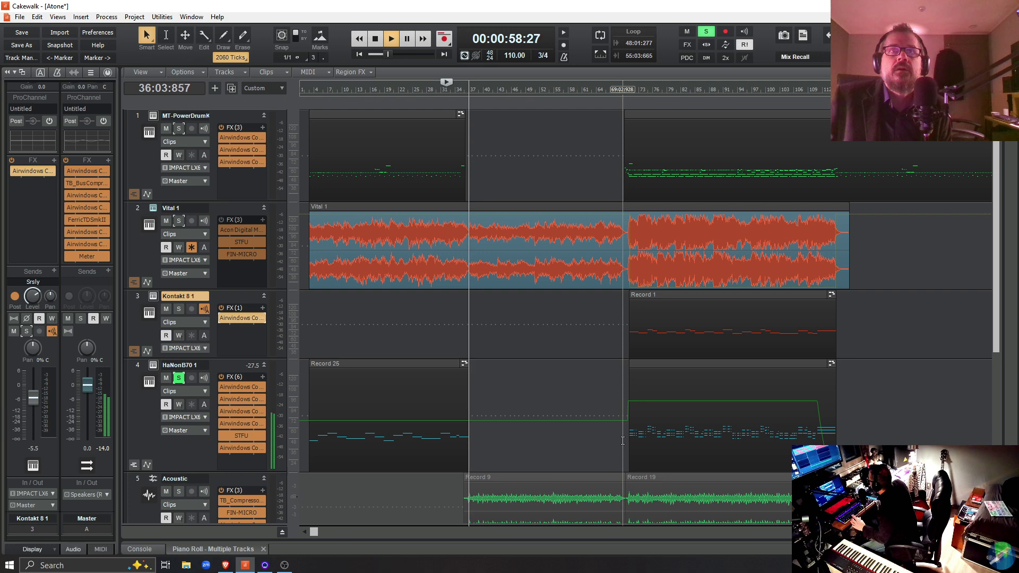
left_click(624, 443)
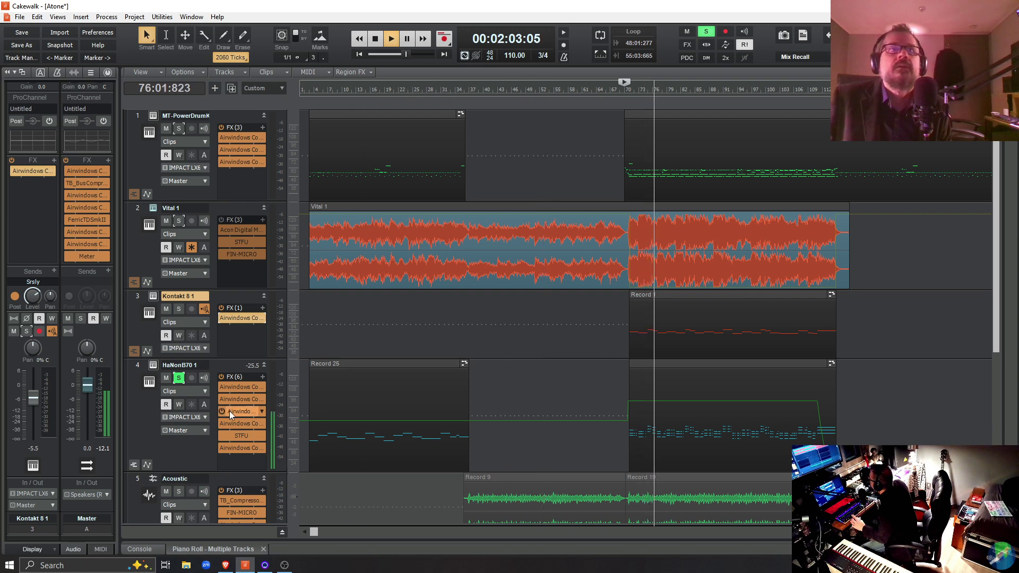
left_click(179, 378)
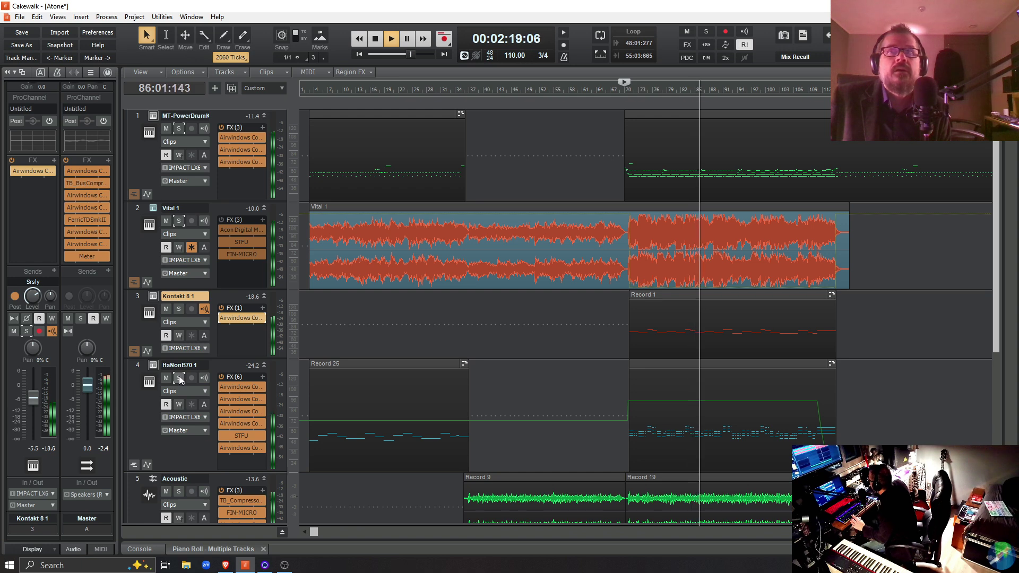
key("space")
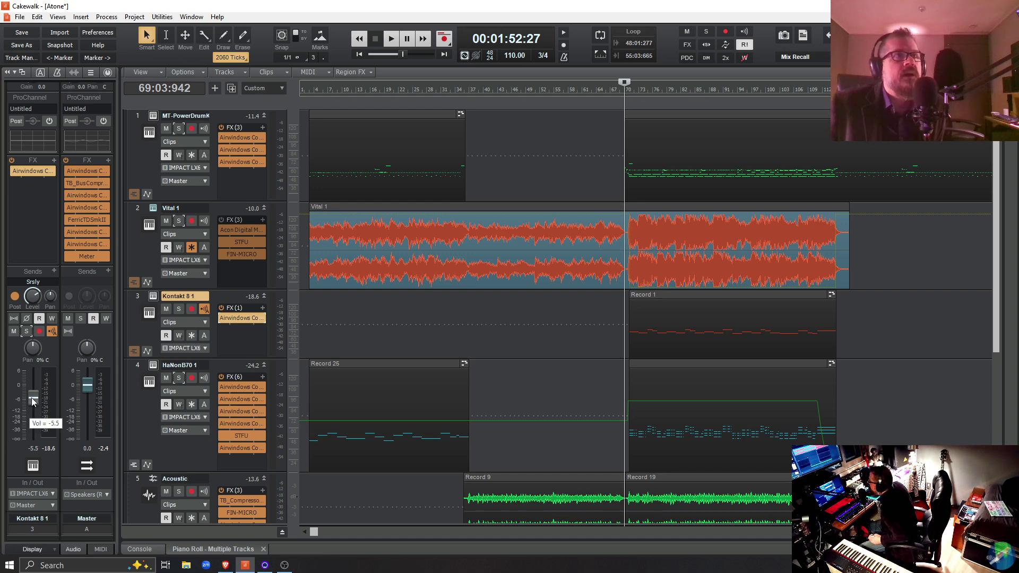
- Select the HaNonB70 1 track to check its volume level, and inspect its Stonefire and Energy effects
left_click(142, 429)
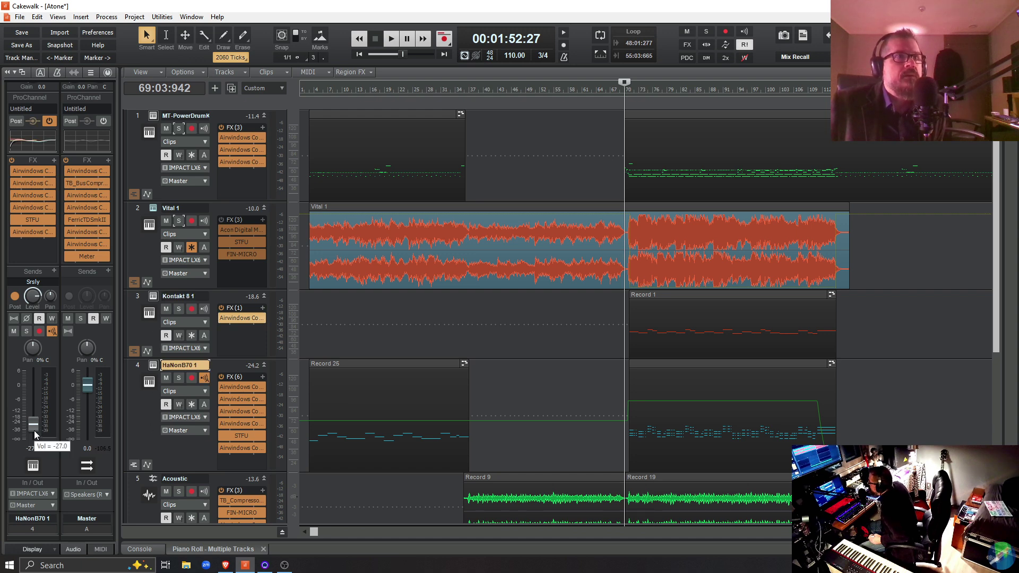
mouse_move(31, 451)
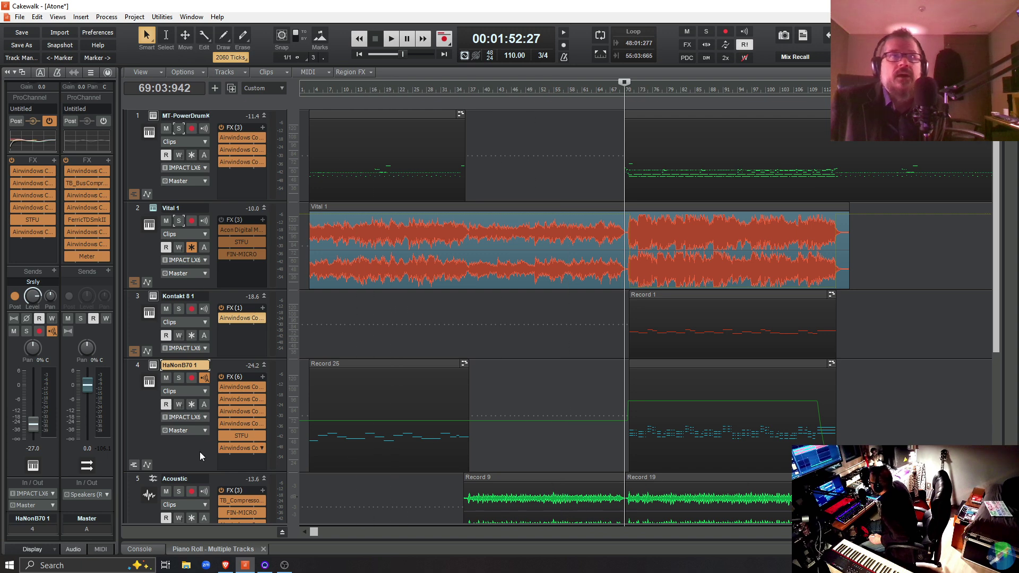
mouse_move(34, 426)
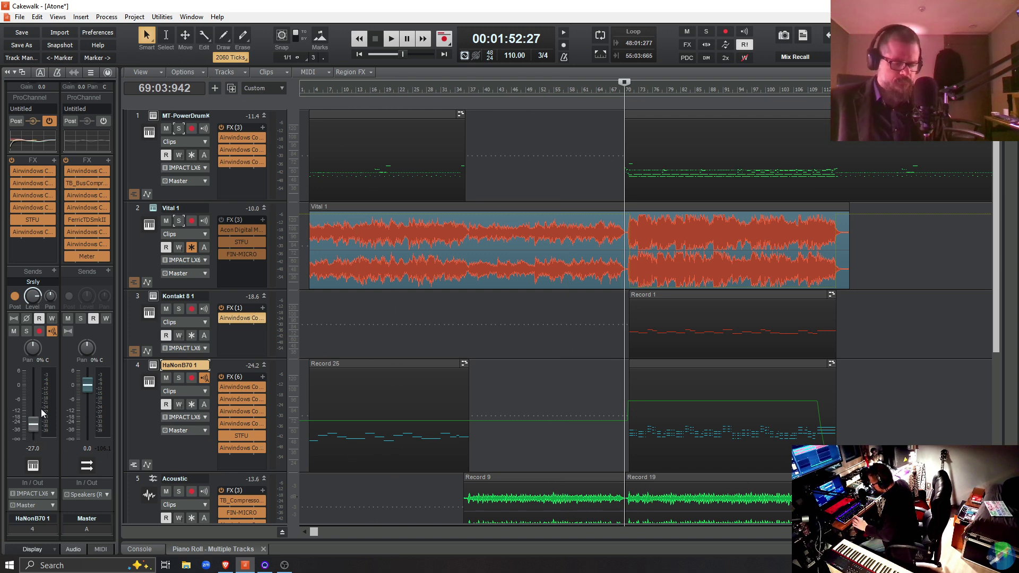
double_click(236, 386)
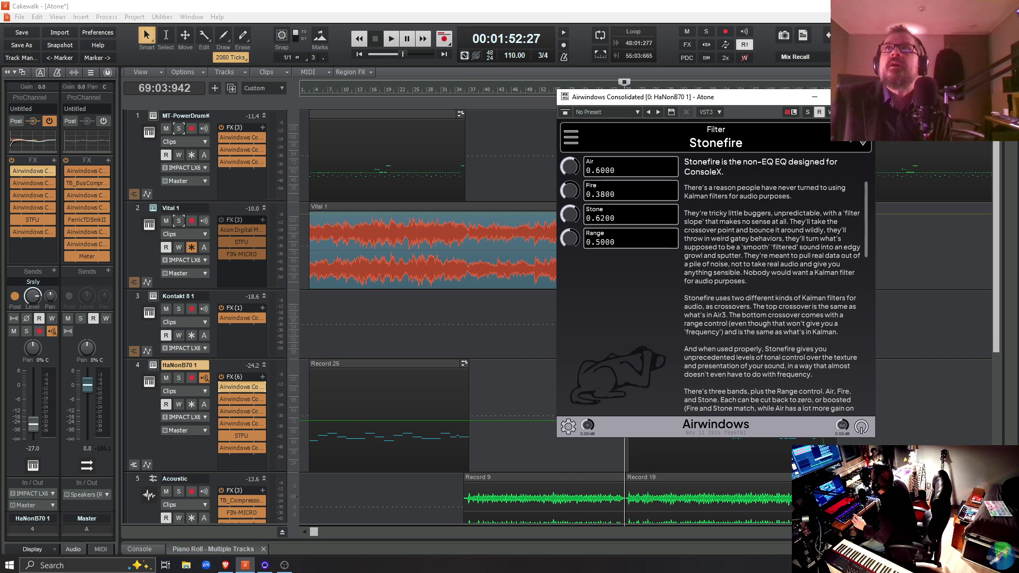
left_click(862, 97)
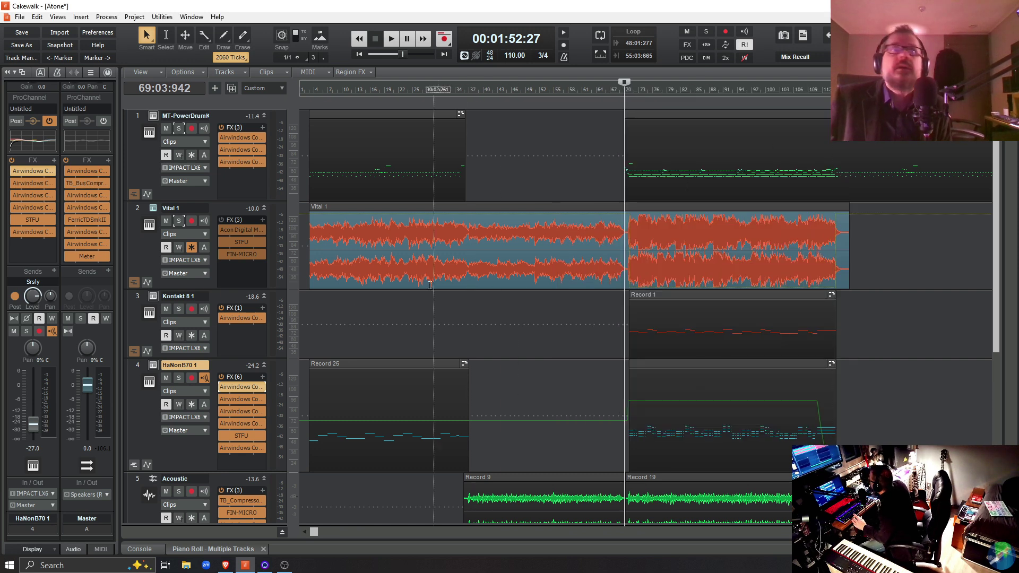
double_click(237, 399)
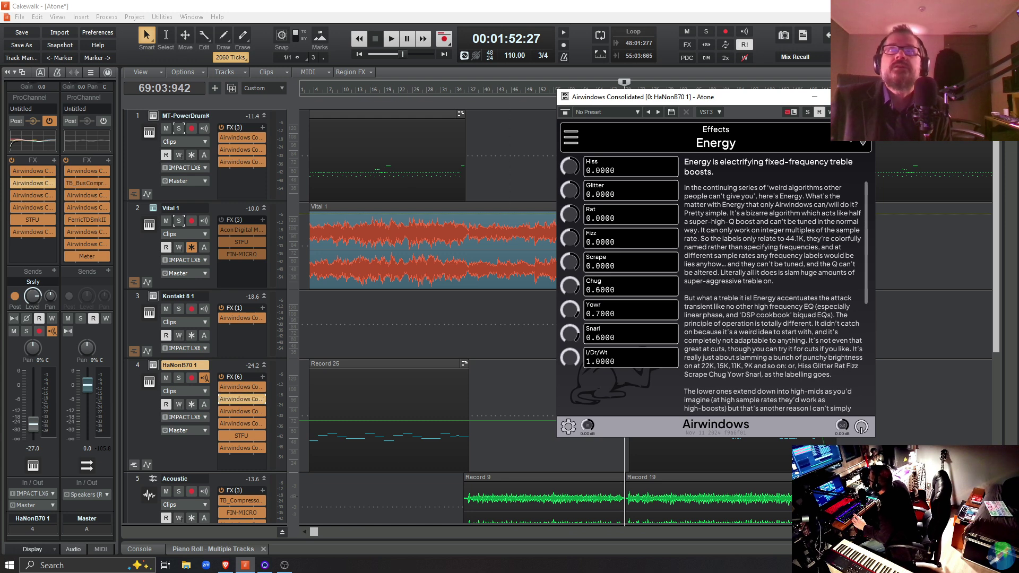
left_click(862, 97)
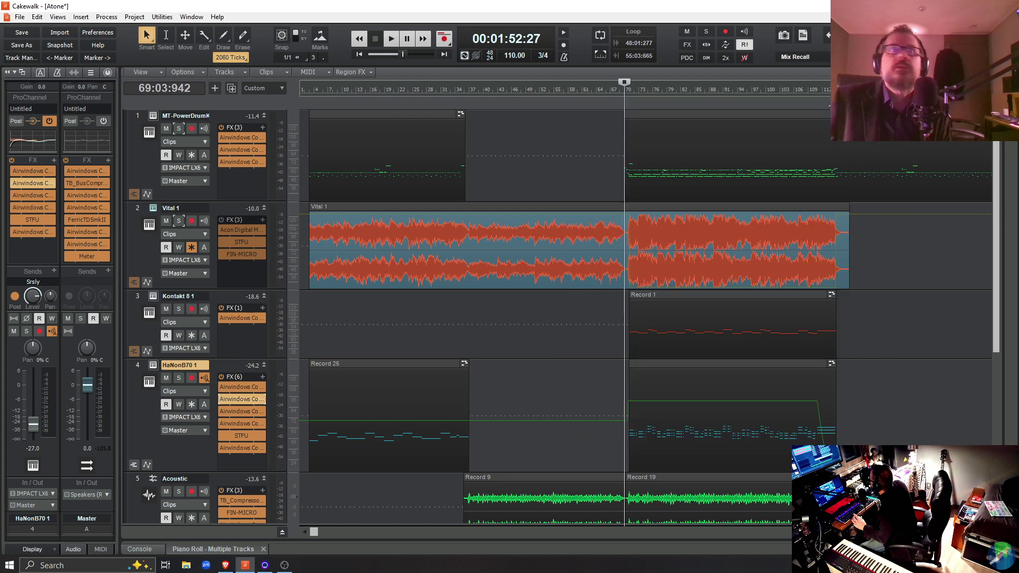
- Inspect the GoldenSlew, Galactic3 and AtmosphereChannel effects on HaNonB70 1, and review Stonefire again
double_click(246, 409)
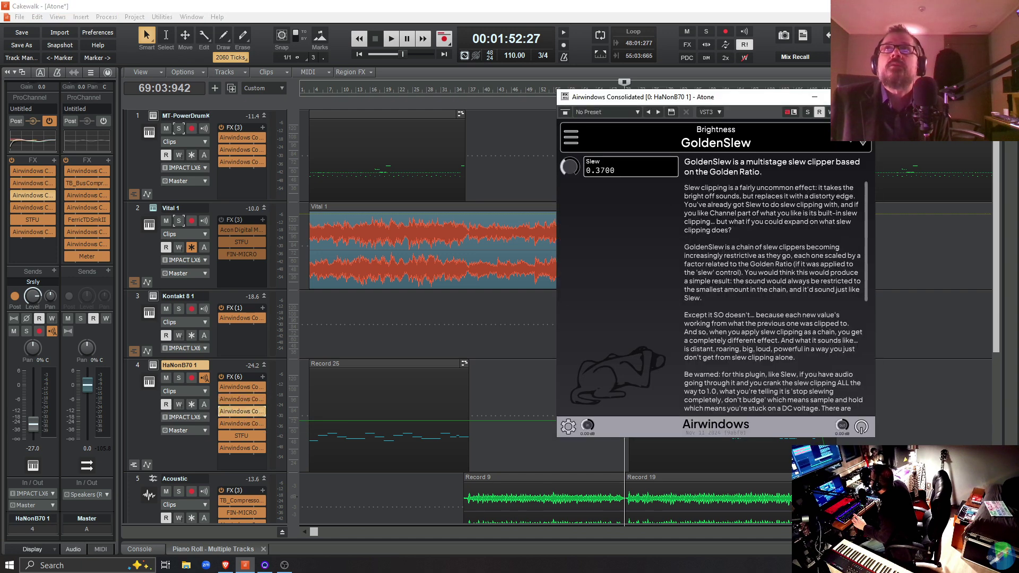
left_click(862, 97)
double_click(238, 423)
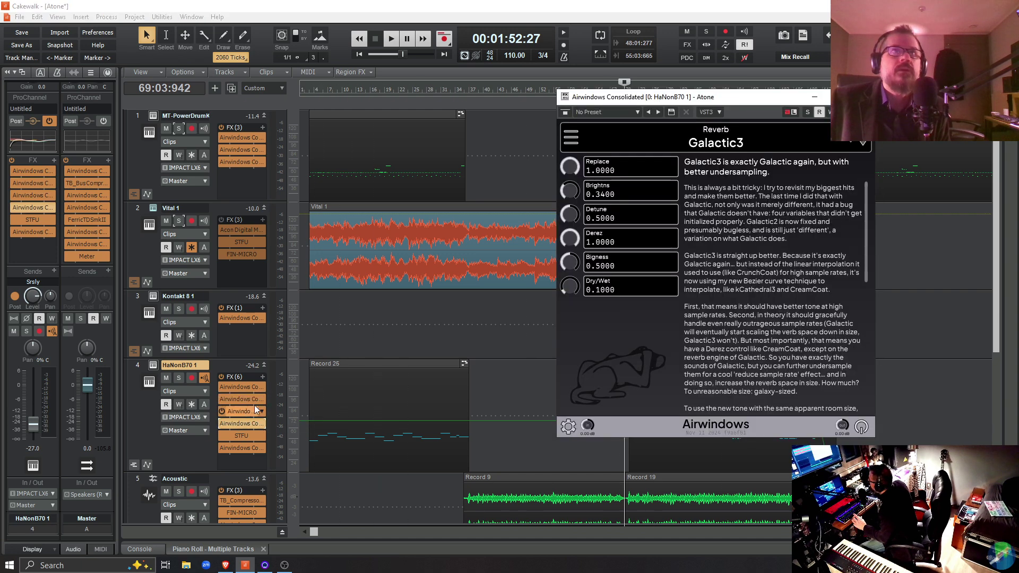
left_click(862, 97)
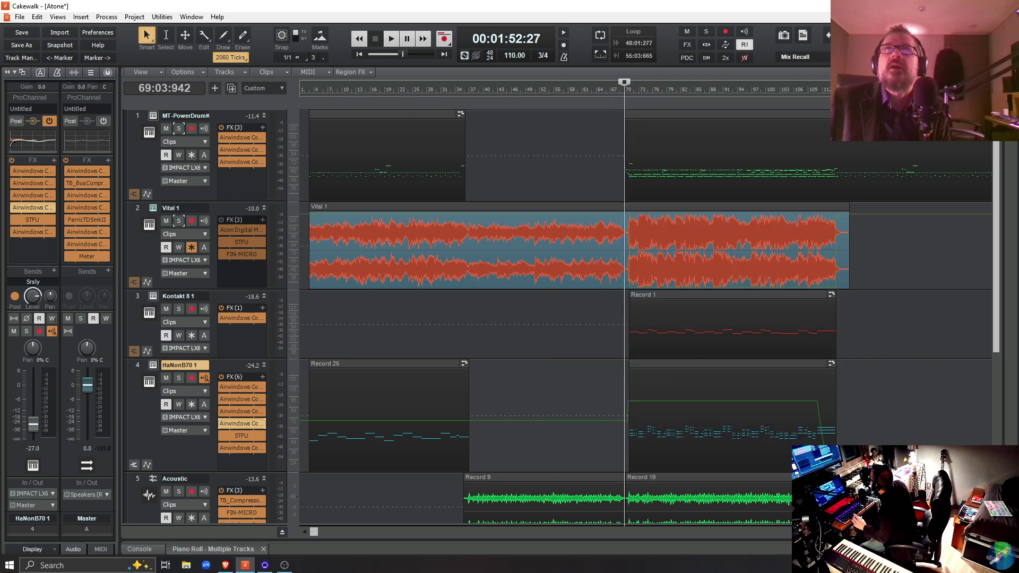
double_click(236, 448)
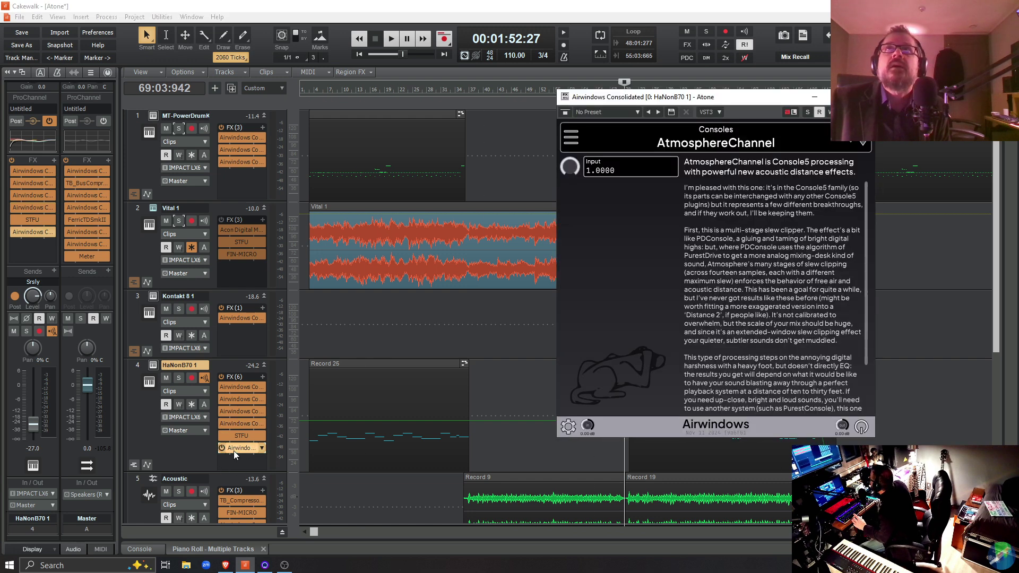
left_click(863, 97)
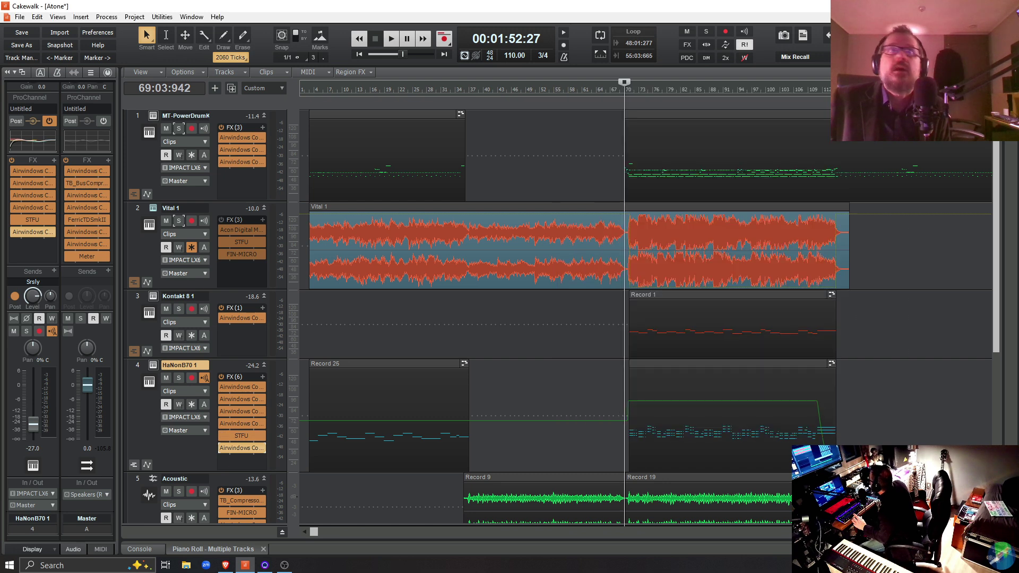
double_click(240, 387)
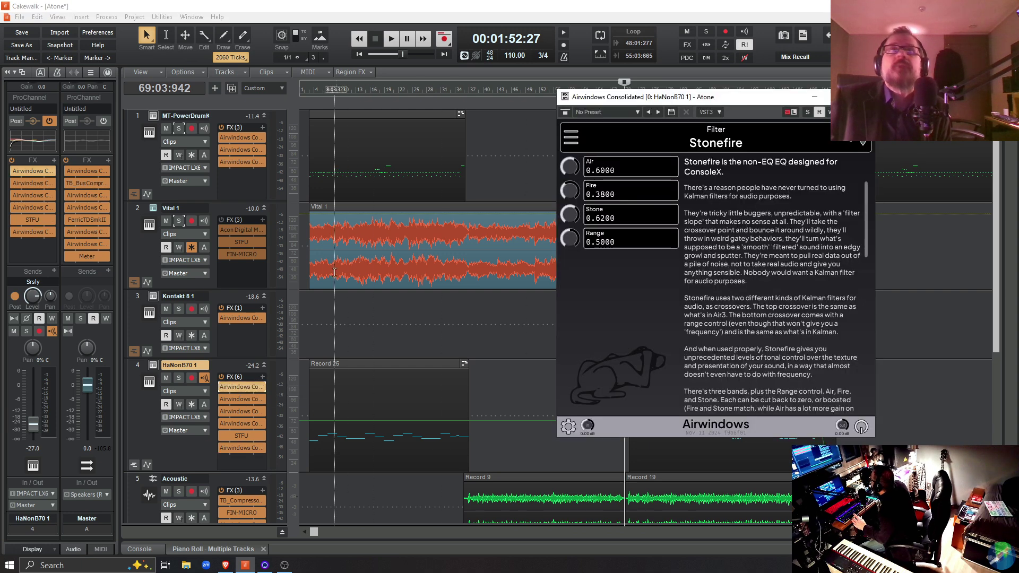
left_click(862, 97)
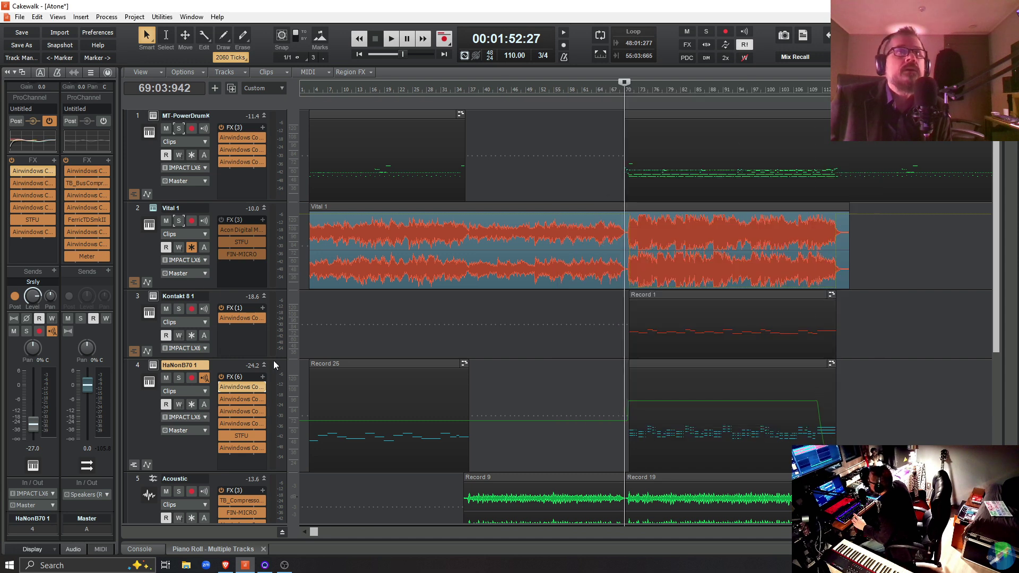
- Insert another Airwindows Consolidated effect on HaNonB70 1 and load YNotch from the XYZ Filters category
left_click(263, 377)
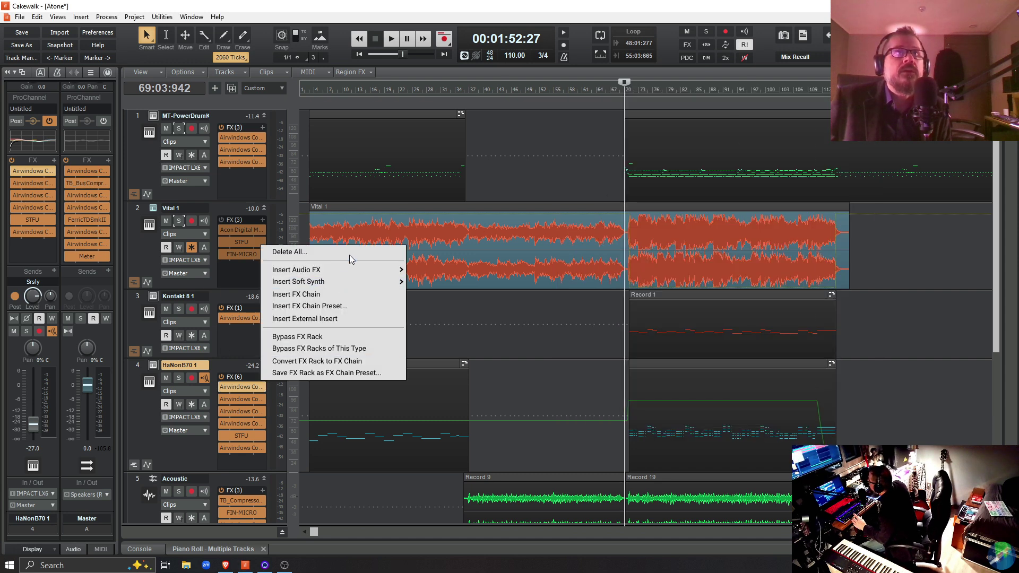
mouse_move(368, 270)
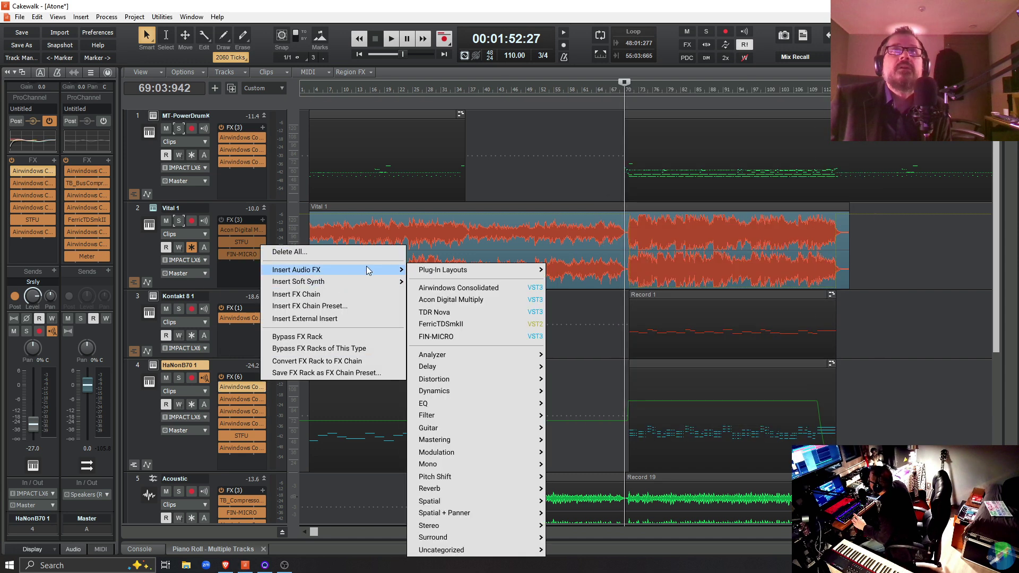
left_click(499, 286)
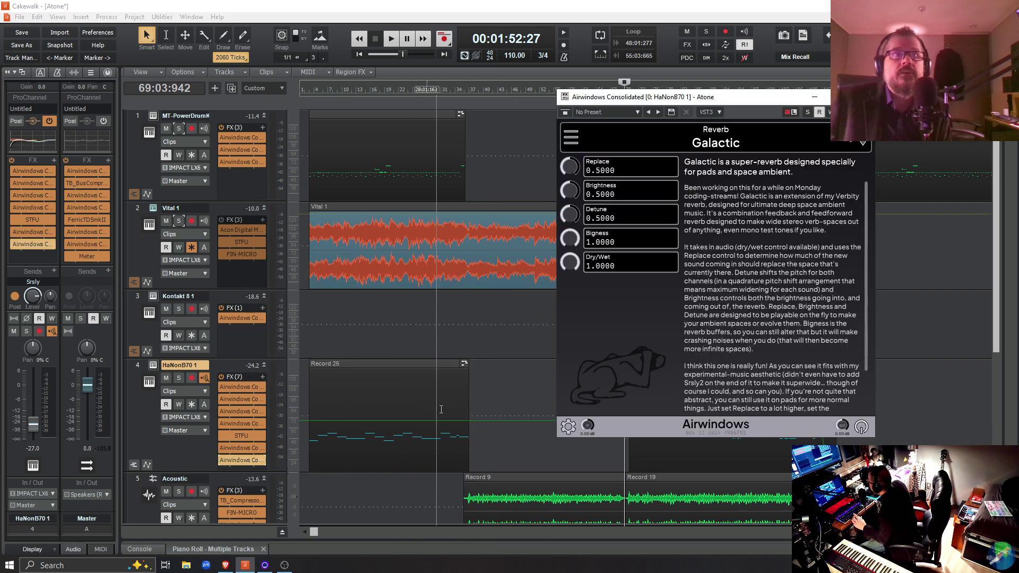
left_click(571, 139)
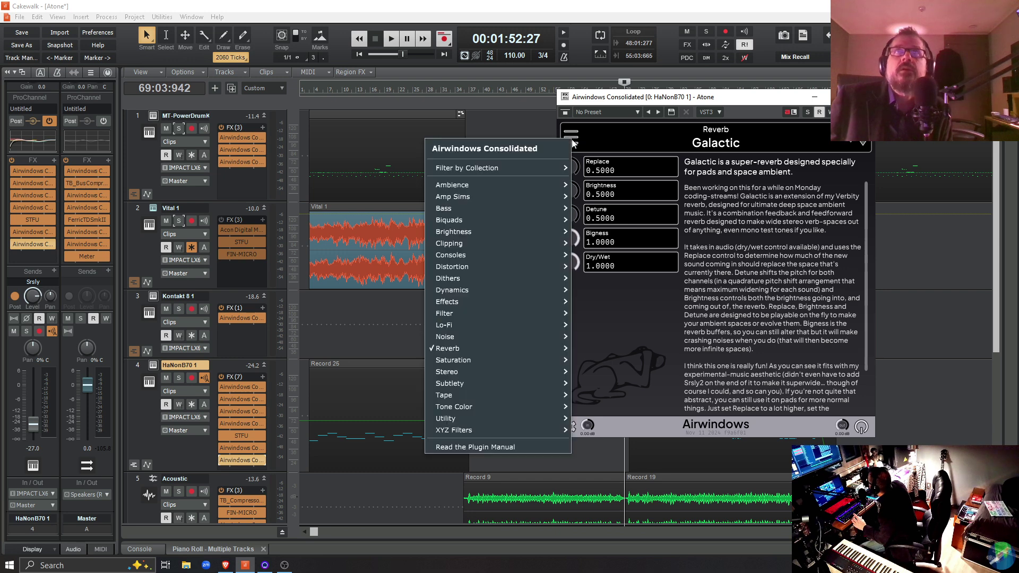
mouse_move(517, 429)
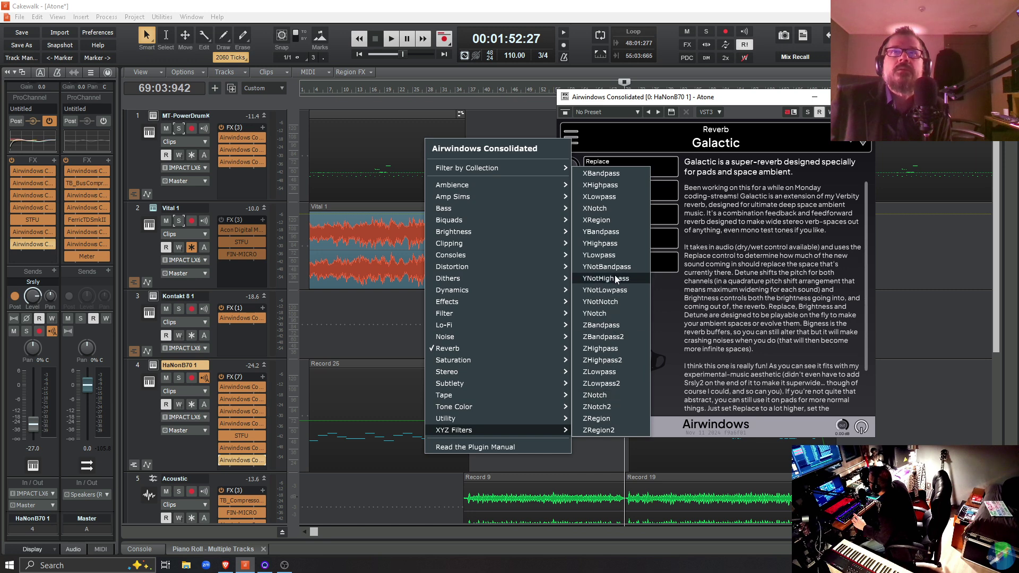
left_click(612, 314)
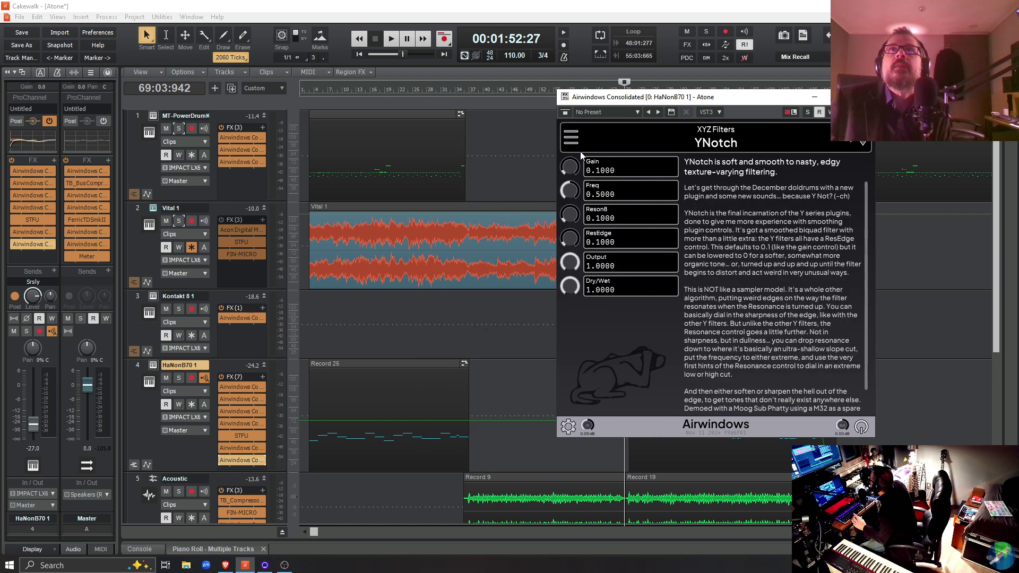
- Switch the added Airwindows effect to ZNotch, close it, and delete it from the HaNonB70 1 effects rack
left_click(571, 139)
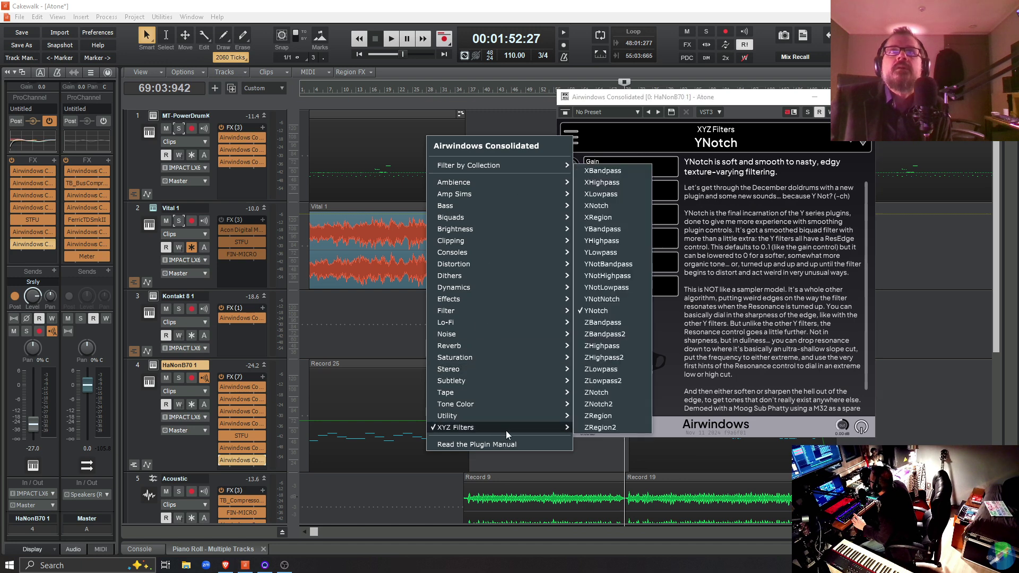
left_click(600, 393)
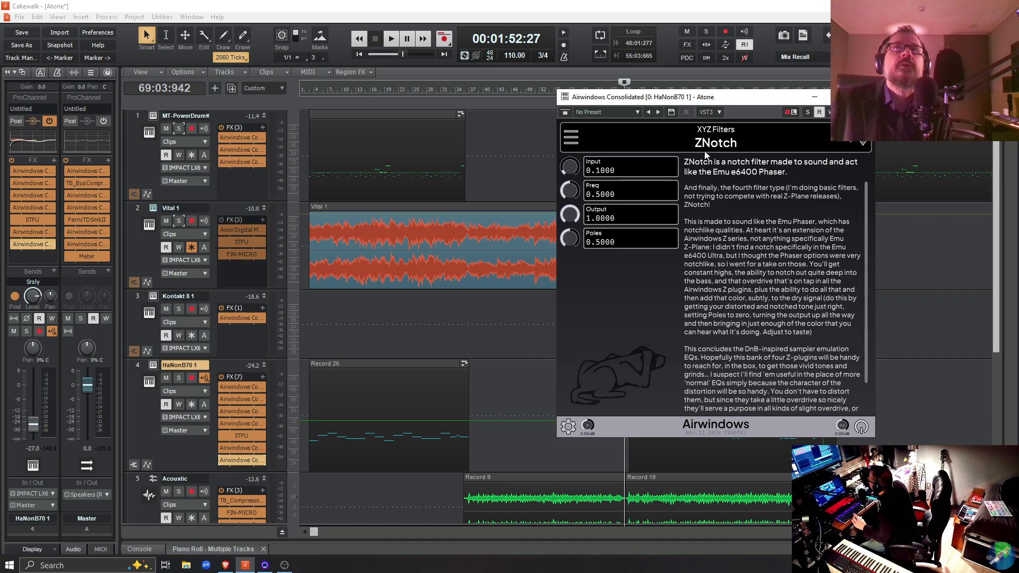
left_click(863, 97)
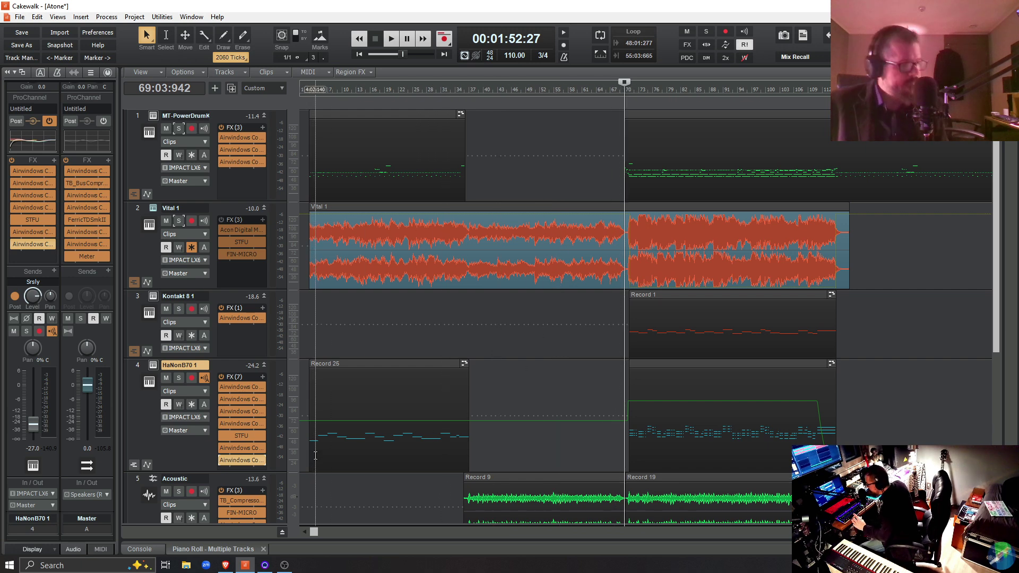
right_click(237, 463)
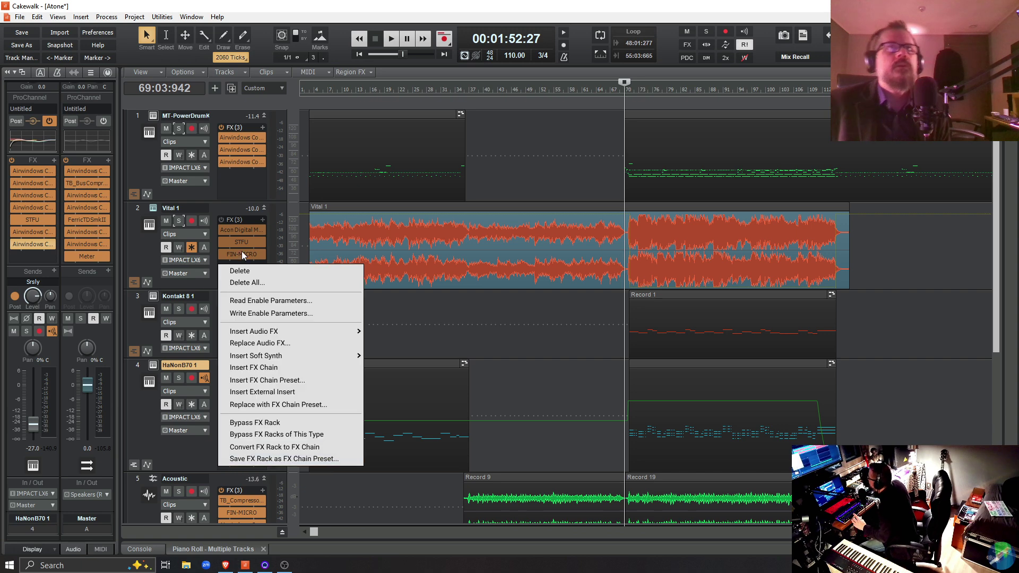
left_click(250, 270)
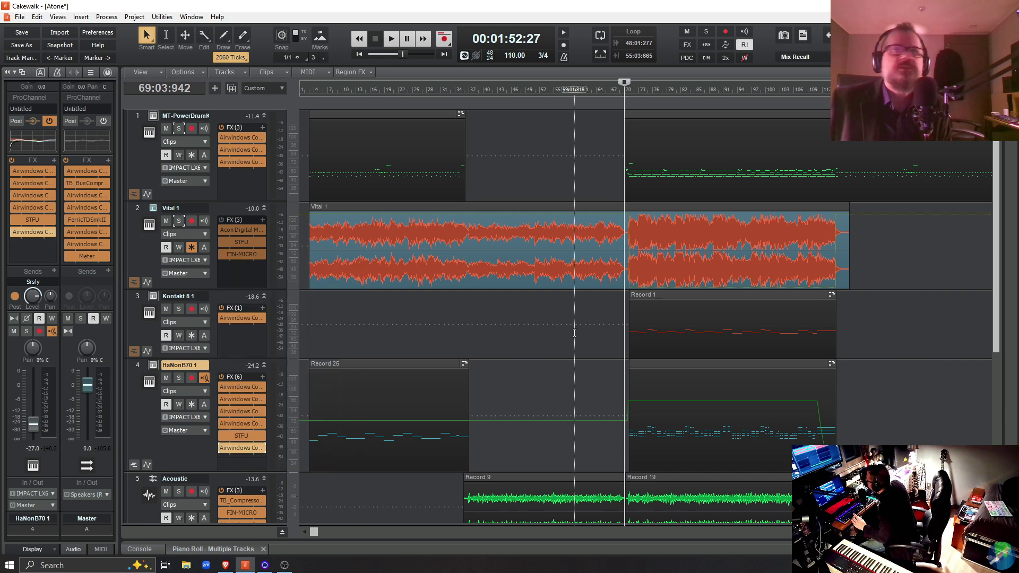
- Solo the Acoustic track and play it from about measure 70
scroll(528, 371, "down", 1)
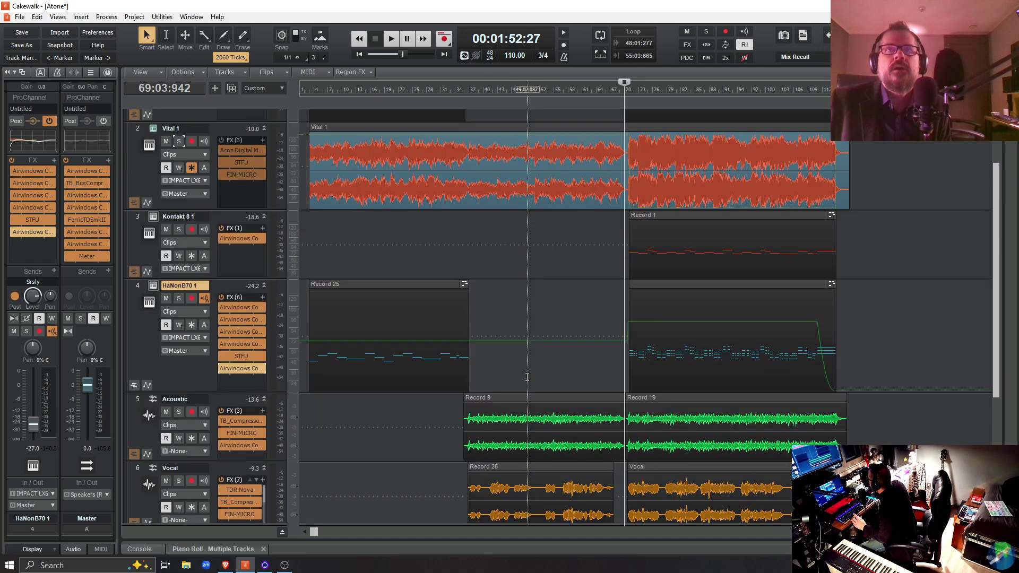
scroll(531, 380, "down", 1)
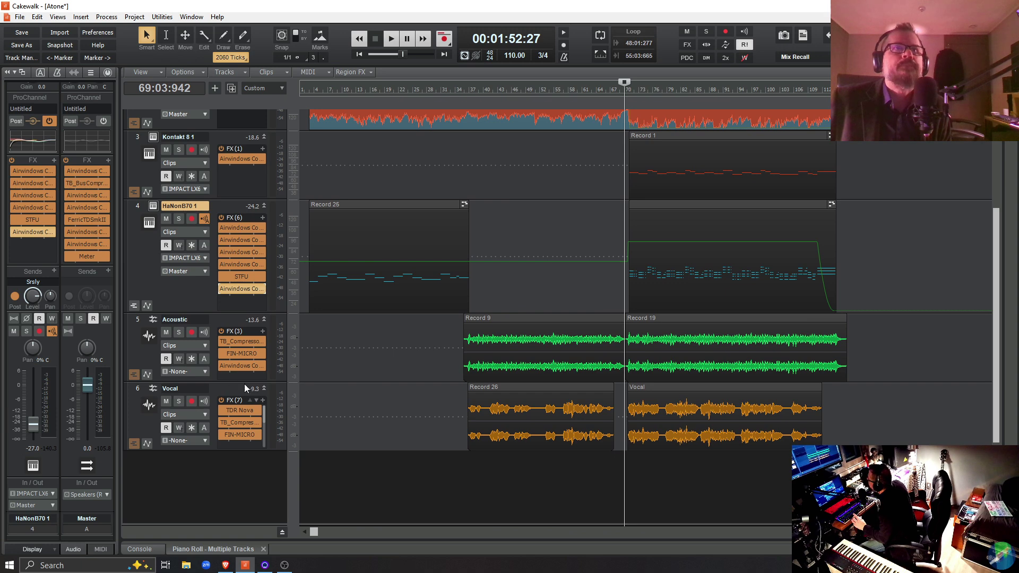
left_click(178, 332)
key("space")
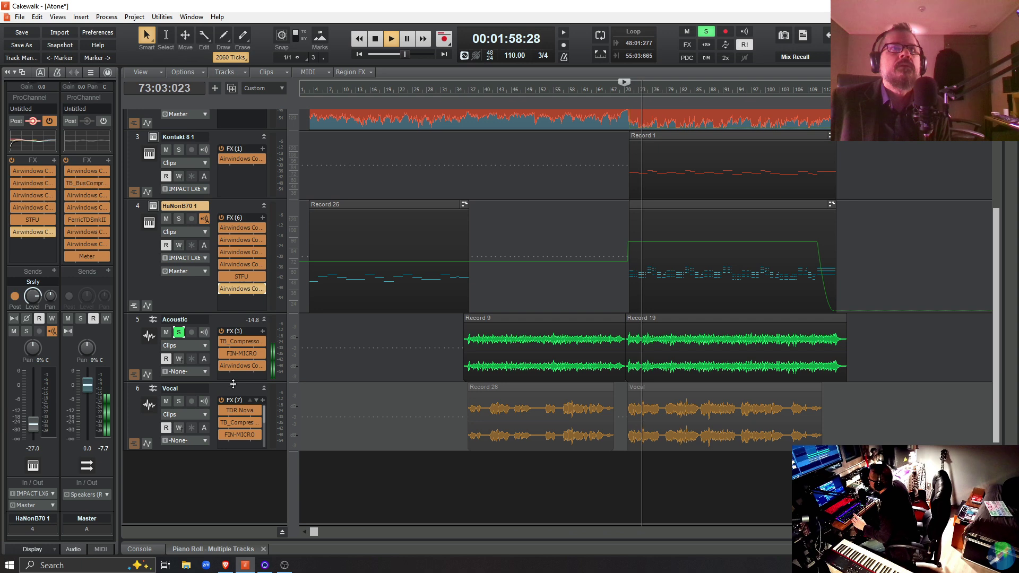
- Enlarge the Acoustic track, open its TB_Compressor_v3 effect, and review the compression modes offered besides Smooth rider
left_click_drag(234, 381, 238, 421)
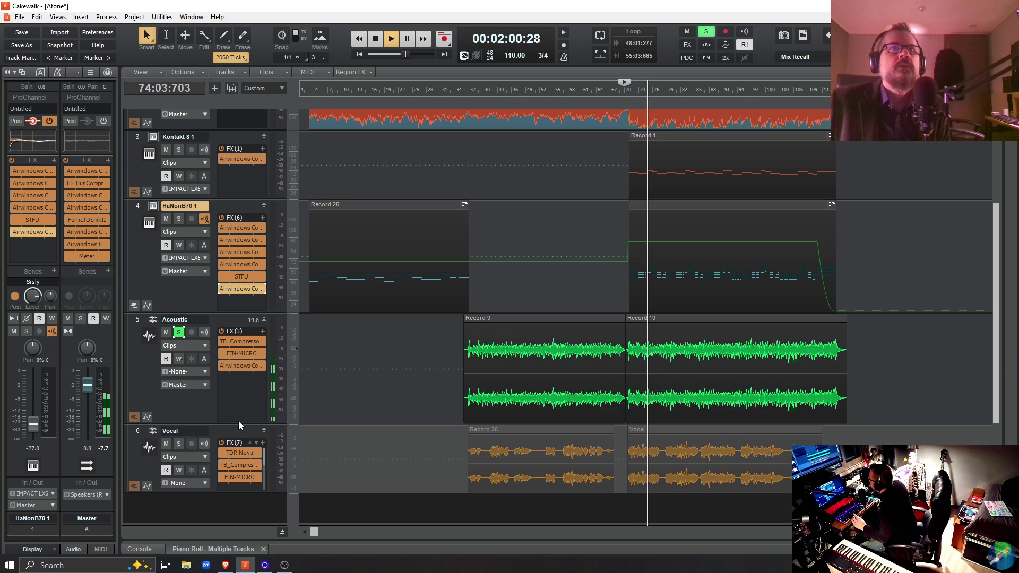
double_click(235, 344)
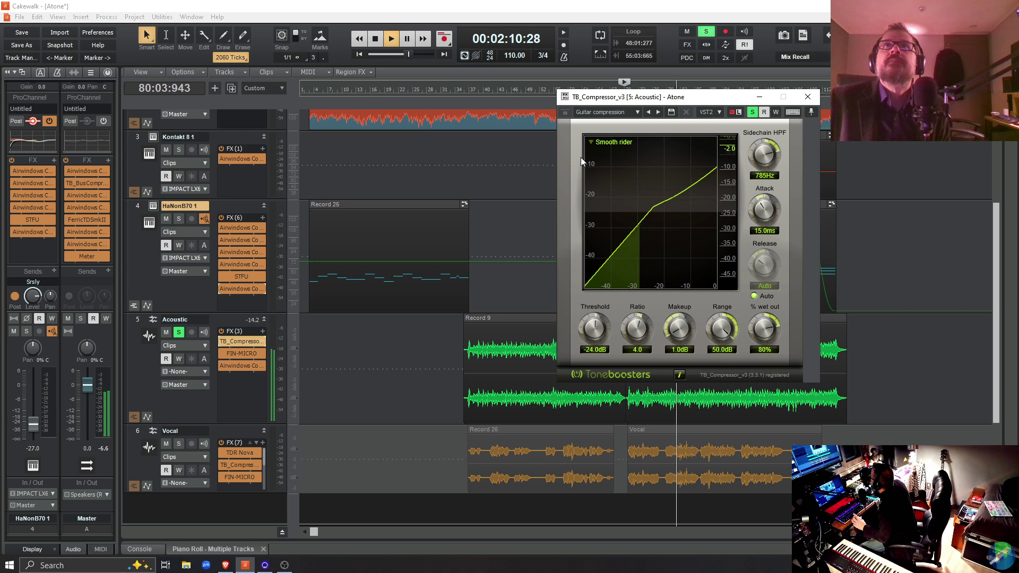
left_click(590, 142)
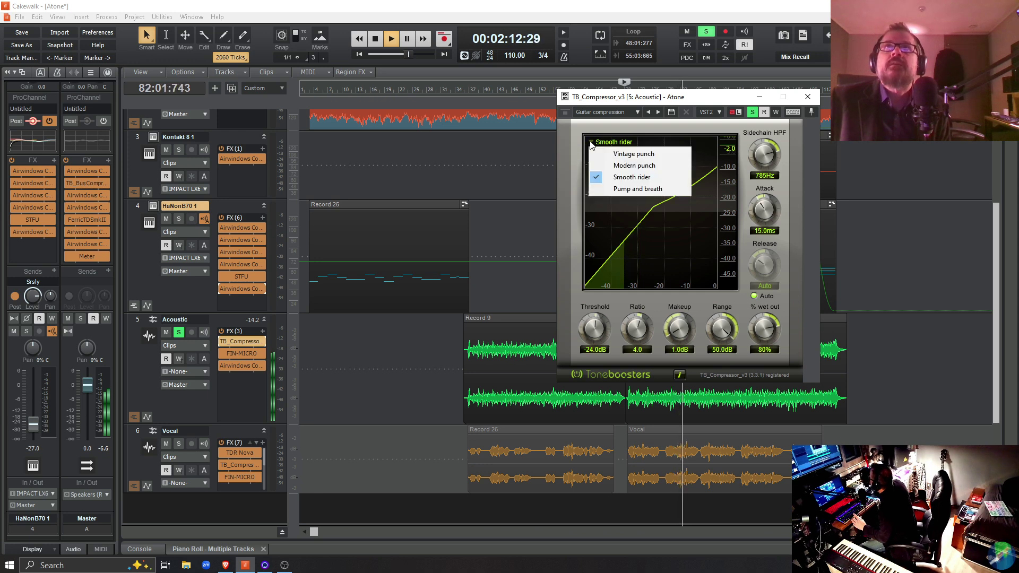
left_click(785, 186)
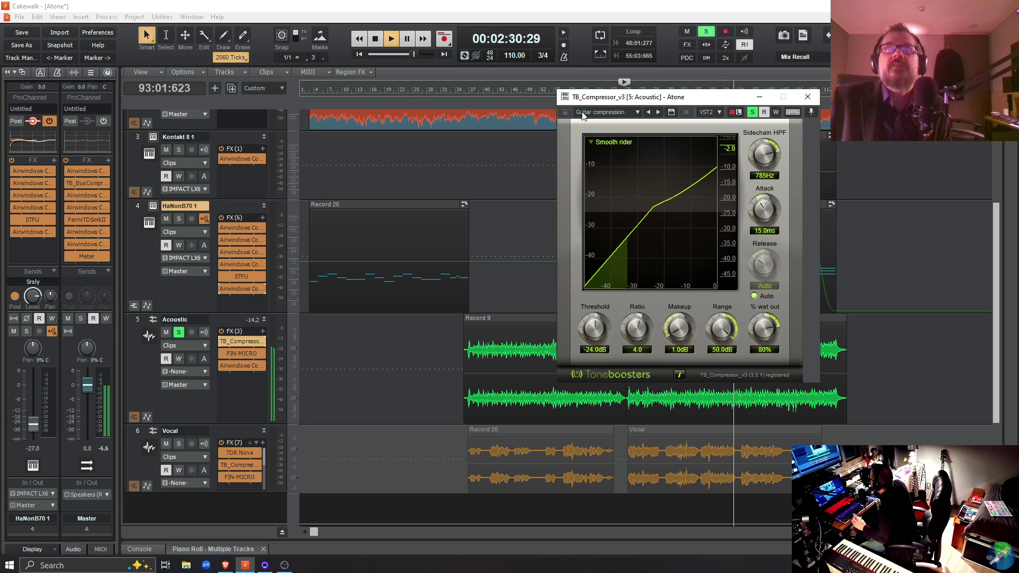
- Review the preset list of the Acoustic track's TB_Compressor_v3, close the compressor, and stop playback
left_click(636, 112)
left_click(638, 111)
left_click(638, 112)
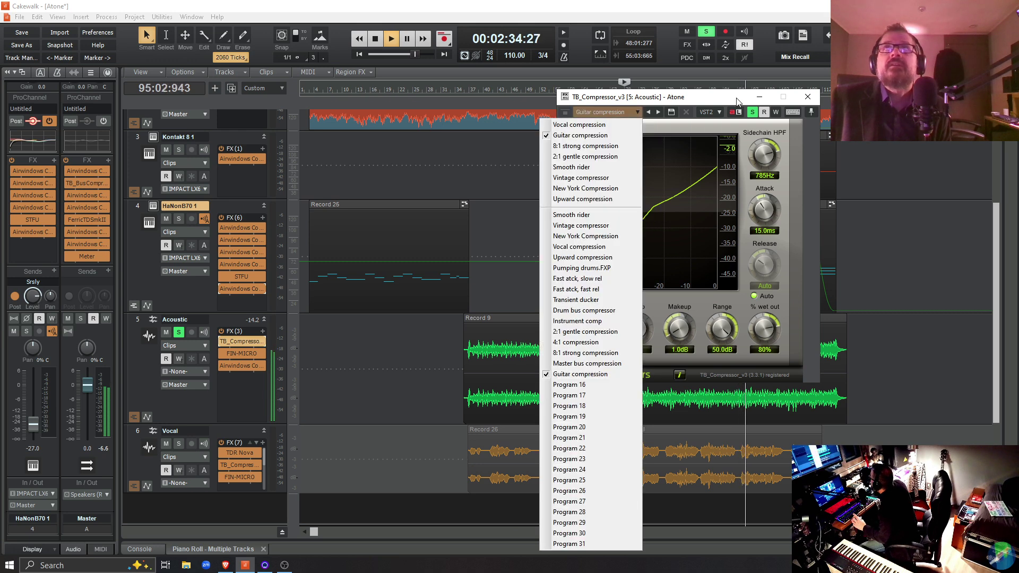
left_click(639, 112)
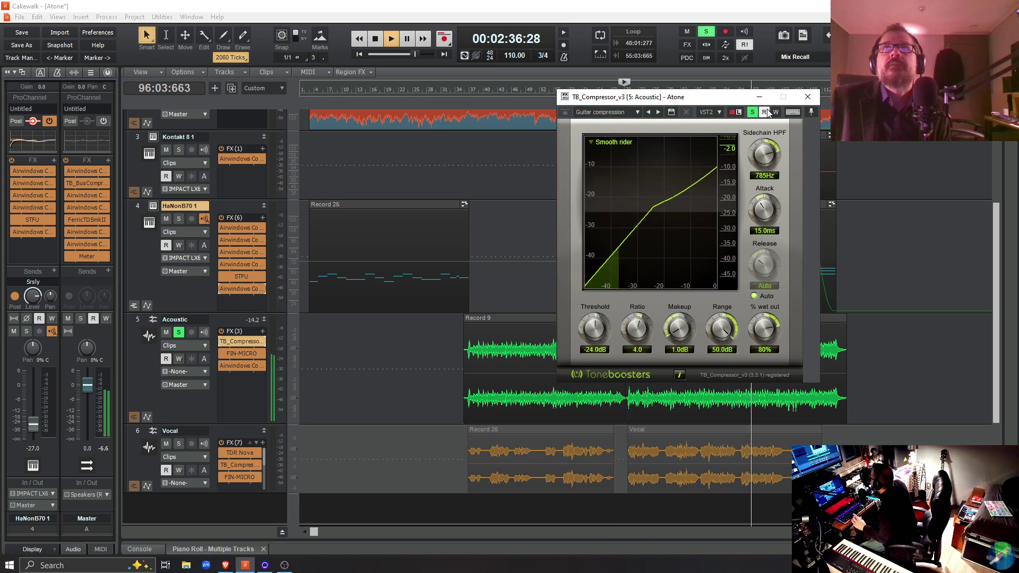
left_click(807, 97)
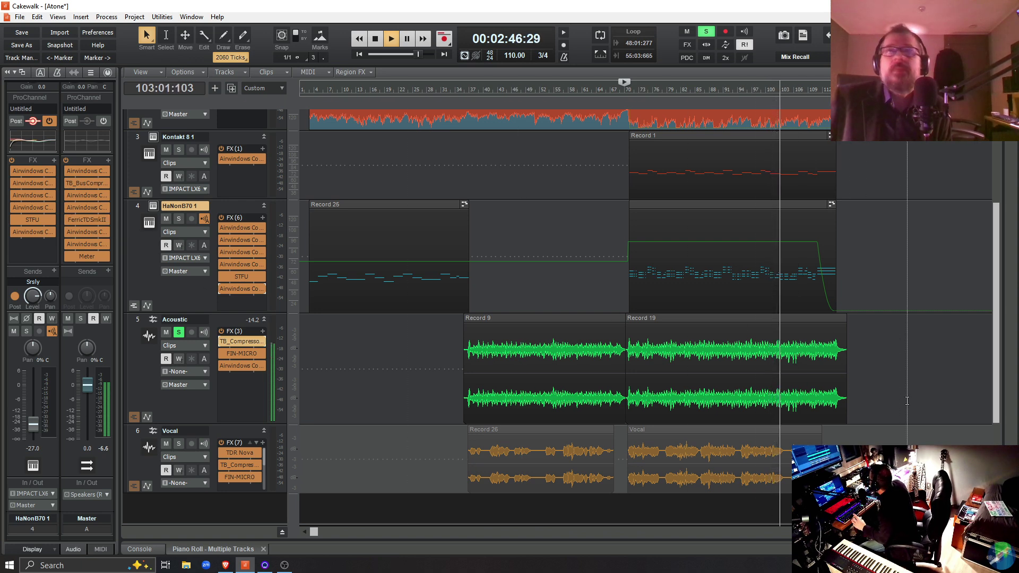
key("space")
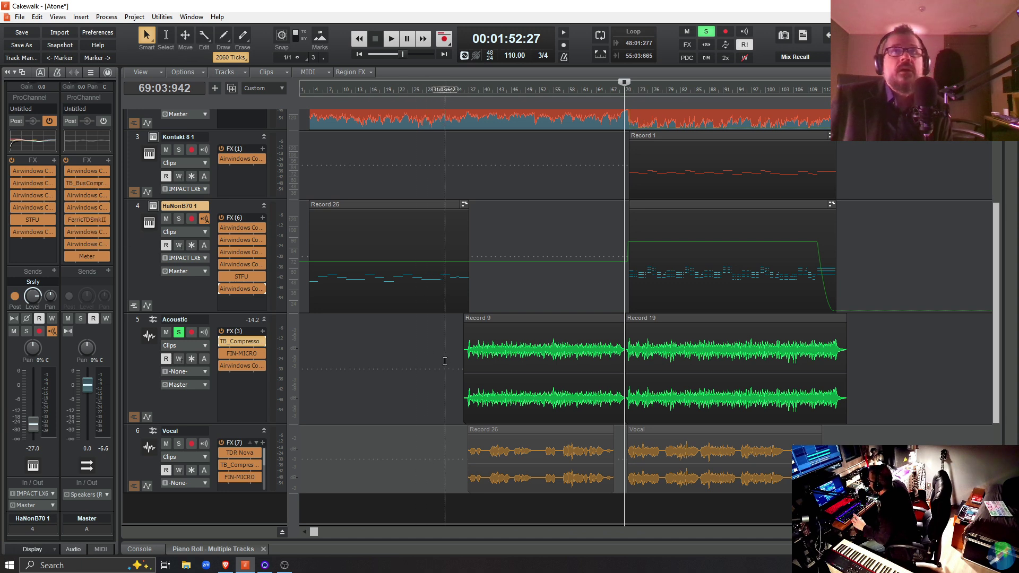
- Inspect the FIN-MICRO effect on the Acoustic track, move the playhead to about measure 34, and close the effect
double_click(237, 352)
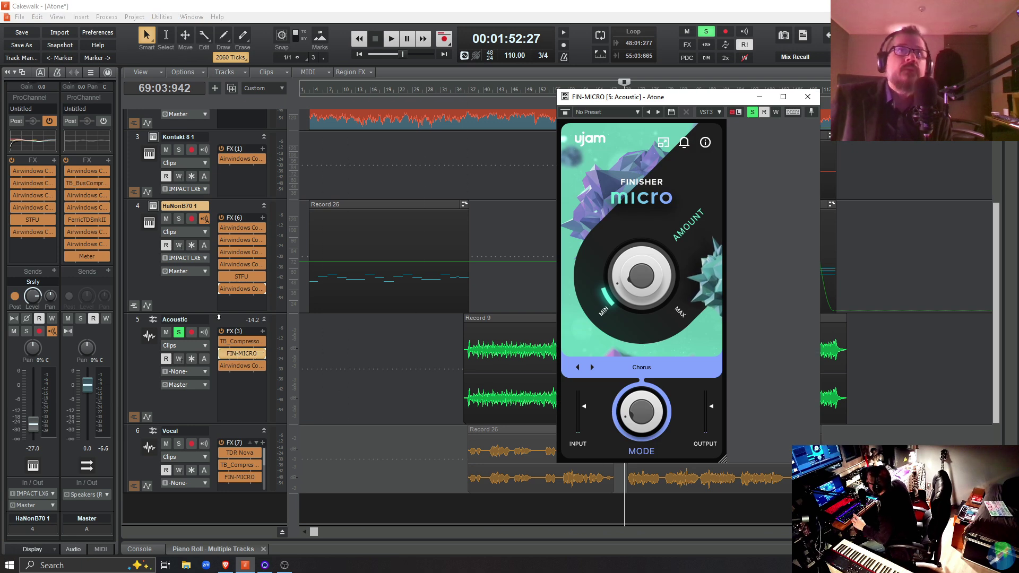
left_click(458, 398)
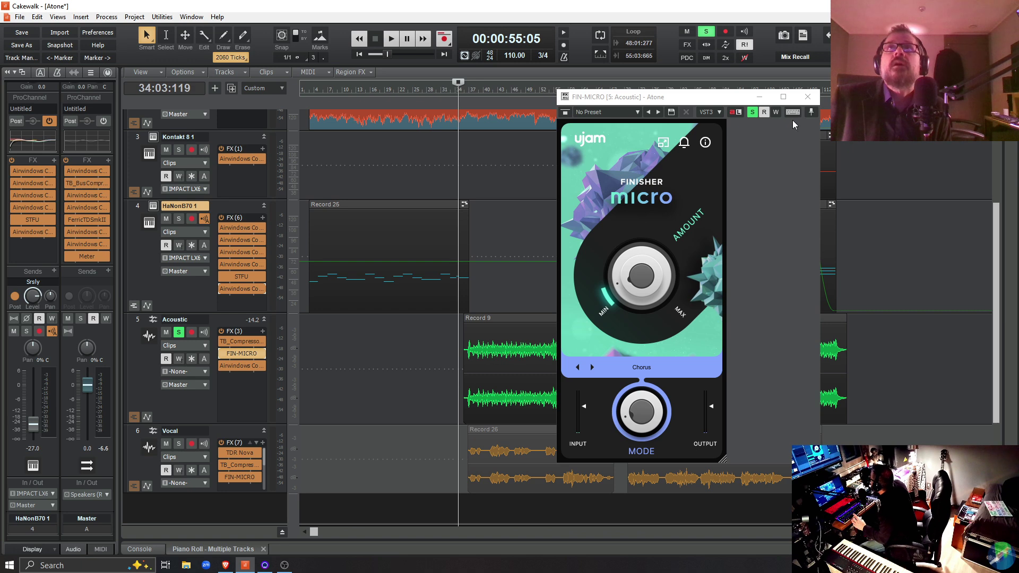
left_click(807, 96)
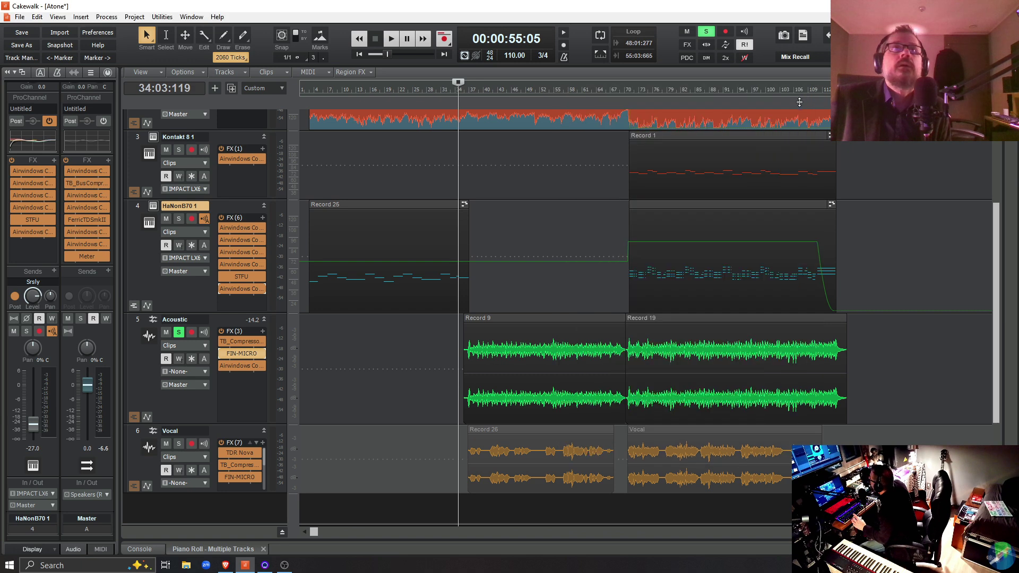
- Play from about measure 34, bypass the Acoustic track's effects rack, and unsolo the track to hear it in the mix
key("space")
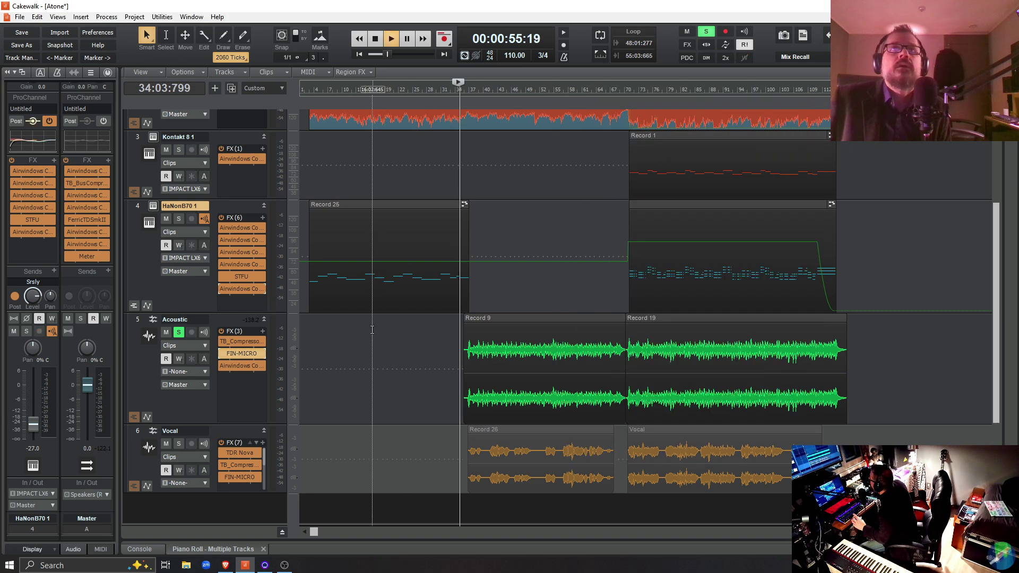
left_click(221, 331)
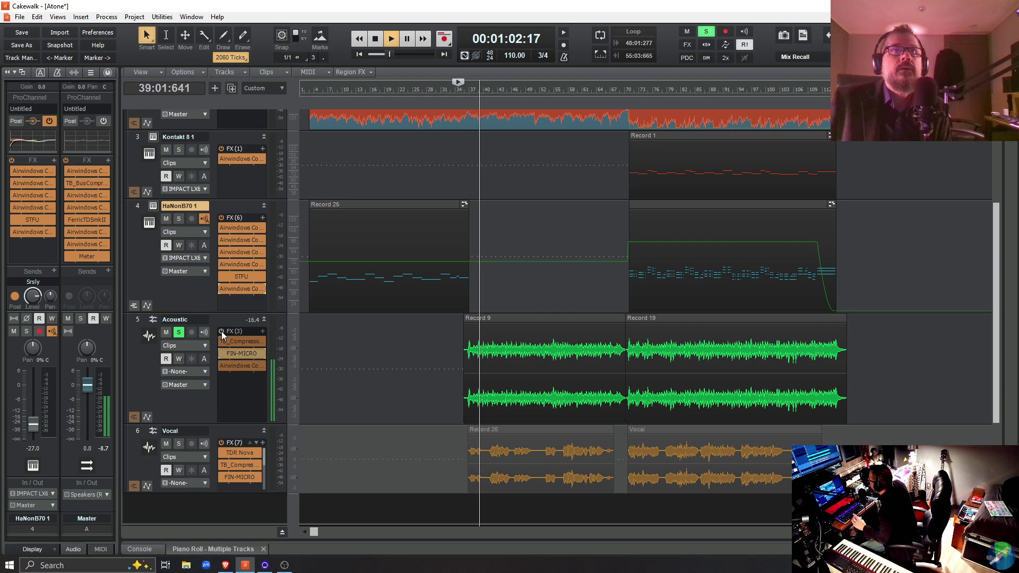
left_click(178, 332)
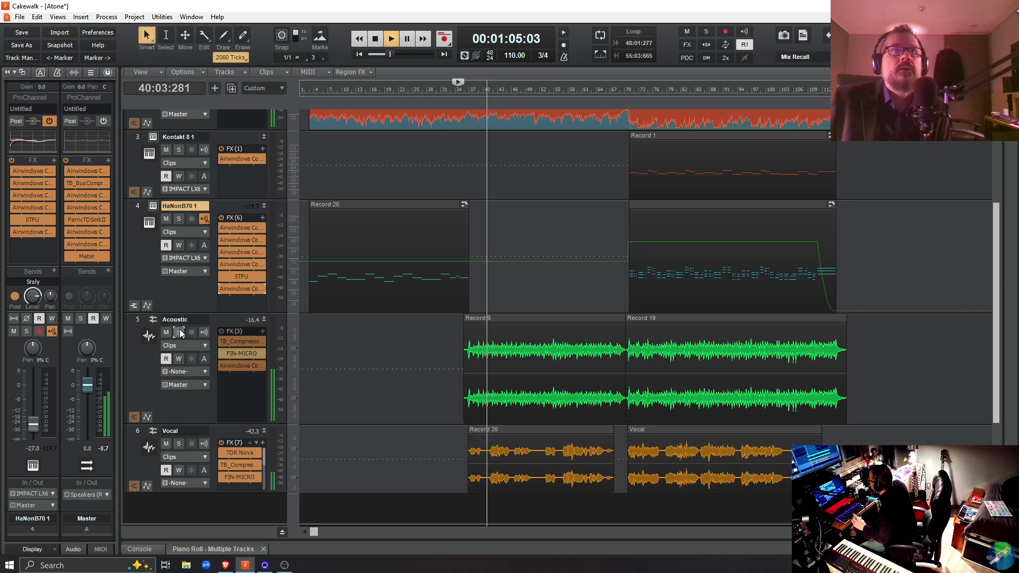
- Compare the Acoustic effects rack enabled and bypassed in the full mix, leave it enabled, and stop playback
left_click(221, 331)
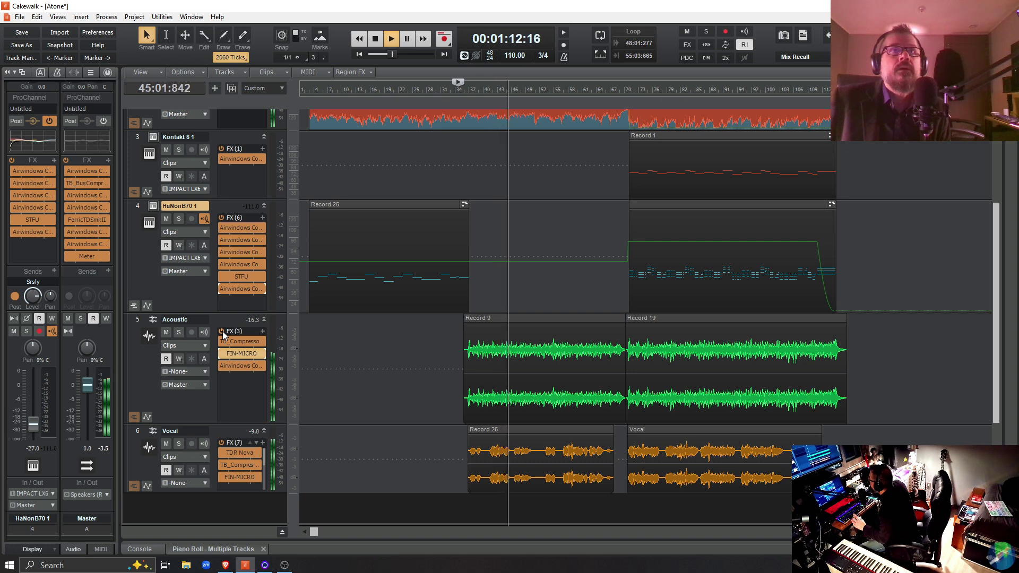
left_click(222, 331)
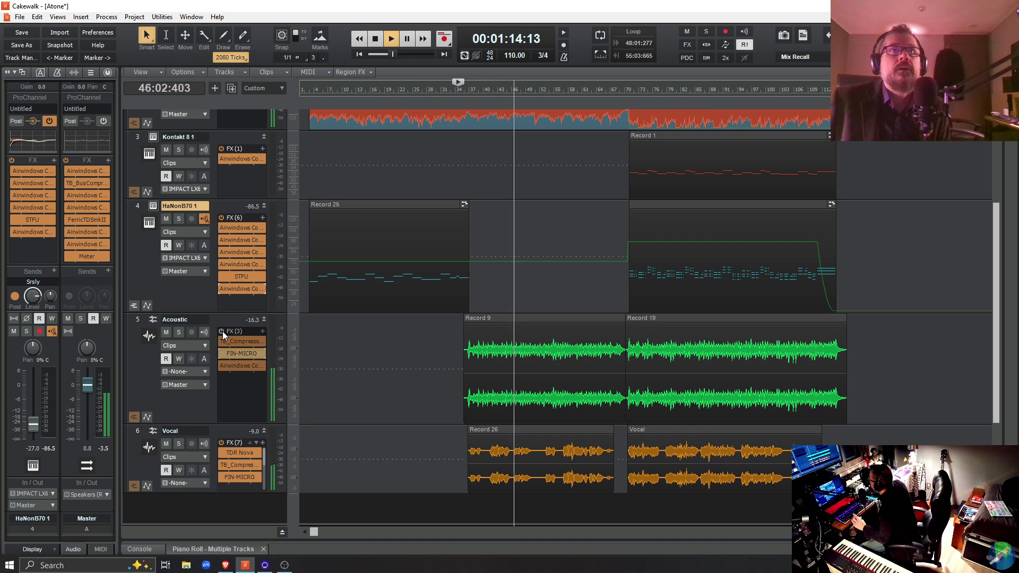
left_click(222, 331)
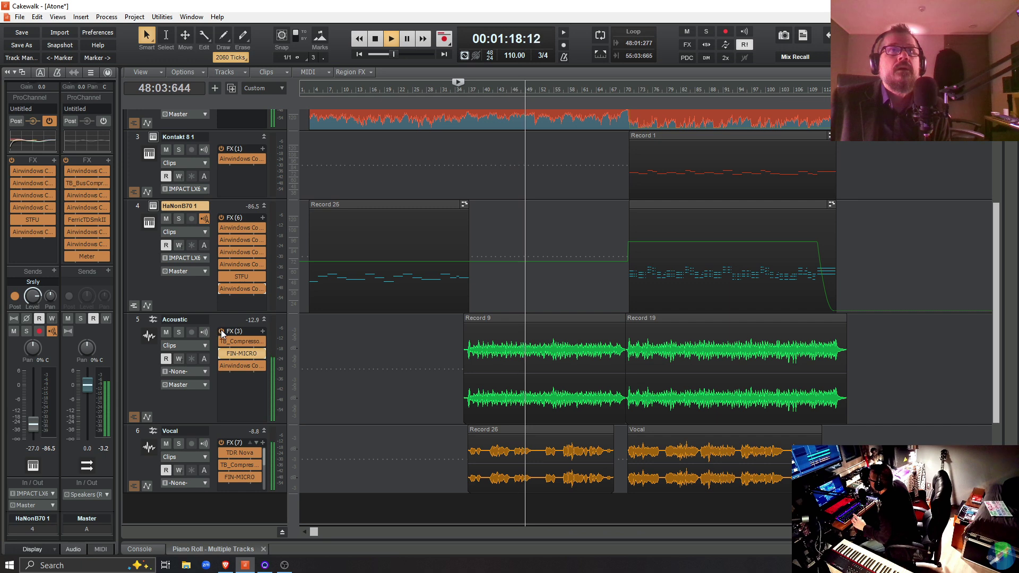
key("space")
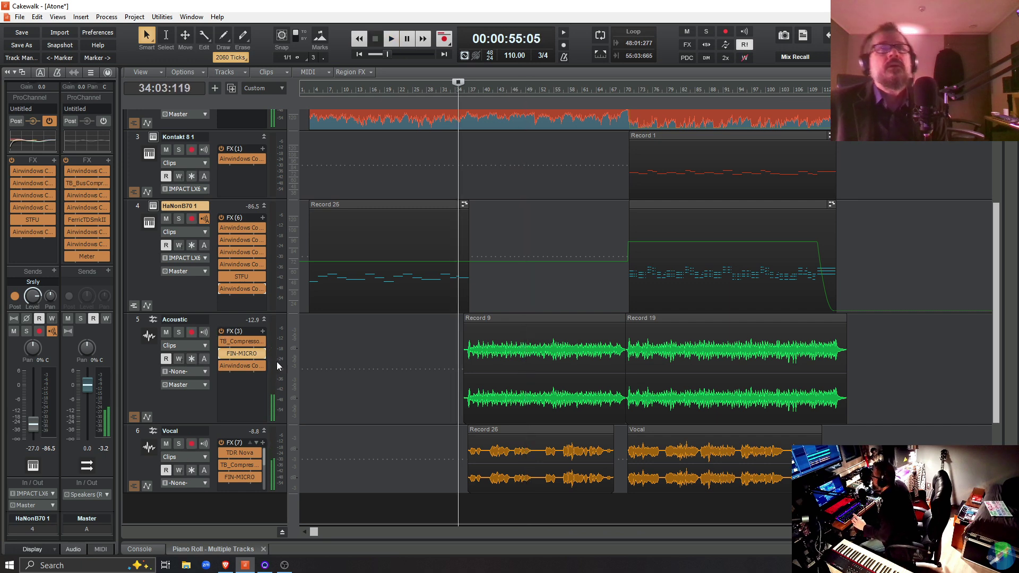
- Solo the Acoustic track and play it from about measure 34 with its effects enabled
left_click(180, 332)
key("space")
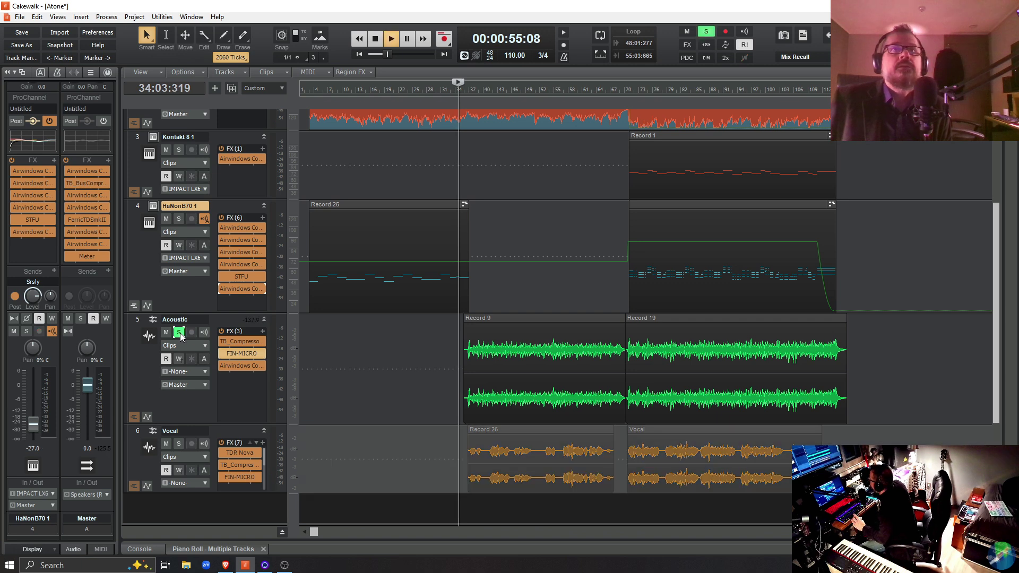
- Compare the Acoustic track's sound with its effects rack bypassed and enabled, and select the track to check its channel strip levels
left_click(222, 332)
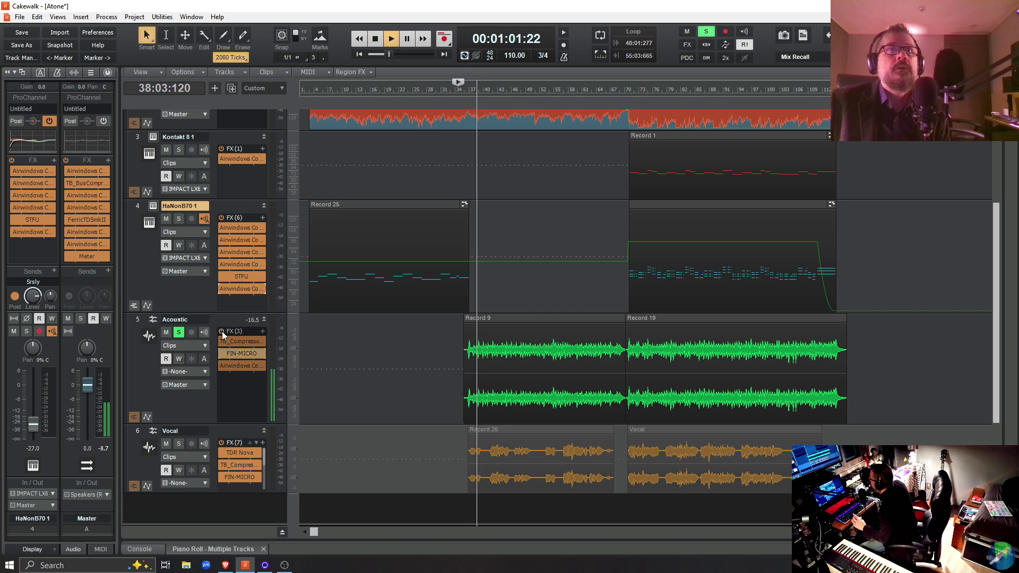
left_click(222, 331)
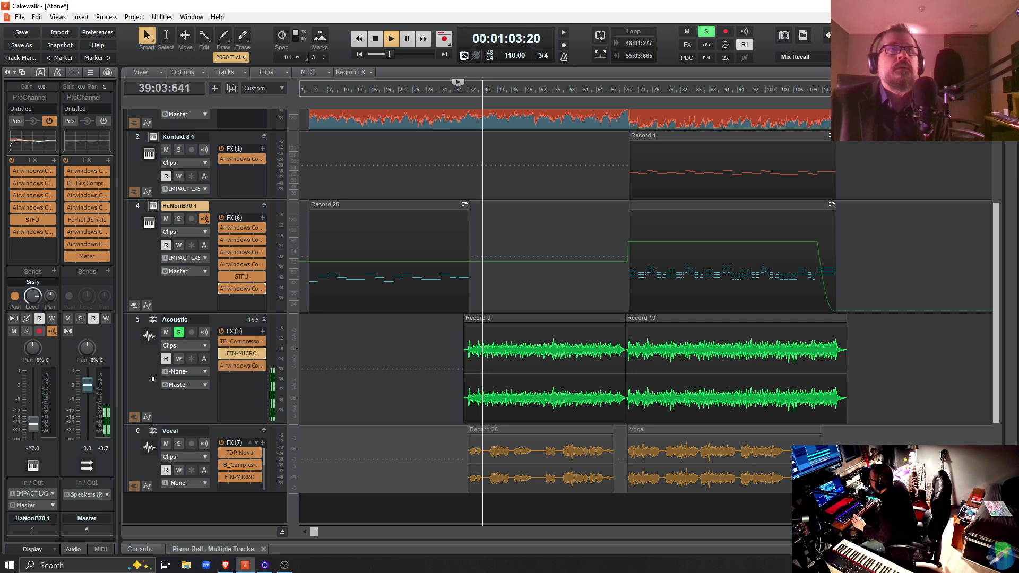
left_click(150, 378)
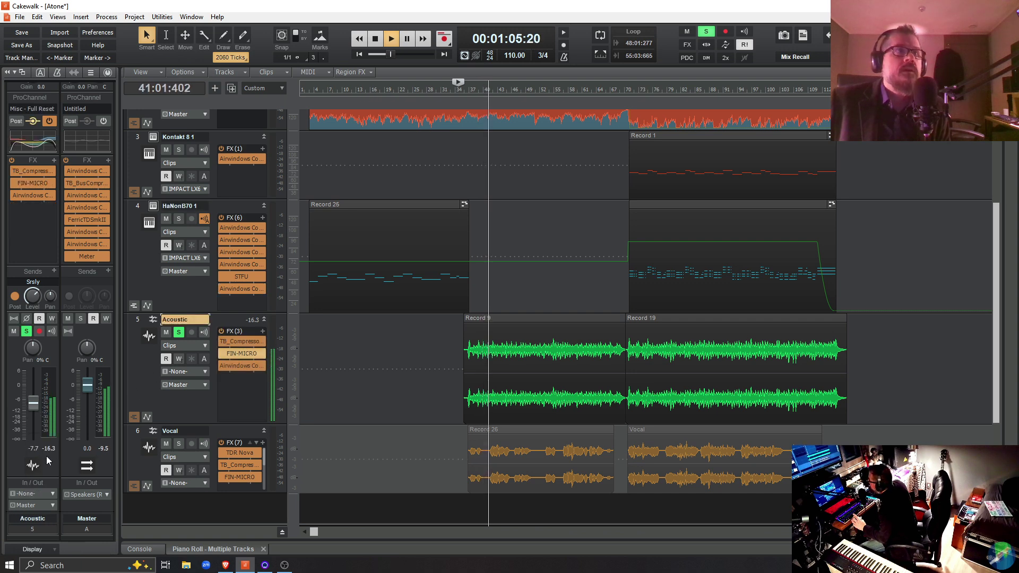
mouse_move(32, 419)
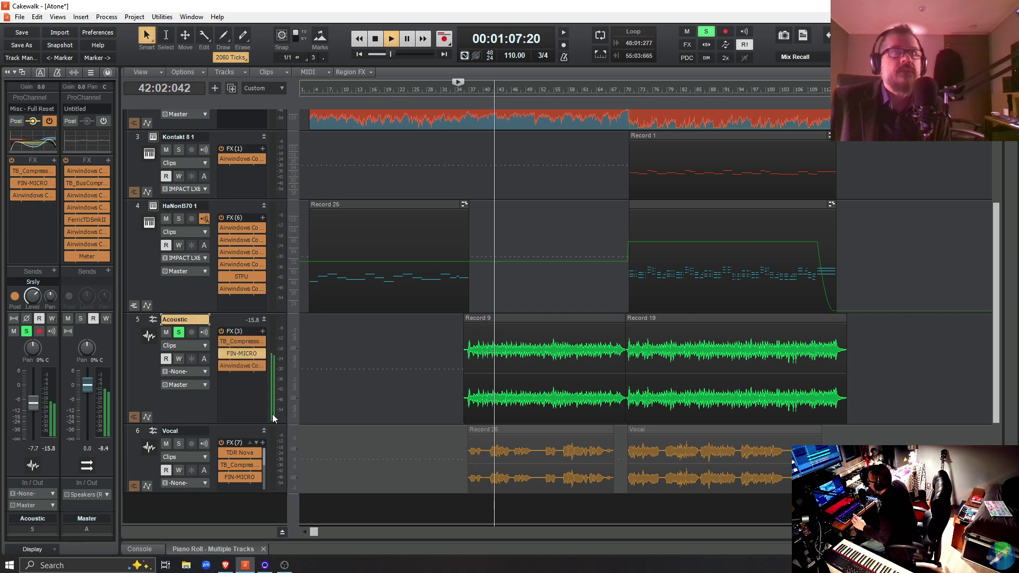
- Compare the Acoustic track with only FIN-MICRO bypassed and active, and open the plug-in's window
left_click(223, 355)
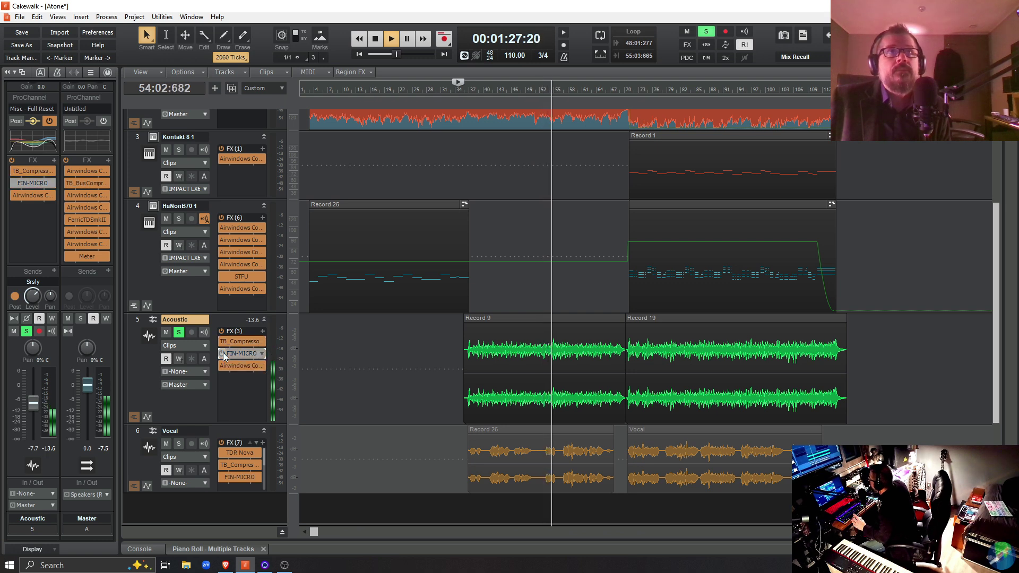
left_click(223, 354)
double_click(234, 353)
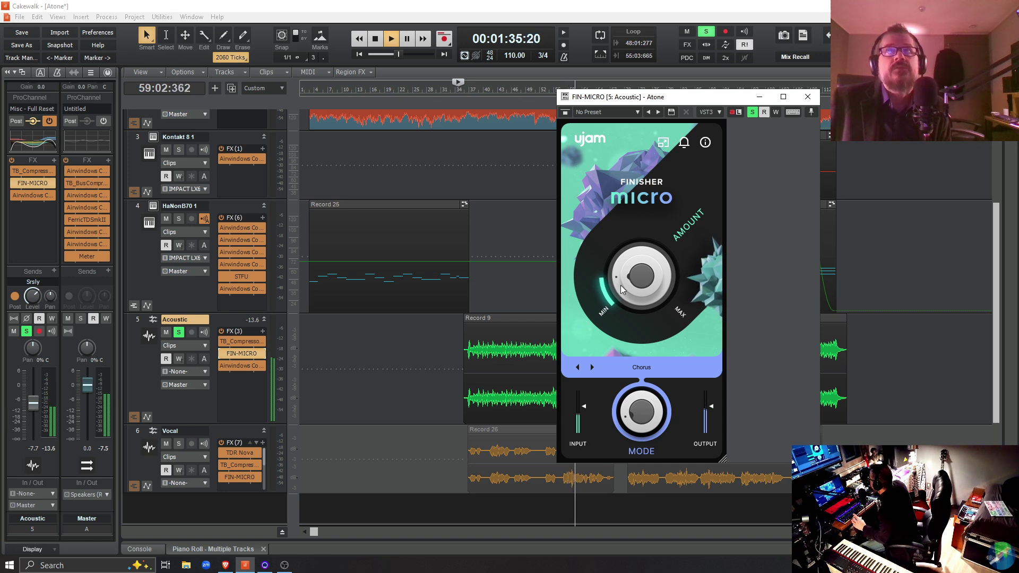
- Audition the FIN-MICRO Chorus amount at maximum, return it to near minimum, and compare the plug-in bypassed and active
left_click_drag(601, 241, 580, 145)
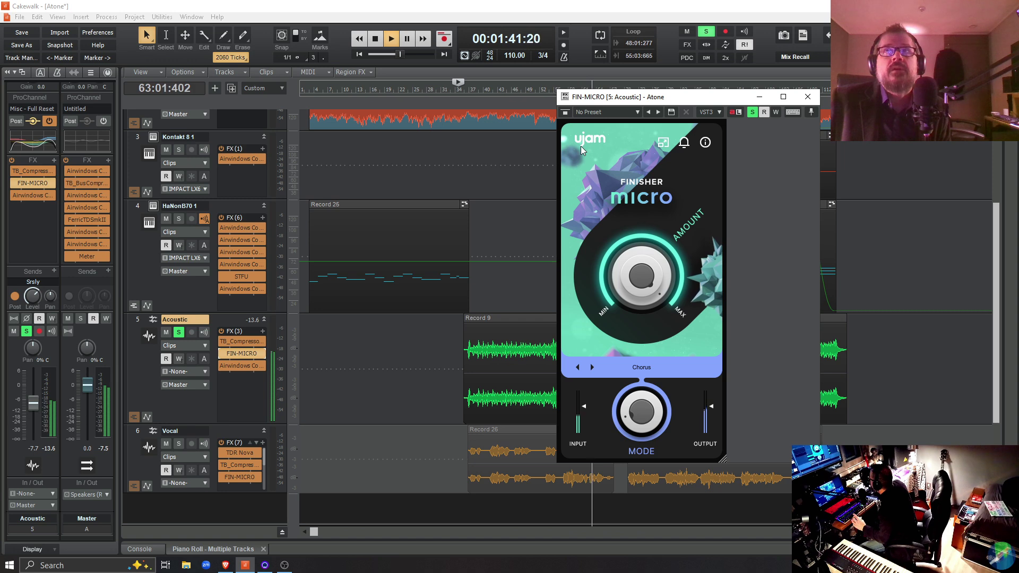
left_click_drag(581, 145, 594, 285)
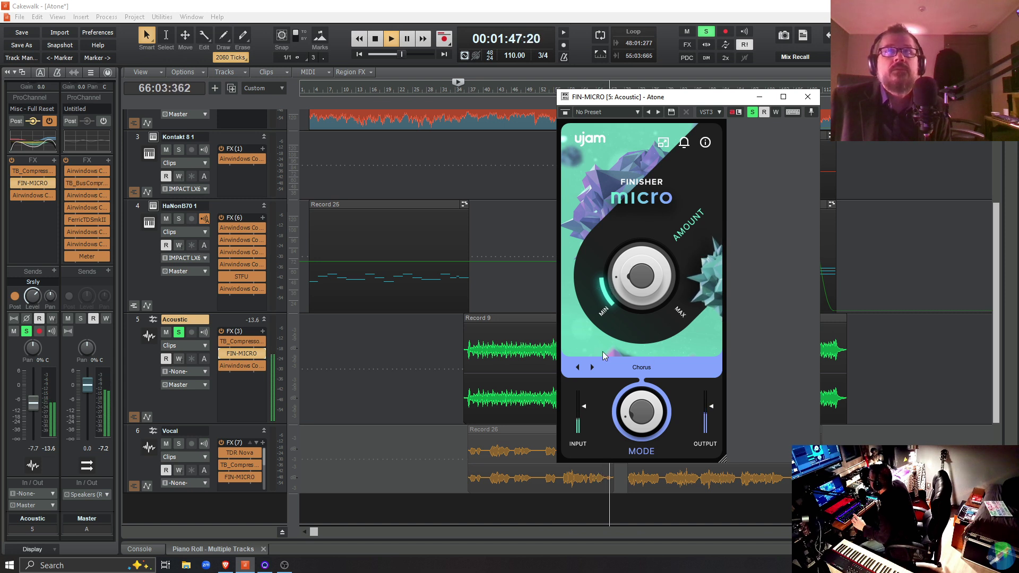
left_click(224, 355)
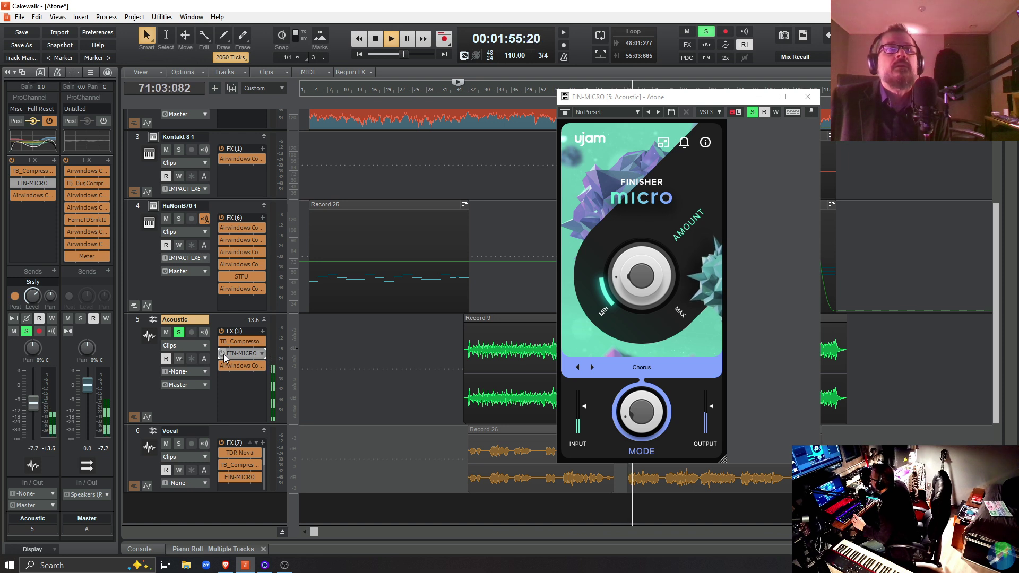
left_click(224, 355)
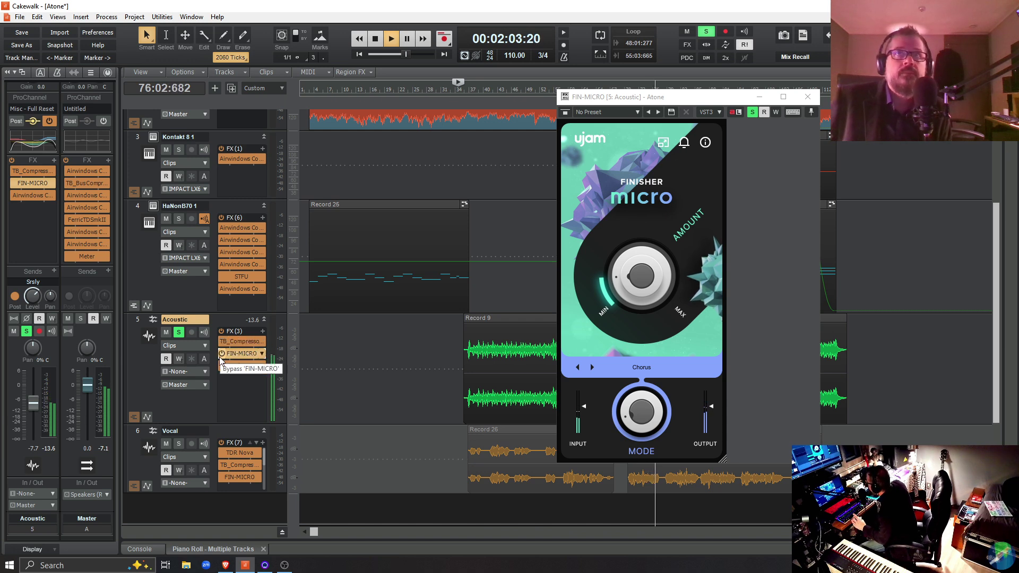
- View the Airwindows Consolidated AtmosphereChannel settings on the Acoustic track, stop playback and close the plug-in window
double_click(241, 366)
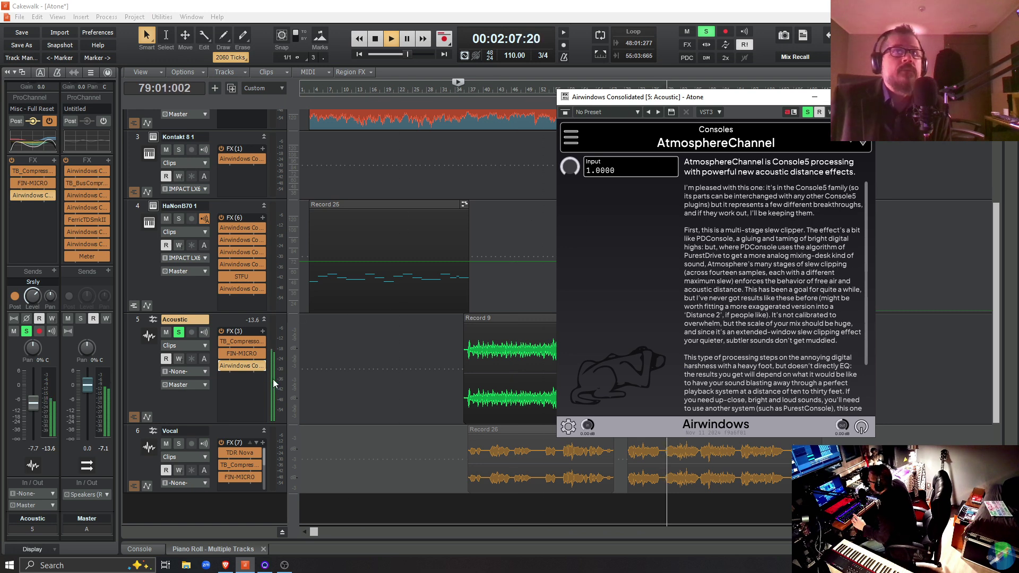
key("space")
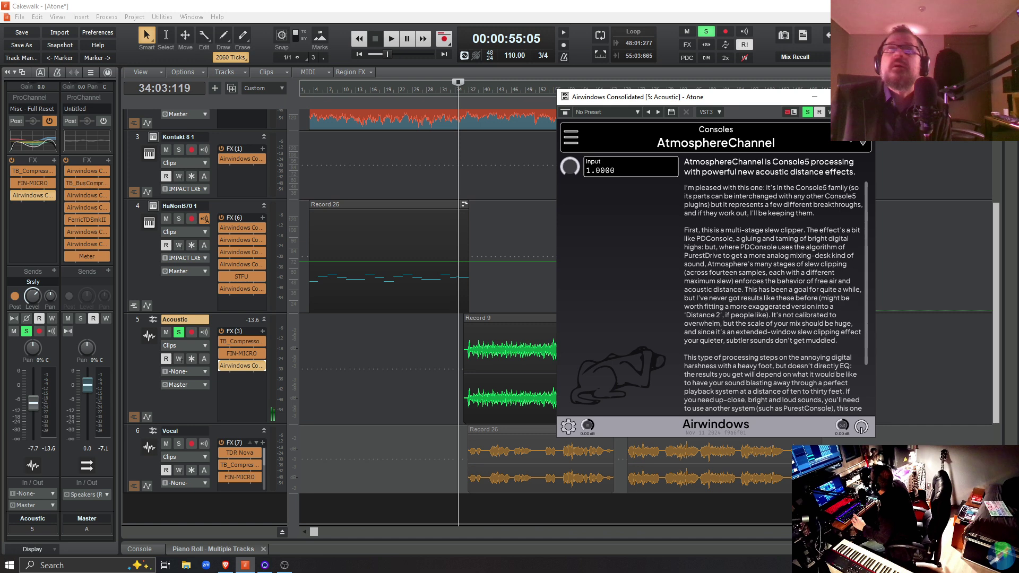
left_click(863, 96)
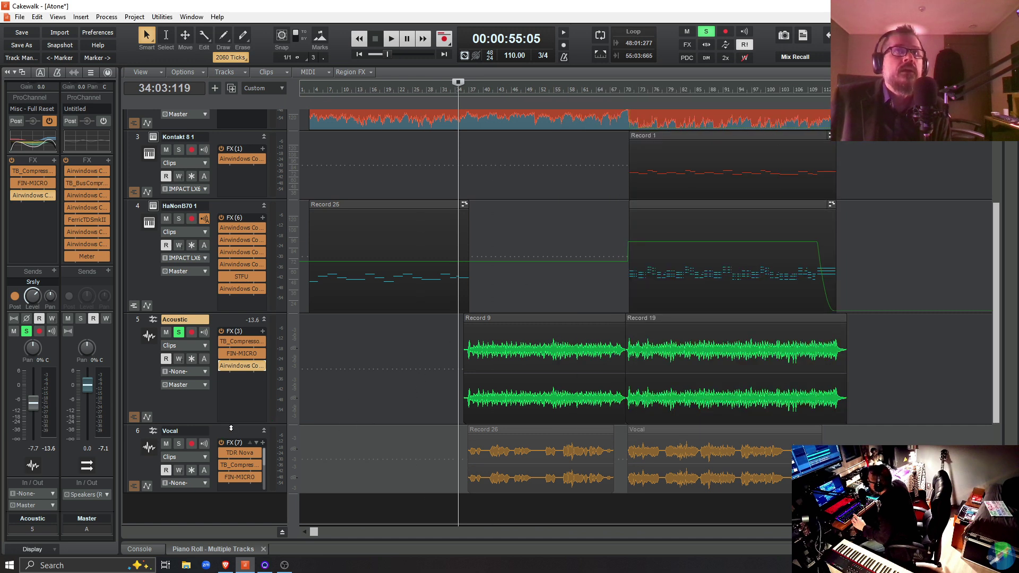
- Shrink the Acoustic track and enlarge the Vocal track to show all its effects, and move the playhead to 36:01:175
left_click_drag(231, 425, 231, 380)
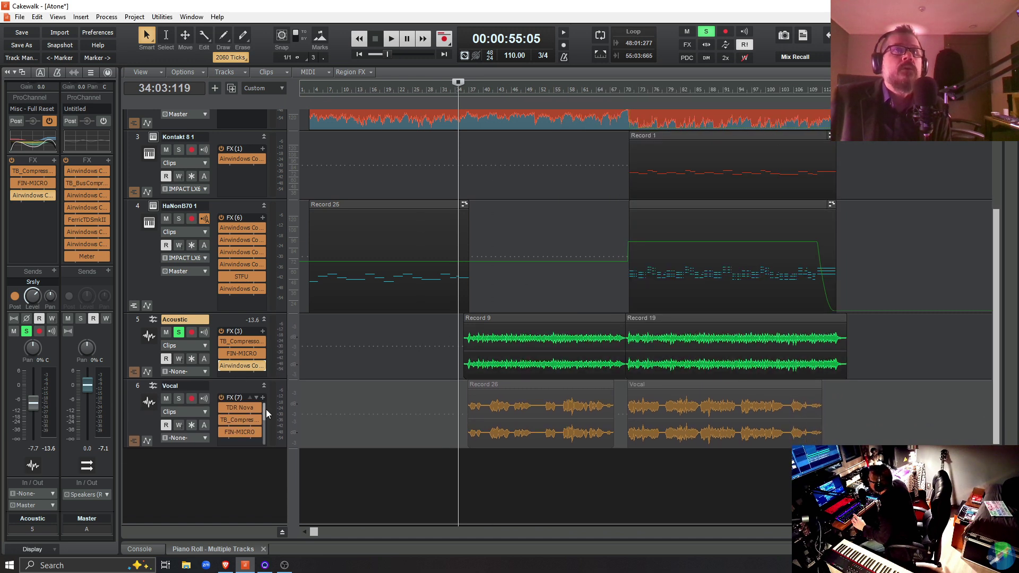
left_click_drag(228, 447, 234, 501)
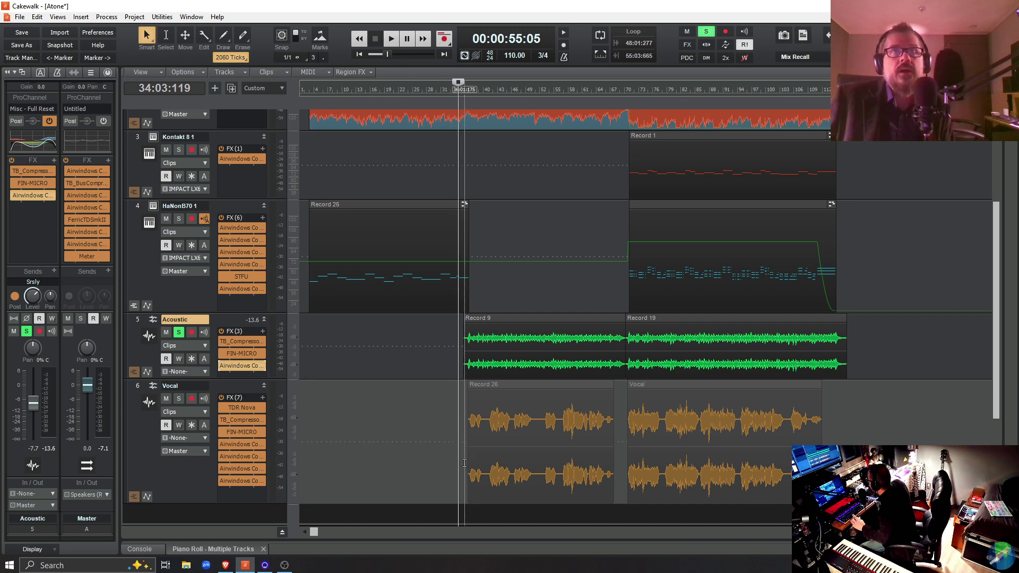
left_click(465, 461)
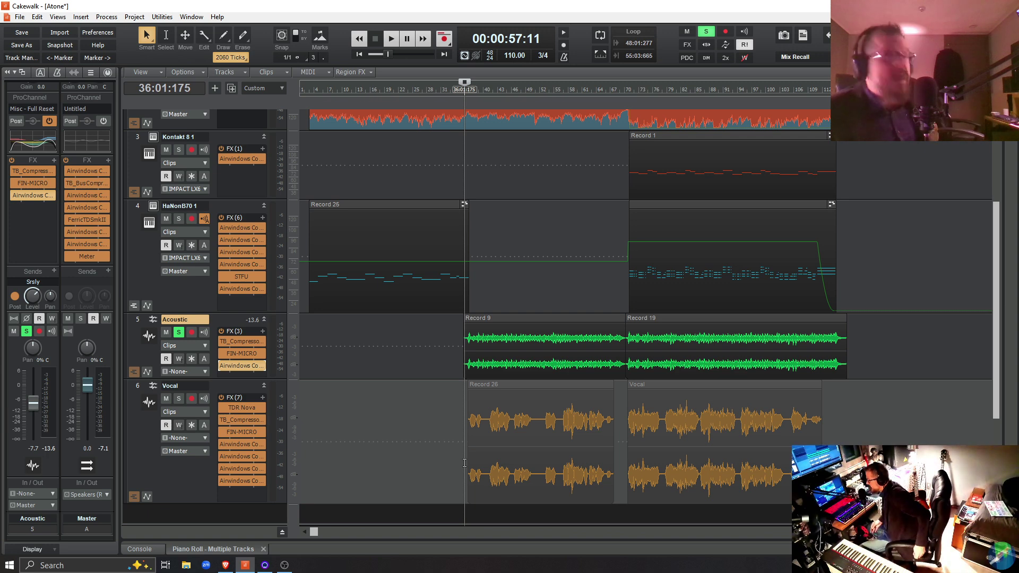
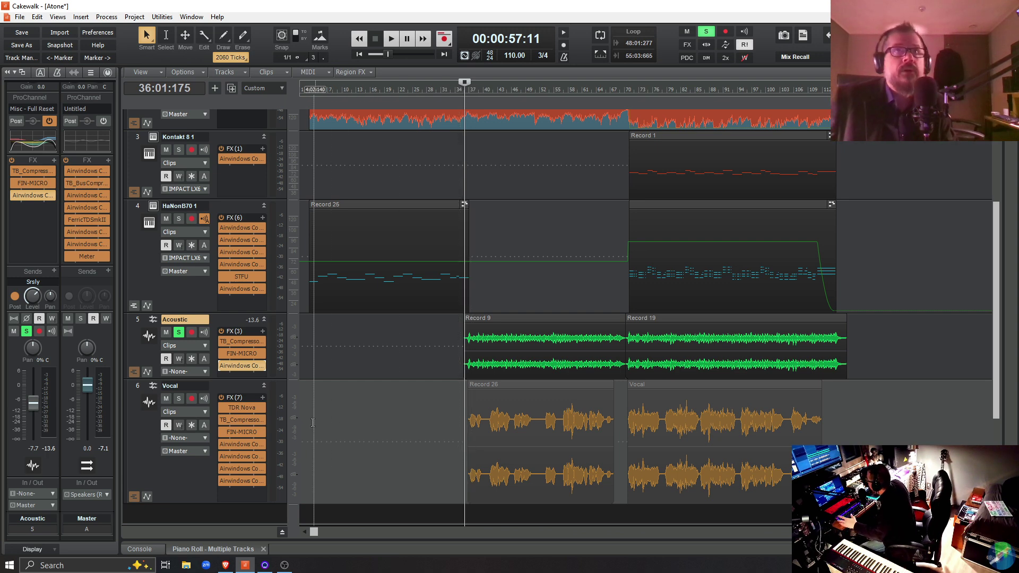
- Bypass the Vocal track's effects rack and play the track soloed in place of the Acoustic track
left_click(221, 398)
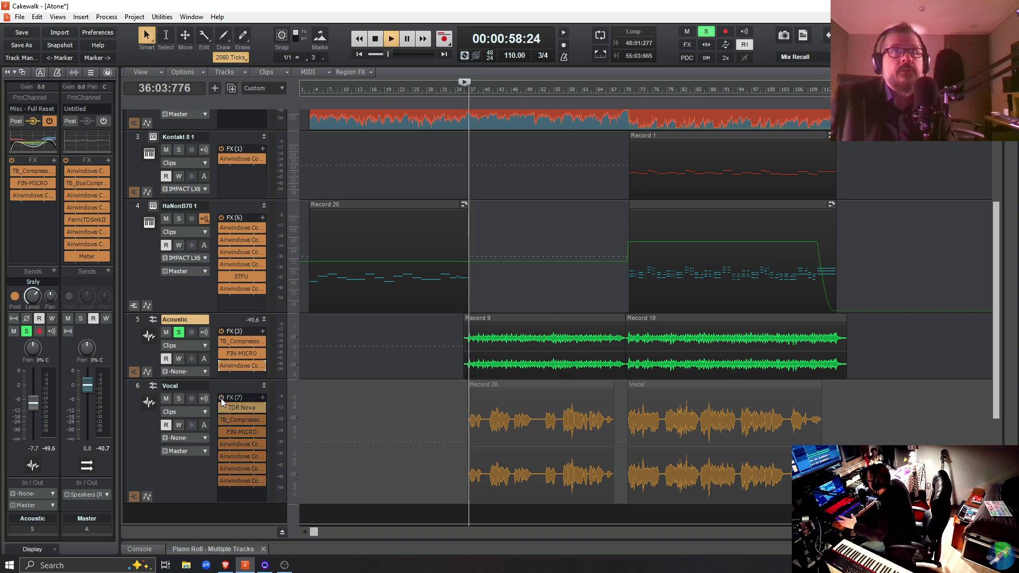
key("space")
left_click(178, 332)
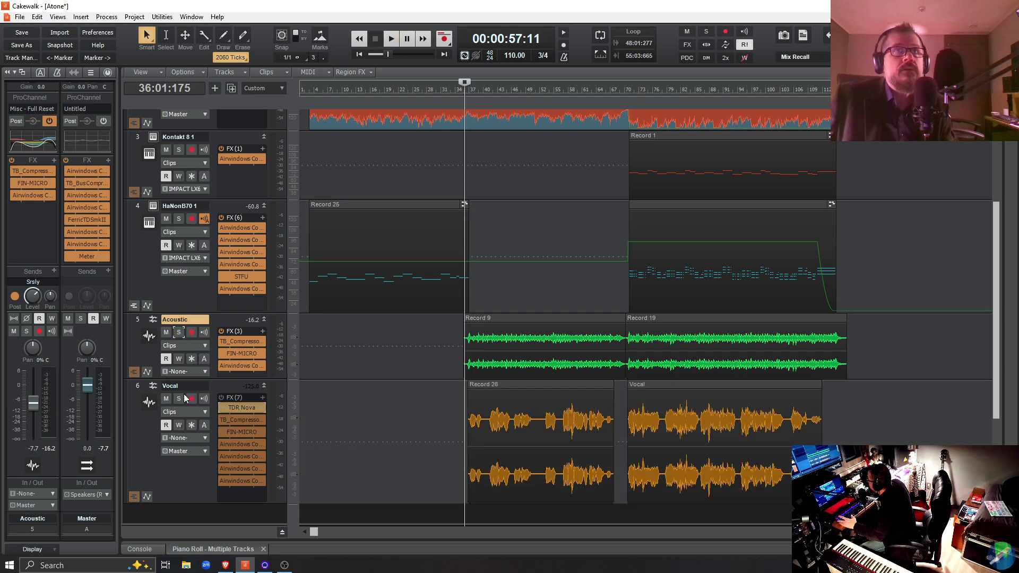
left_click(179, 399)
key("space")
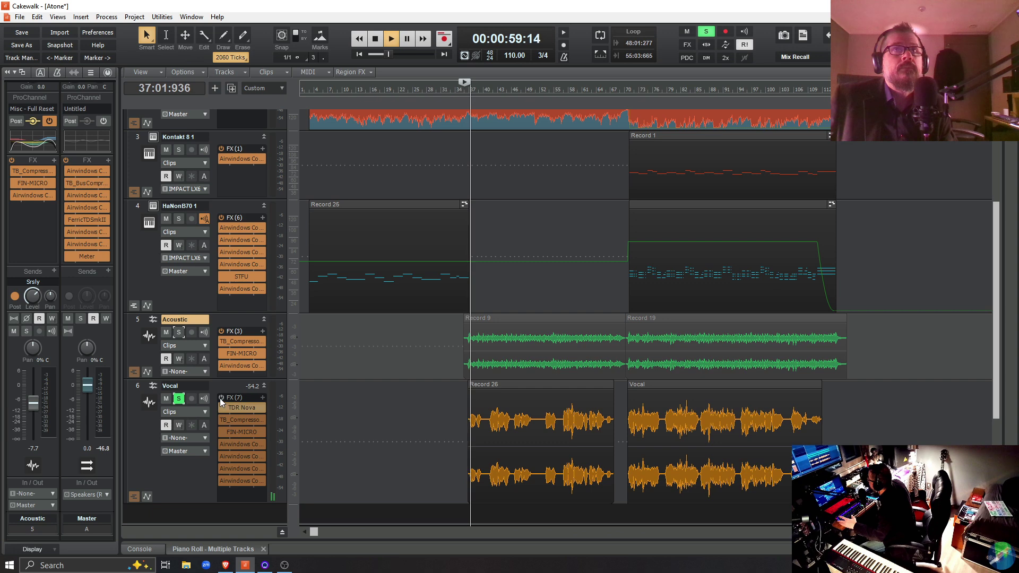
- Solo the Acoustic track alongside the Vocal, re-enable the Vocal effects rack during playback, and stop after listening
left_click(178, 333)
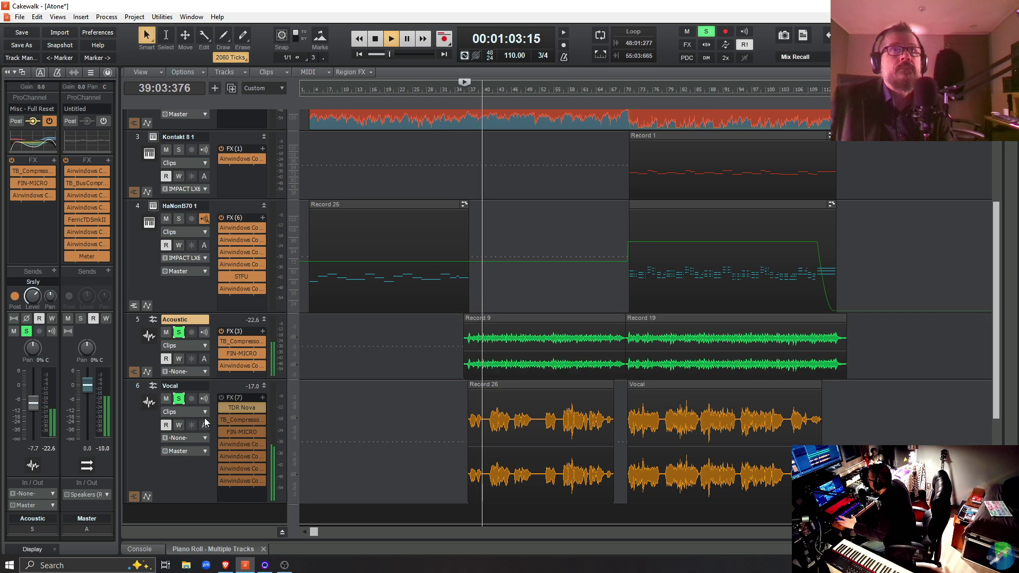
left_click(221, 397)
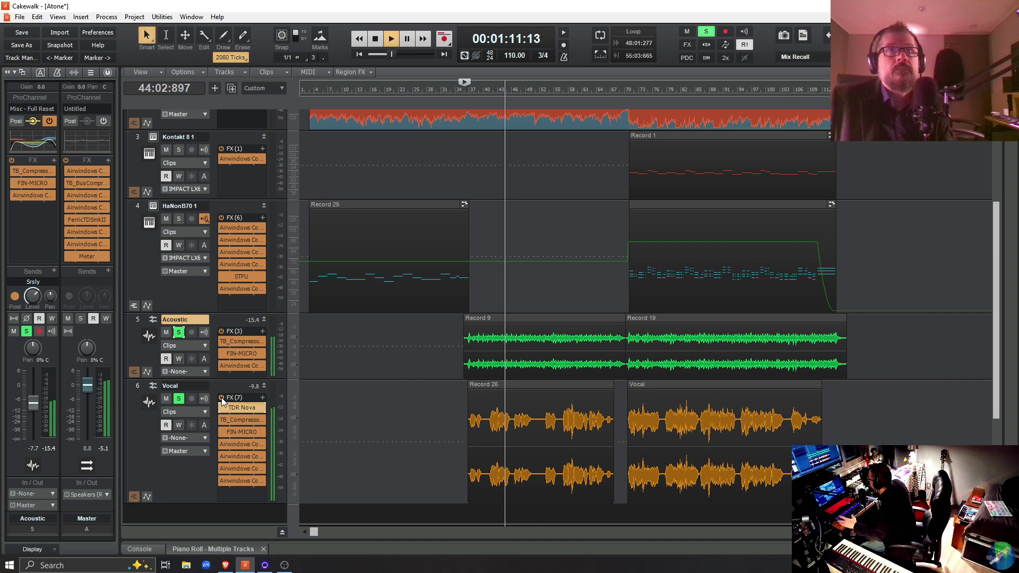
key("space")
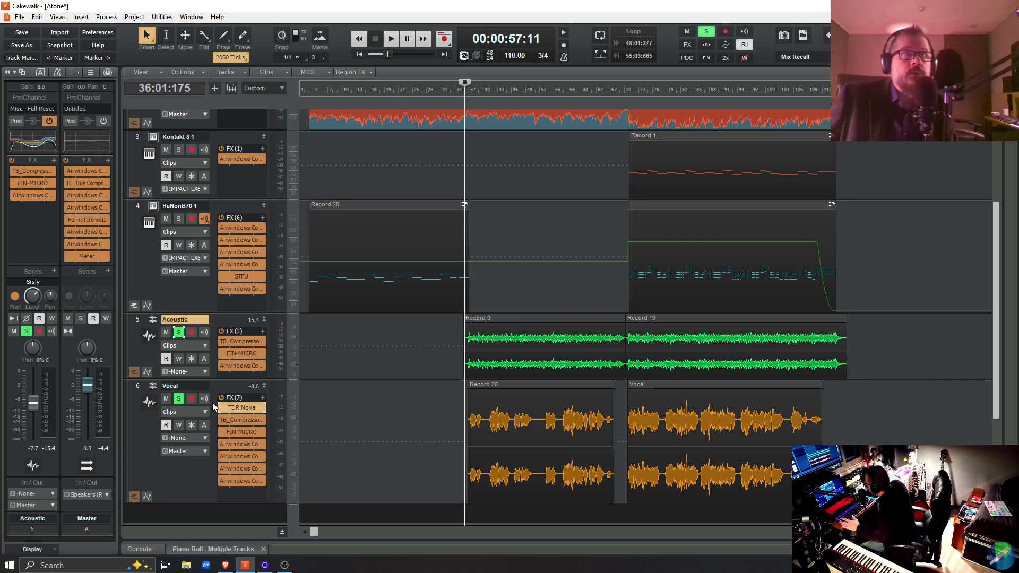
- View the Vocal track's TDR Nova equalizer alongside the Acoustic track's ProChannel modules, and close the TDR Nova window
double_click(243, 410)
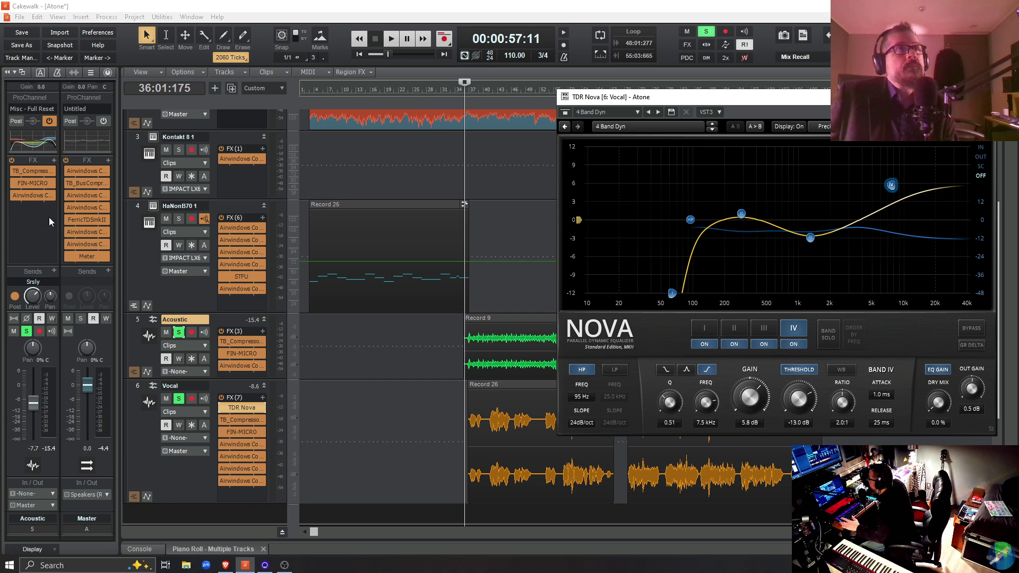
left_click(107, 73)
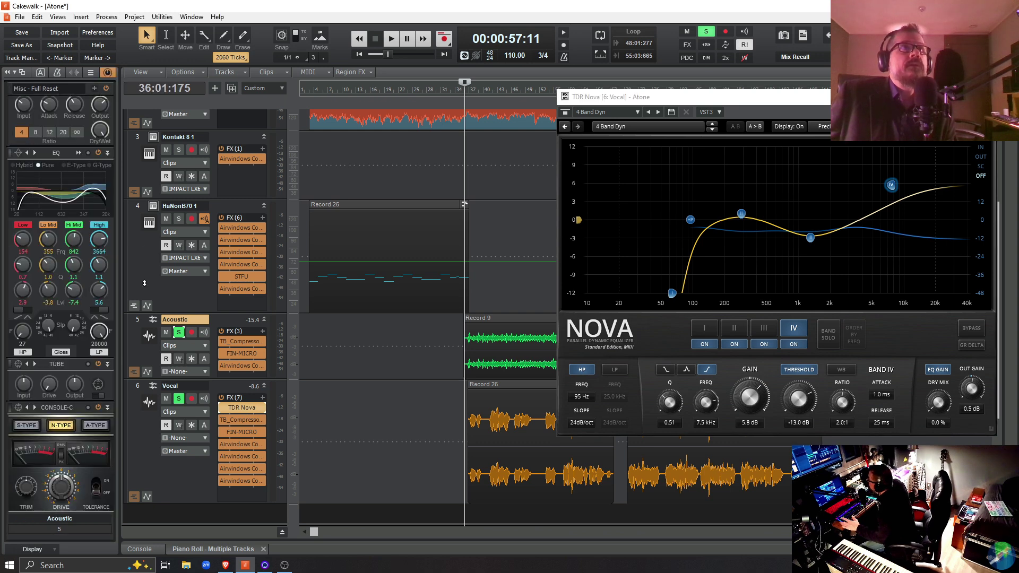
scroll(144, 283, "up", 3)
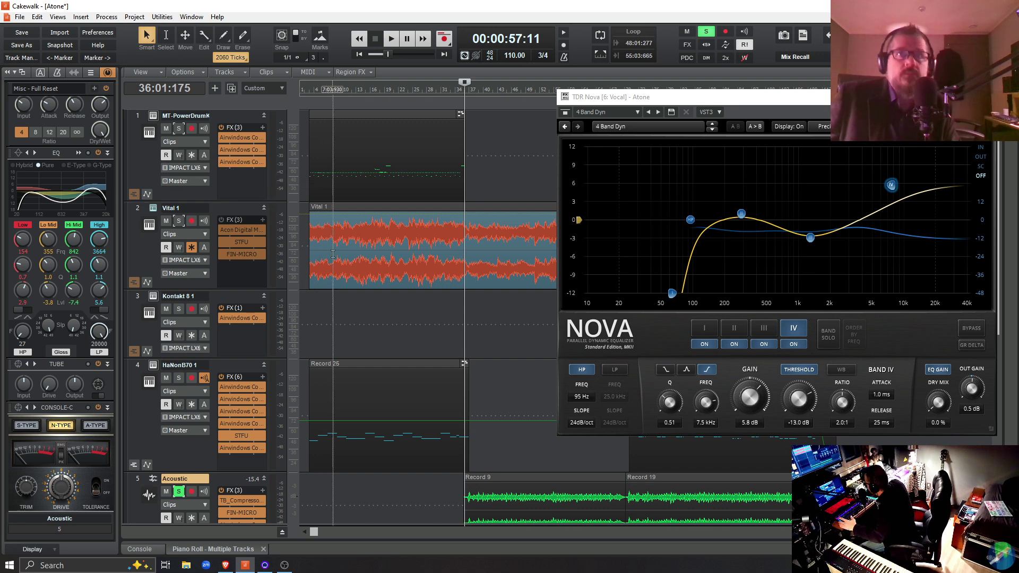
left_click(988, 96)
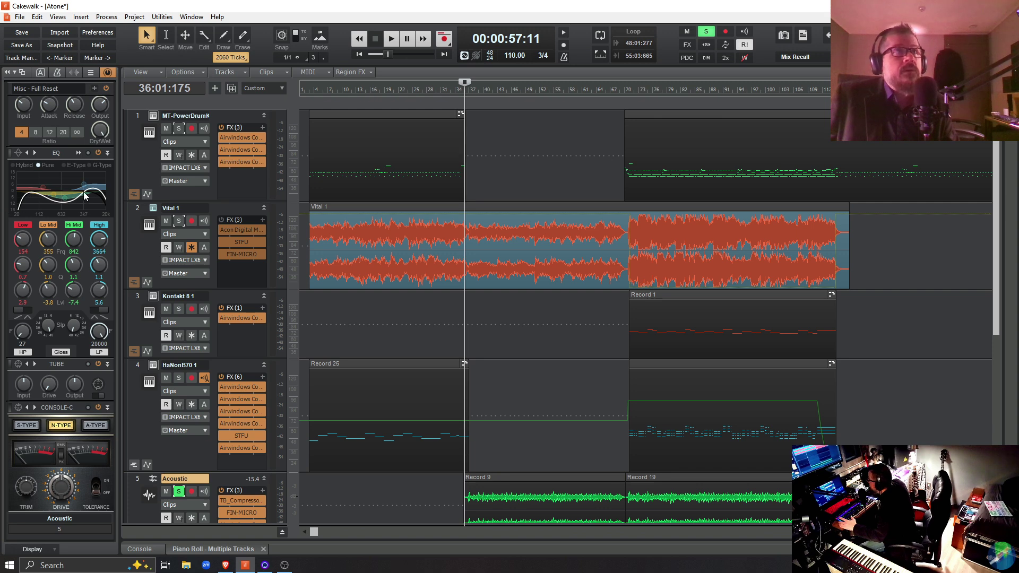
- Check which ProChannel EQ preset the MT-PowerDrumKit 1 track uses, leaving the preset unchanged
left_click(148, 160)
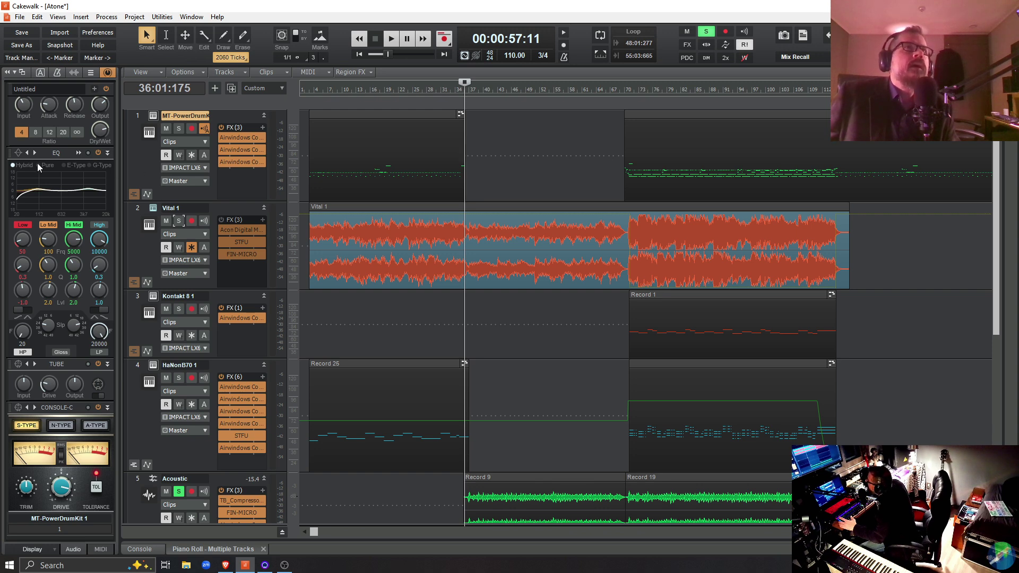
left_click(19, 153)
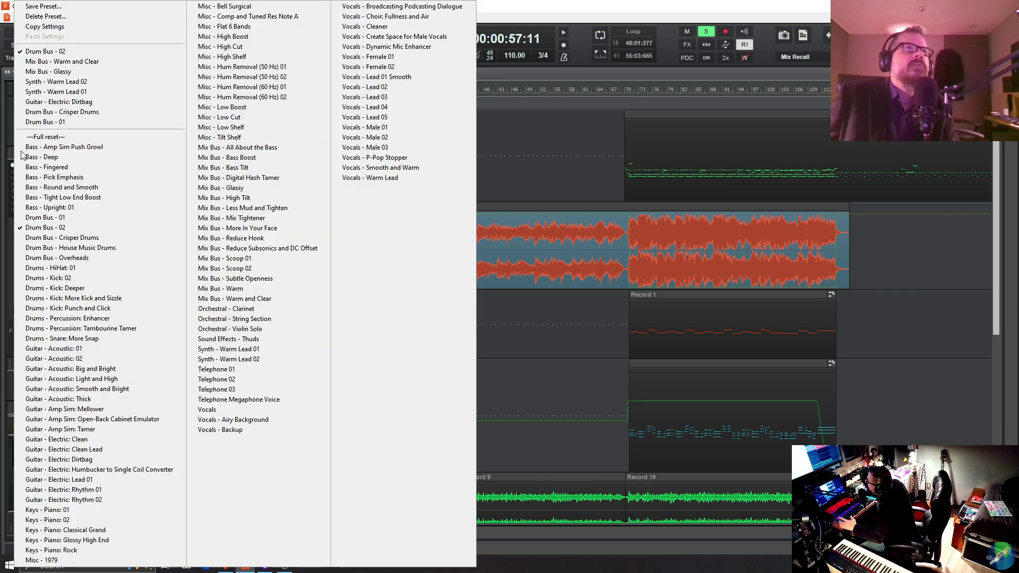
left_click(472, 28)
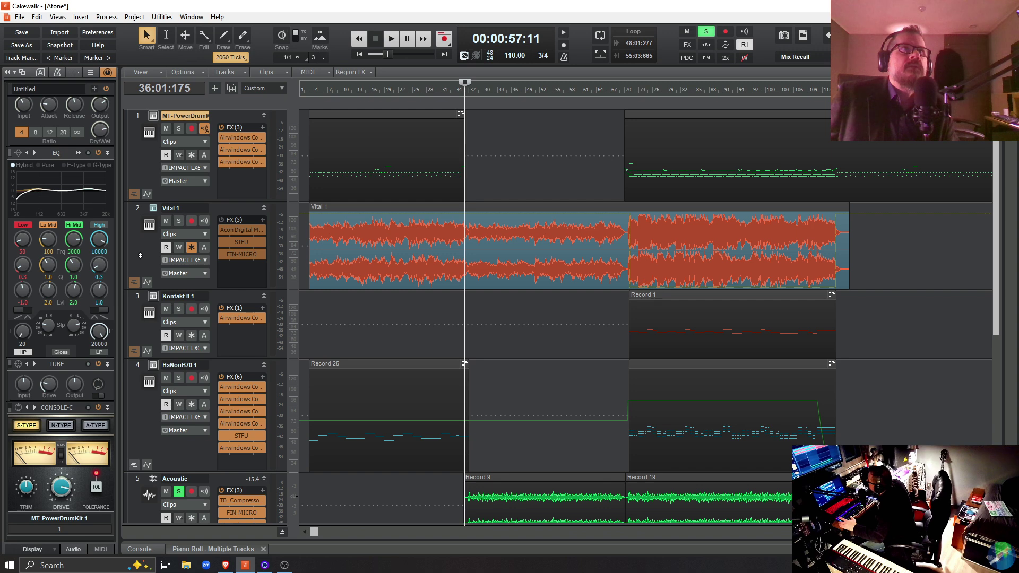
- Check which ProChannel EQ preset the Vital 1 track uses, leaving the preset unchanged
left_click(140, 255)
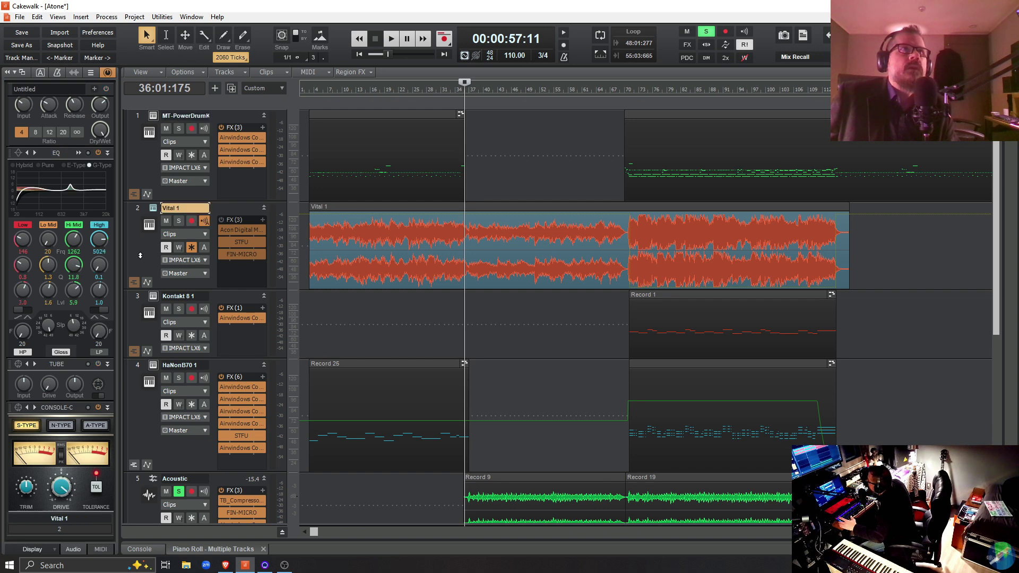
left_click(18, 153)
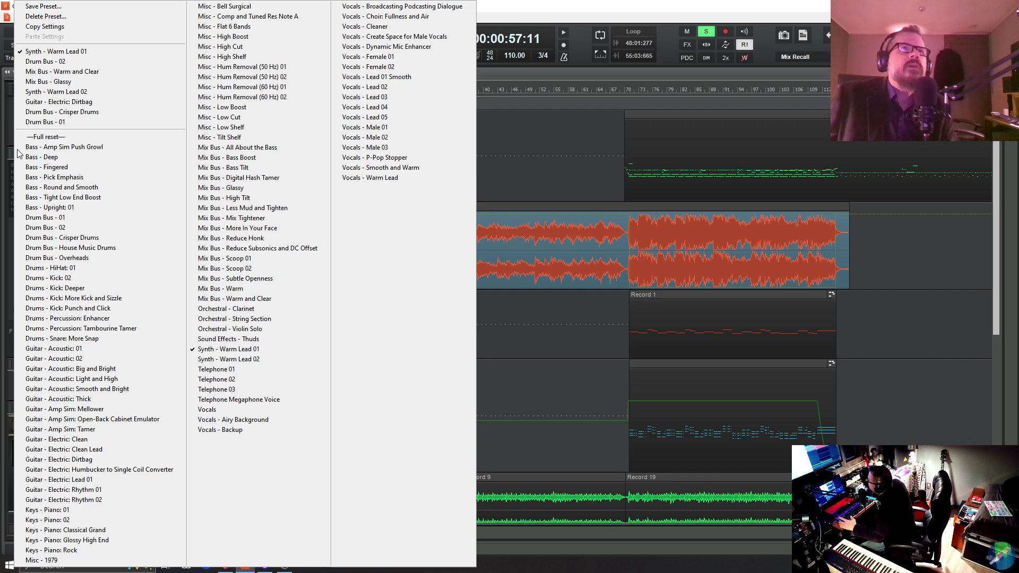
left_click(547, 10)
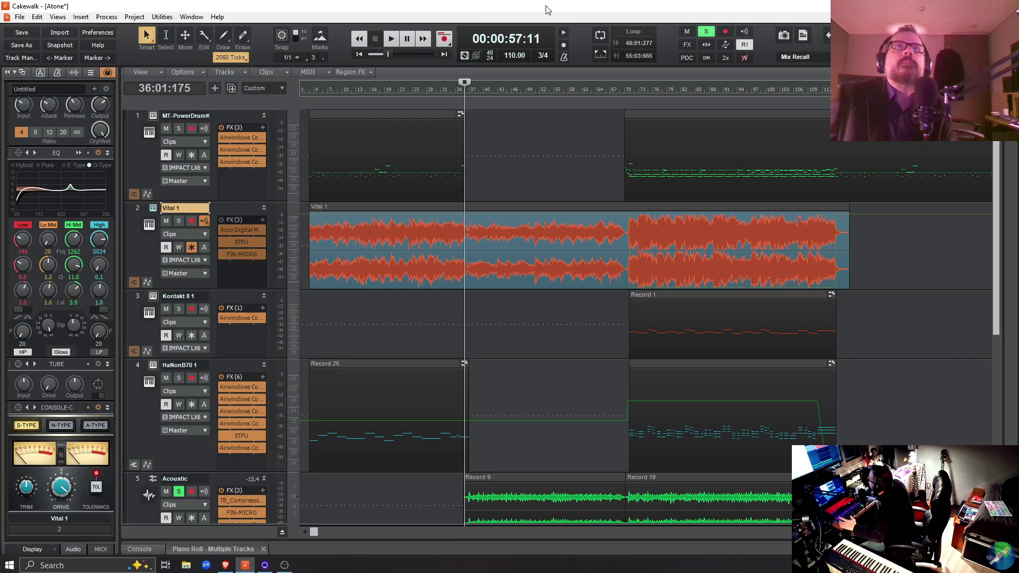
- Inspect the ProChannel EQ settings of the Kontakt 8 1 and HaNonB70 1 tracks
left_click(135, 325)
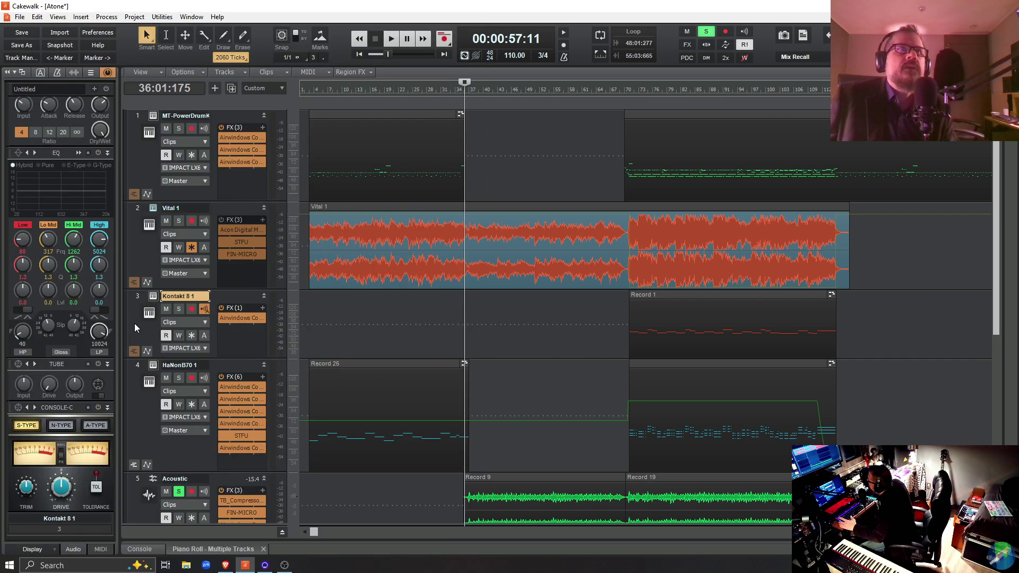
left_click(146, 429)
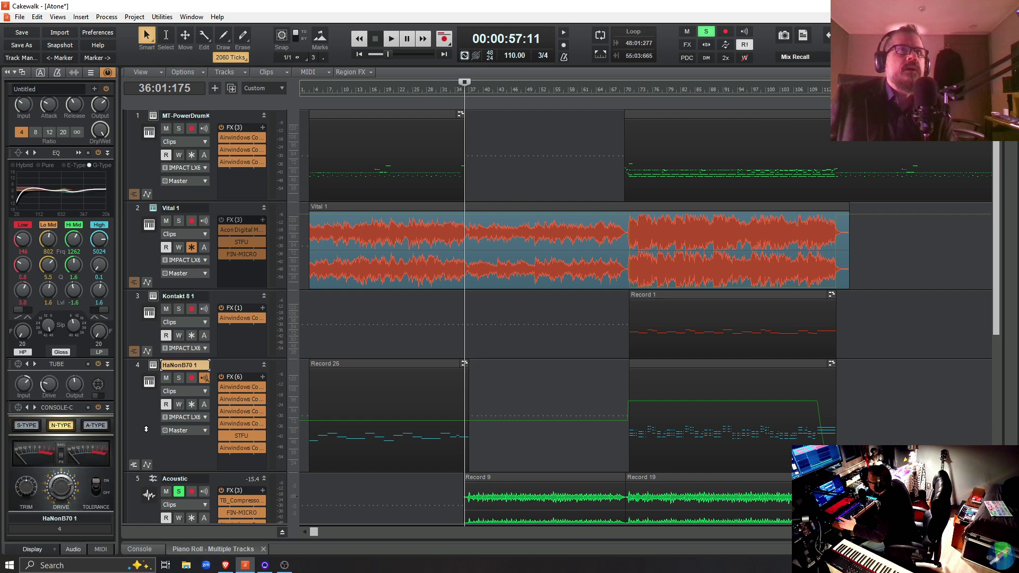
- Check which ProChannel EQ presets the HaNonB70 1 and Acoustic tracks use, leaving both presets unchanged
left_click(17, 154)
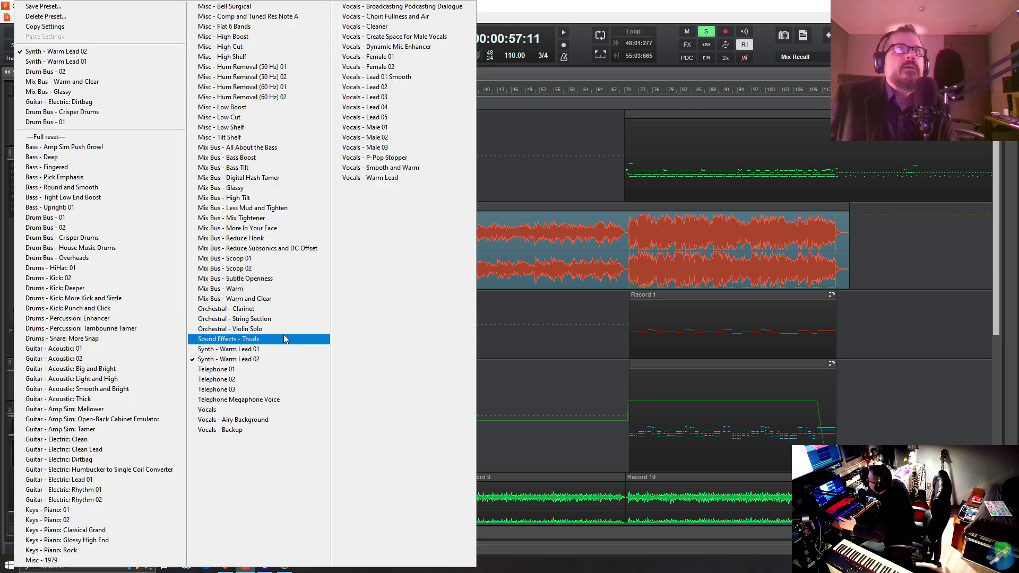
left_click(626, 20)
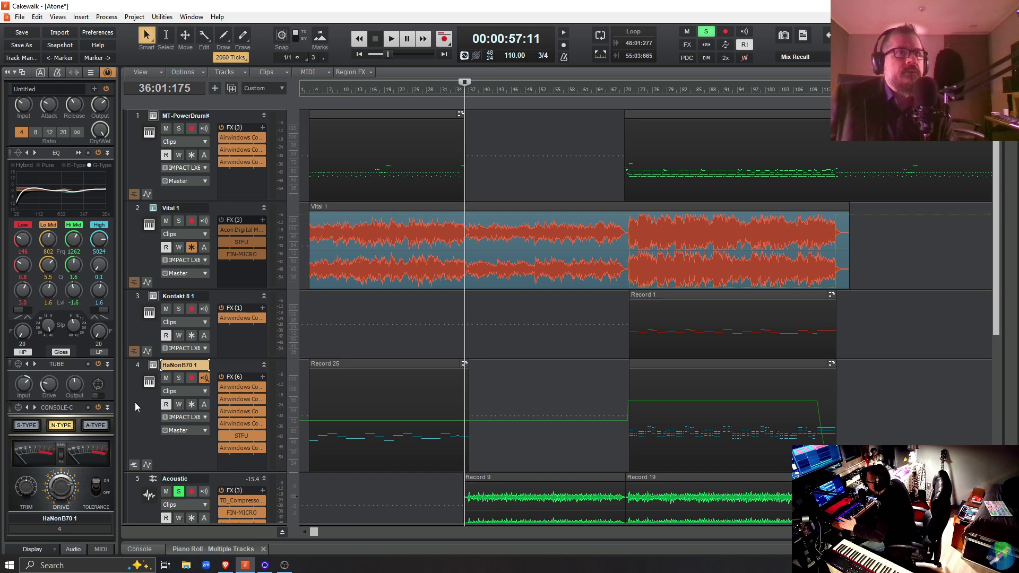
scroll(136, 402, "down", 3)
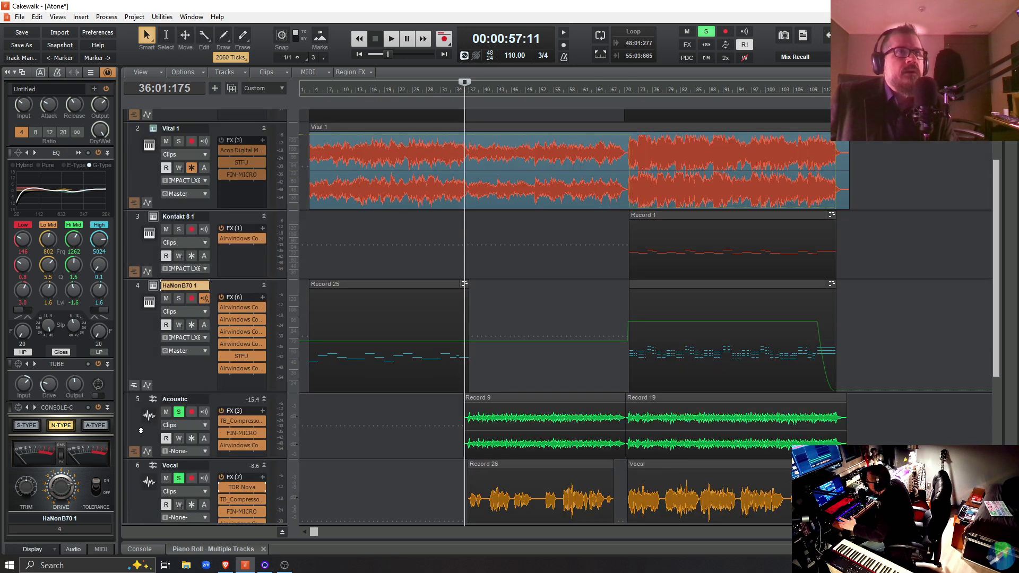
left_click(141, 430)
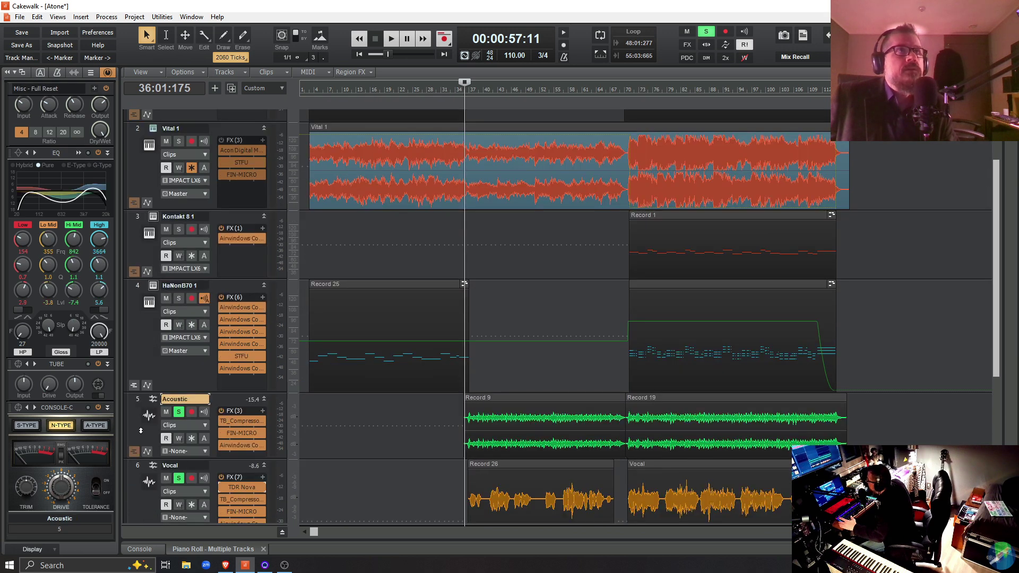
left_click(17, 154)
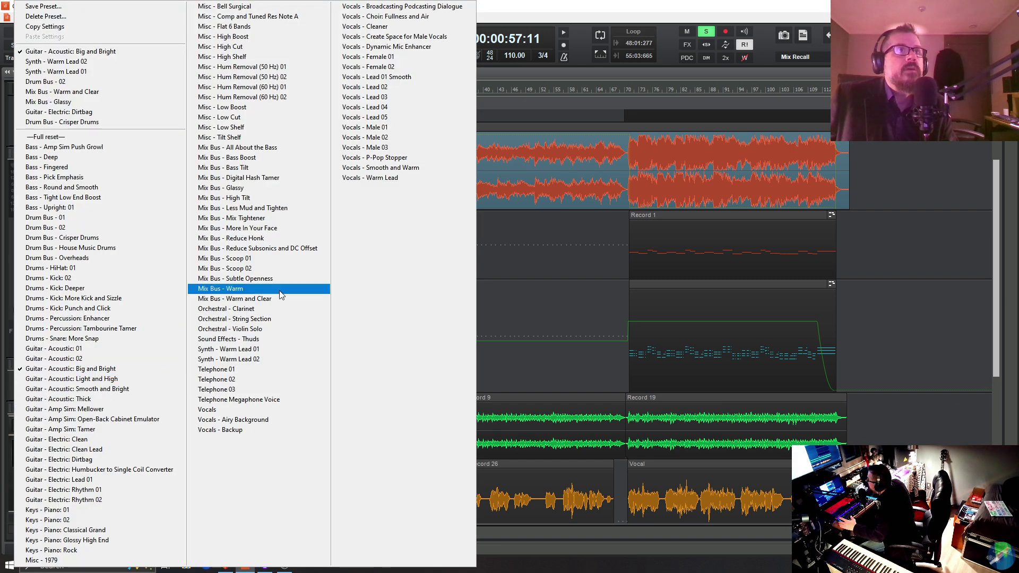
left_click(575, 27)
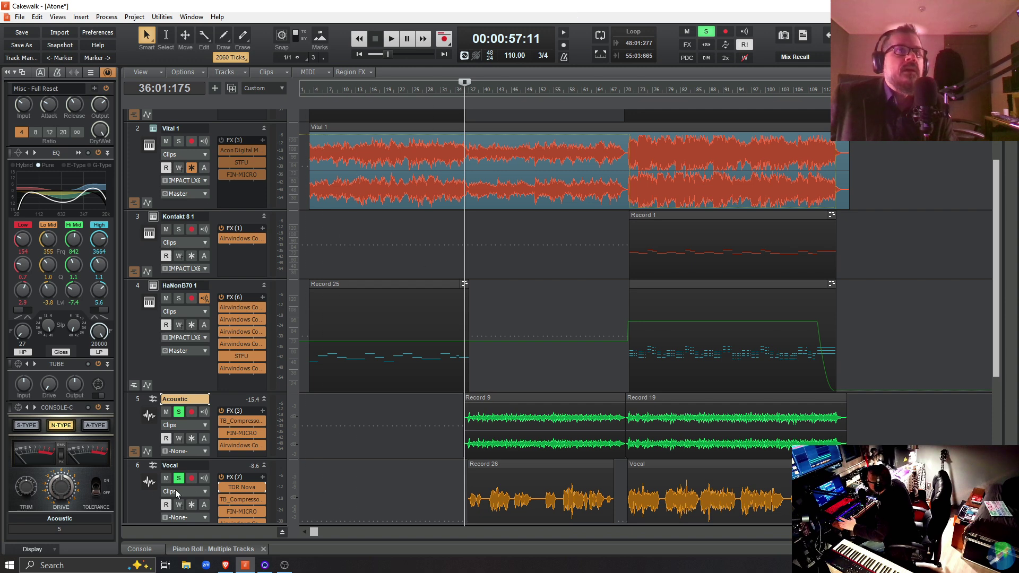
- Check which ProChannel EQ preset the Vocal track uses without changing it, and return the inspector to the channel strips
left_click(135, 501)
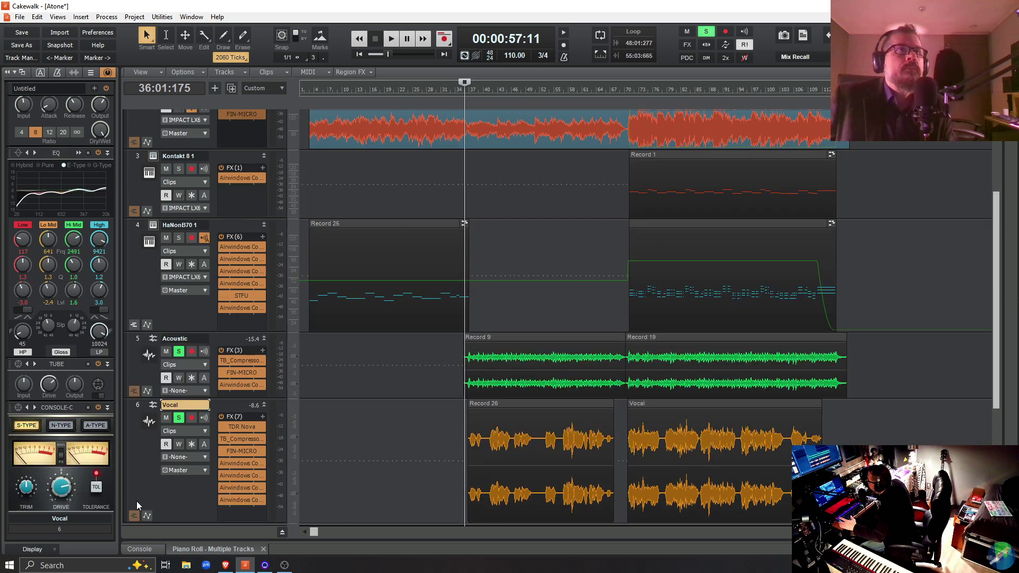
left_click(17, 154)
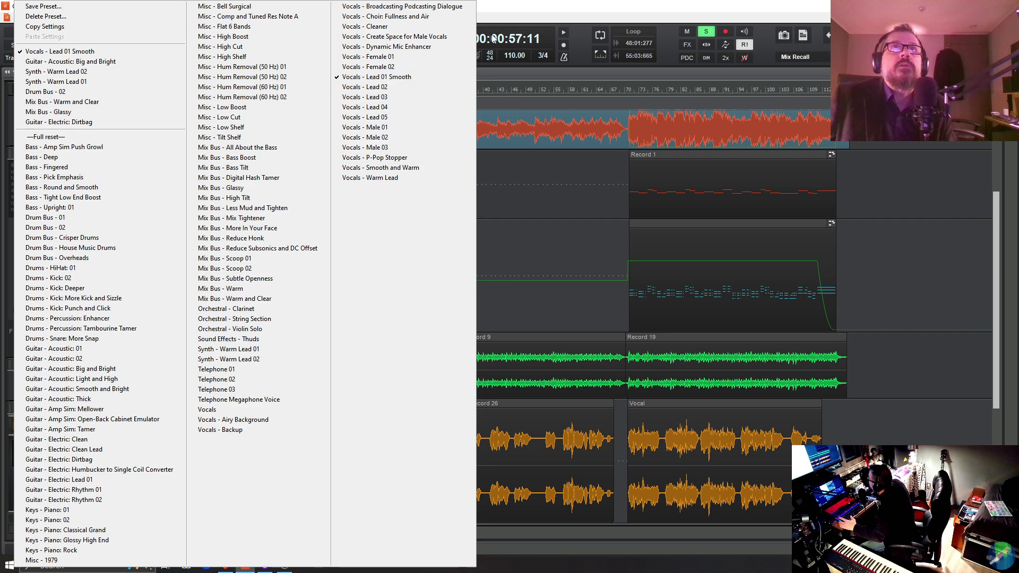
left_click(519, 9)
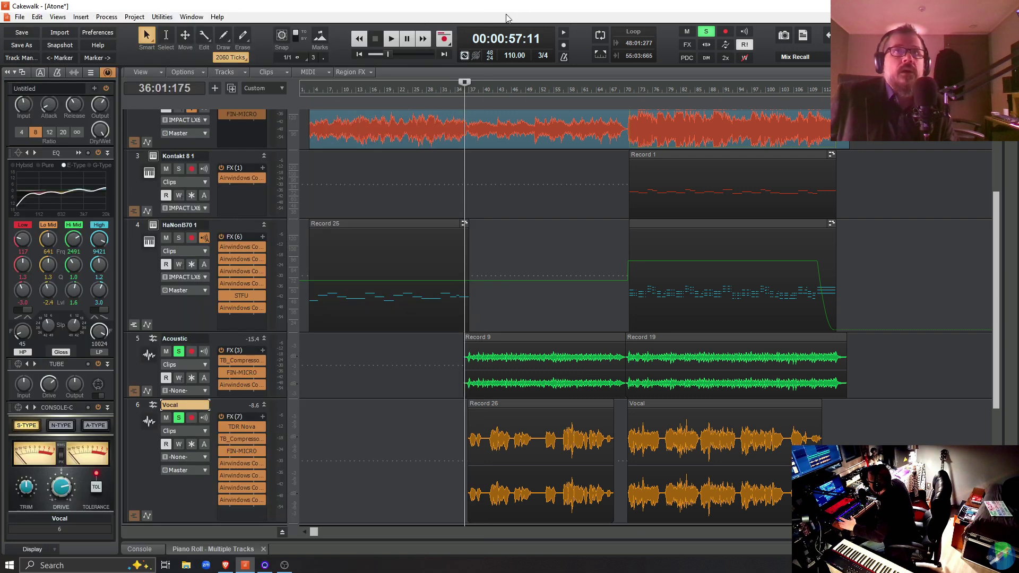
left_click(109, 72)
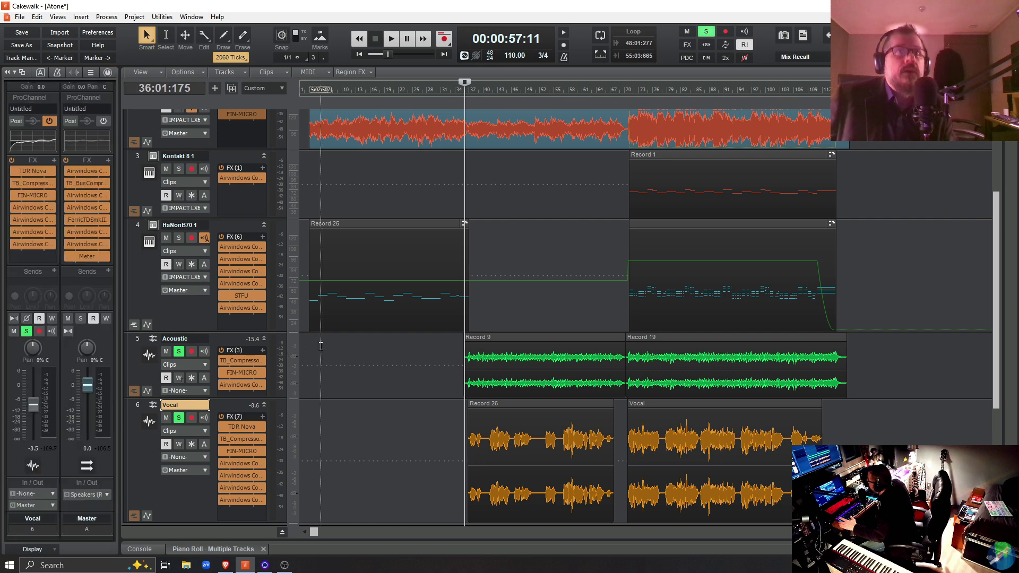
- Inspect the Vocal track's TDR Nova equalizer and TB_Compressor settings, and close the compressor window
double_click(236, 427)
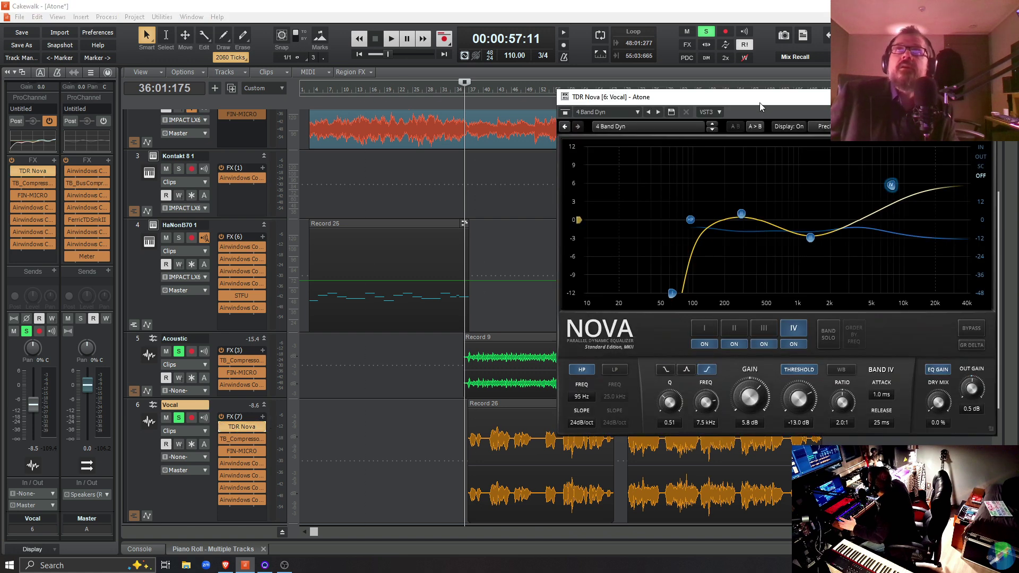
left_click_drag(759, 103, 541, 101)
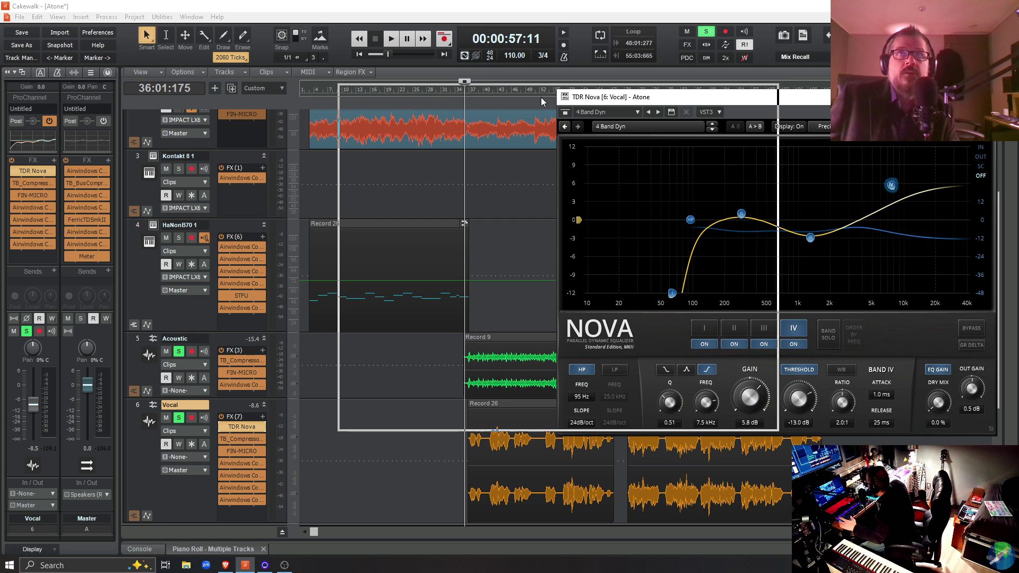
left_click_drag(541, 101, 541, 100)
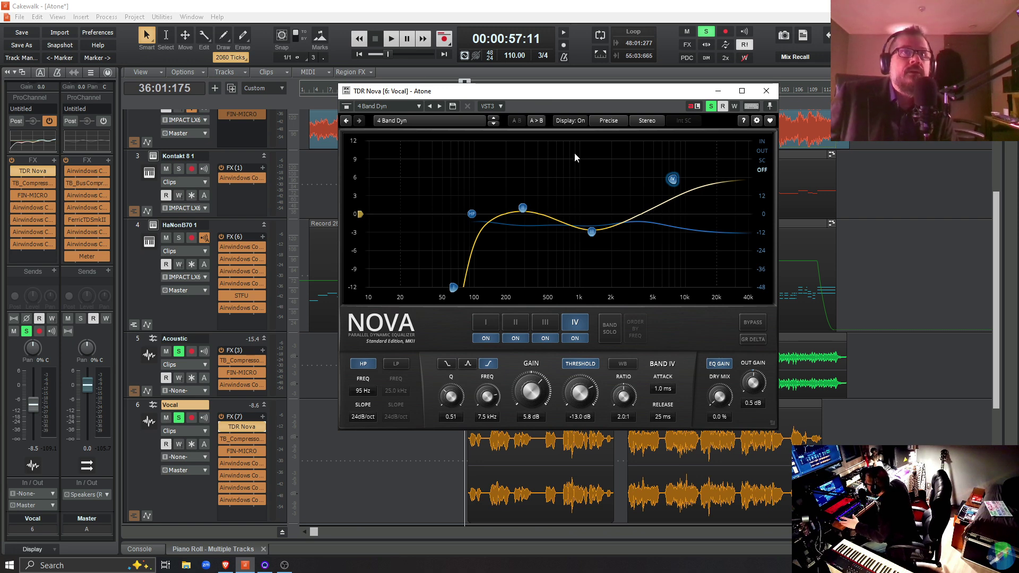
double_click(234, 441)
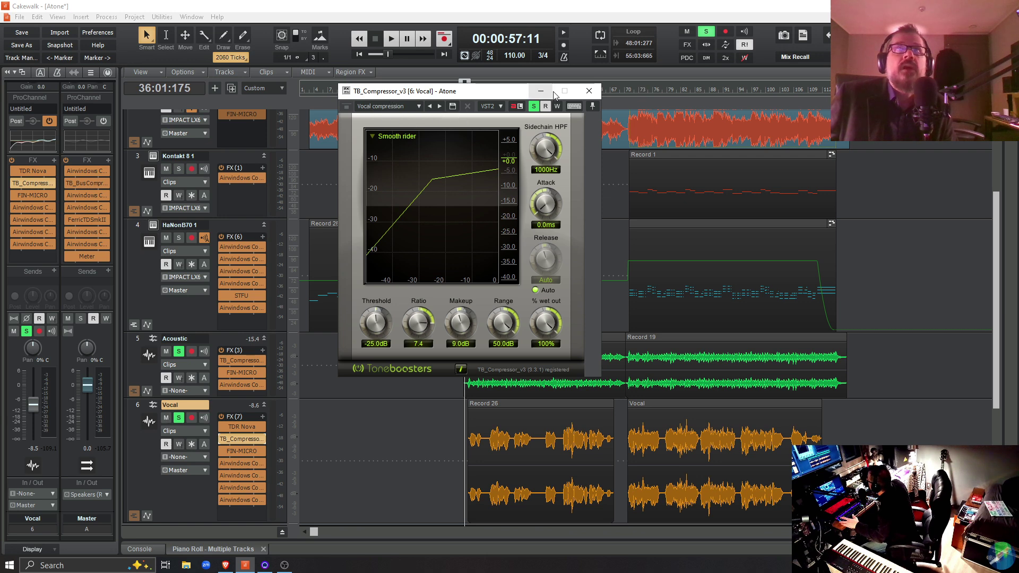
left_click(590, 90)
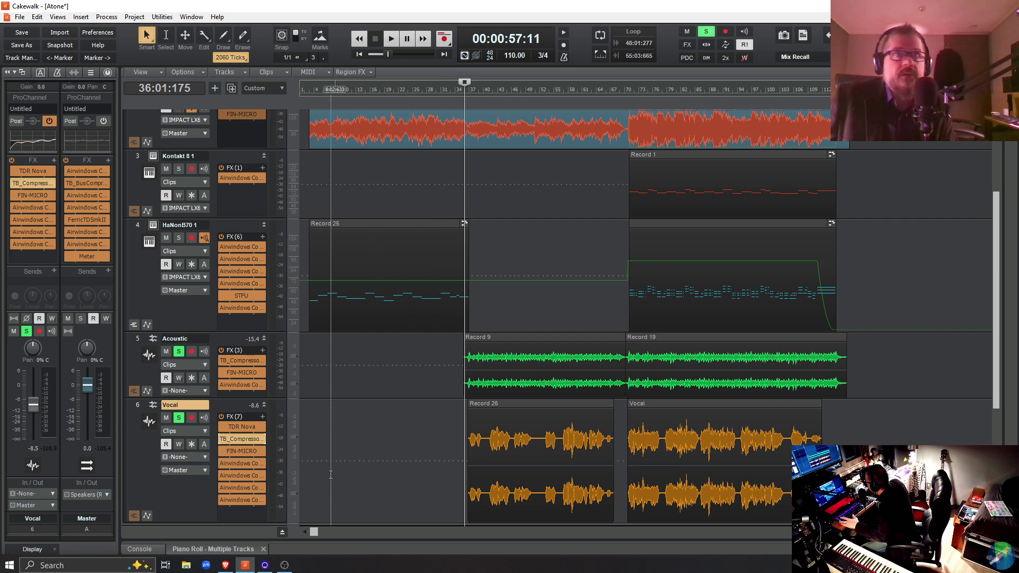
- Inspect the Vocal track's FIN-MICRO settings and its first Airwindows Consolidated effect, and close the effect window
double_click(238, 450)
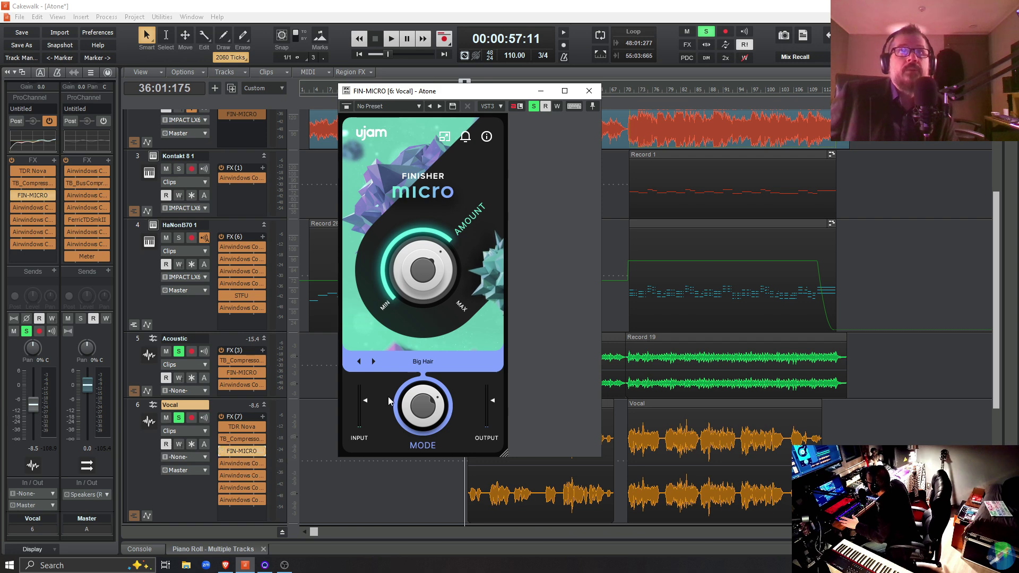
left_click(244, 465)
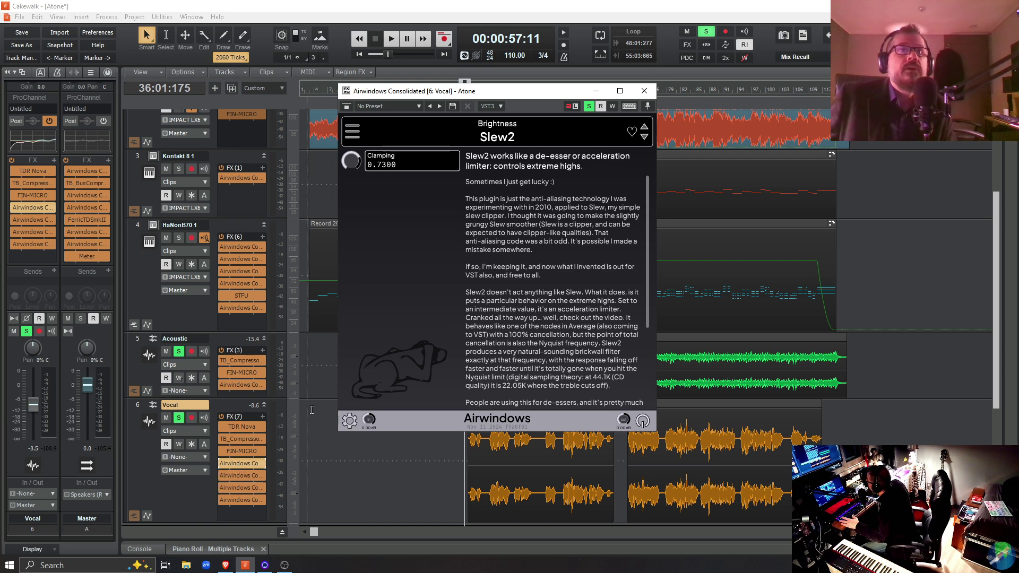
left_click(644, 91)
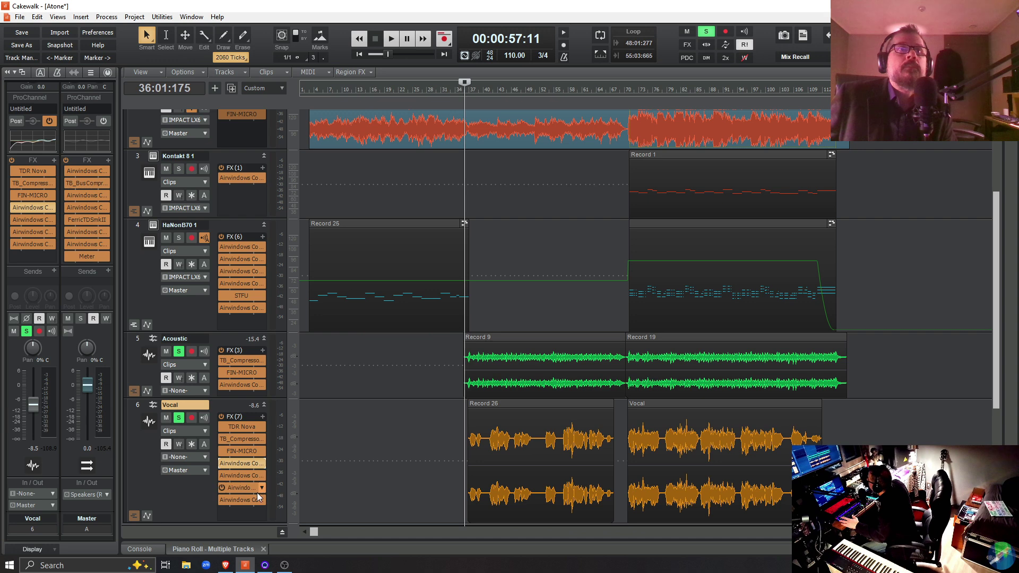
- Open the Vocal track's BrightAmbience2 effect and compare the sound with it bypassed and enabled during playback
double_click(241, 475)
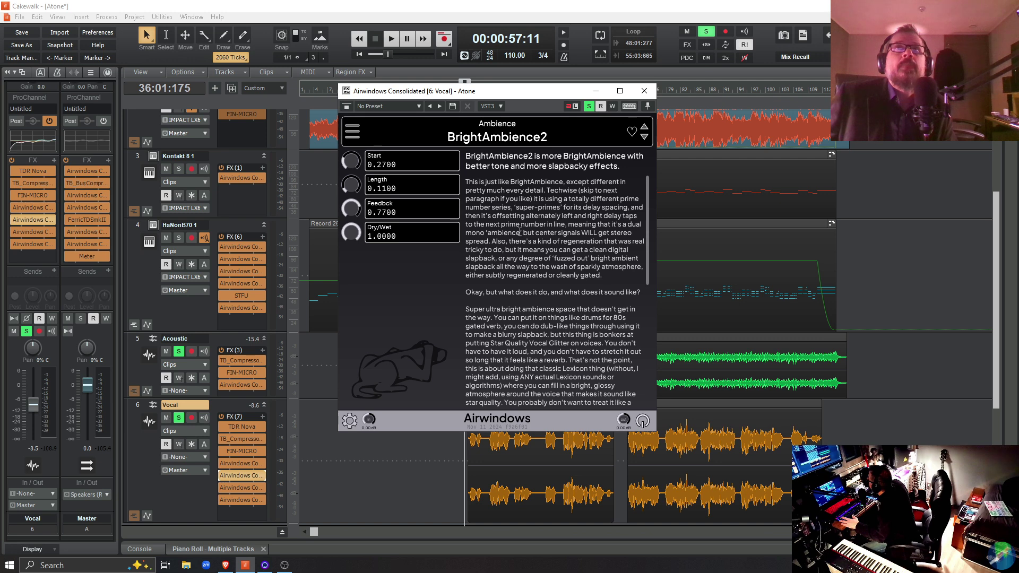
key("space")
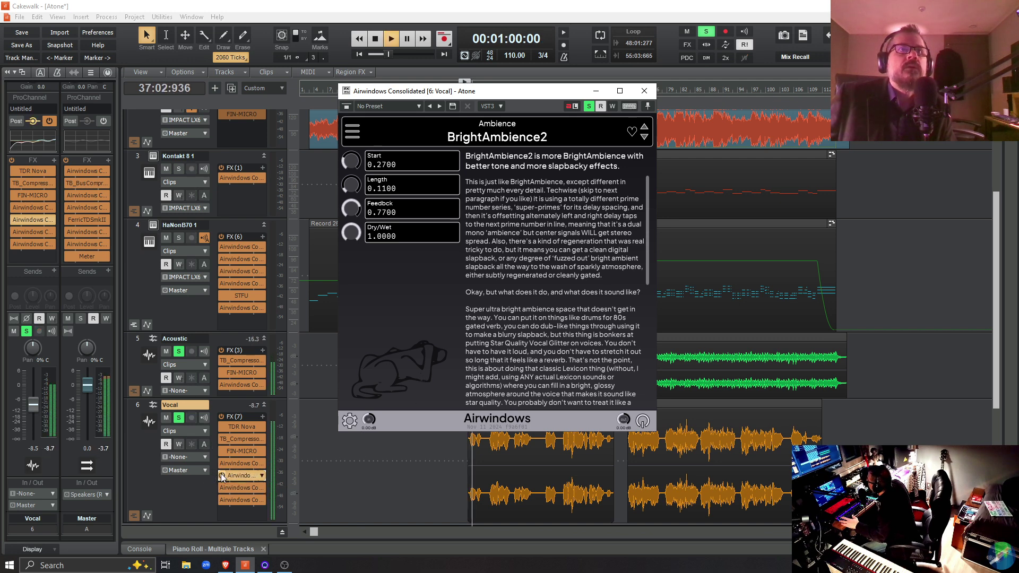
left_click(221, 475)
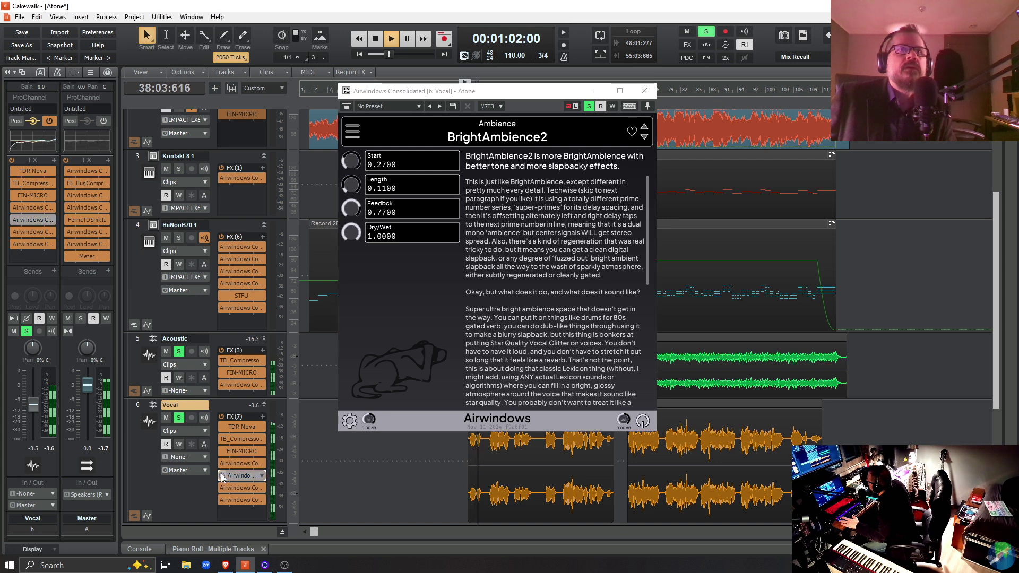
left_click(221, 475)
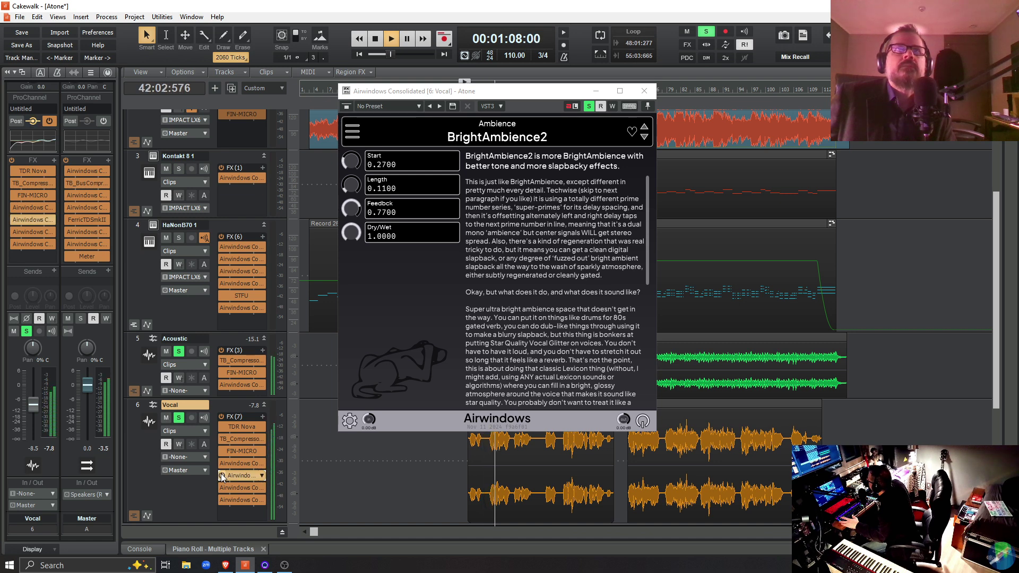
left_click(221, 474)
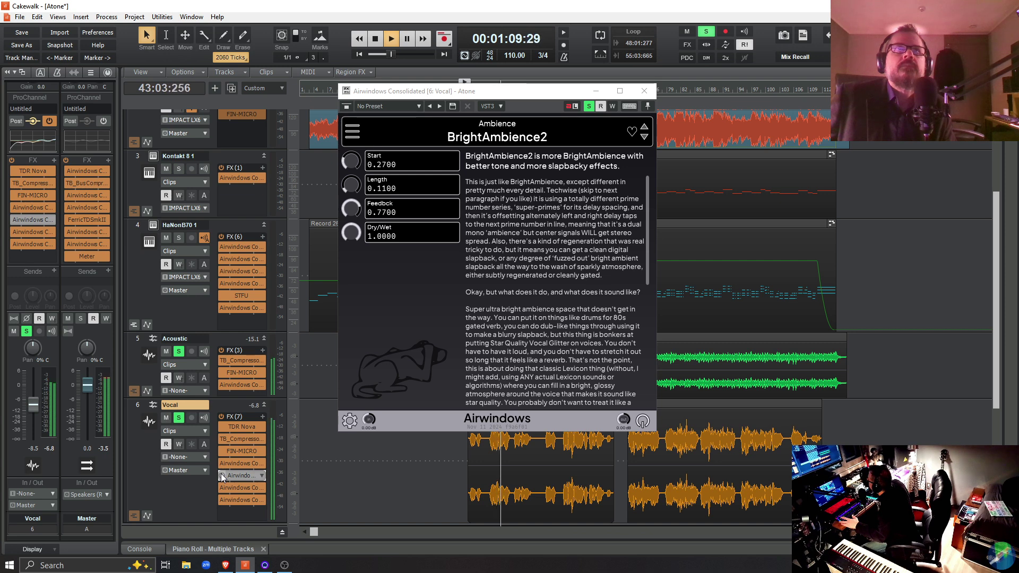
left_click(221, 475)
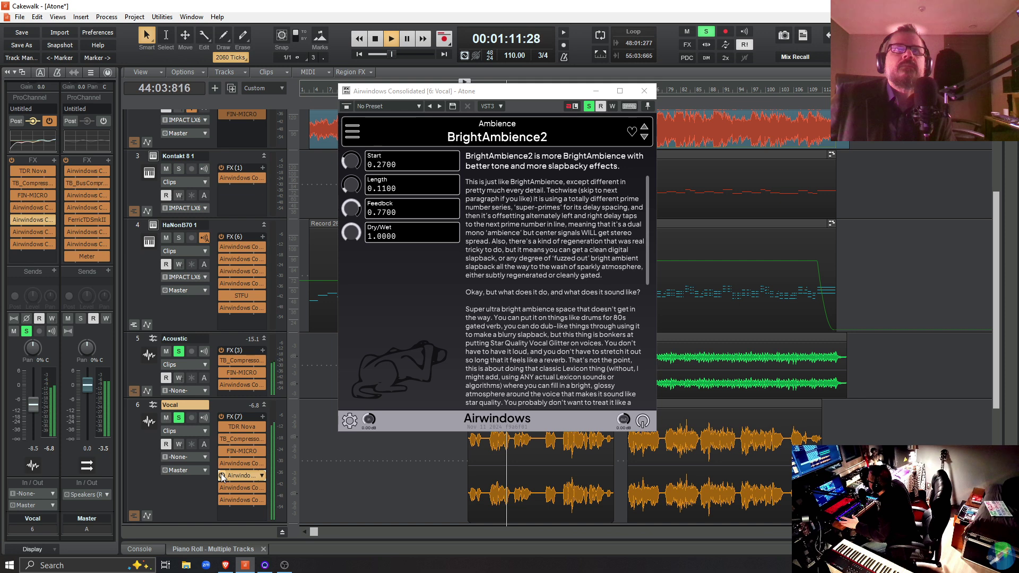
key("space")
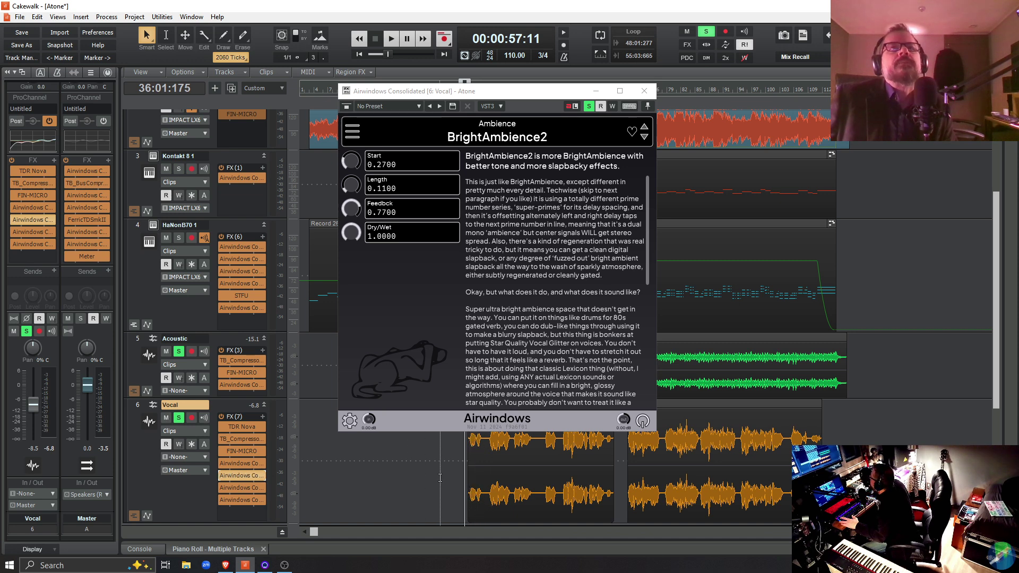
- Replay the section, comparing the Vocal track with its whole FX rack bypassed and with only BrightAmbience2 bypassed
key("space")
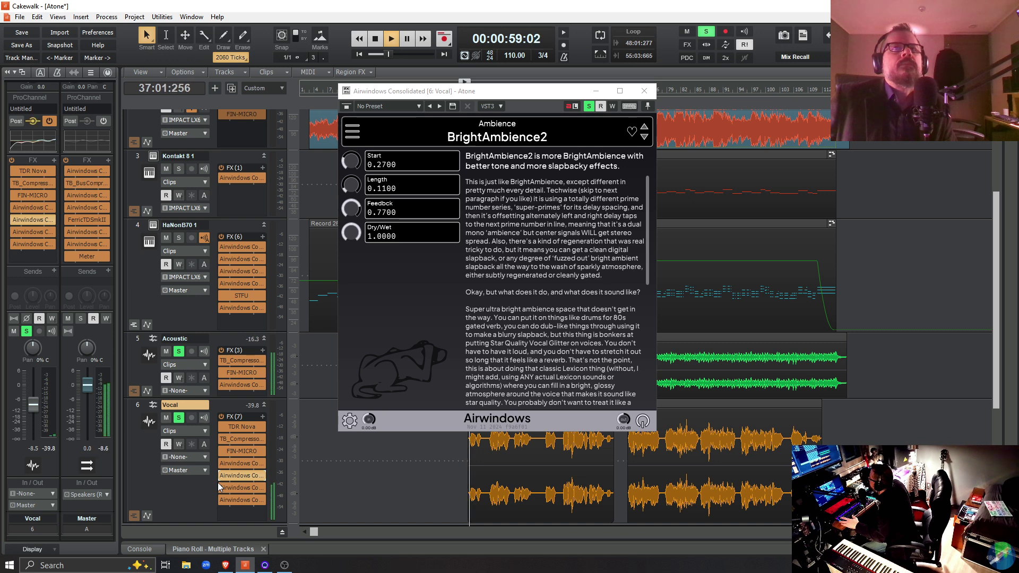
left_click(221, 416)
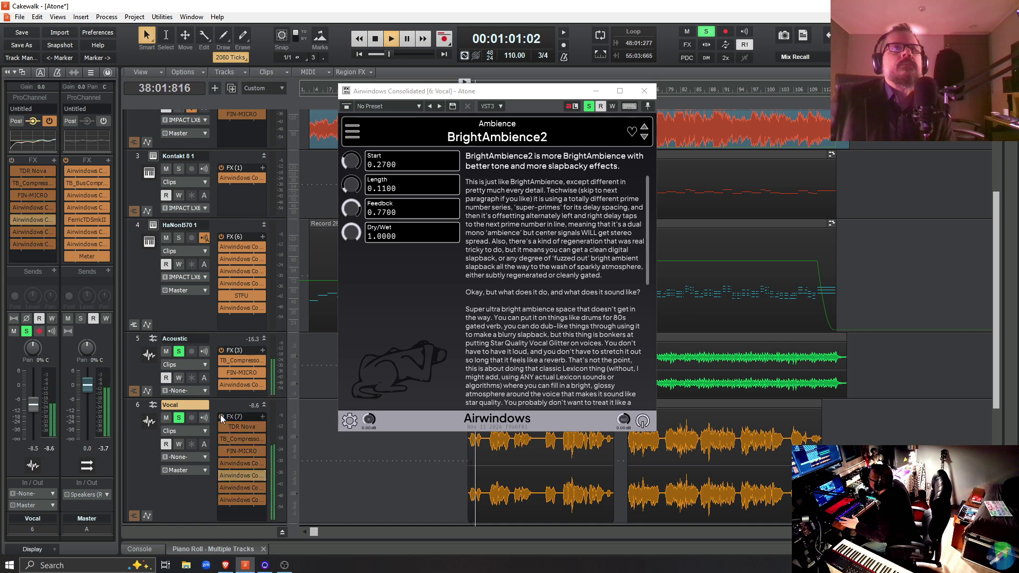
left_click(221, 416)
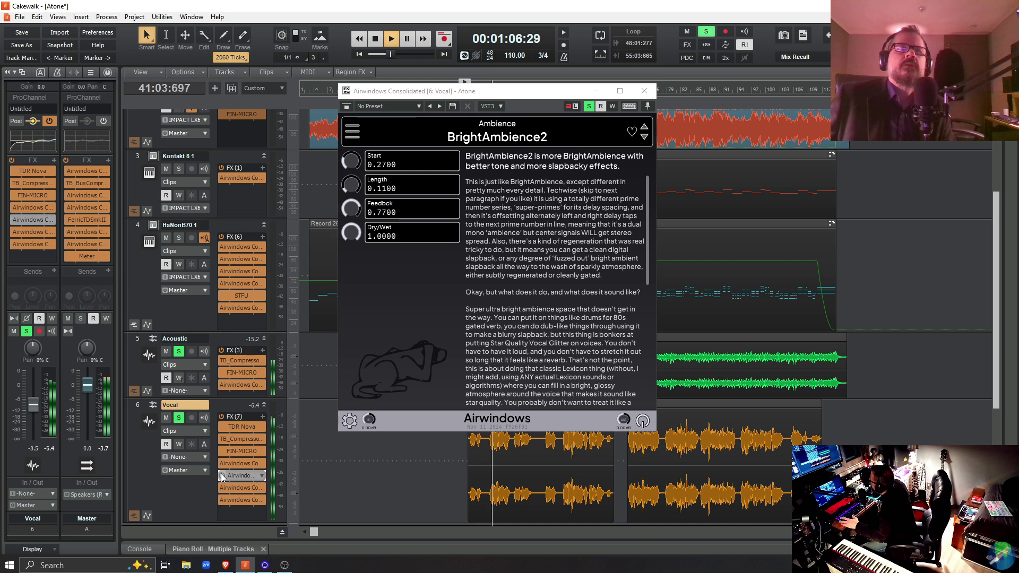
left_click(220, 473)
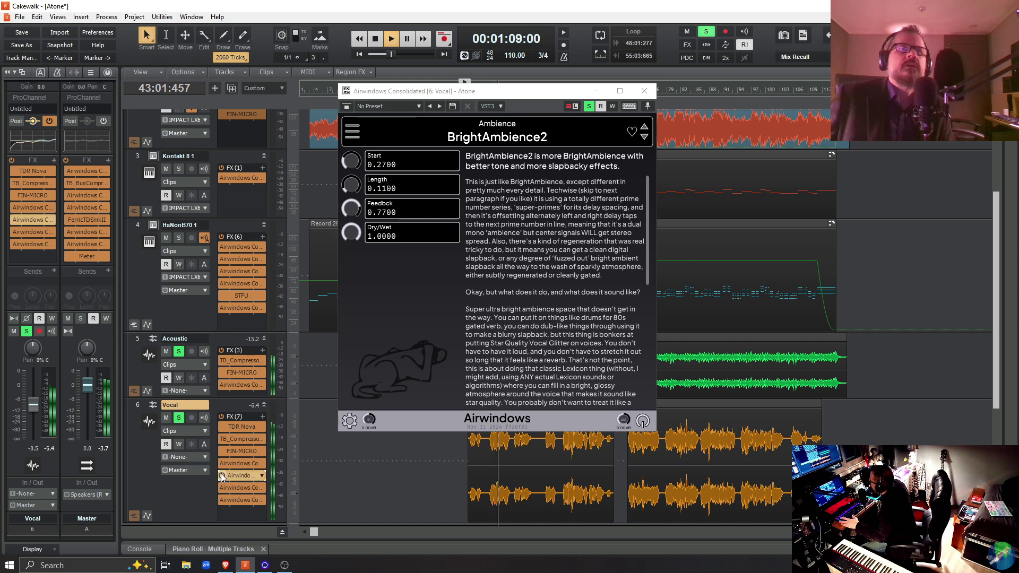
- View the Vocal track's Slew3 and Slew2 effects during playback, return to Slew3, and stop playback
left_click(222, 488)
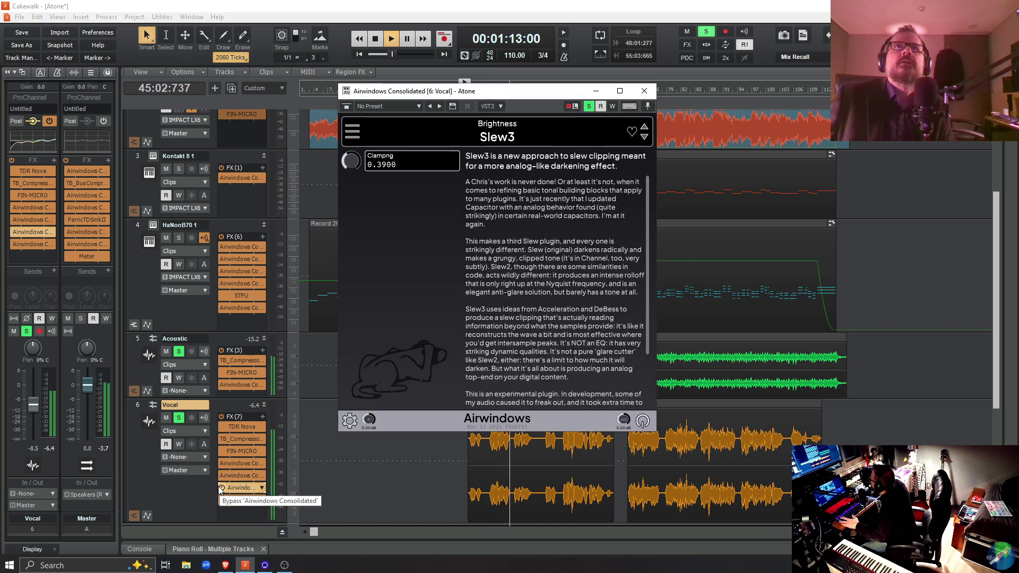
double_click(234, 464)
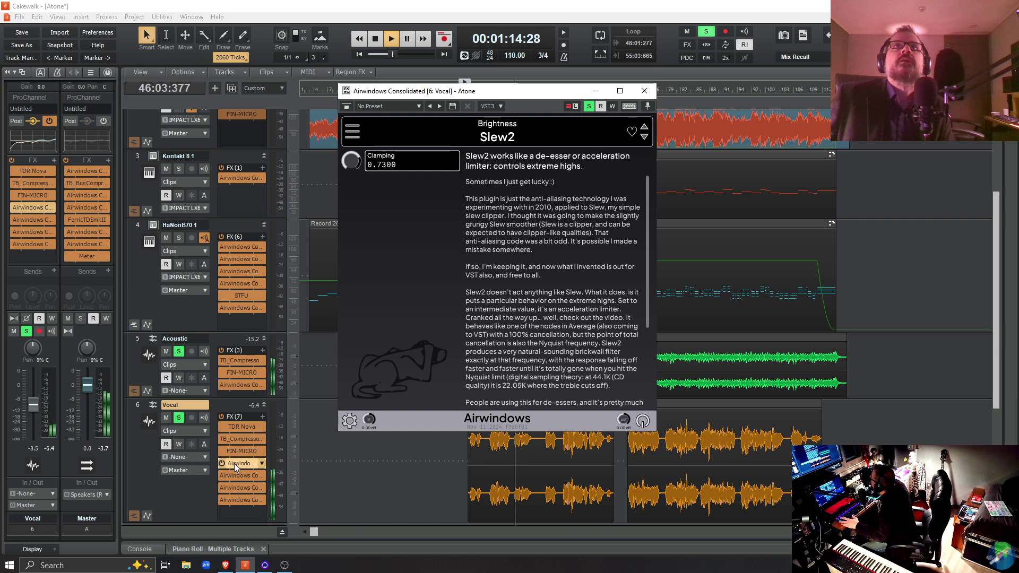
double_click(242, 487)
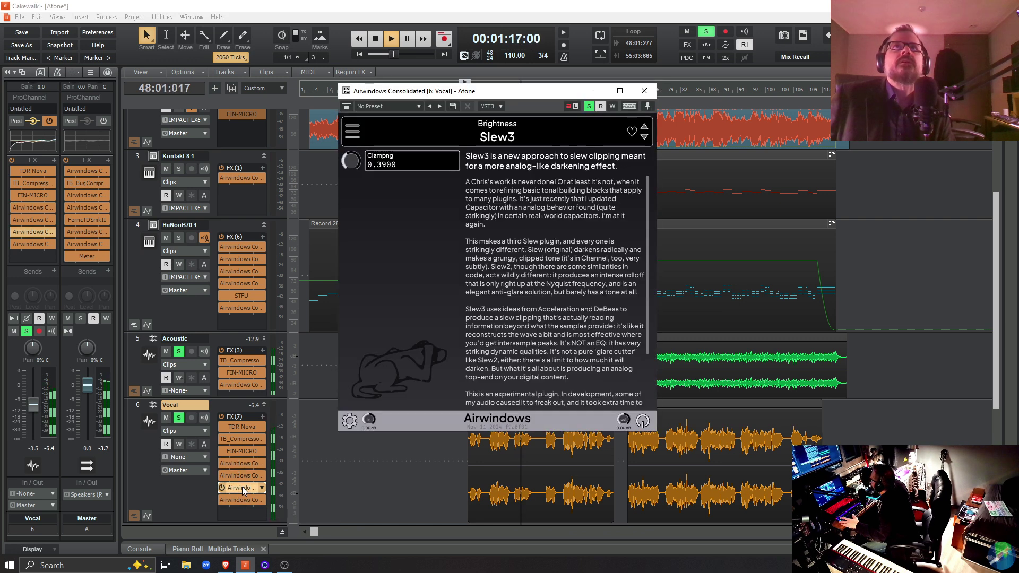
key("space")
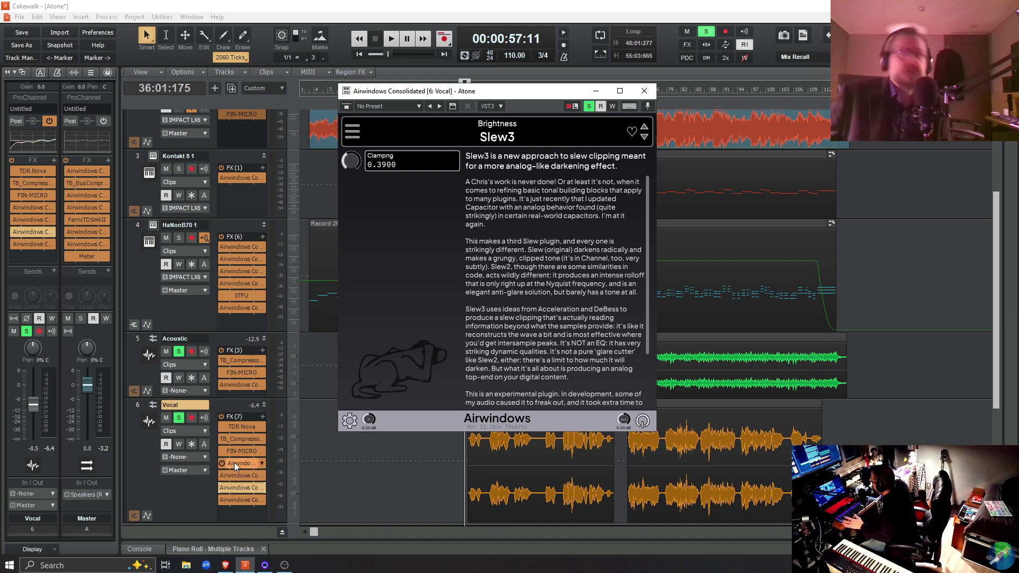
- Play the Vocal track from measure 56, comparing Slew3 and Slew2 bypassed and enabled, and view the Slew2 effect before stopping
left_click(561, 484)
key("space")
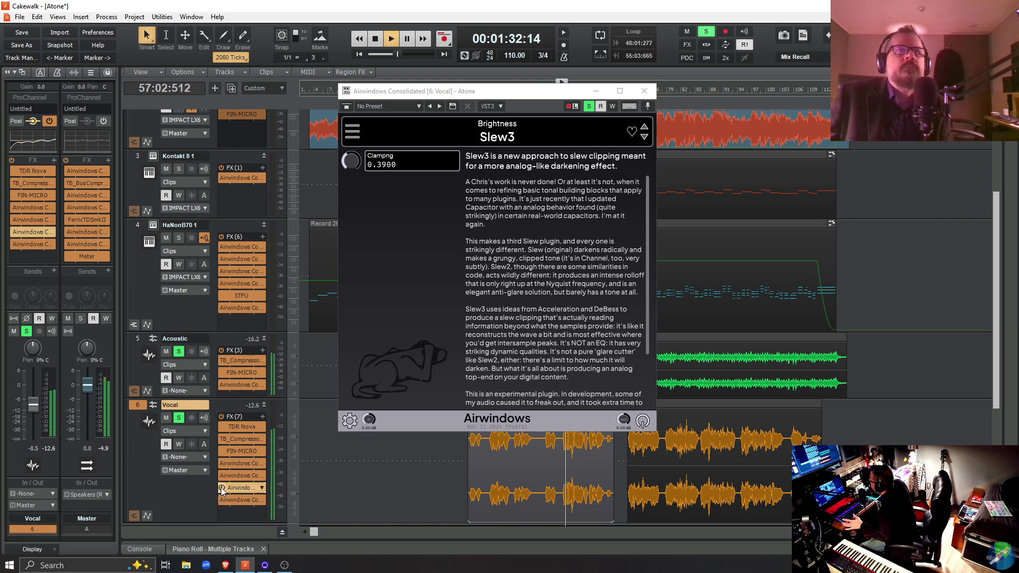
left_click(220, 487)
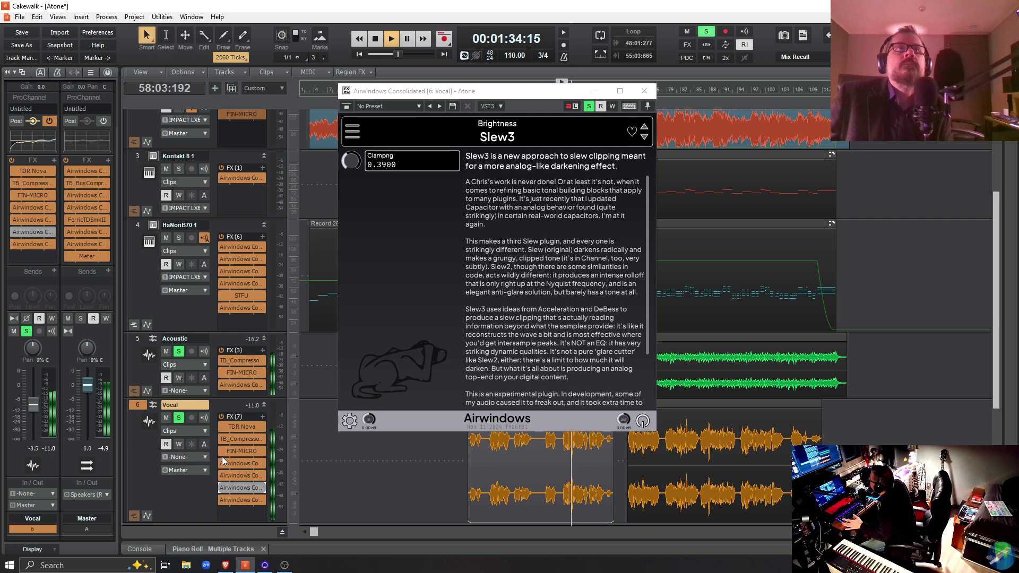
left_click(221, 462)
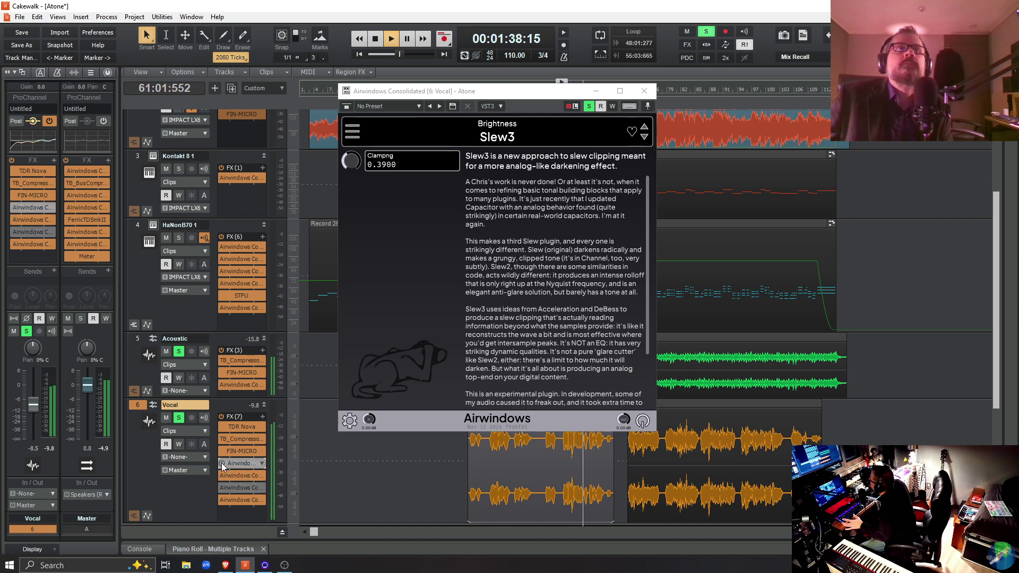
left_click(221, 462)
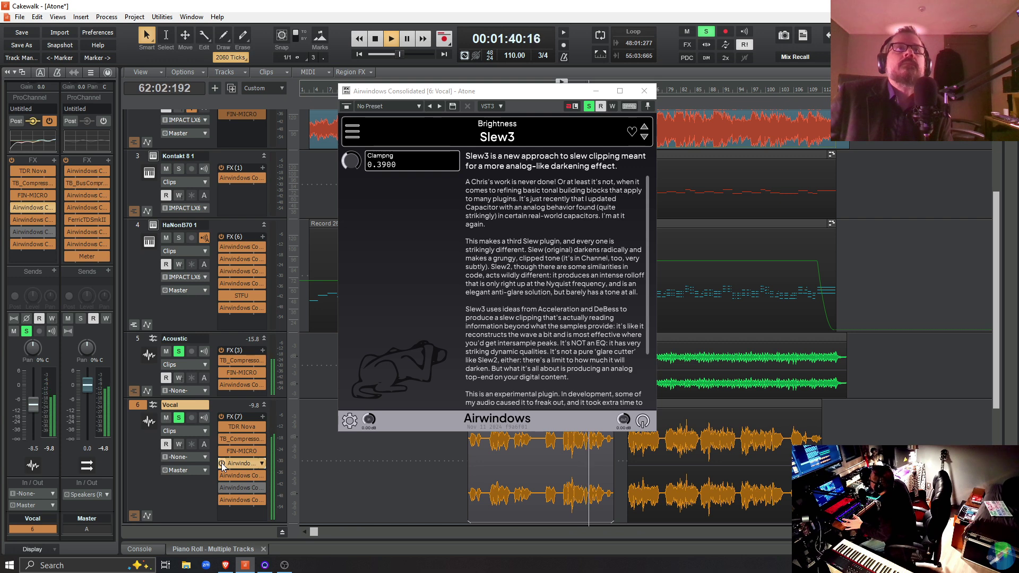
left_click(220, 486)
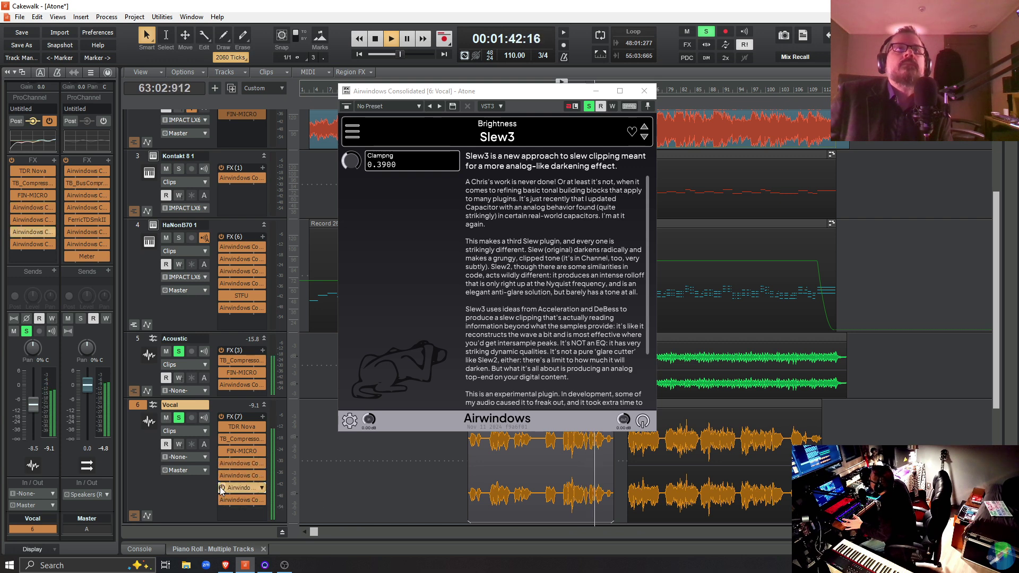
double_click(234, 463)
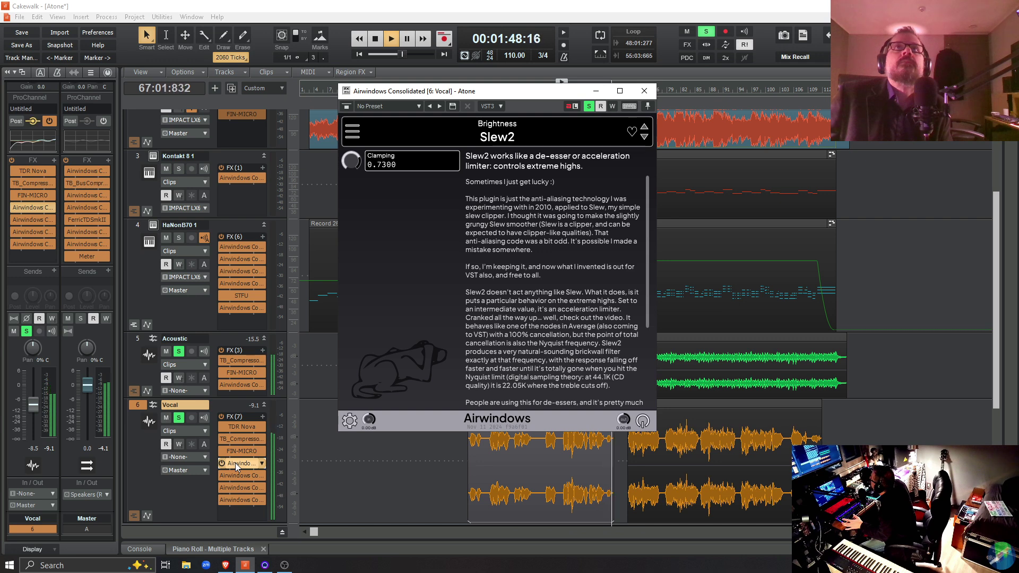
key("space")
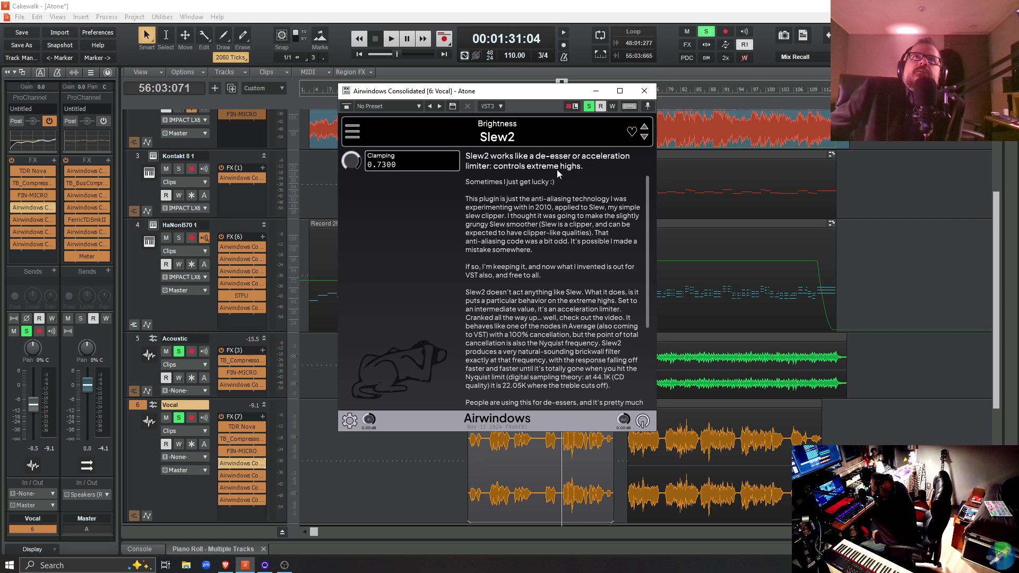
- Reopen the Vocal track's Slew3, compare playback with it bypassed and enabled, and view the AtmosphereChannel effect
double_click(237, 488)
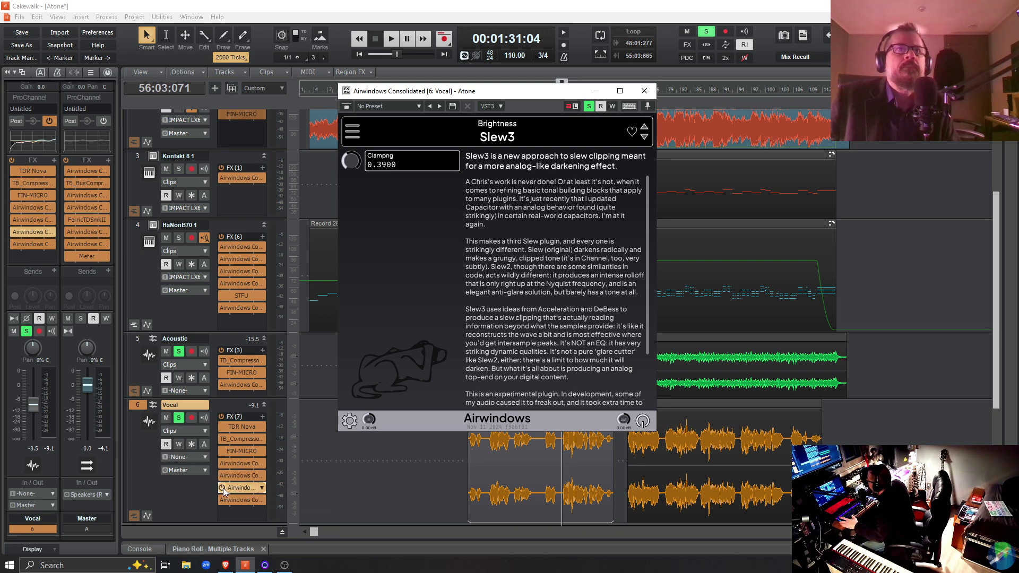
key("space")
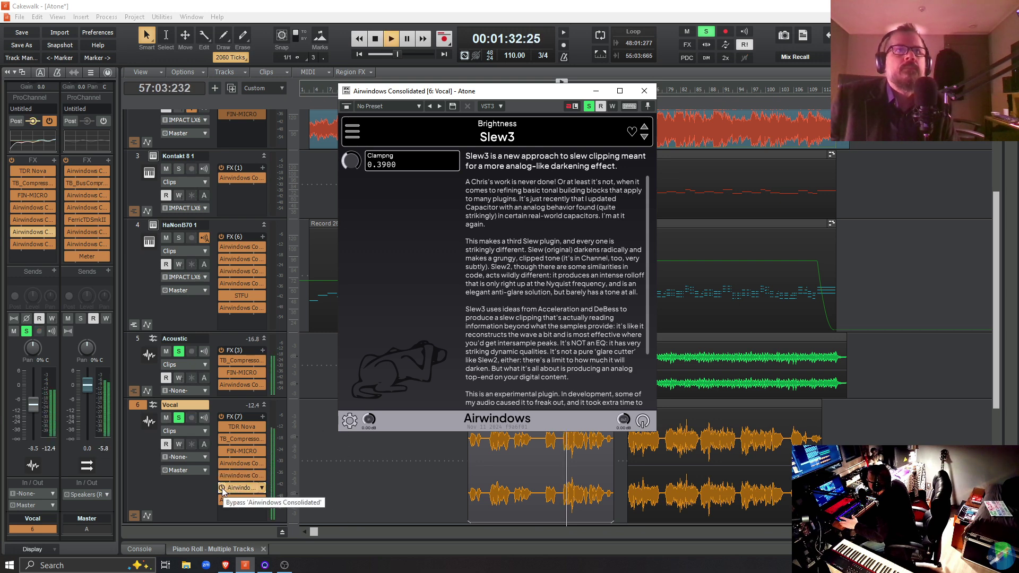
left_click(223, 488)
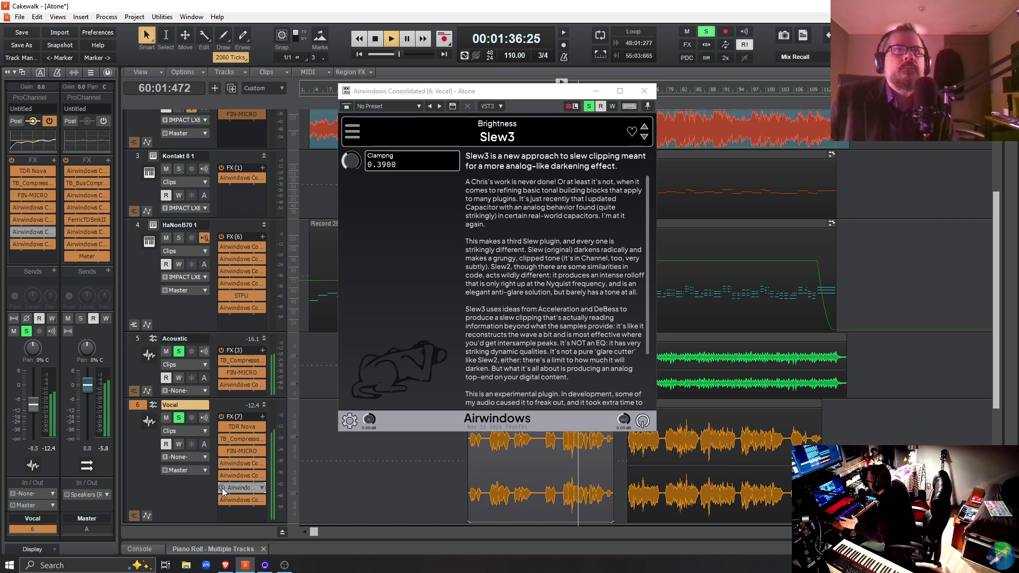
left_click(222, 488)
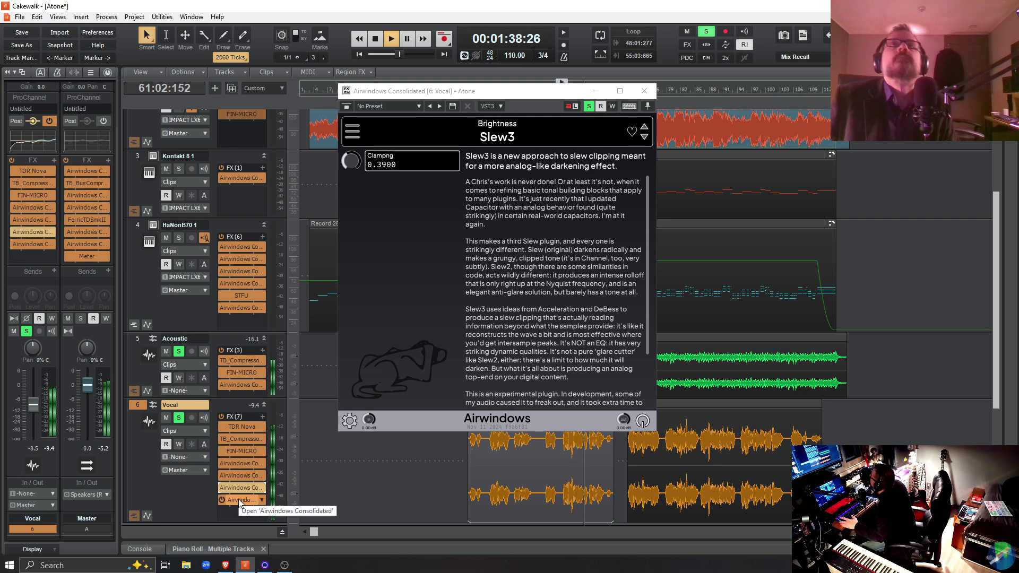
double_click(237, 498)
key("space")
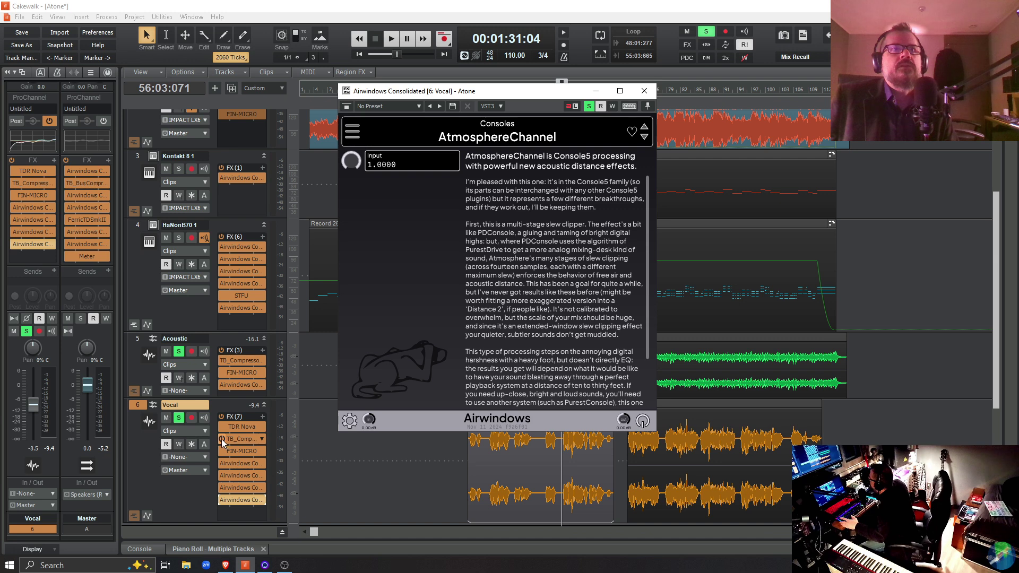
- Compare the Vocal track with TB_Compressor_v3 bypassed and enabled during playback, and open the compressor's settings
key("space")
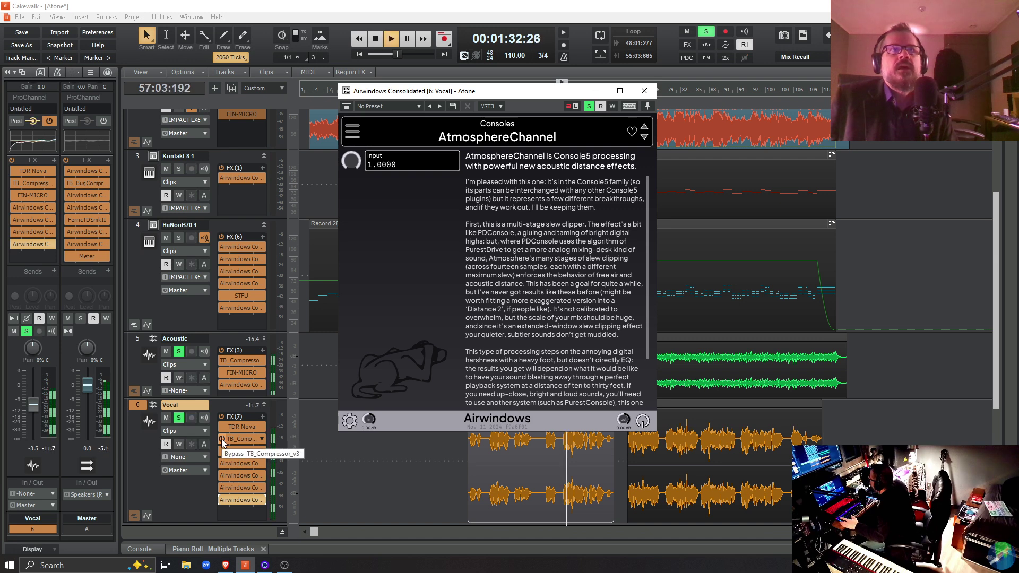
left_click(221, 439)
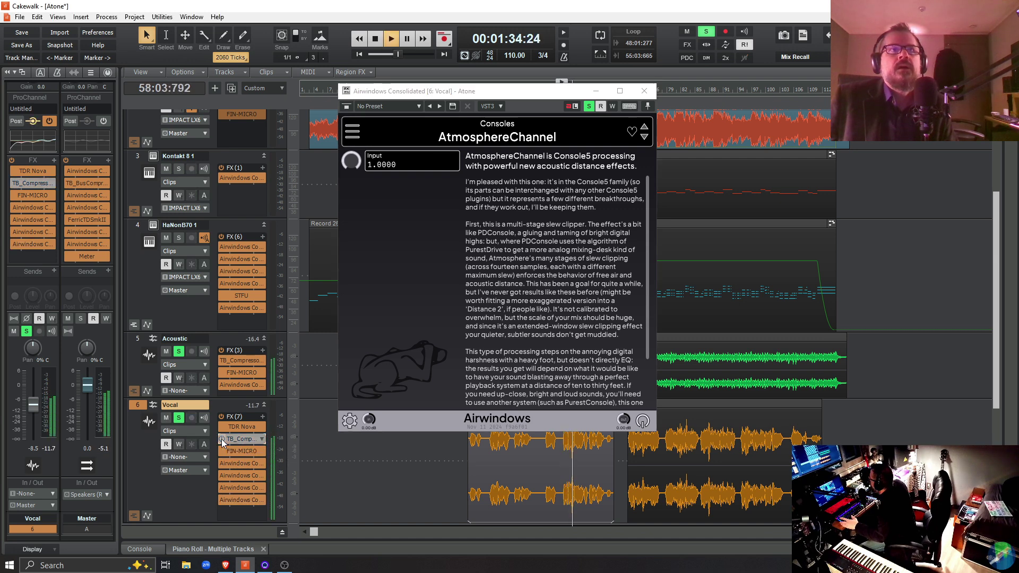
left_click(221, 438)
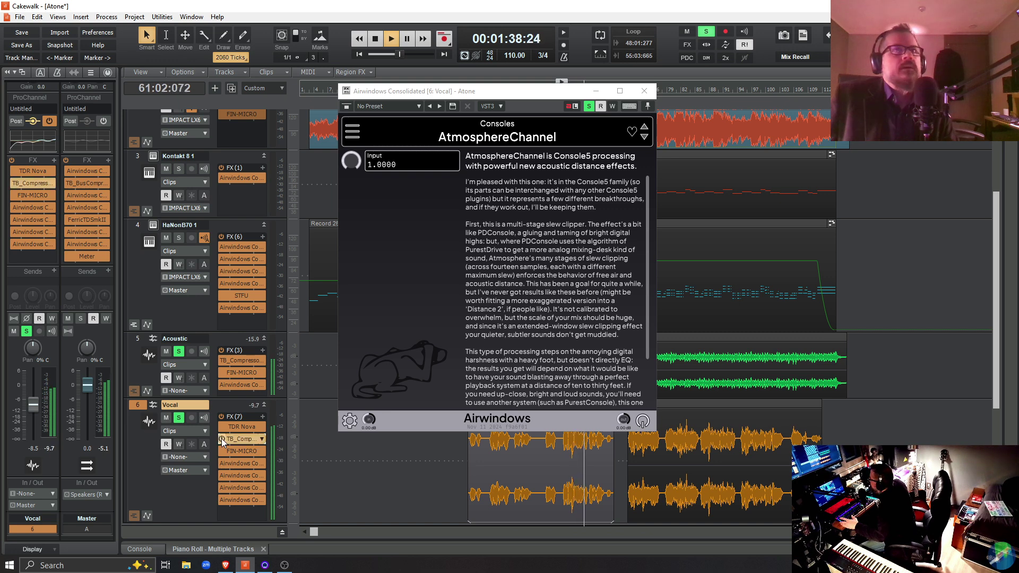
key("space")
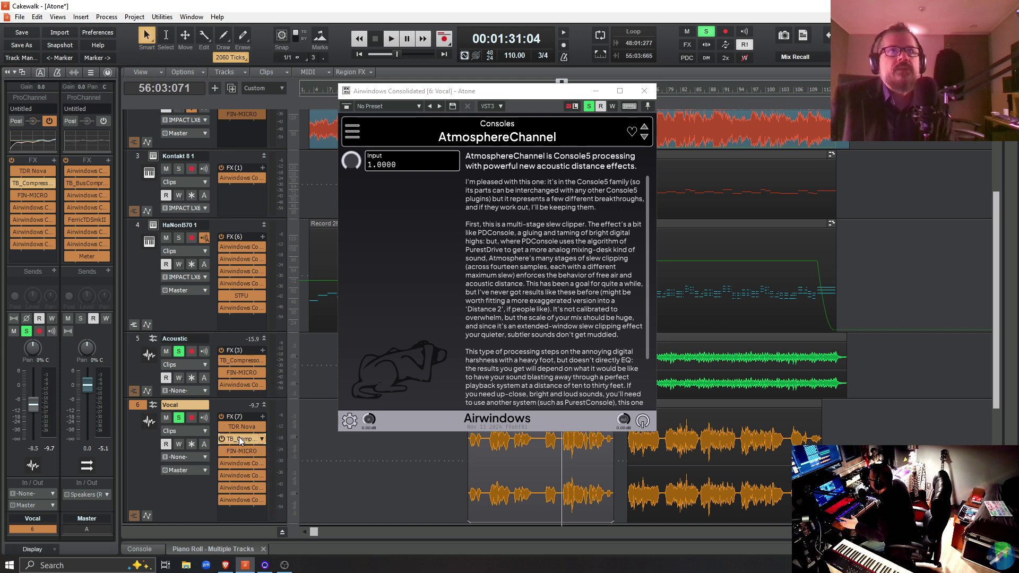
double_click(237, 440)
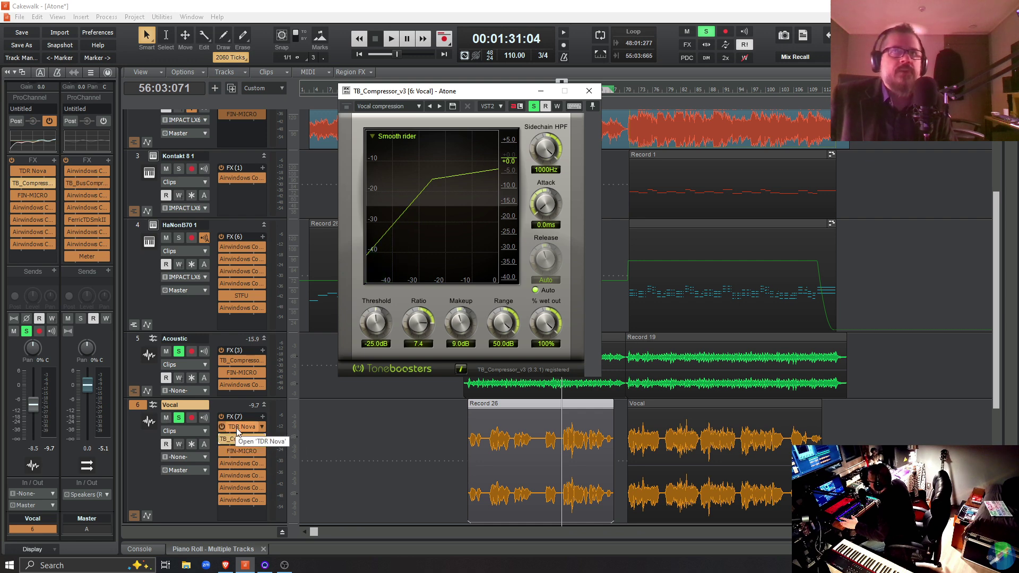
- Open the Vocal track's TDR Nova and replay the phrase from measure 56 several times with it bypassed, and once with it enabled
double_click(237, 428)
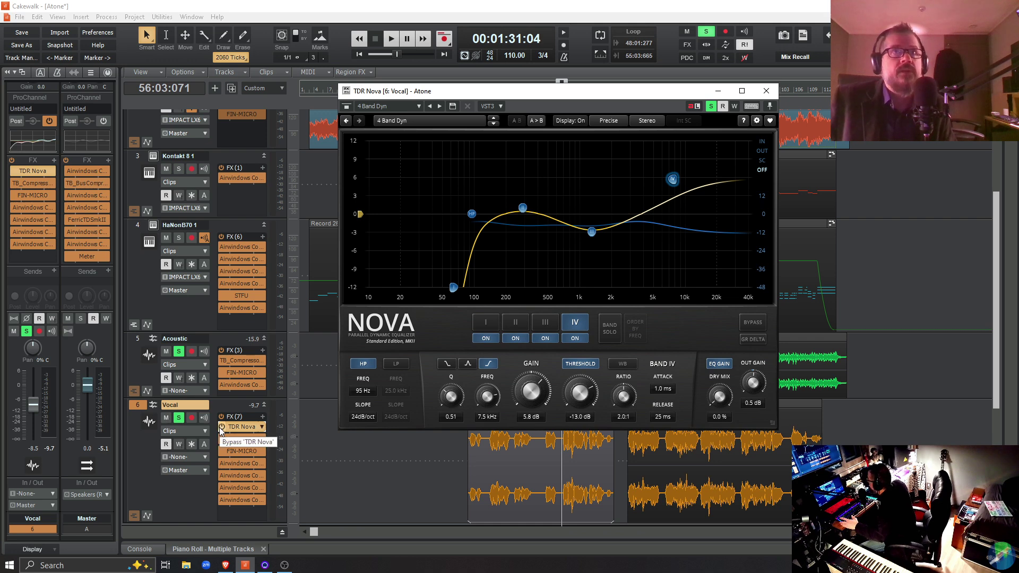
left_click(221, 427)
key("space")
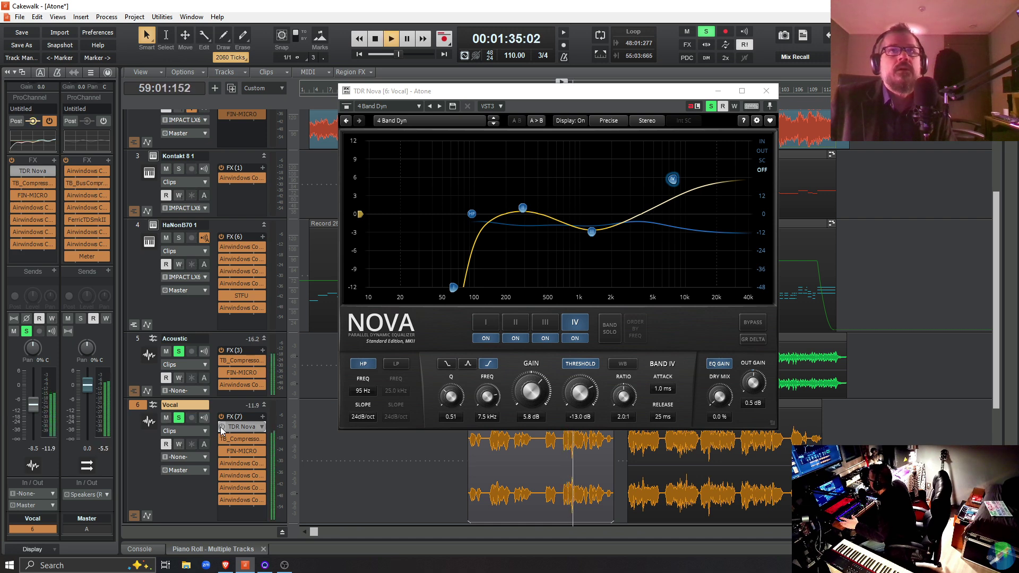
key("space")
key("space")
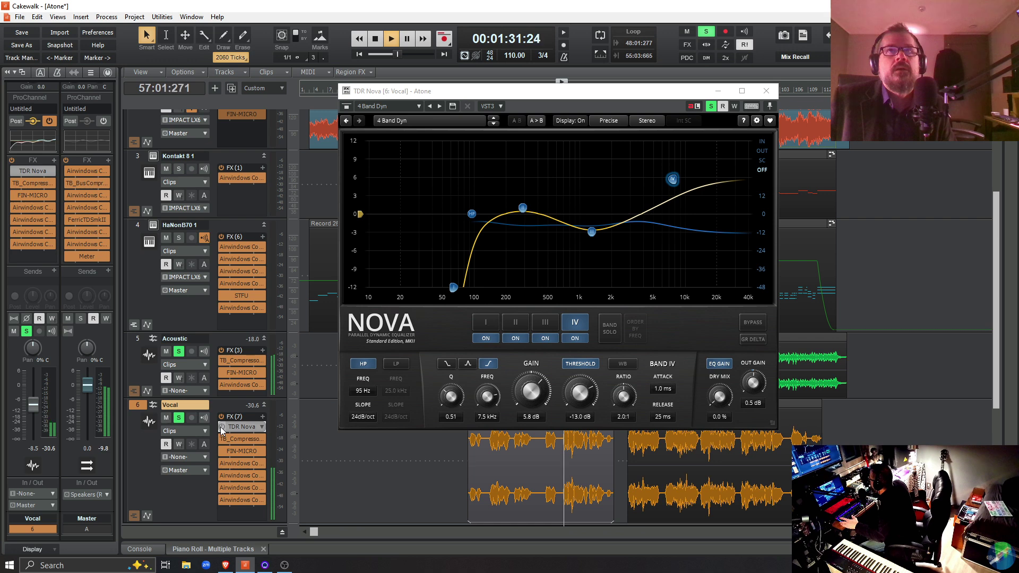
key("space")
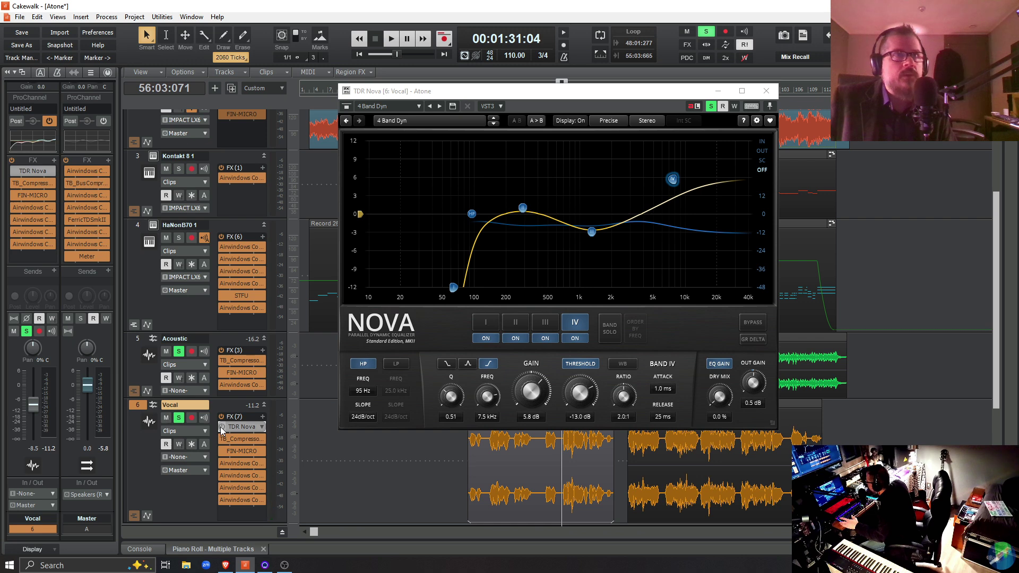
key("space")
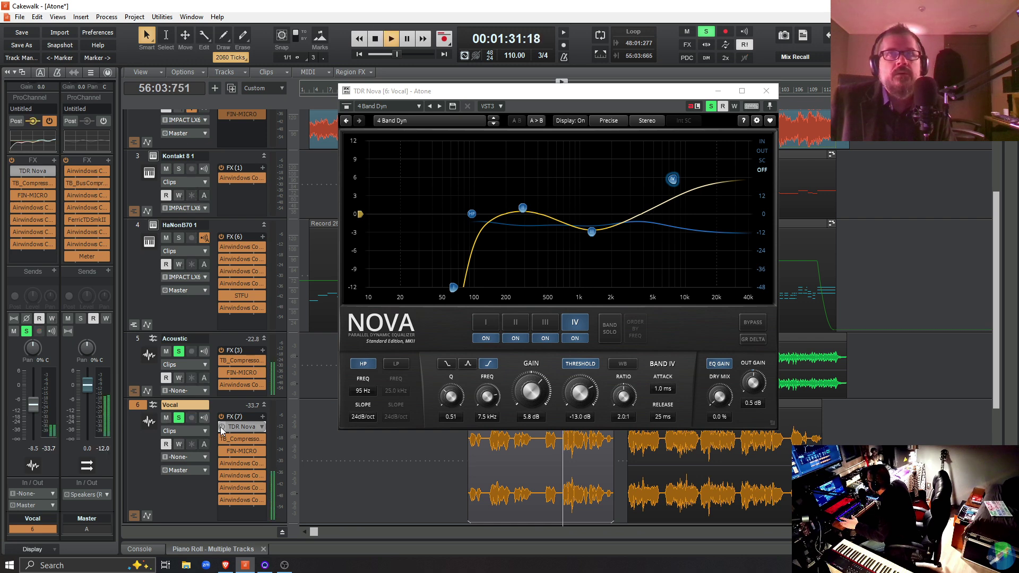
key("space")
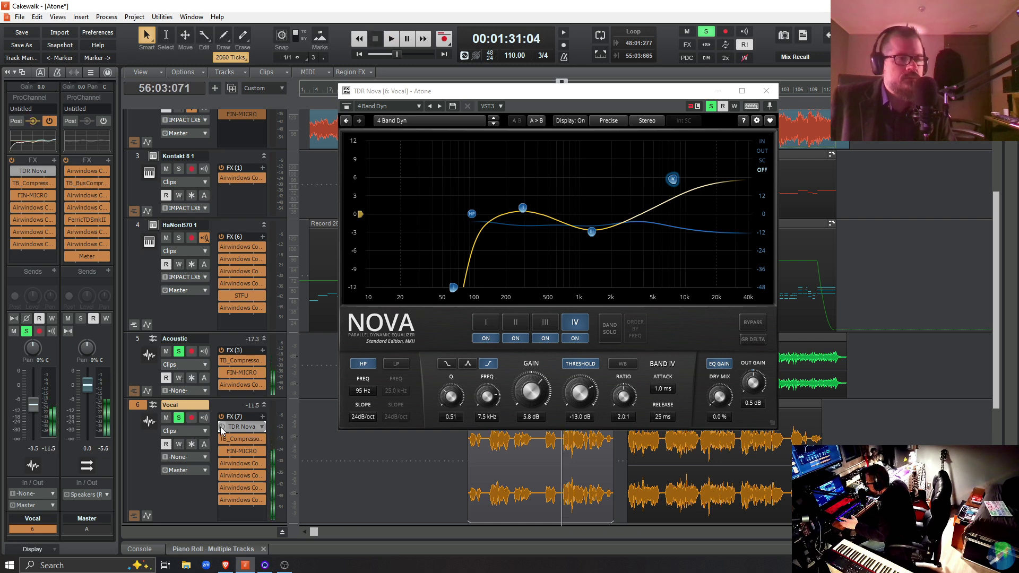
key("space")
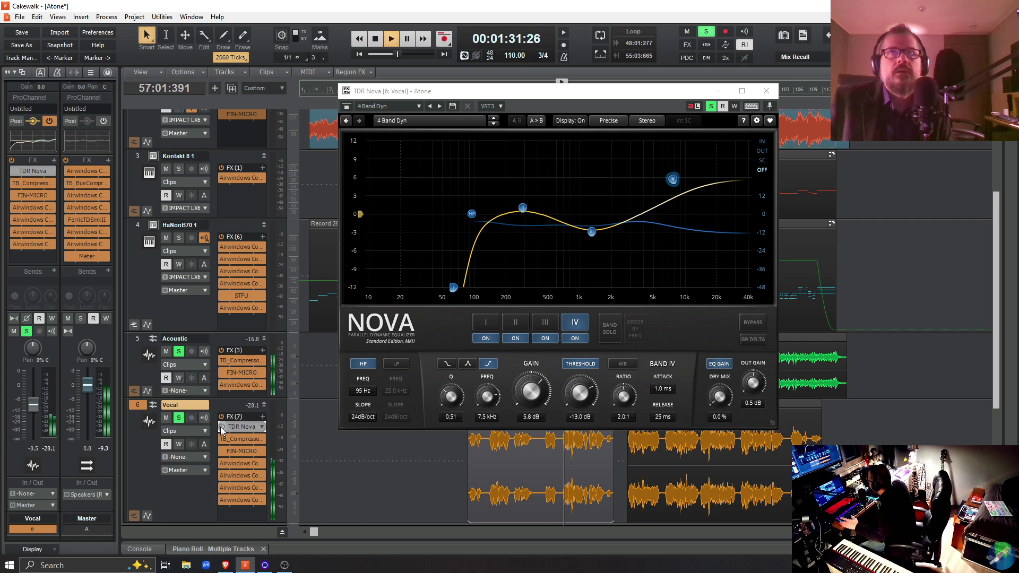
key("space")
left_click(221, 427)
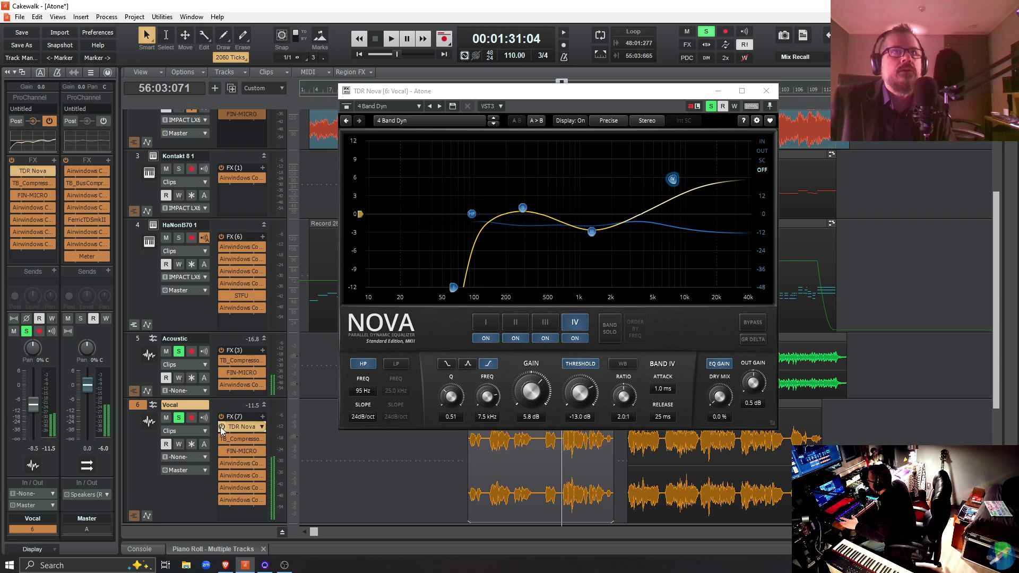
key("space")
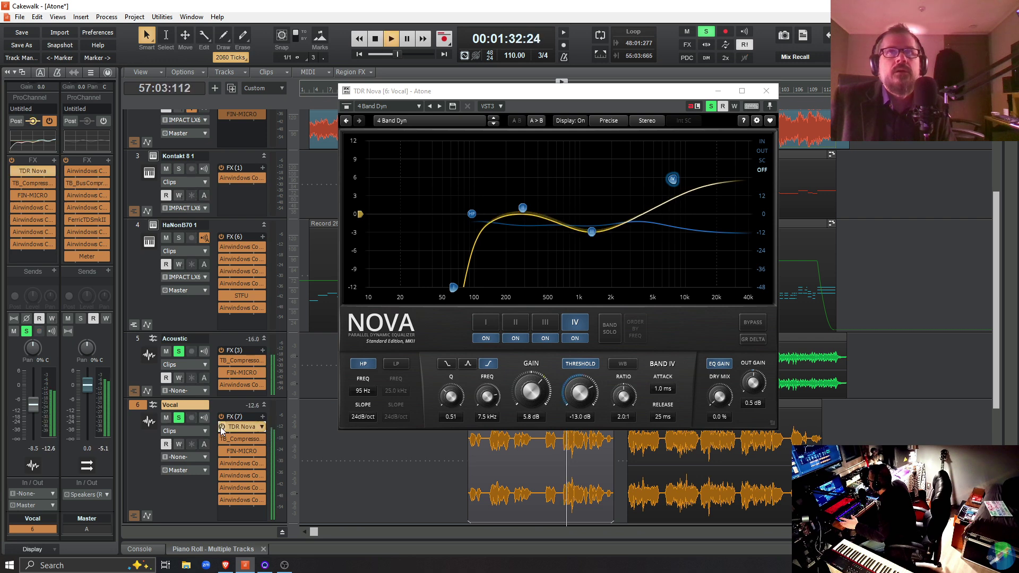
key("space")
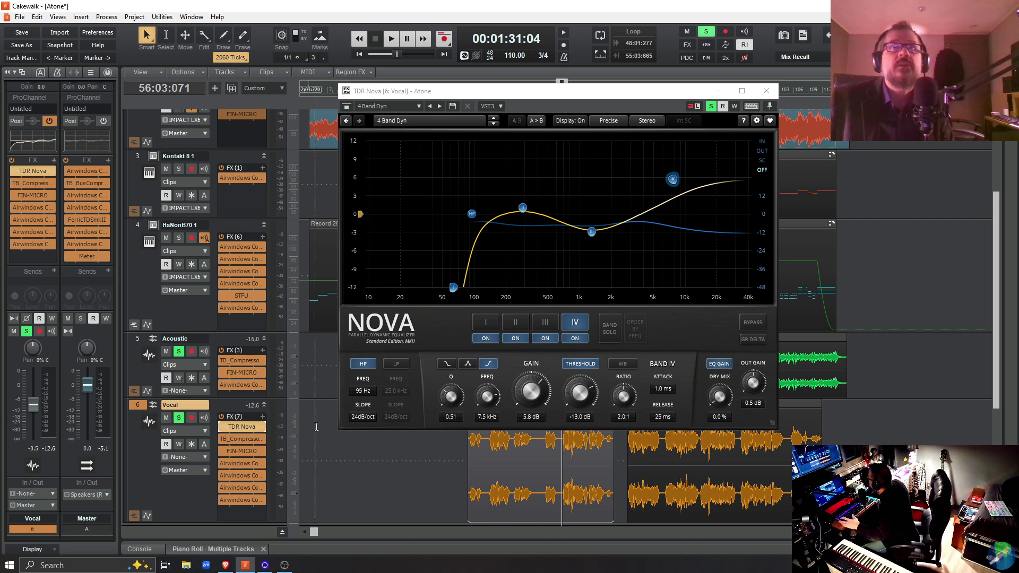
- Audition the same vocal phrase again, first with TDR Nova bypassed and then with it re-enabled
left_click(222, 428)
key("space")
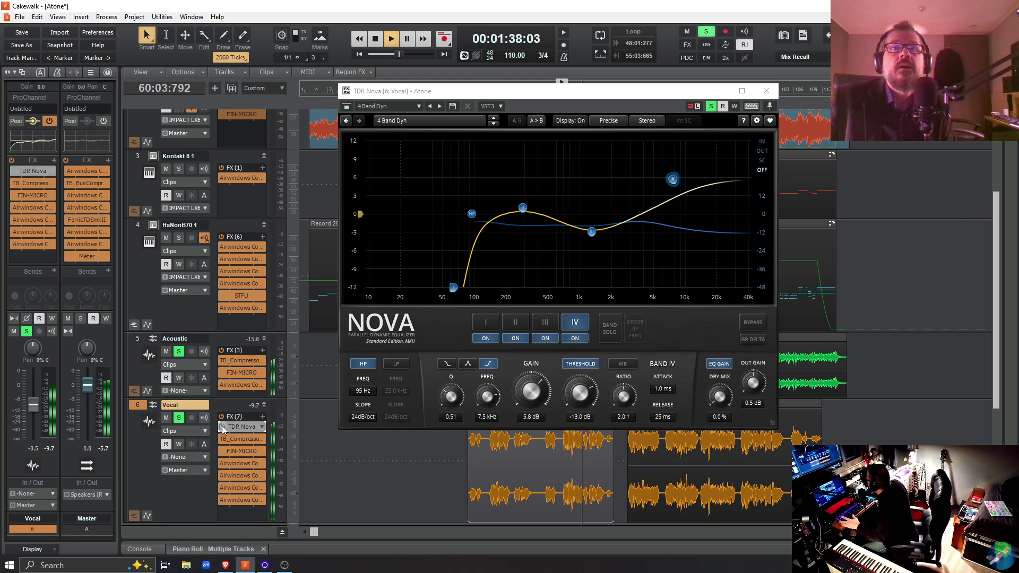
key("space")
left_click(222, 427)
key("space")
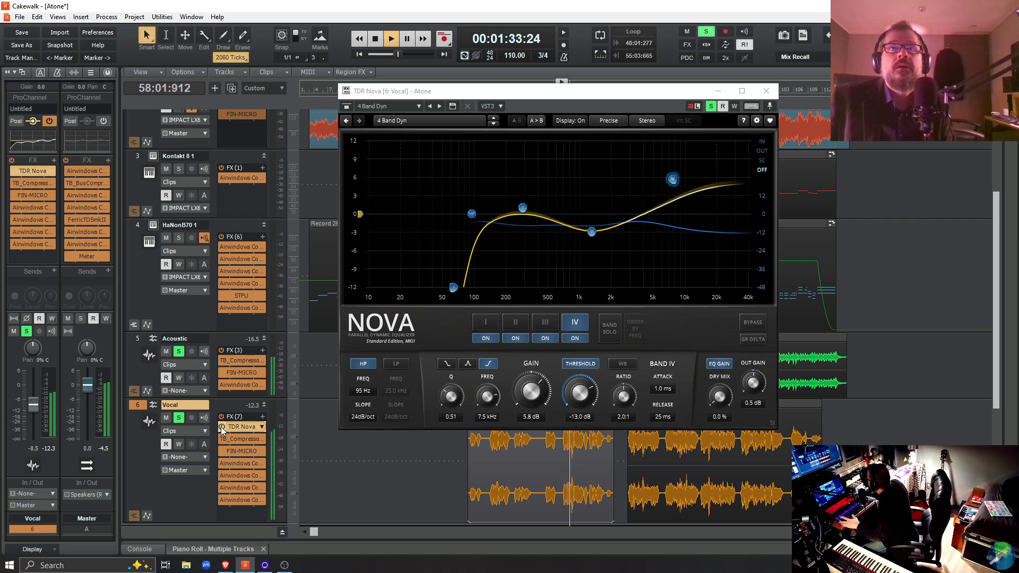
key("space")
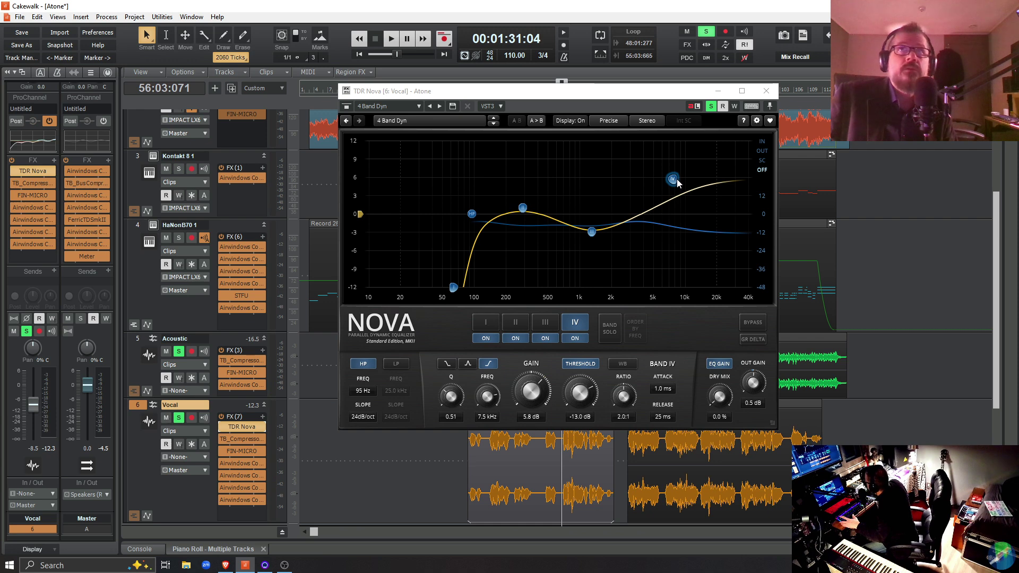
- Lower the gain of TDR Nova's band IV to 5.0 dB while auditioning the vocal, and close the equalizer window
key("space")
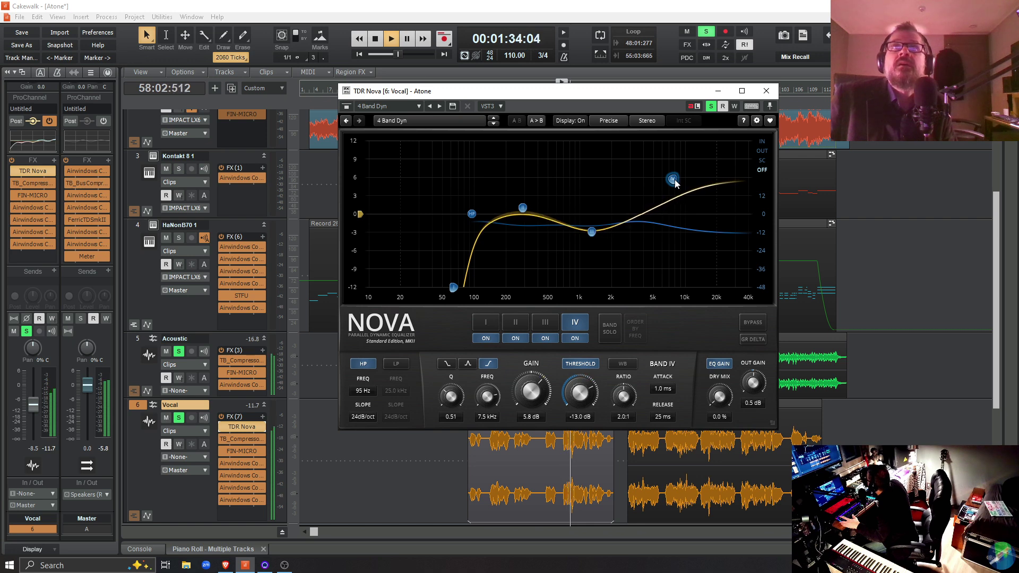
key("space")
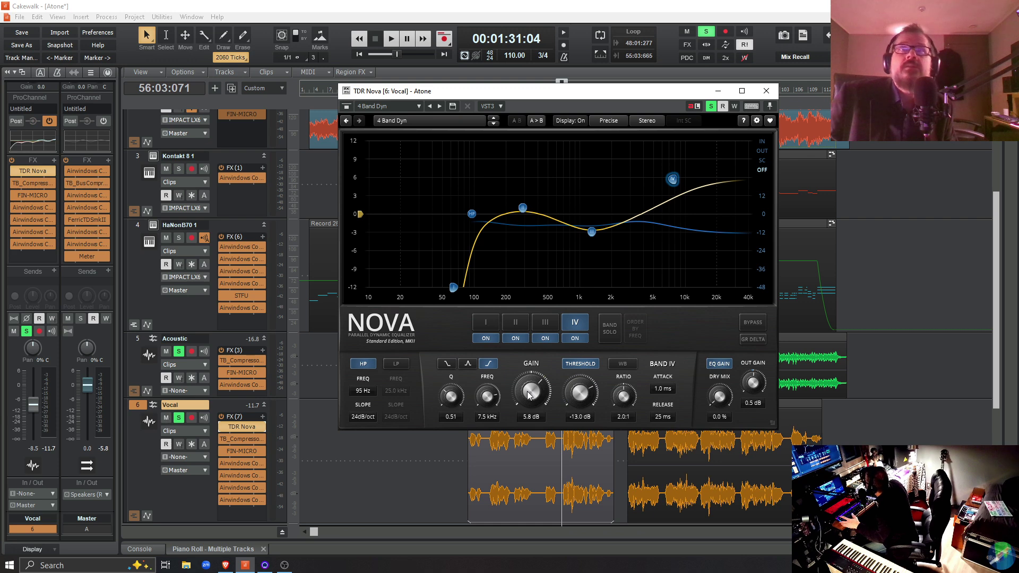
key("space")
mouse_move(527, 390)
left_mouse_down()
mouse_move(527, 448)
mouse_move(527, 393)
left_mouse_up()
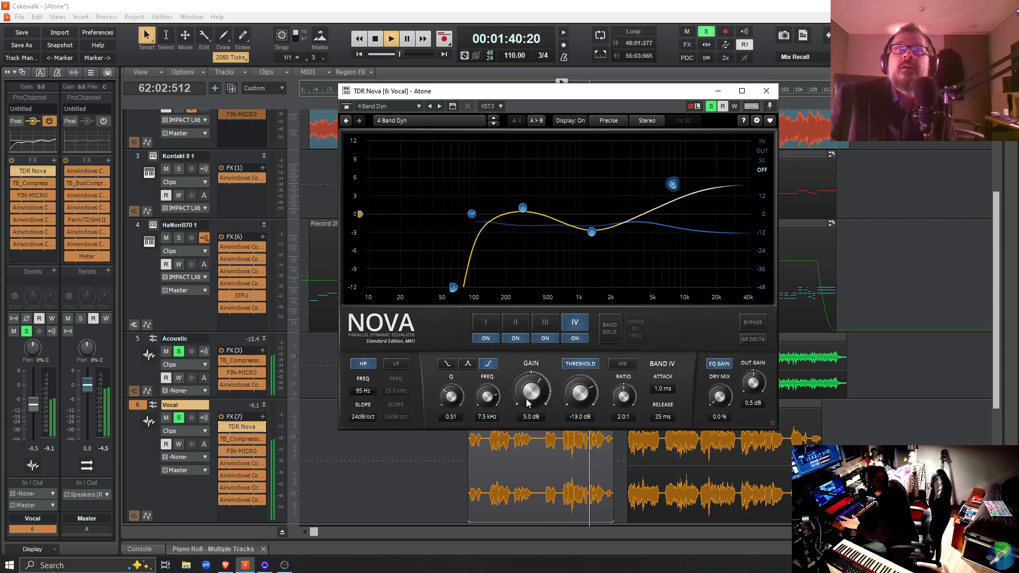
key("space")
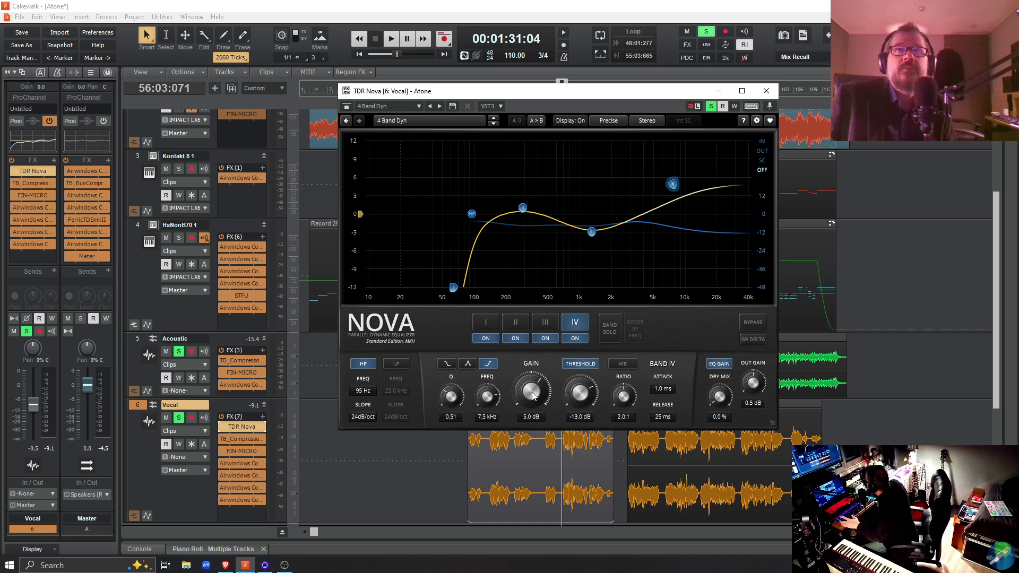
left_click(766, 90)
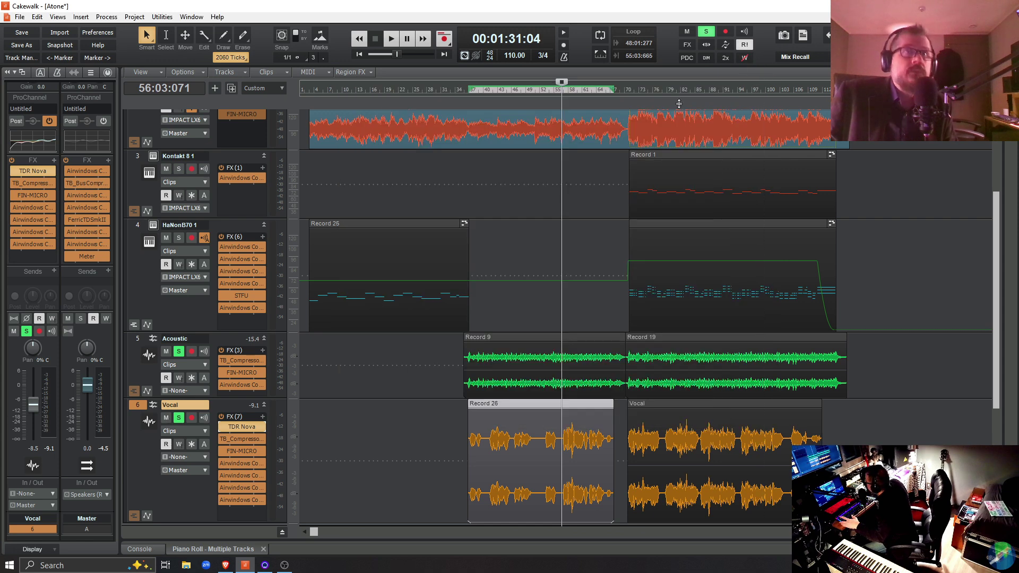
- Open the Vocal track's FIN-MICRO effect and play the phrase from measure 56 twice with it enabled
double_click(233, 450)
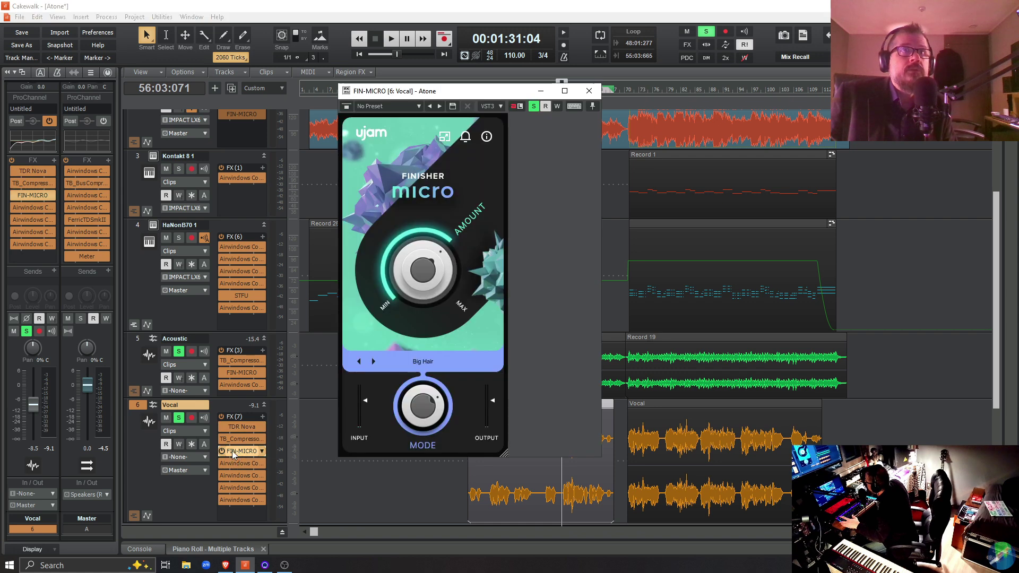
key("space")
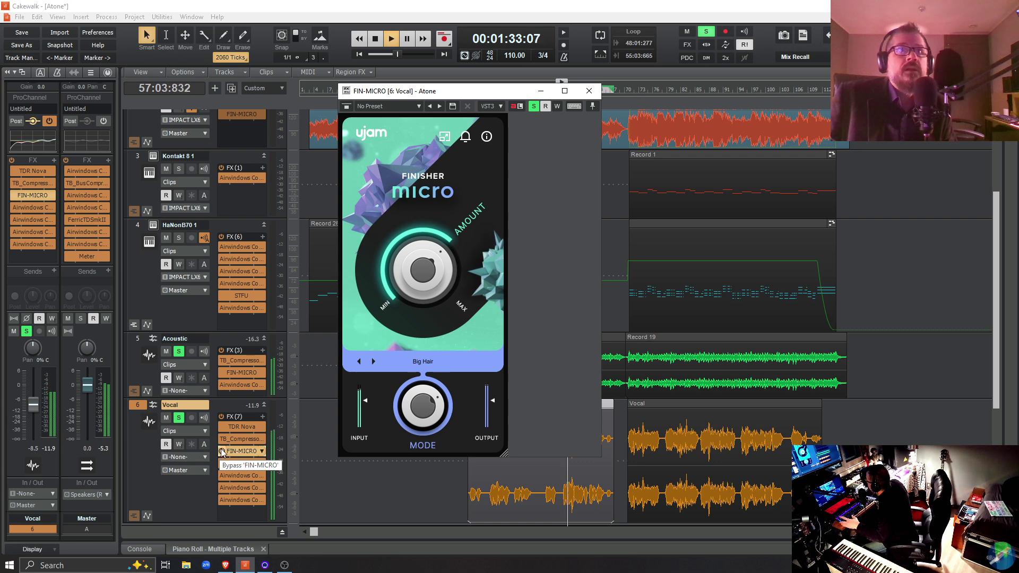
key("space")
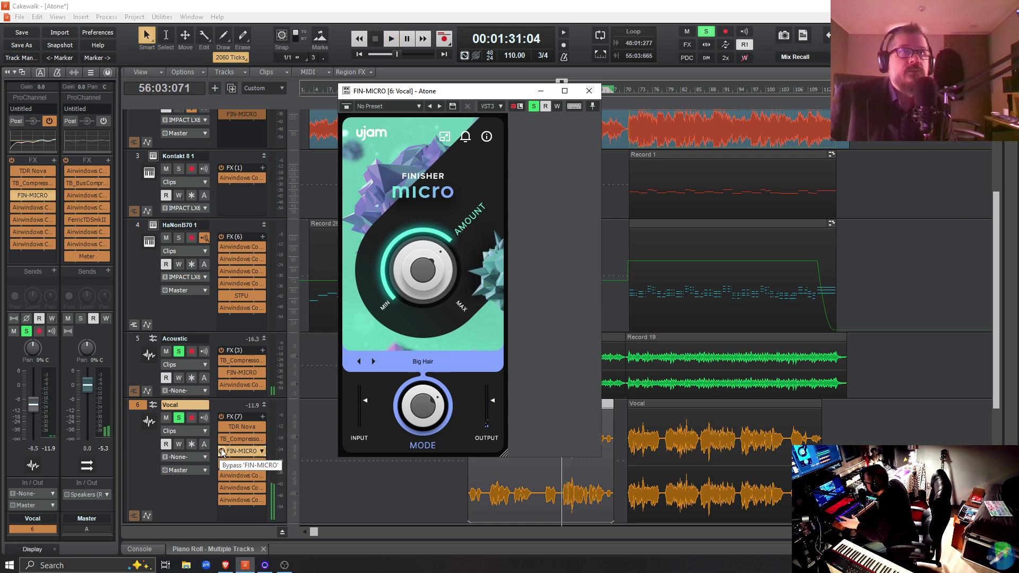
key("space")
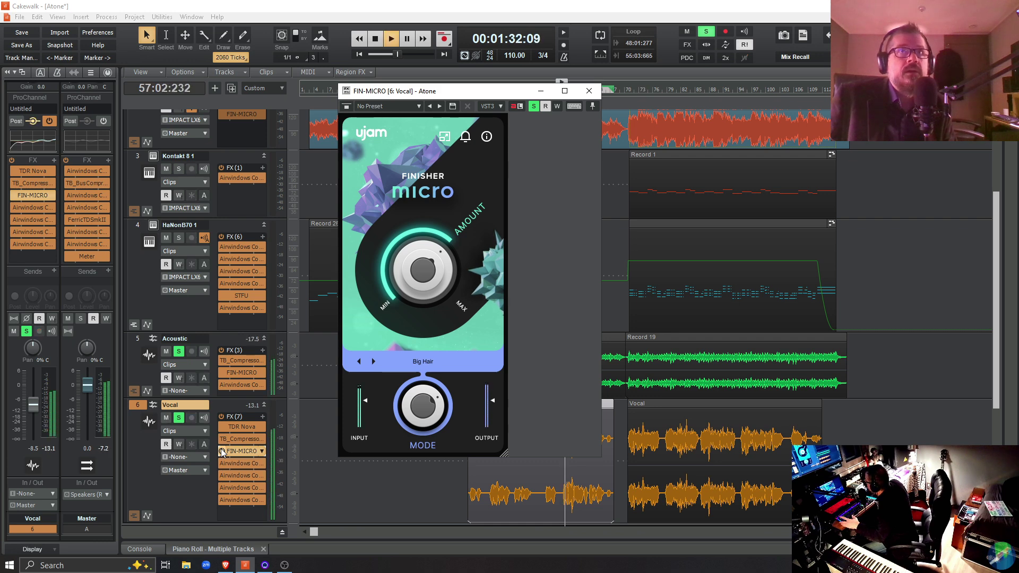
key("space")
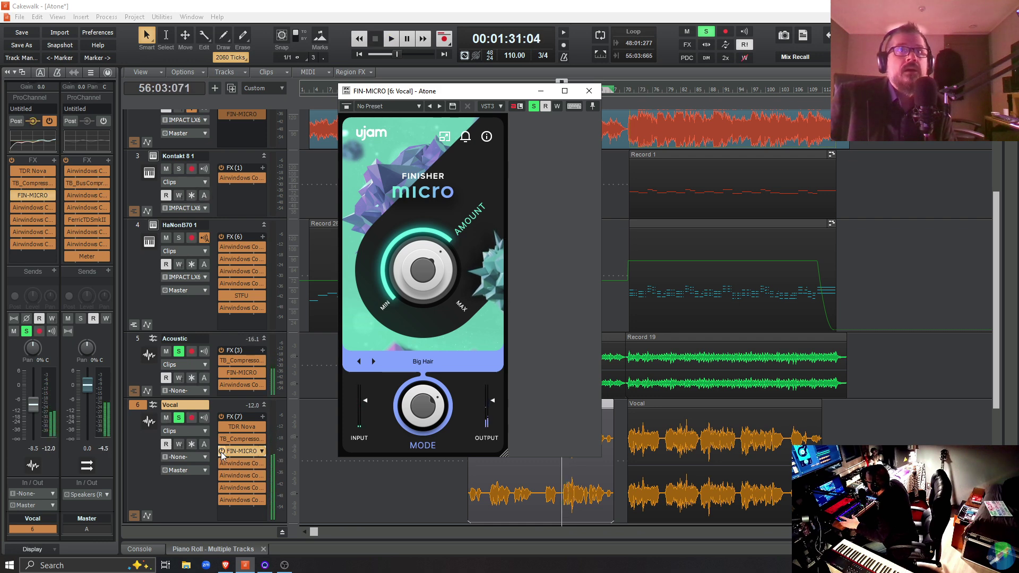
- Compare the vocal phrase with FIN-MICRO bypassed and enabled, switching it both between replays and during playback, and leave it enabled
left_click(221, 452)
key("space")
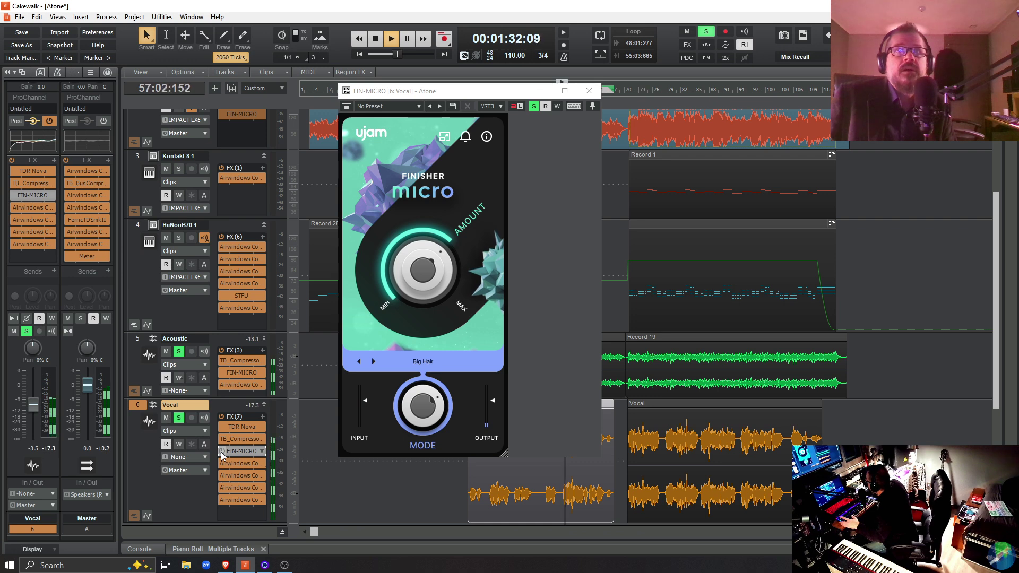
key("space")
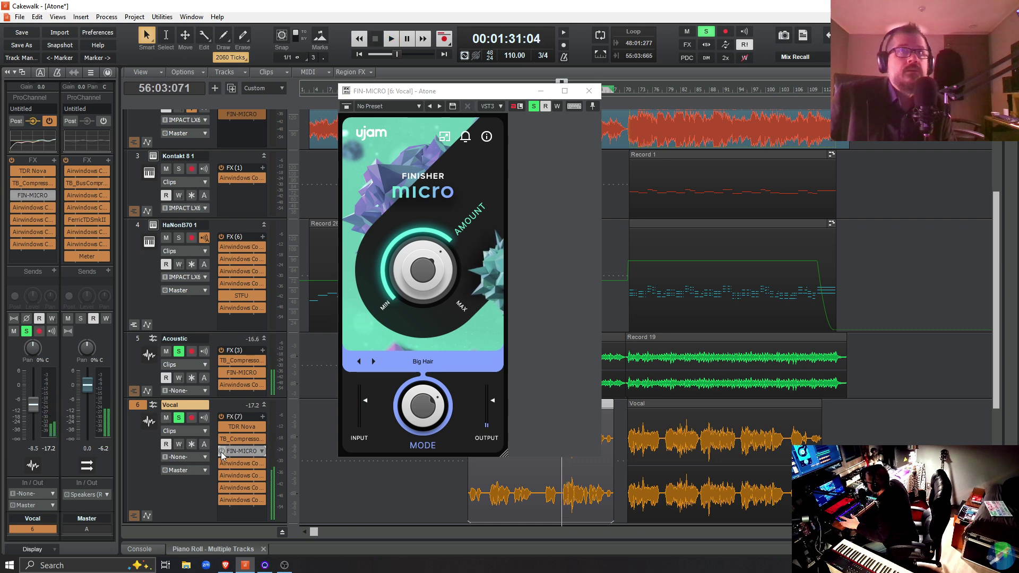
left_click(222, 451)
key("space")
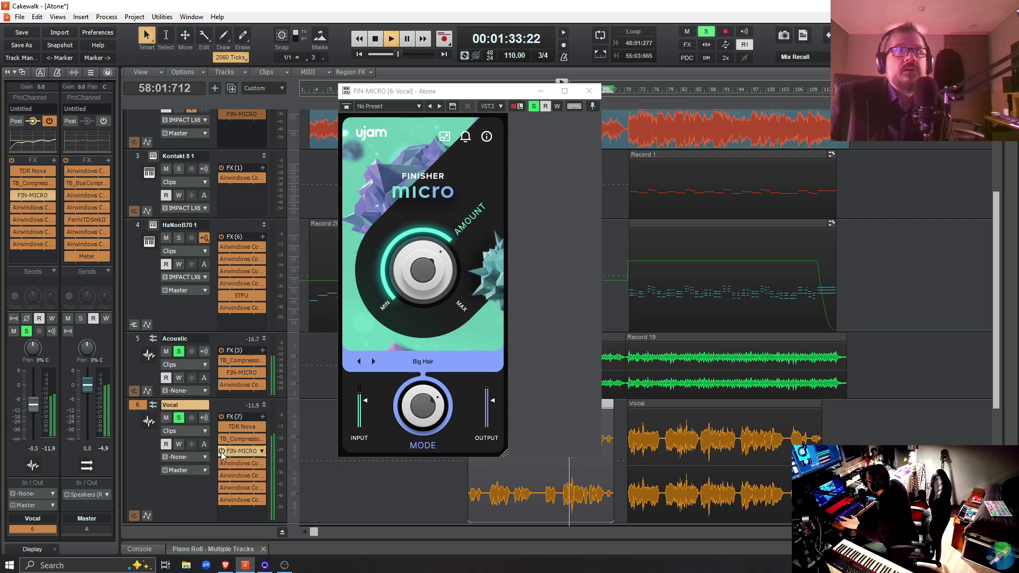
left_click(222, 451)
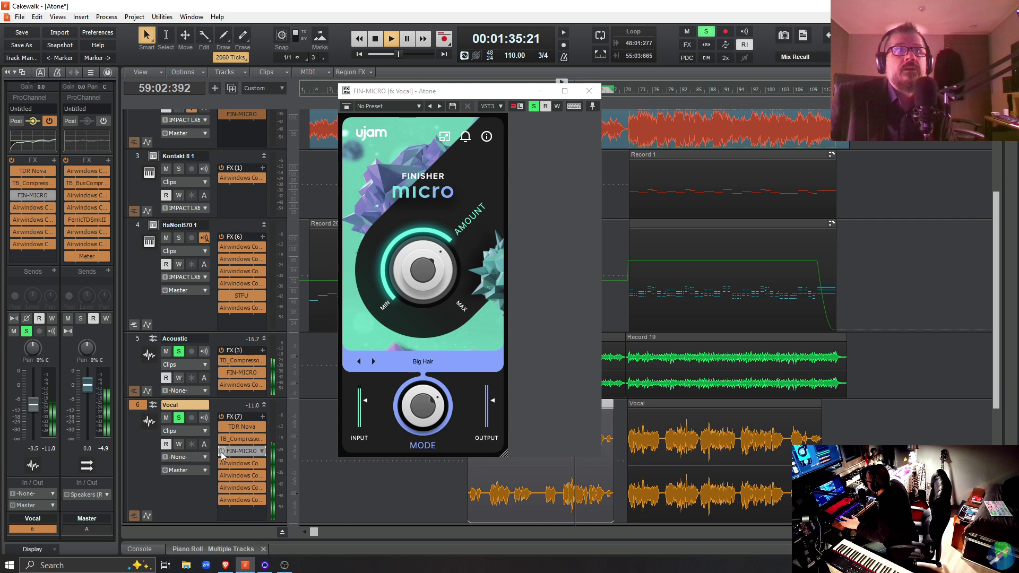
left_click(222, 451)
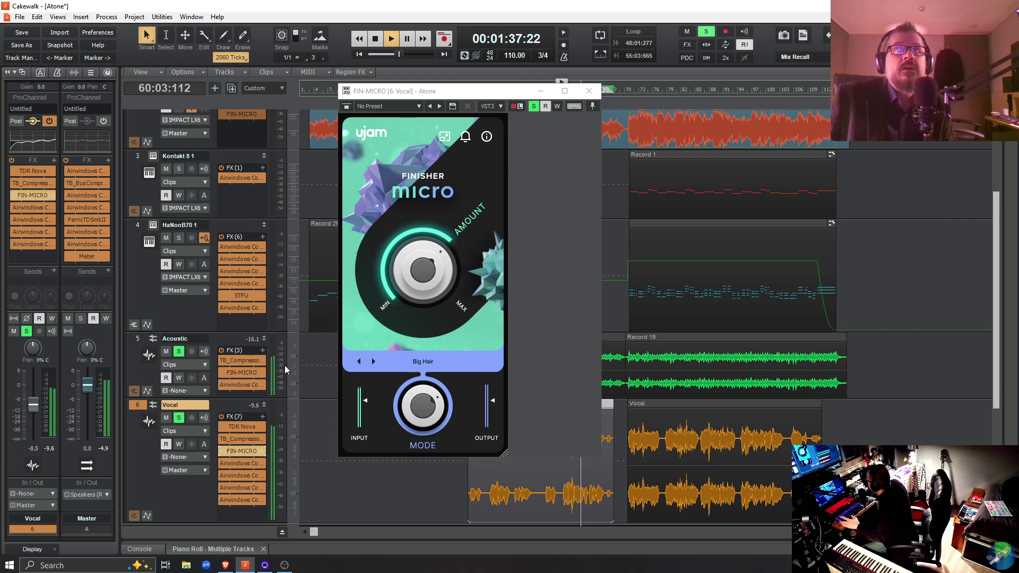
key("space")
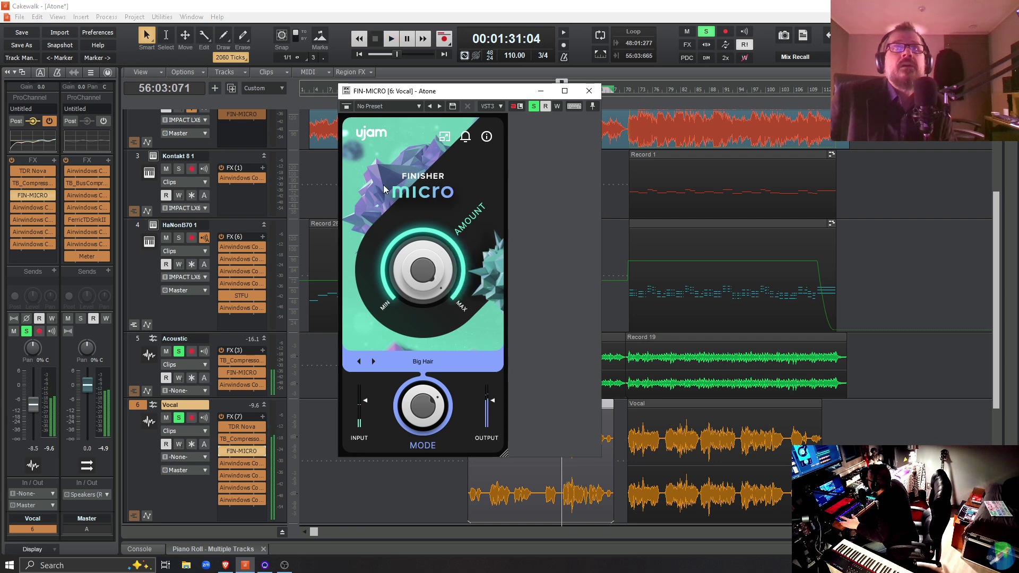
- Audition the vocal phrase with FIN-MICRO's Amount at maximum, and turn the Amount back down to slightly above the midpoint
key("space")
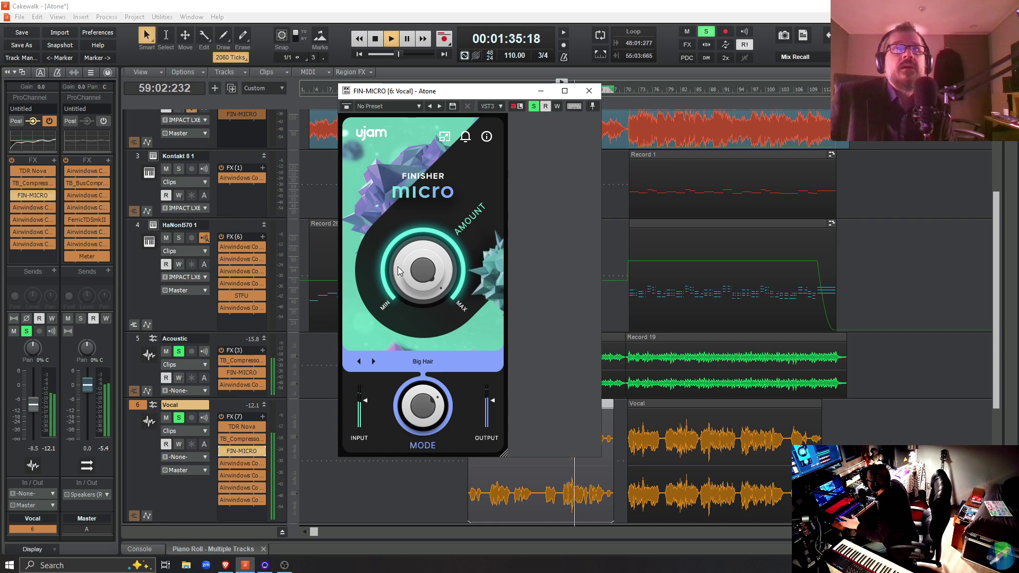
key("space")
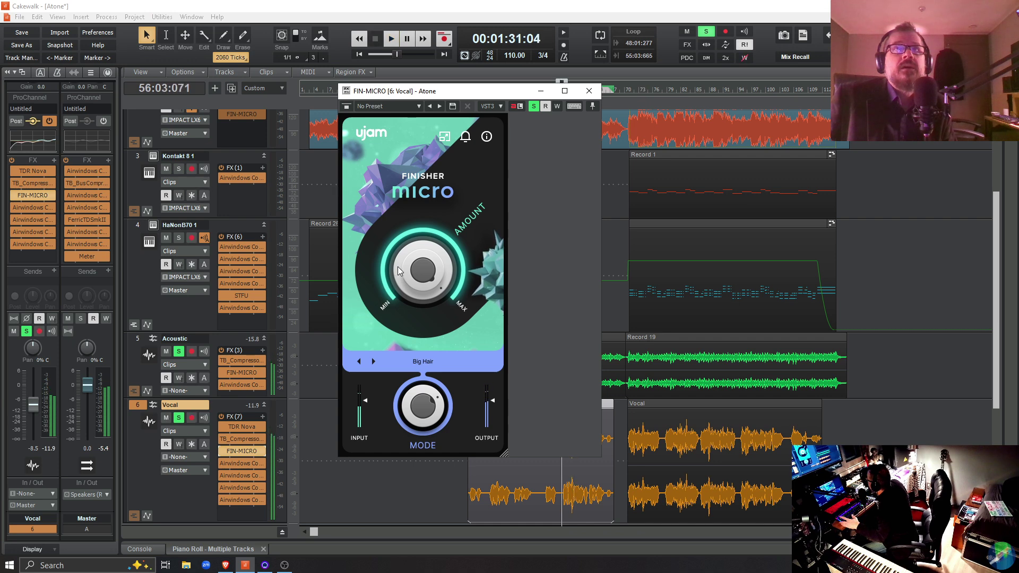
left_click_drag(397, 267, 397, 310)
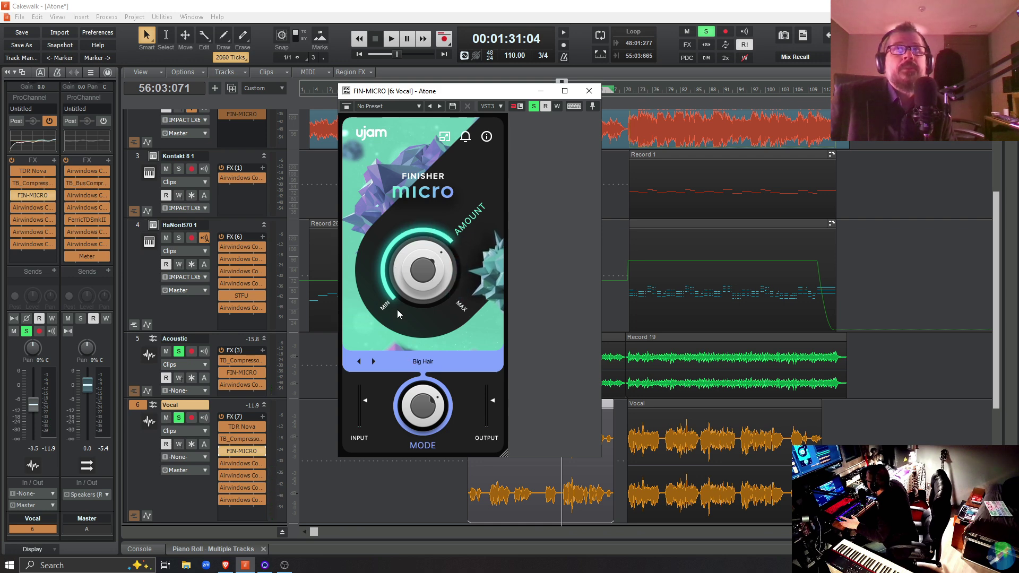
- Play a longer stretch of the vocal from measure 56 to judge FIN-MICRO at the reduced Amount, and close the effect's window
key("space")
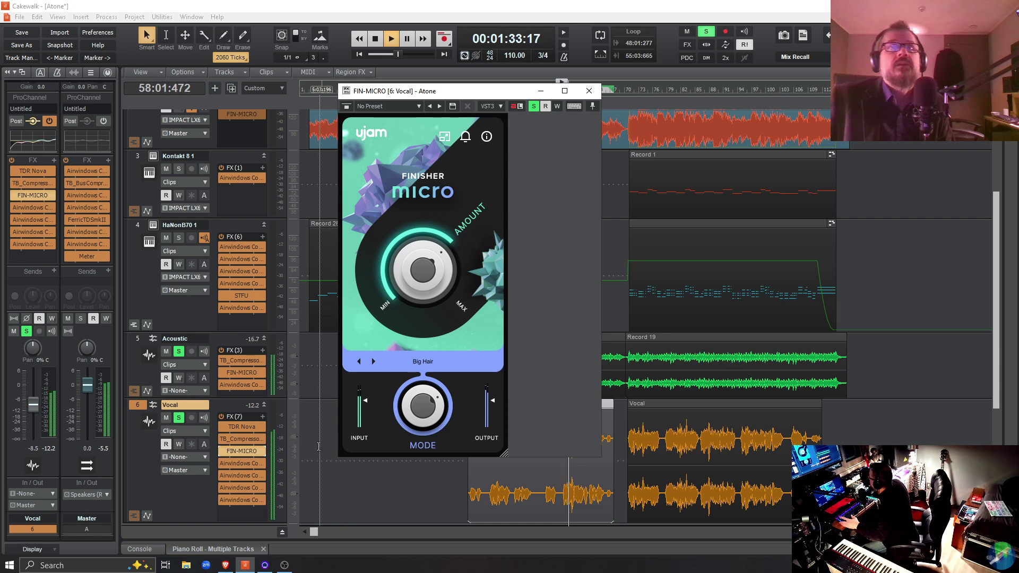
left_click(218, 451)
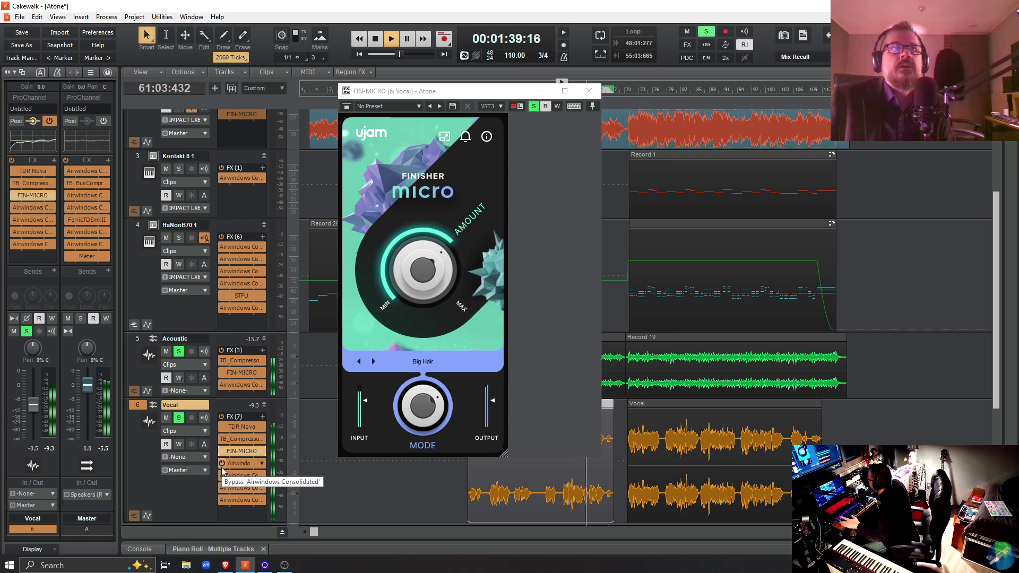
key("space")
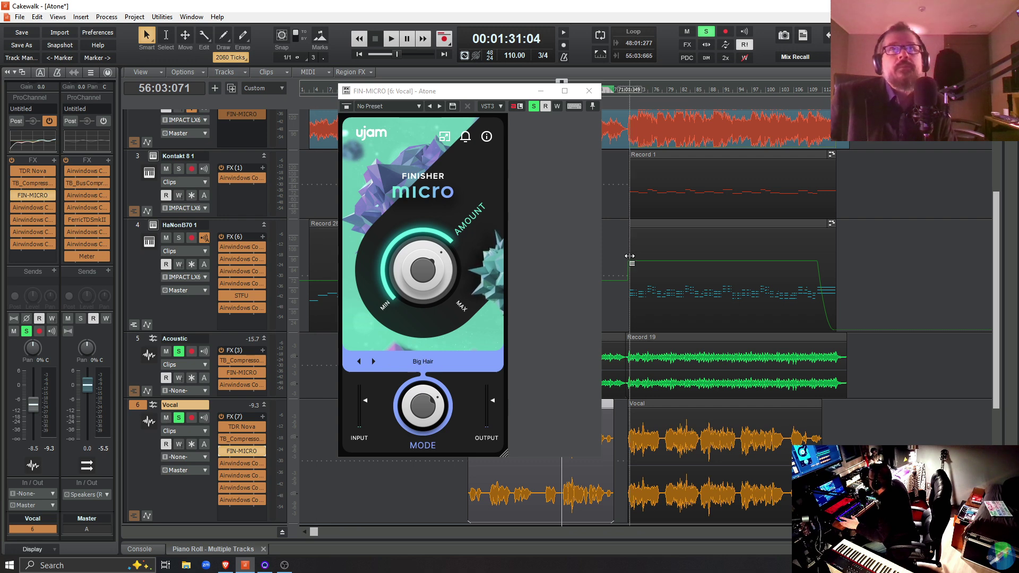
left_click(589, 91)
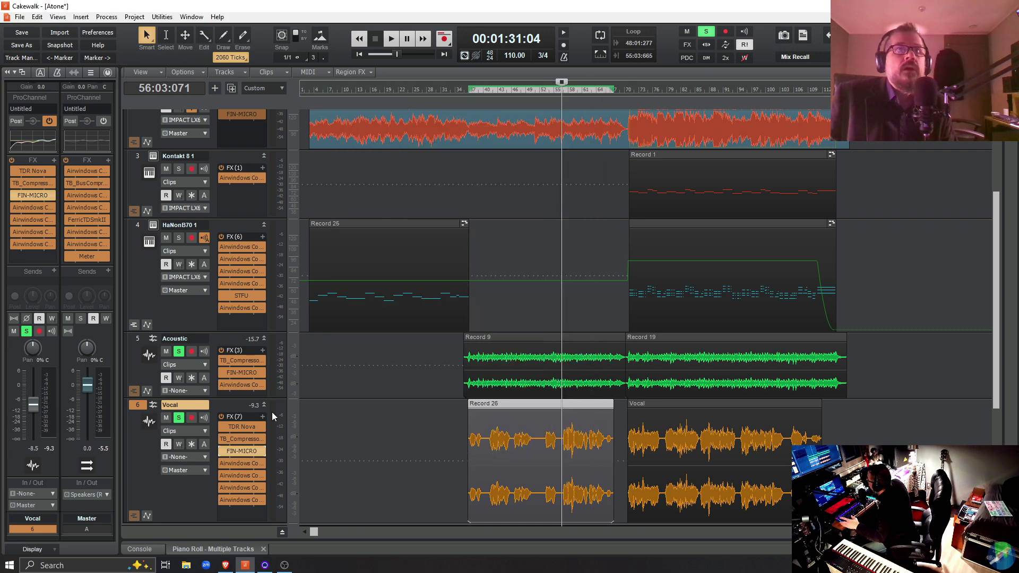
- Review the settings of the Vocal track's Airwindows Slew2 and BrightAmbience2 effects, and close the plug-in window
double_click(233, 464)
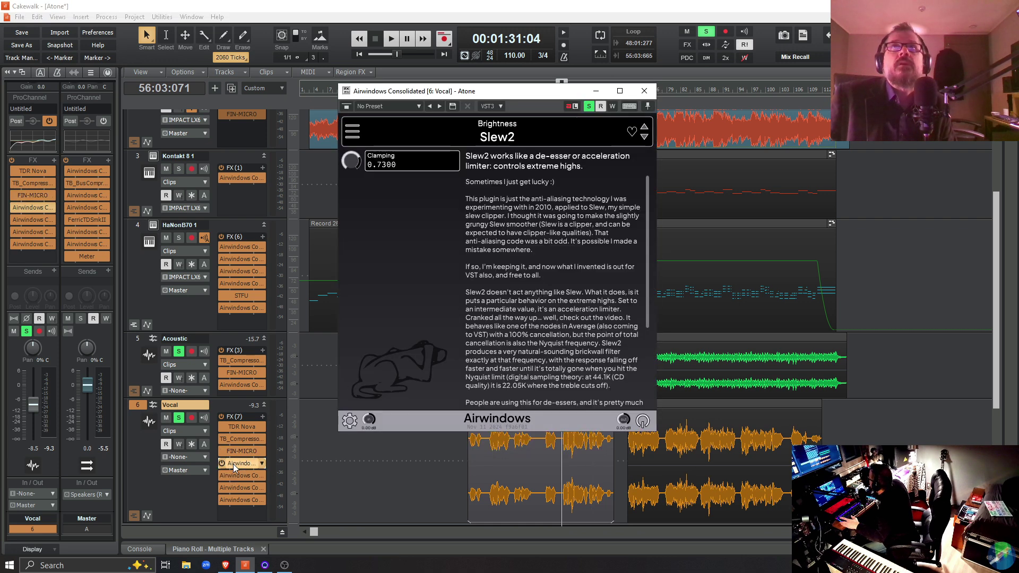
double_click(234, 476)
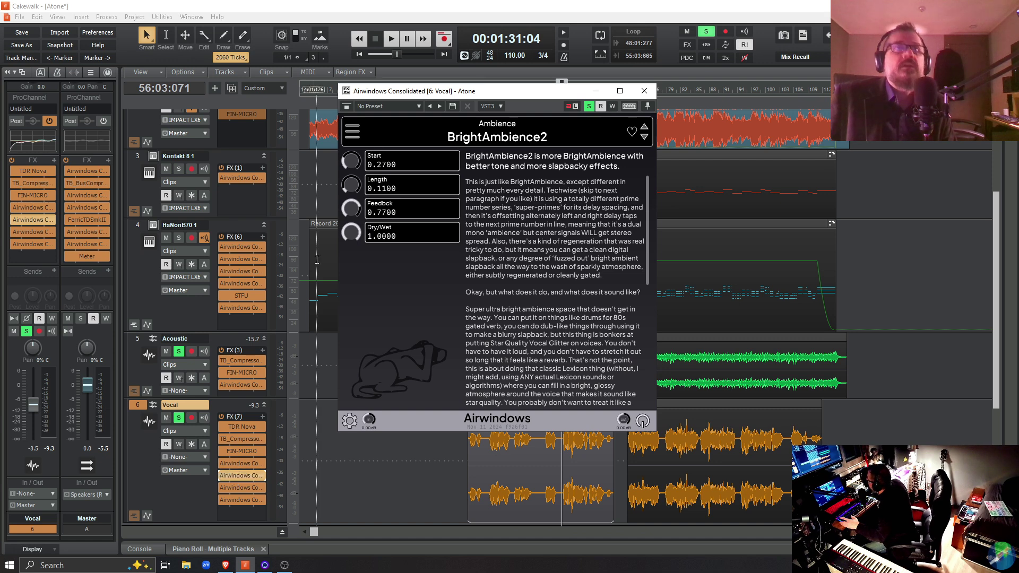
left_click(645, 91)
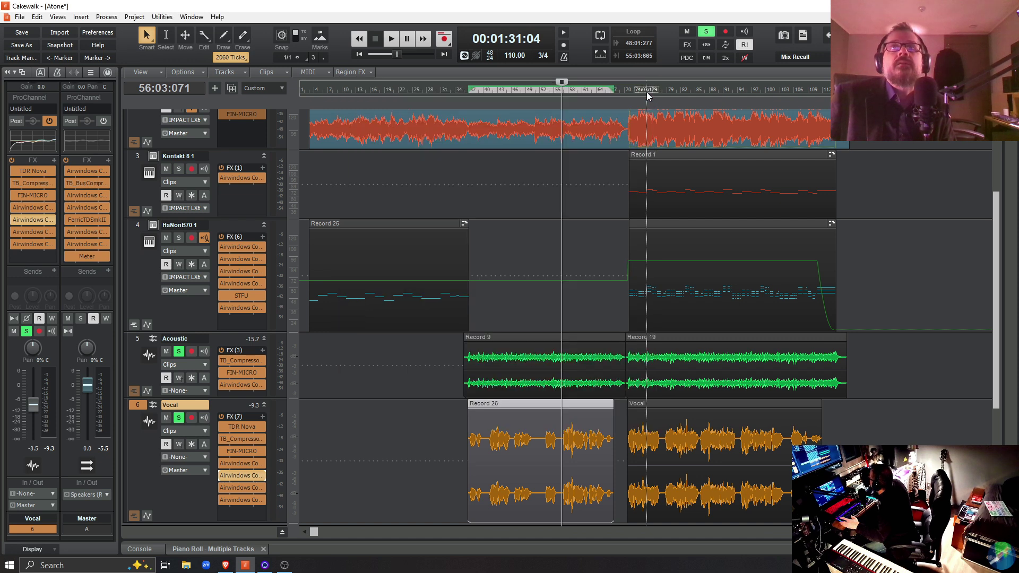
- Fit all six tracks vertically in the track view, and look over the mixer Console before hiding the docked views
left_click(263, 406)
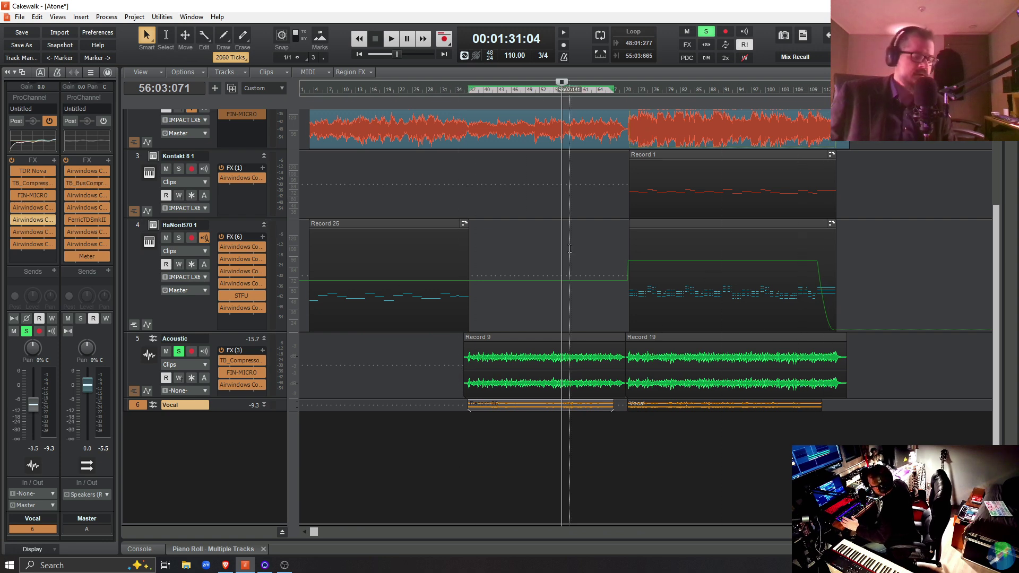
key("f")
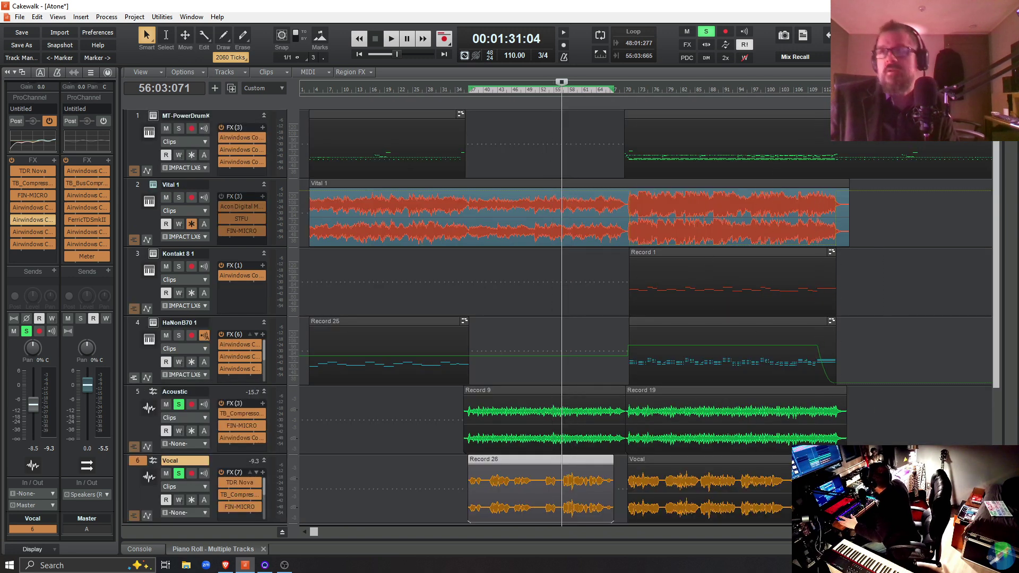
key("d")
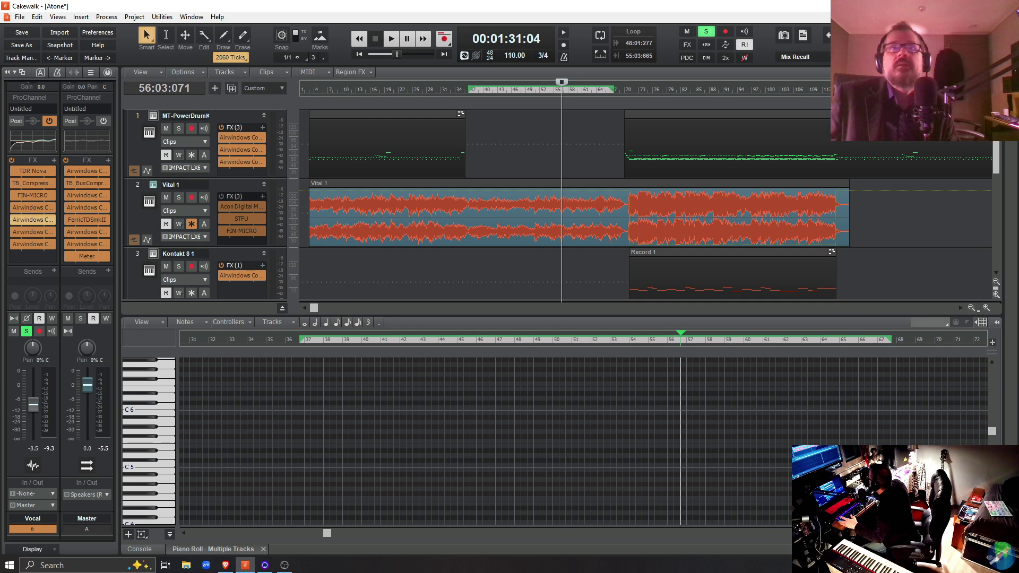
left_click(134, 549)
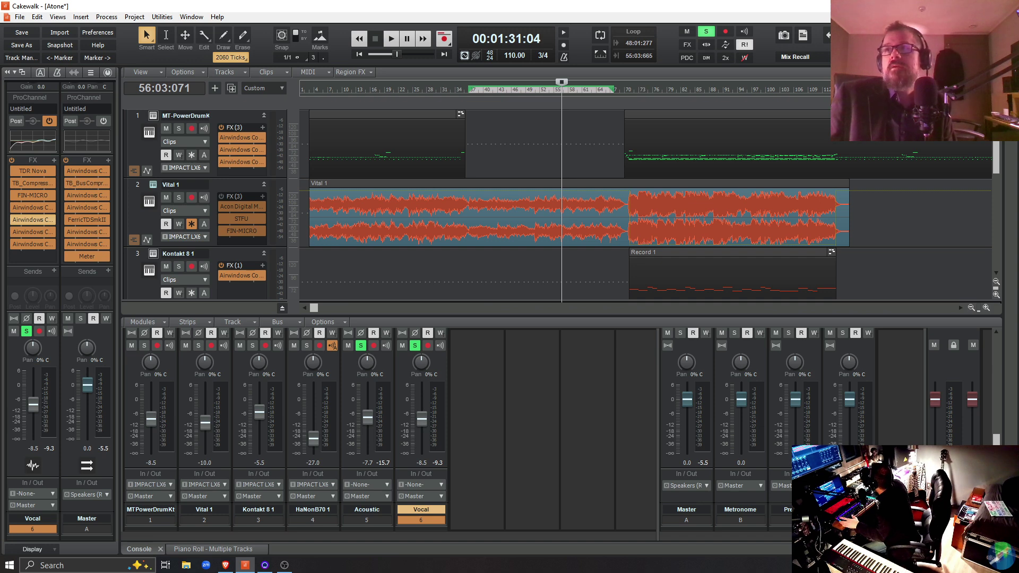
key("d")
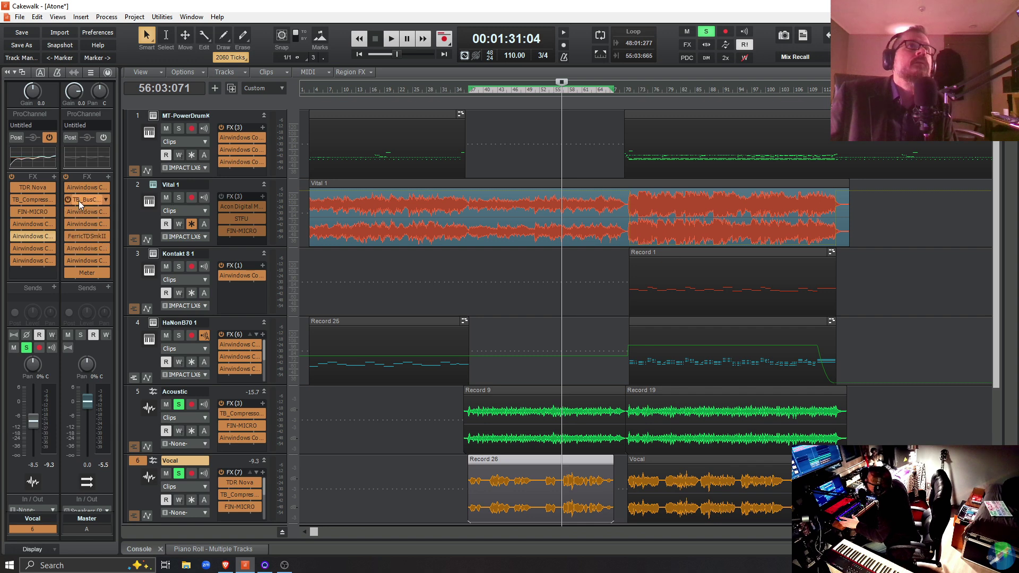
- Inspect the Master bus's Airwindows Interstage effect, close it, and open TB_BusCompressor_v3 on the same bus
double_click(80, 190)
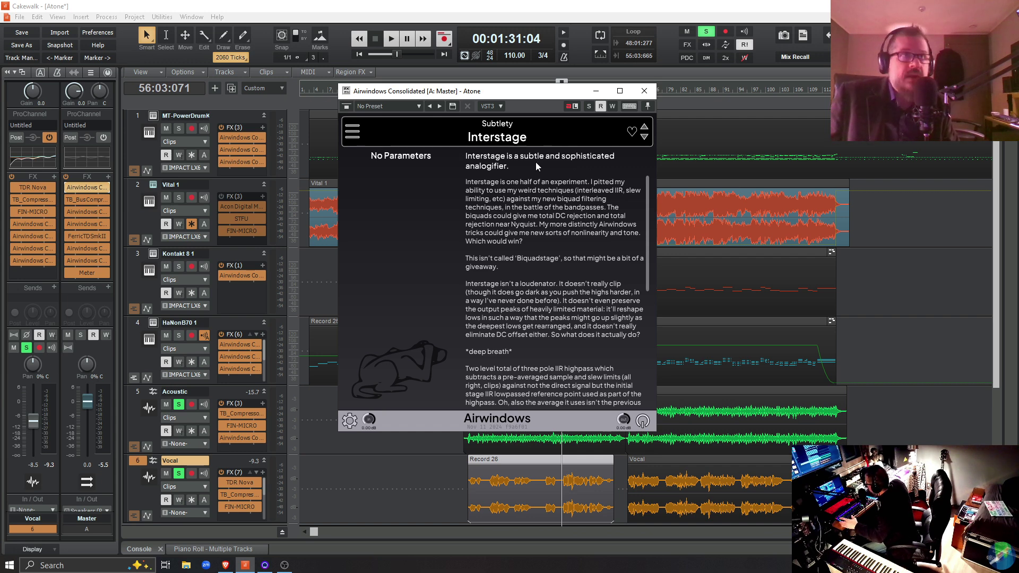
left_click(643, 92)
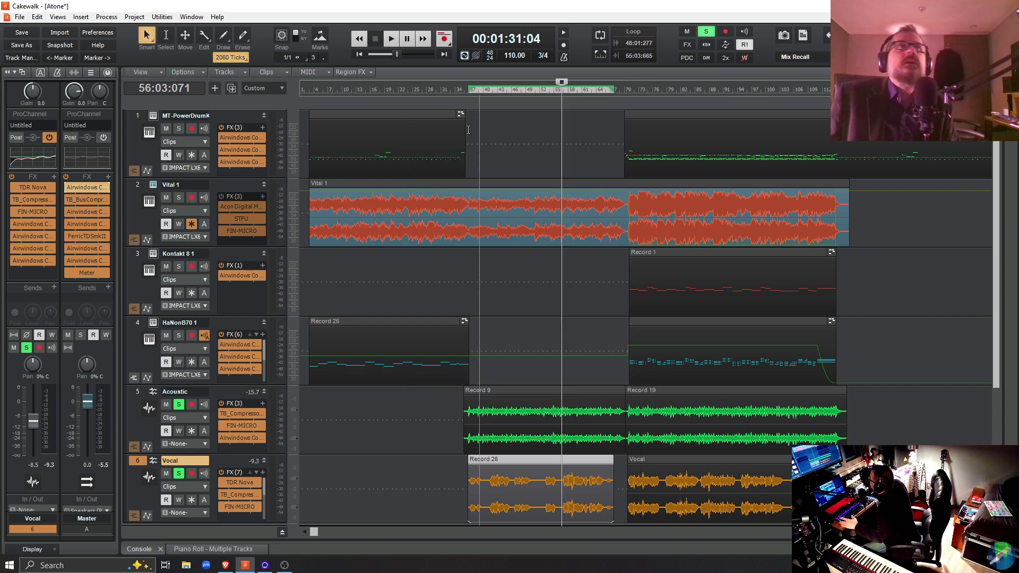
double_click(82, 200)
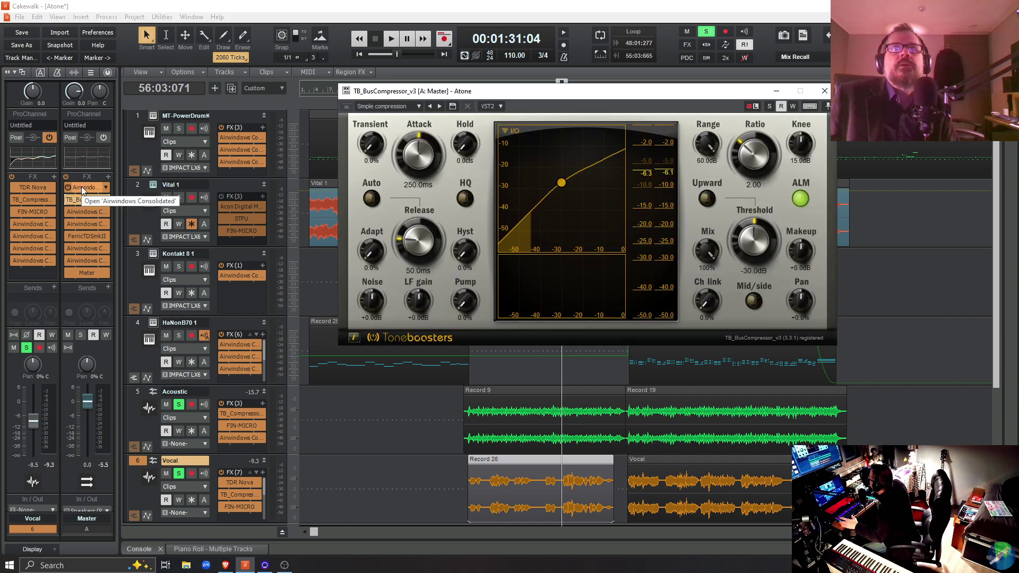
- Set the playback position to measure 70 and audition briefly, and look through TB_BusCompressor_v3's presets without changing the preset
left_click(625, 375)
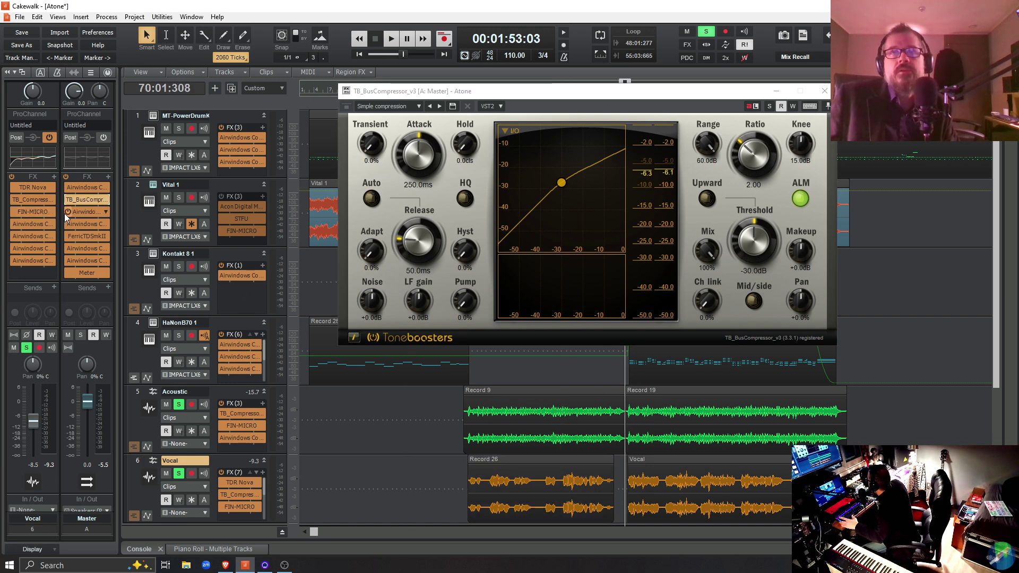
key("space")
key("space")
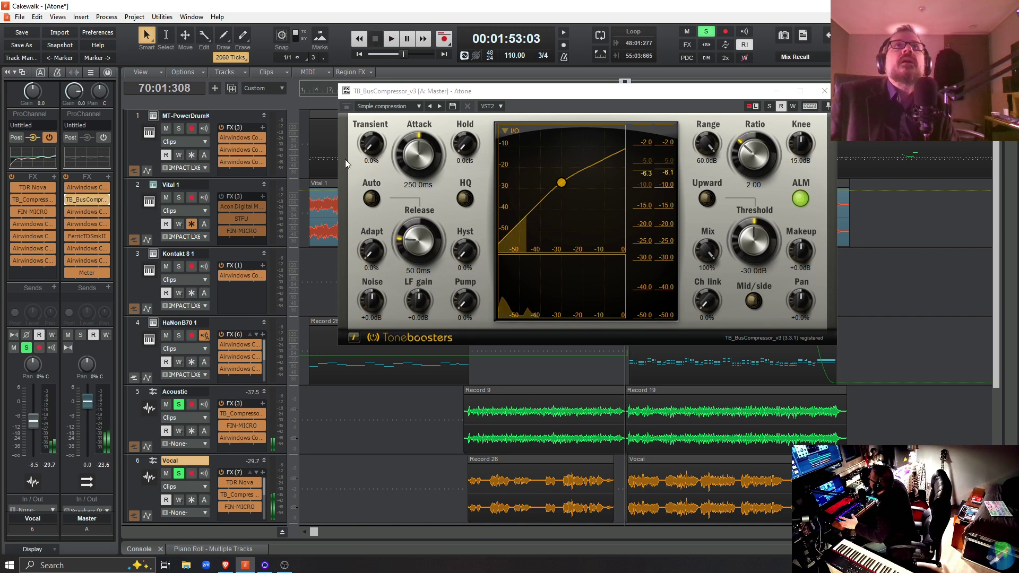
left_click(420, 107)
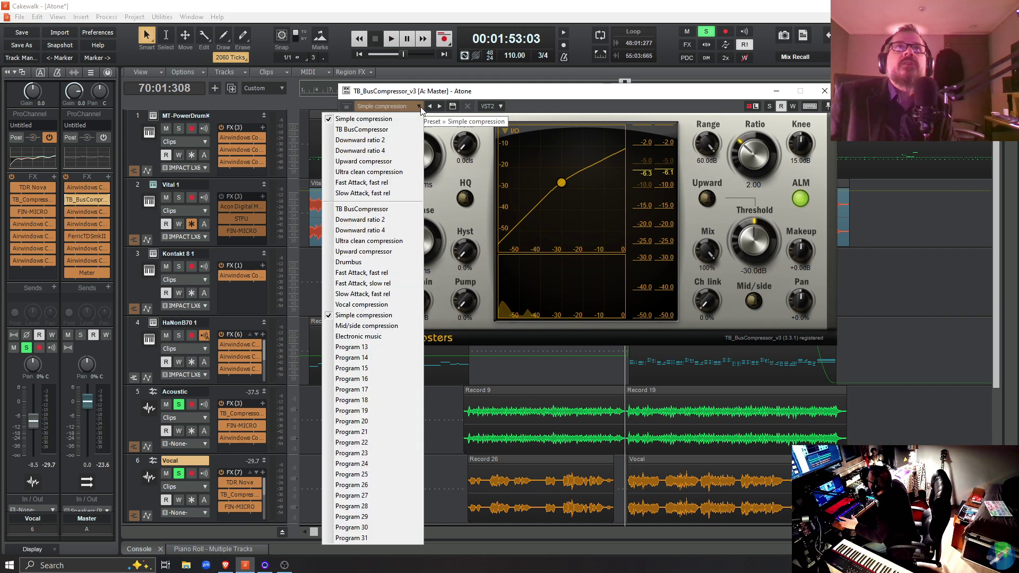
left_click(645, 253)
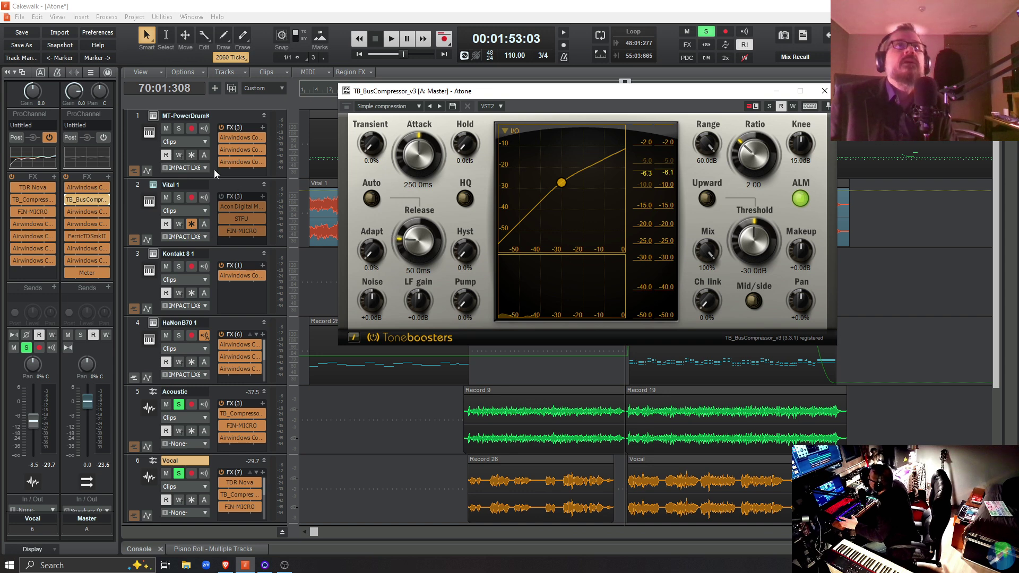
- Clear the solo on all tracks, and audition briefly from measure 70 before and after the change
key("space")
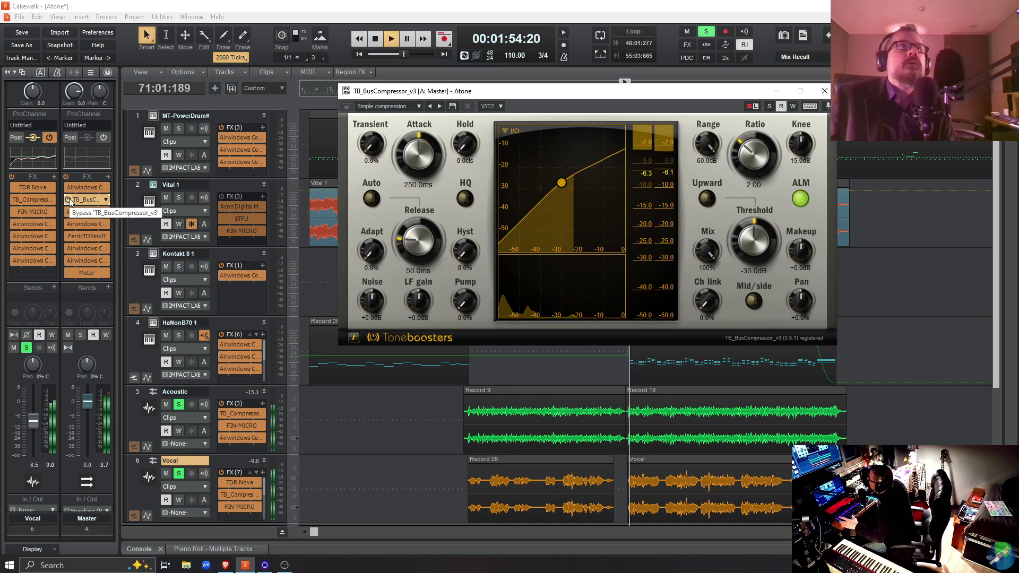
key("space")
left_click(68, 201)
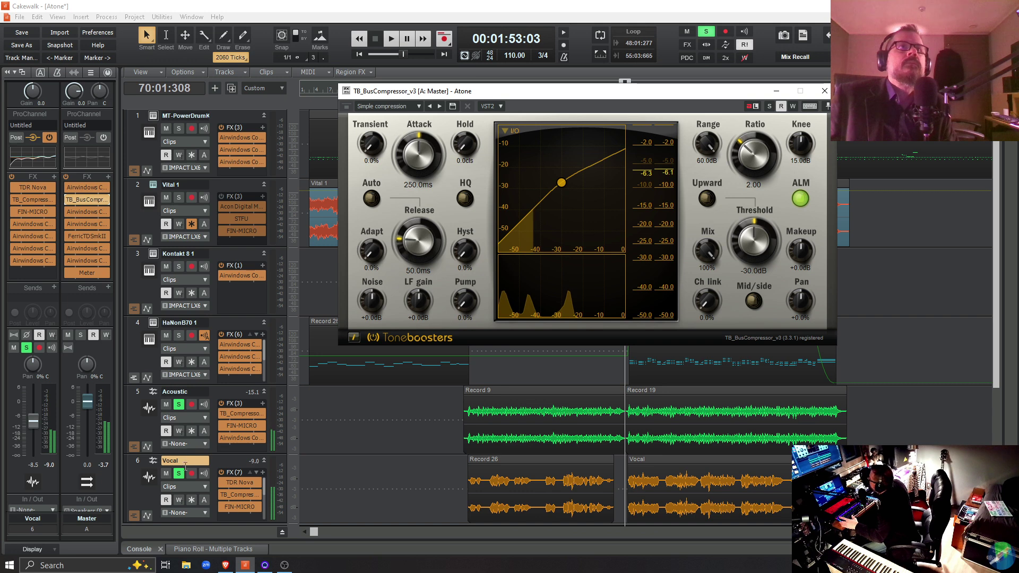
left_click(705, 32)
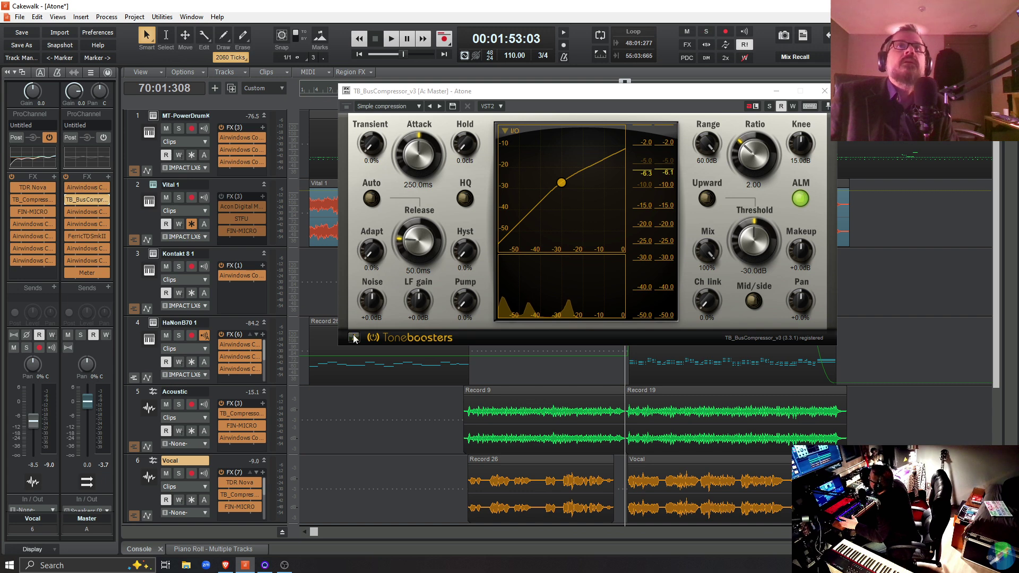
key("space")
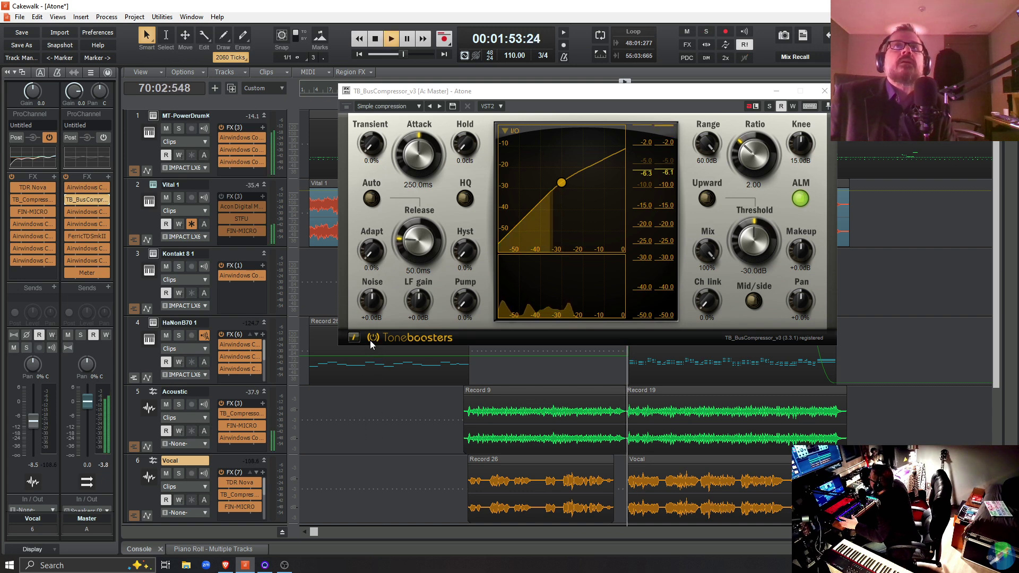
key("space")
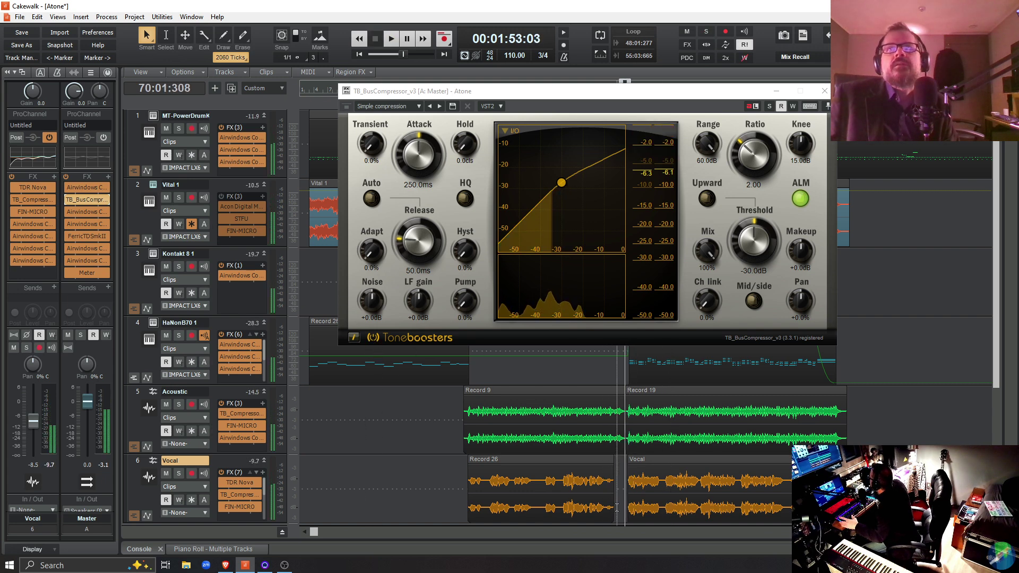
- Set the playback position to measure 69, just ahead of the second Vocal clip, and audition the full mix from there
left_click(620, 505)
key("space")
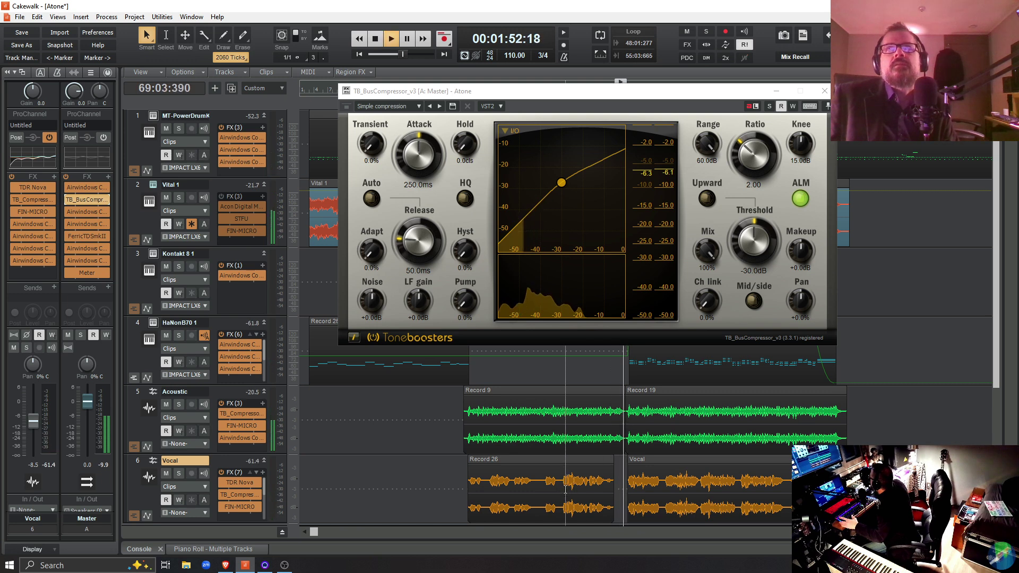
key("space")
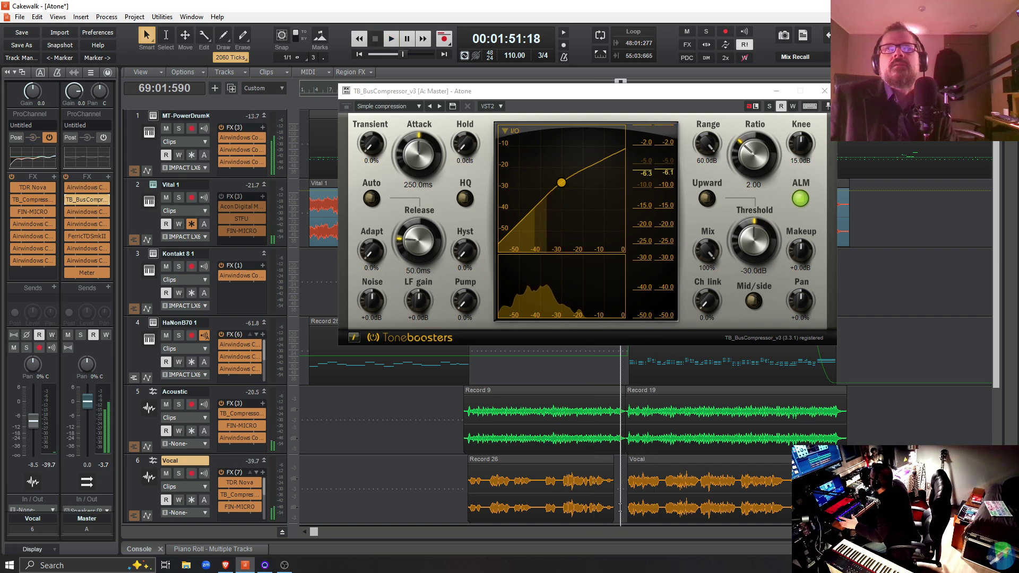
left_click(620, 507)
key("space")
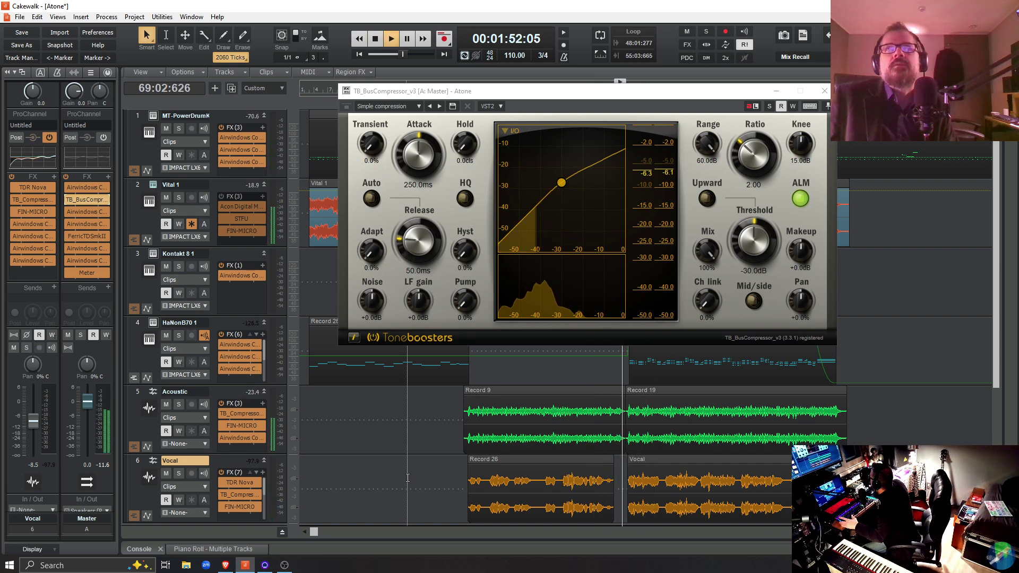
key("space")
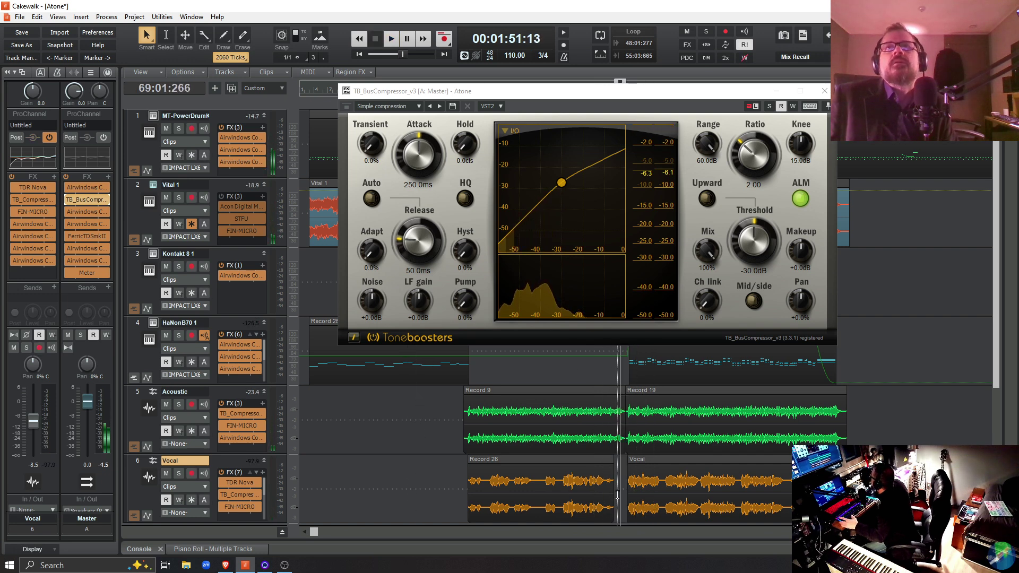
- Compare the transition into measure 70 with the Master bus's TB_BusCompressor_v3 bypassed and enabled, and stop playback
key("space")
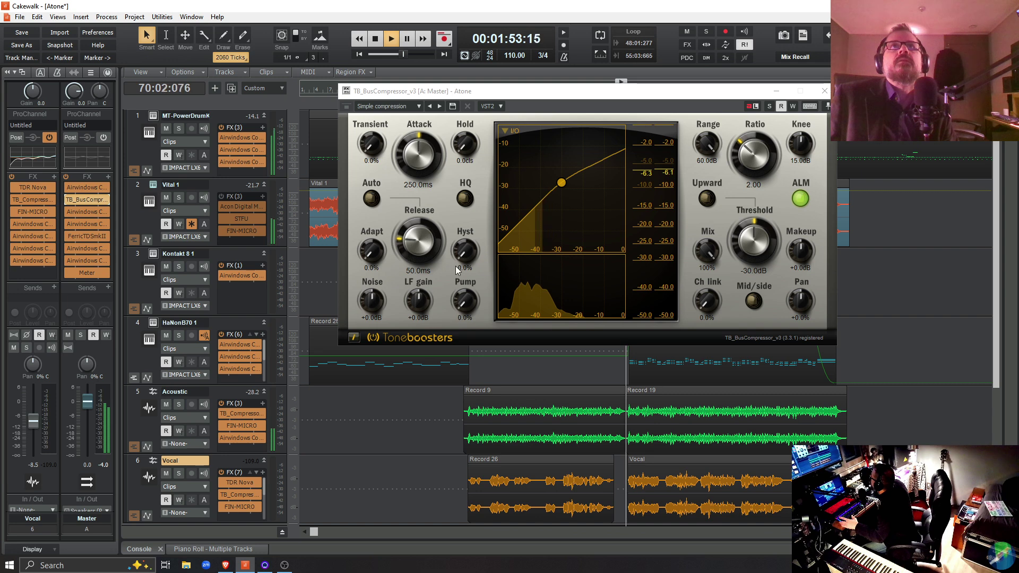
key("space")
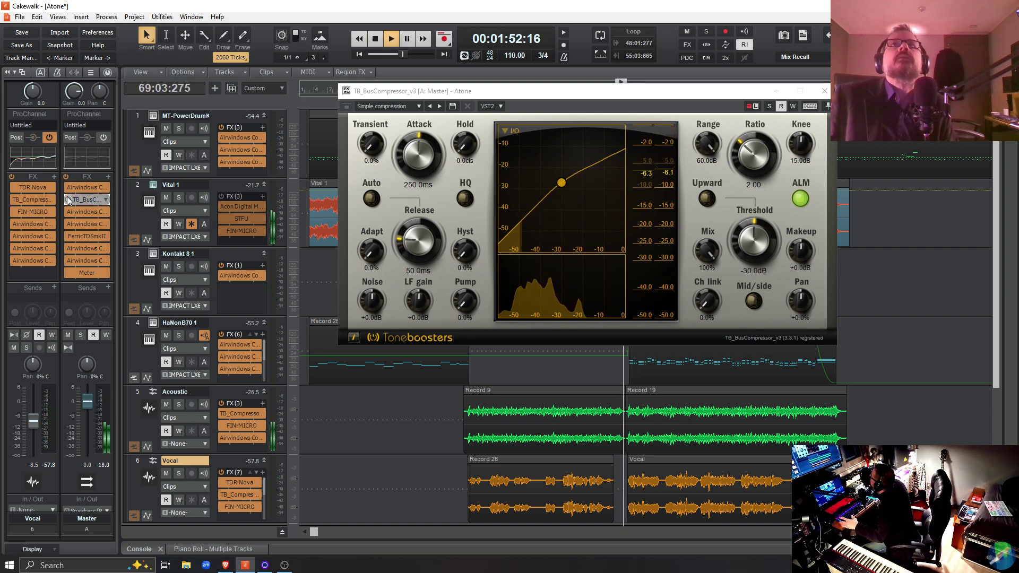
key("space")
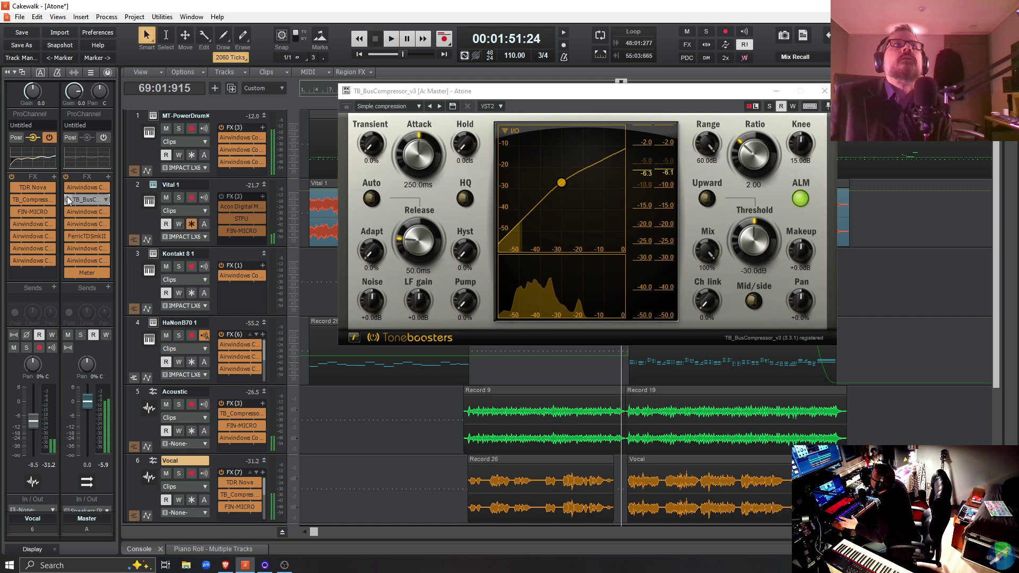
key("space")
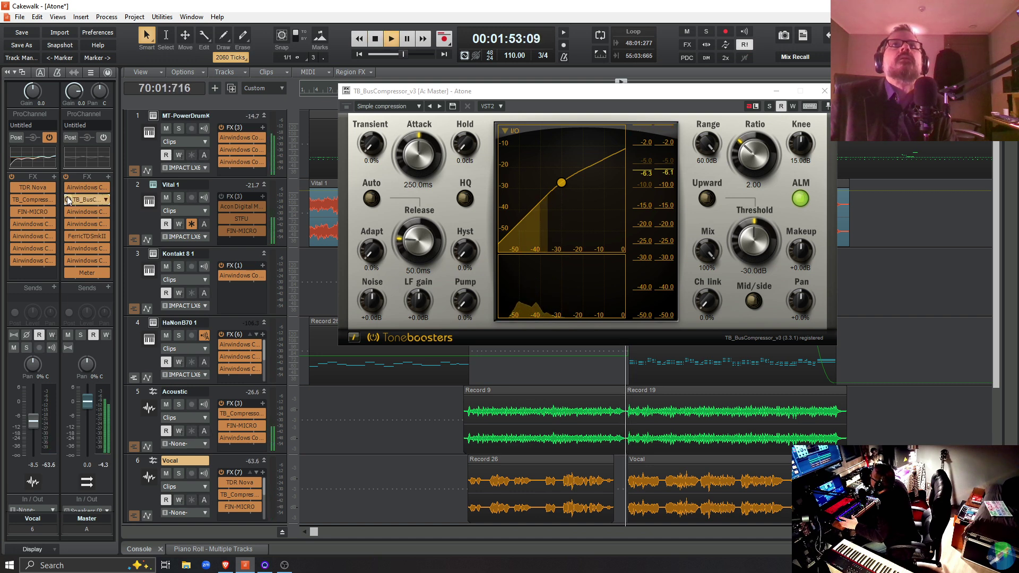
key("space")
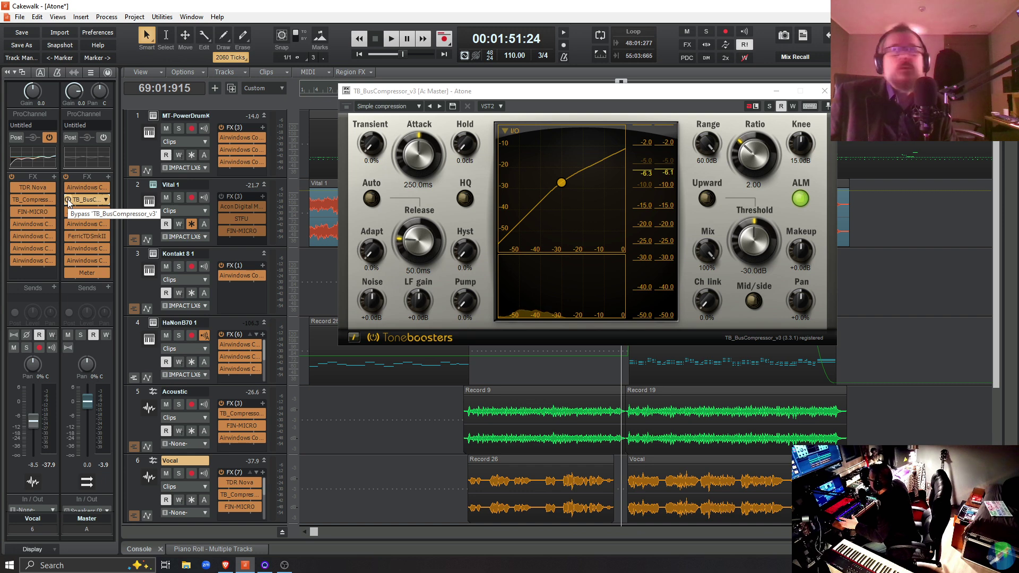
- Play a longer passage from measure 69, toggling TB_BusCompressor_v3's bypass twice for comparison, and leave the compressor enabled
key("space")
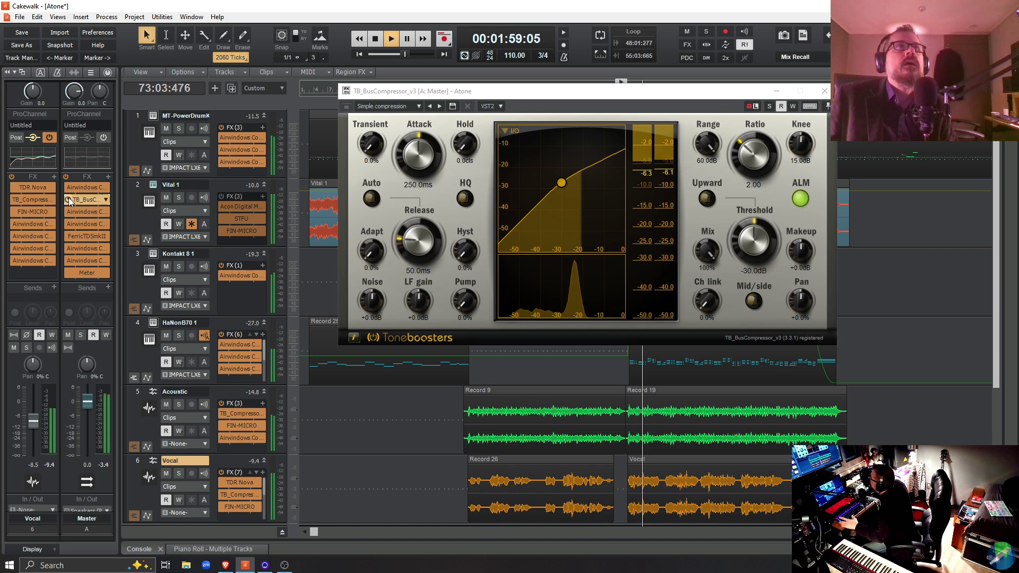
left_click(68, 199)
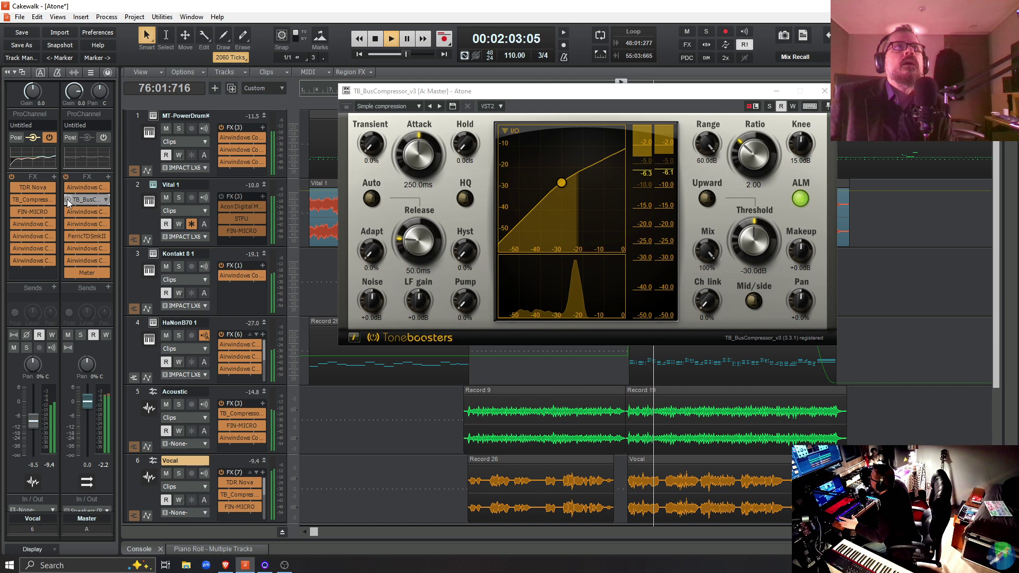
left_click(68, 200)
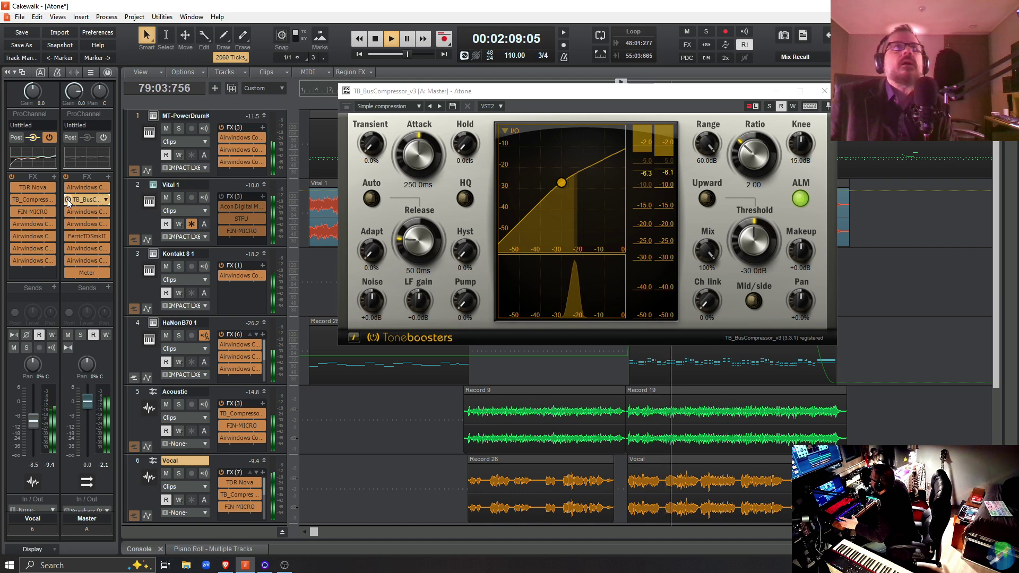
left_click(67, 199)
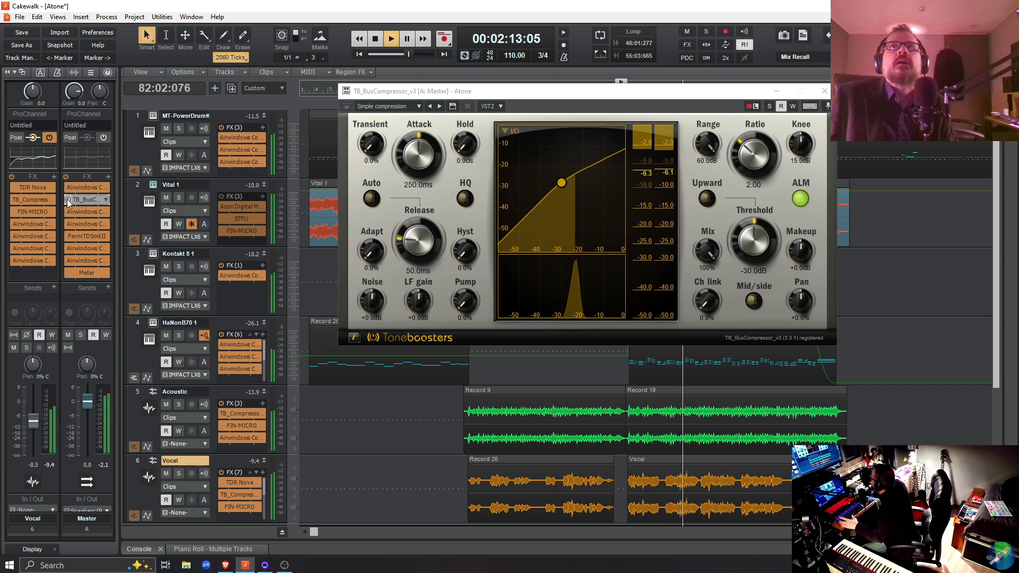
left_click(68, 200)
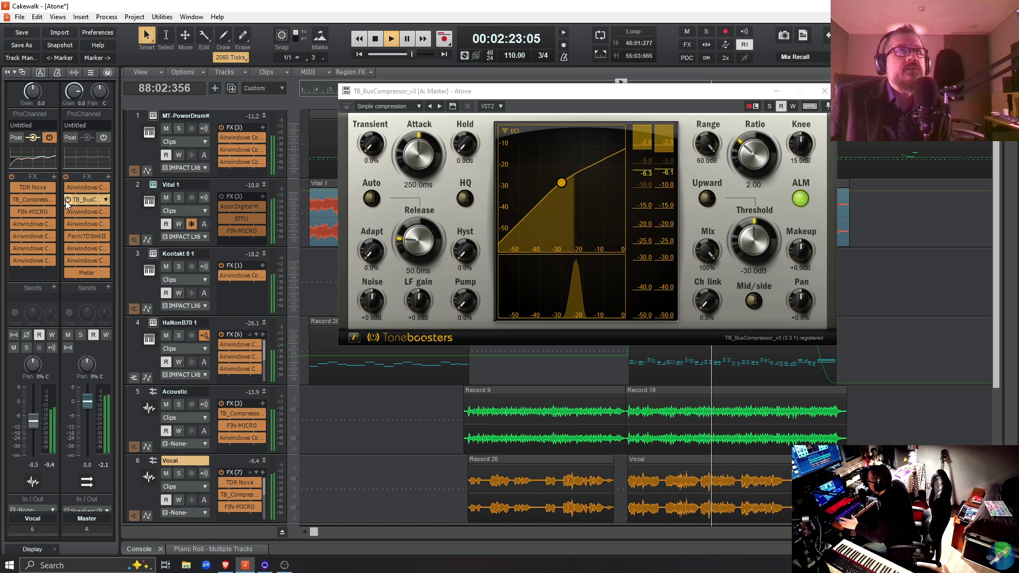
key("space")
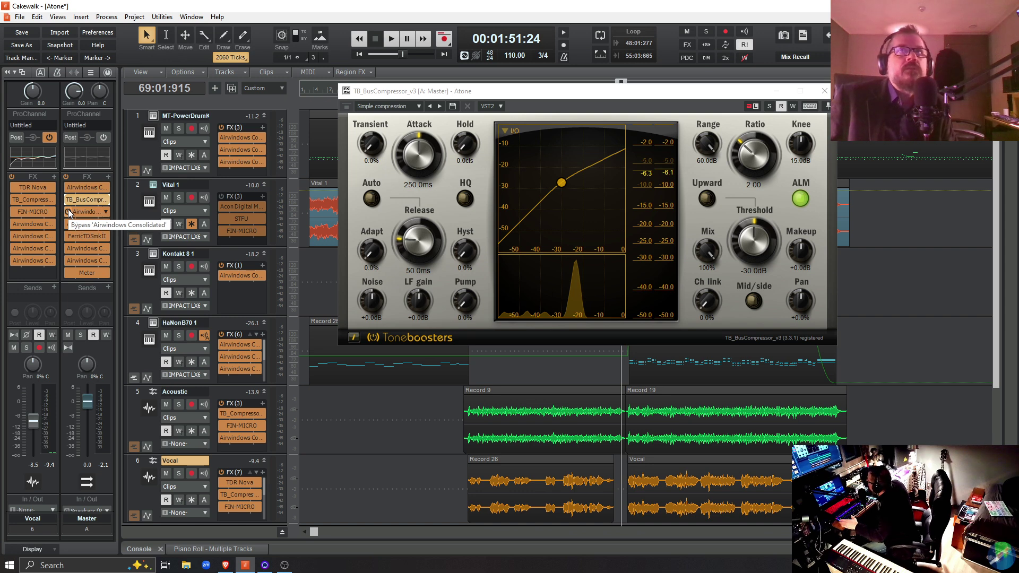
- Open the Master bus's Airwindows ToTape8 effect and compare it bypassed and enabled during playback from measure 69
double_click(75, 210)
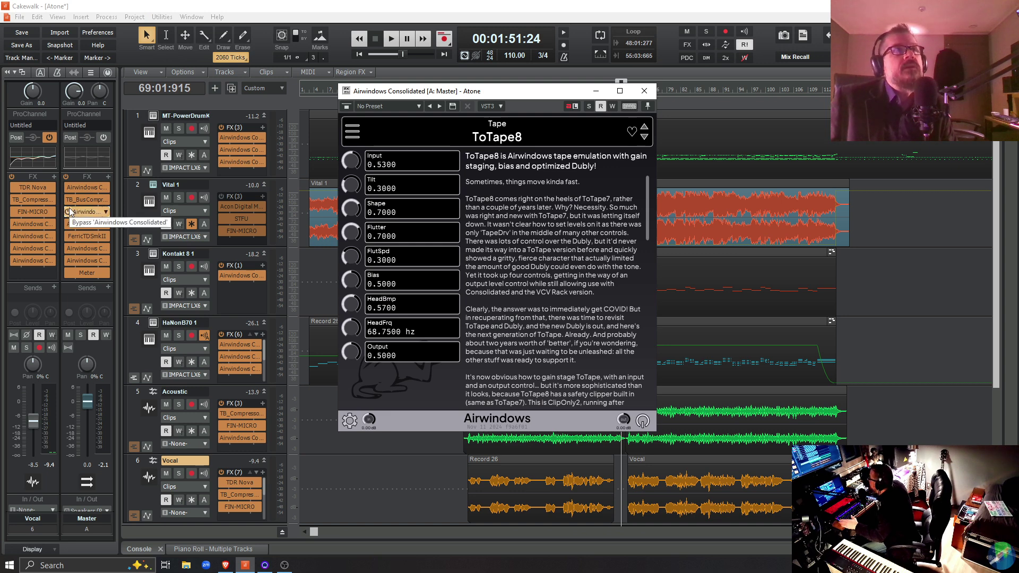
key("space")
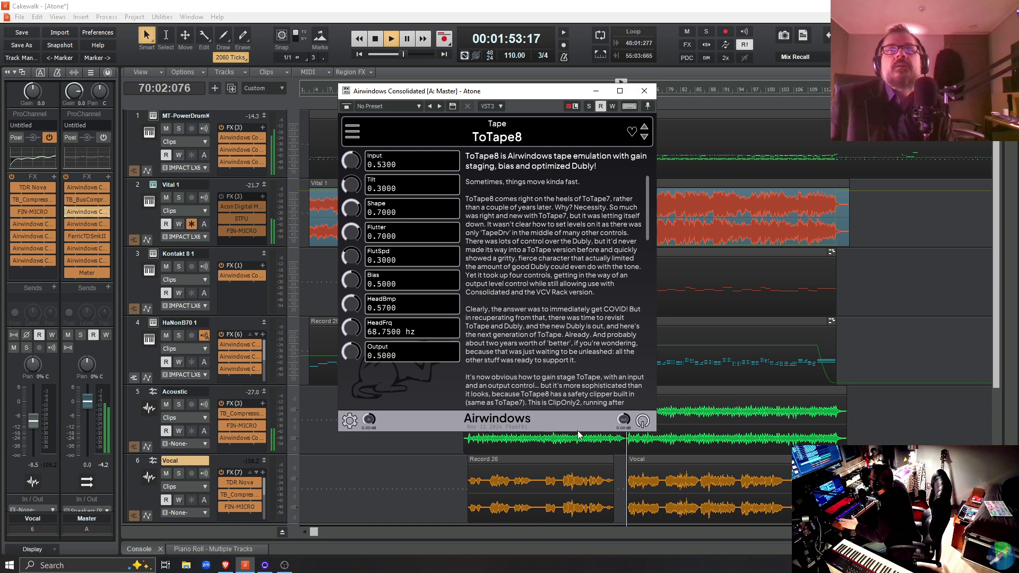
left_click(68, 212)
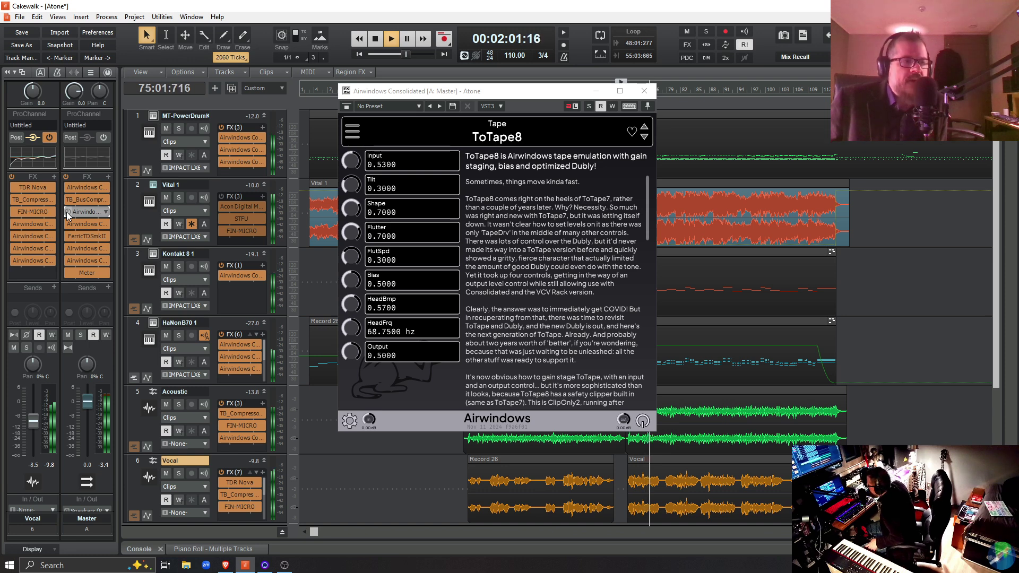
left_click(68, 212)
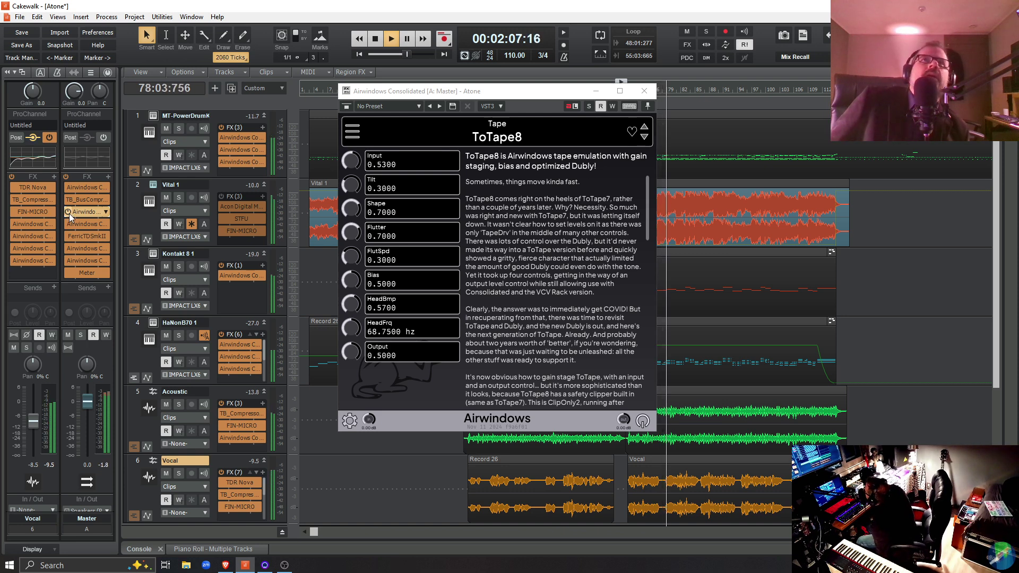
left_click(68, 212)
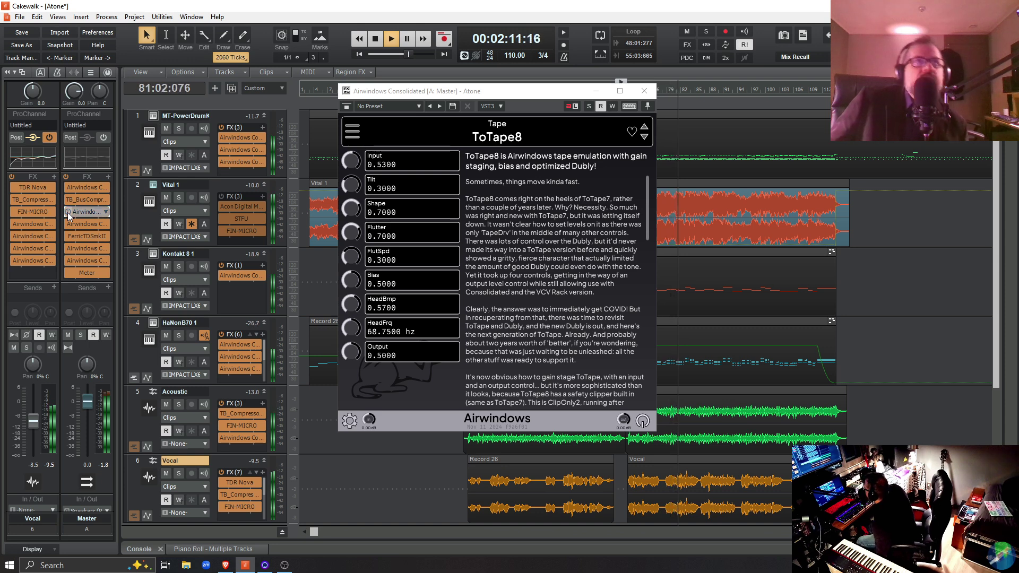
left_click(68, 212)
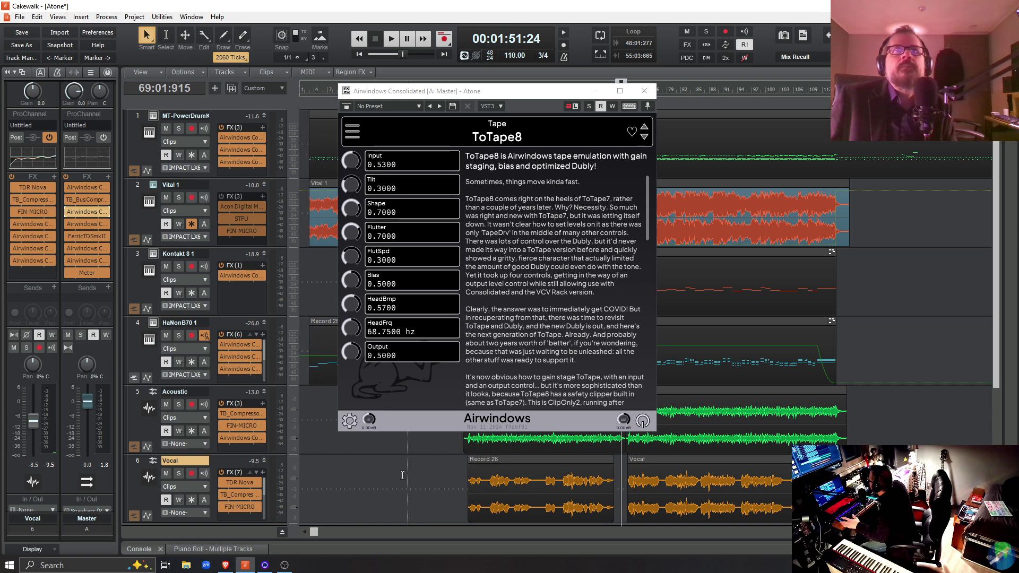
- Set the playback position to measure 35, and compare the quieter section with ToTape8 bypassed and enabled
key("space")
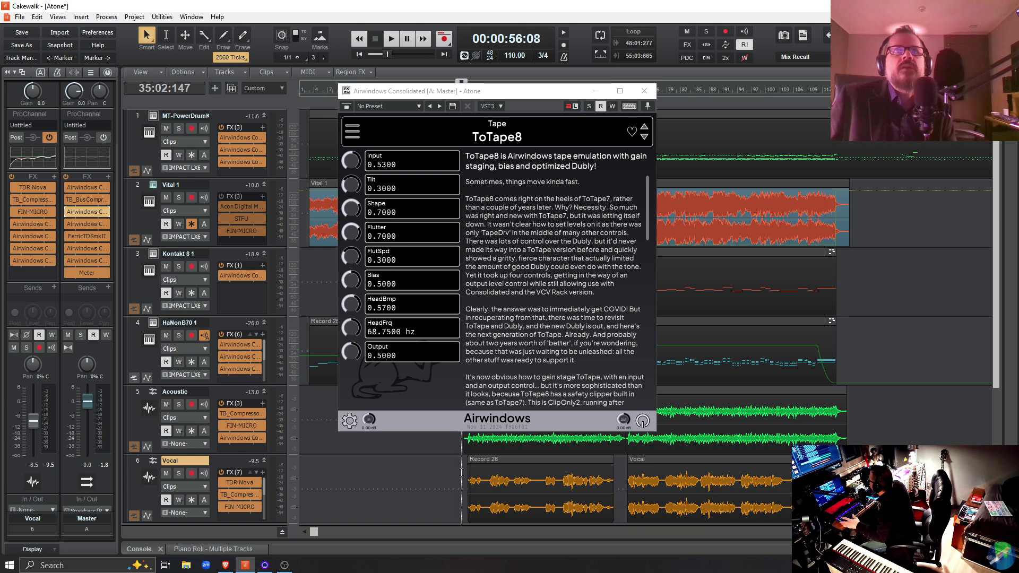
key("space")
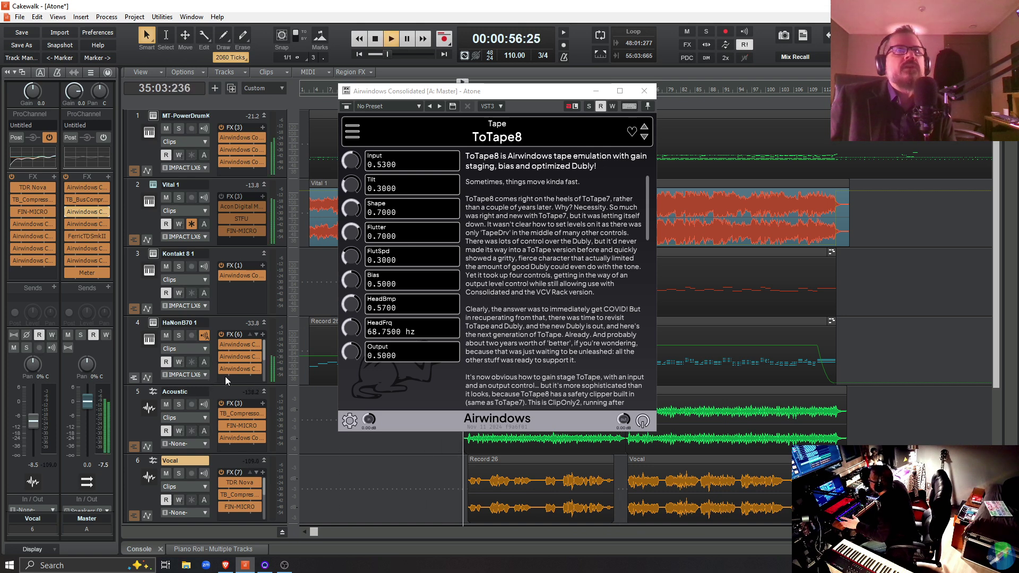
left_click(68, 211)
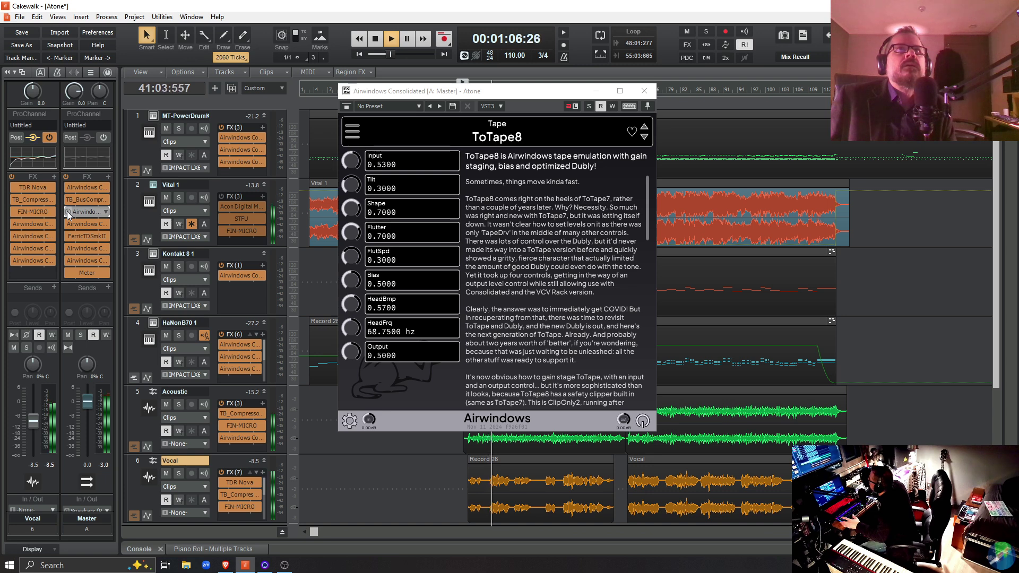
left_click(68, 212)
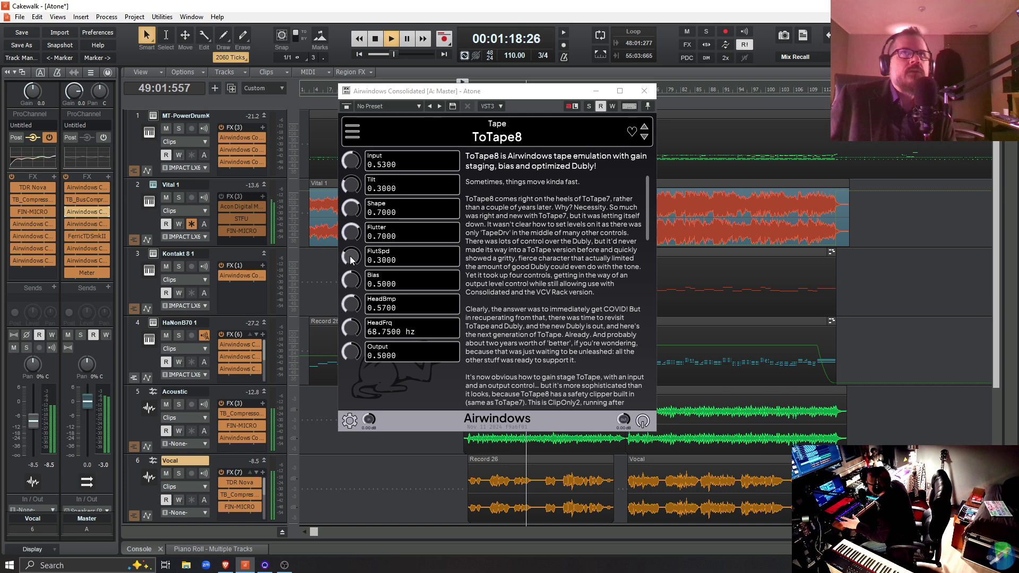
- Try a FlutSpd of 0.7600 in ToTape8 during playback, restore it to 0.3000, and stop playback
left_click_drag(350, 259, 346, 236)
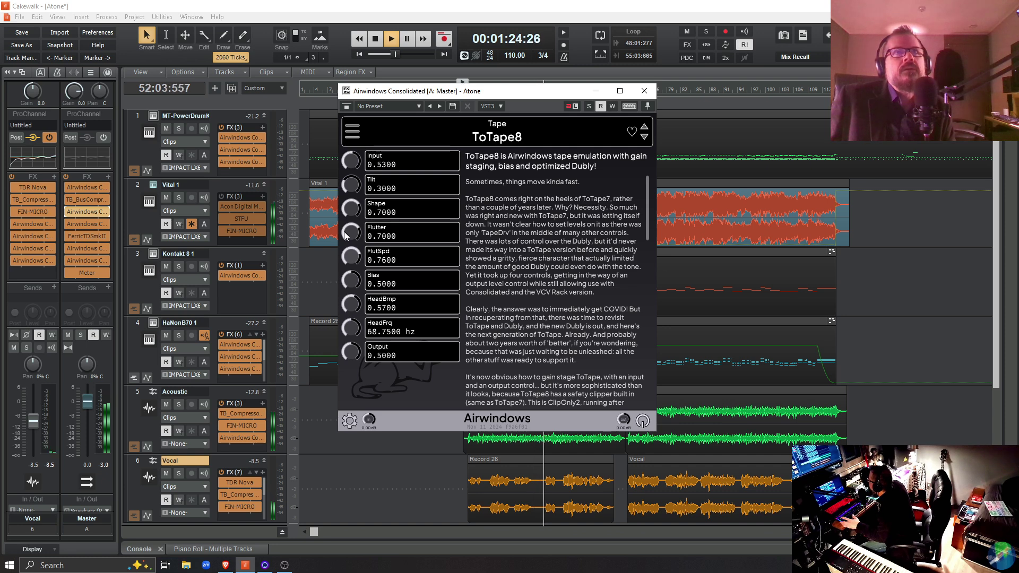
left_click_drag(345, 233, 357, 278)
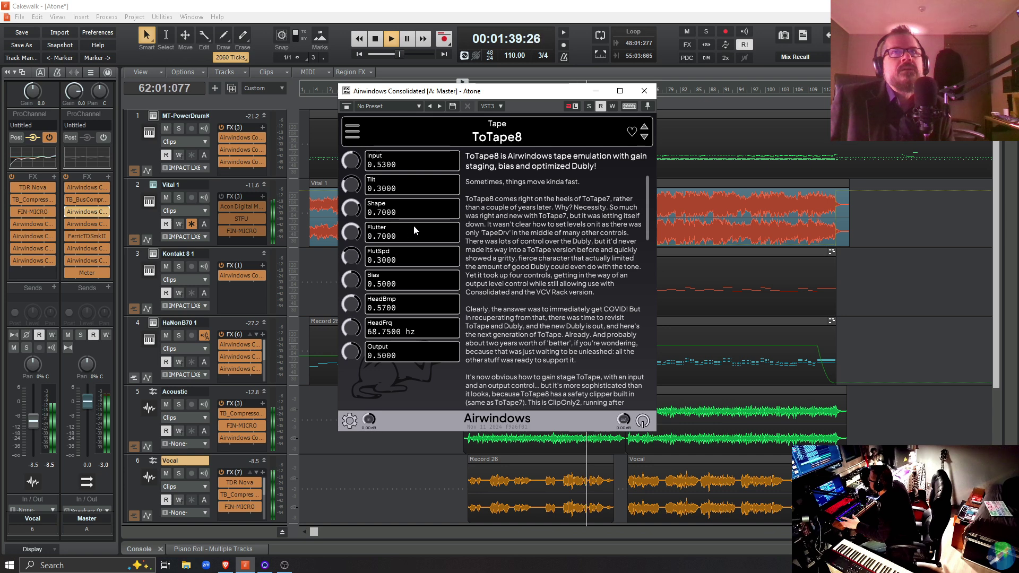
key("space")
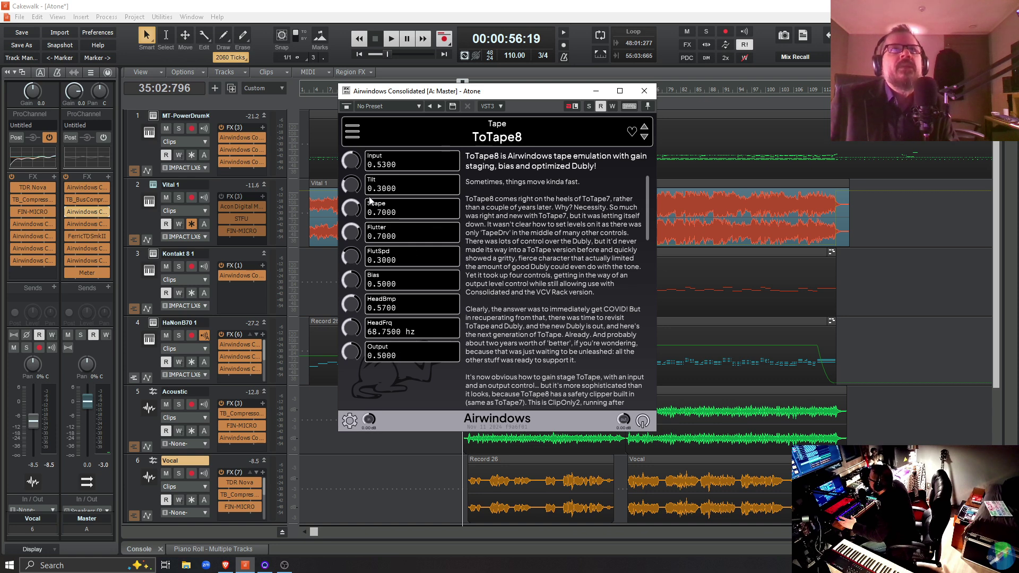
- Close the ToTape8 window and start playback of the full mix from measure 70
left_click(644, 91)
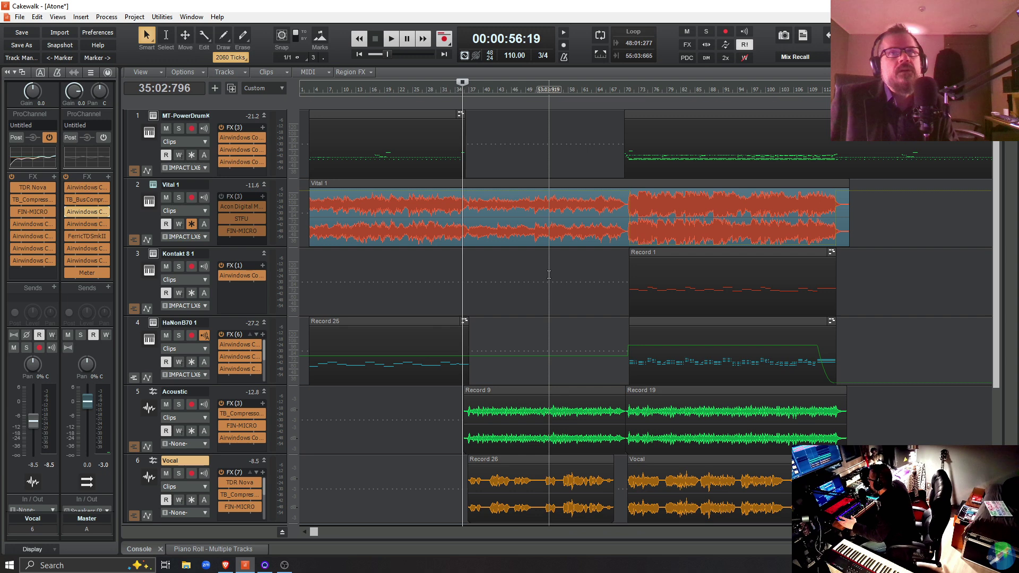
left_click(625, 293)
key("space")
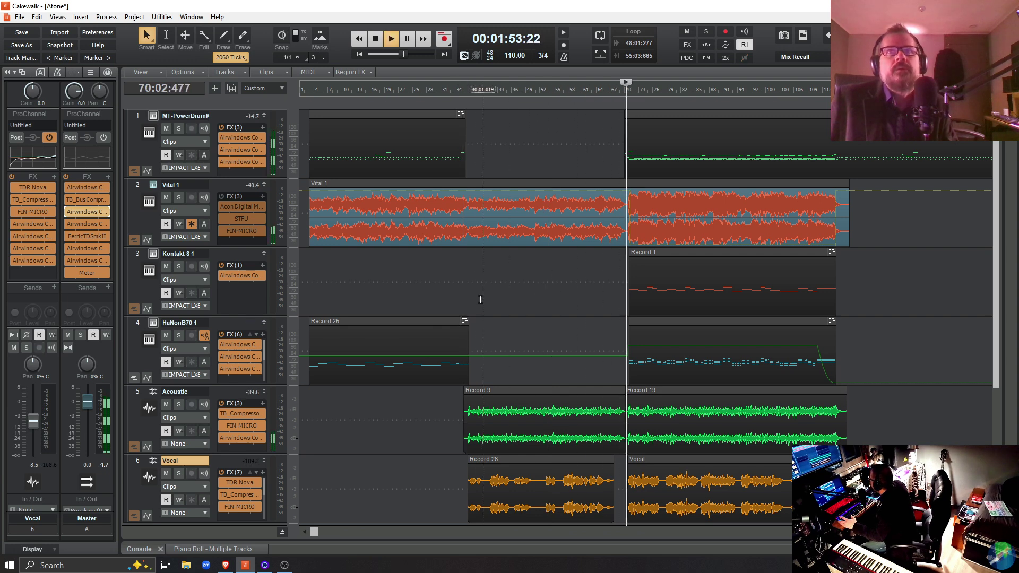
- Open the Master bus's Airwindows Zoom effect and compare it bypassed and enabled during playback from measure 70
double_click(87, 226)
key("space")
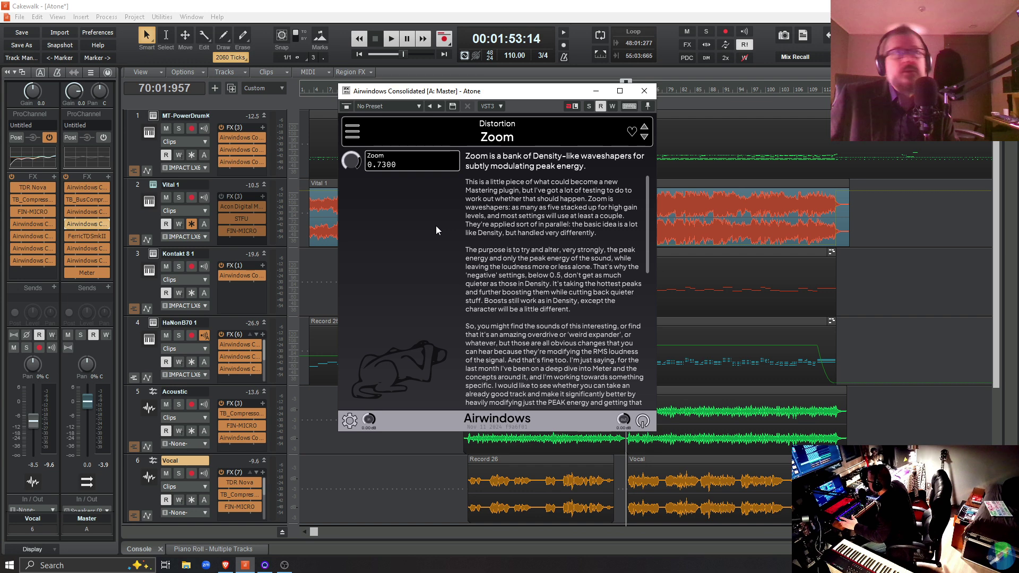
key("space")
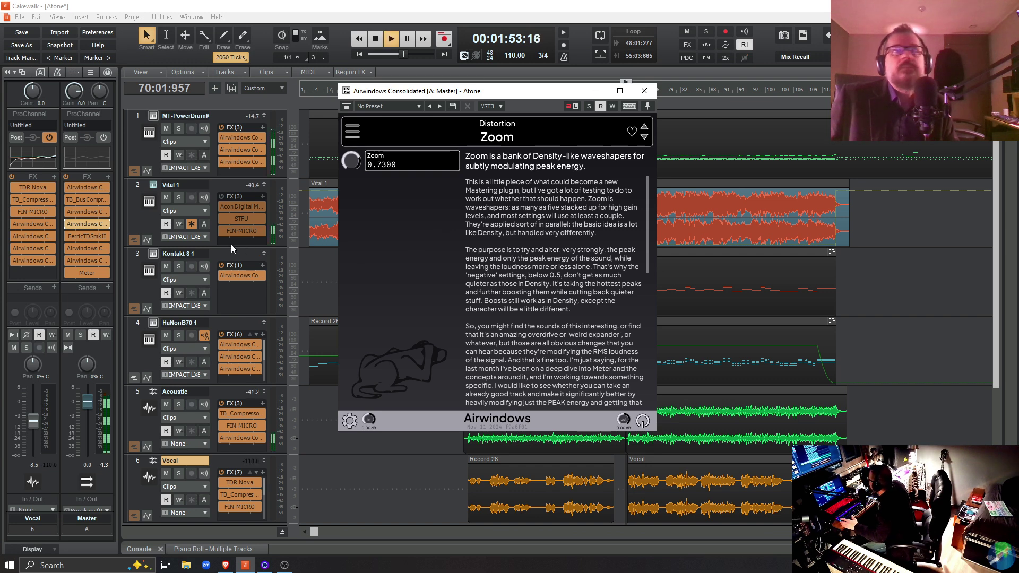
left_click(68, 225)
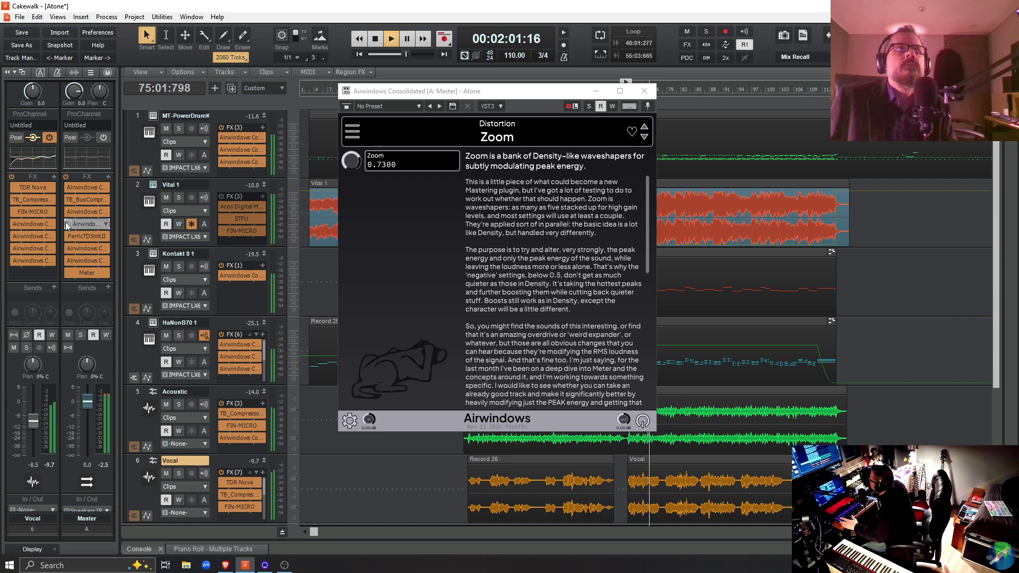
left_click(68, 224)
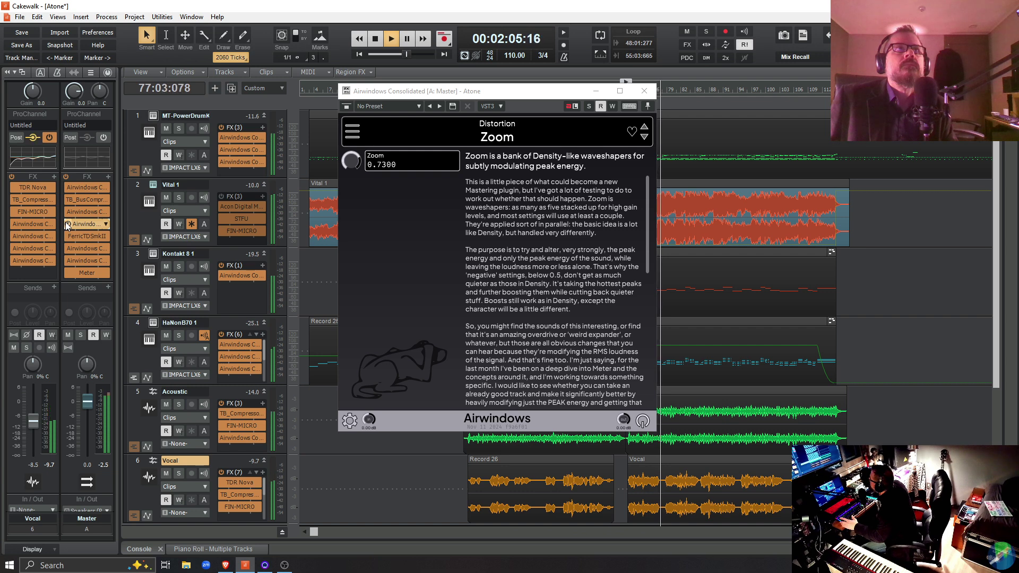
left_click(67, 225)
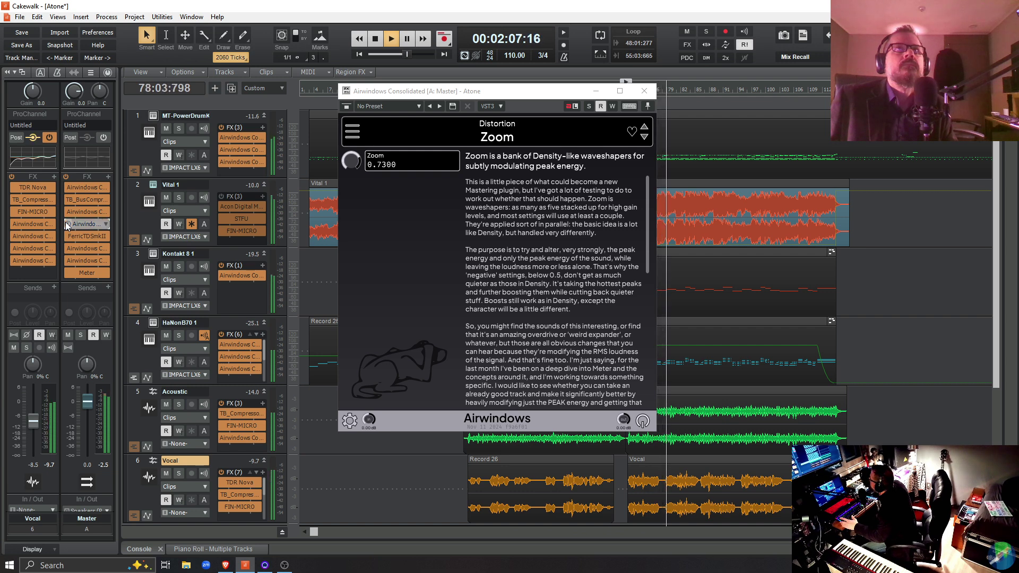
left_click(68, 225)
key("space")
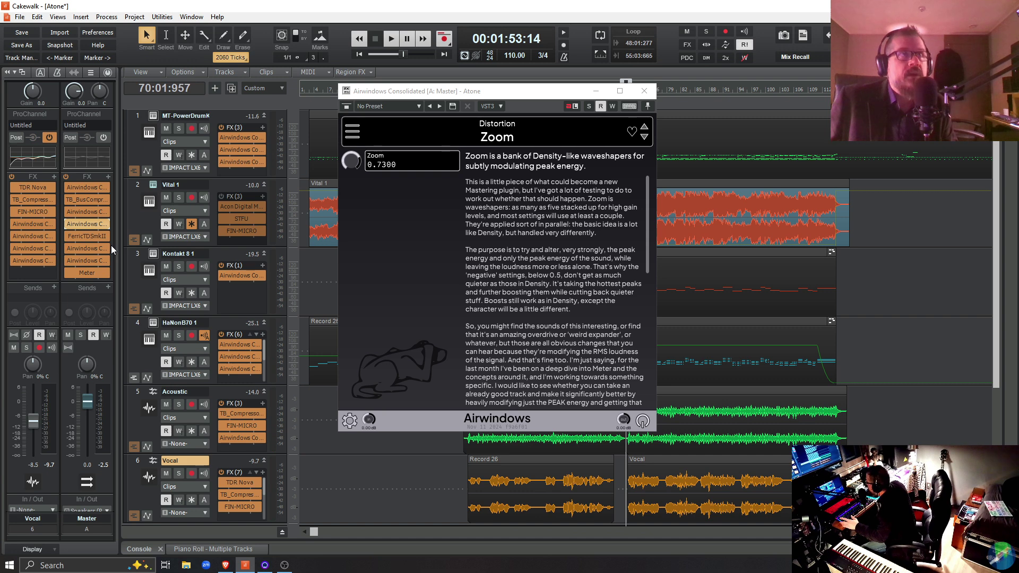
- Open the Master bus's FerricTDSmkII effect, reposition its window, and view the available presets
double_click(85, 235)
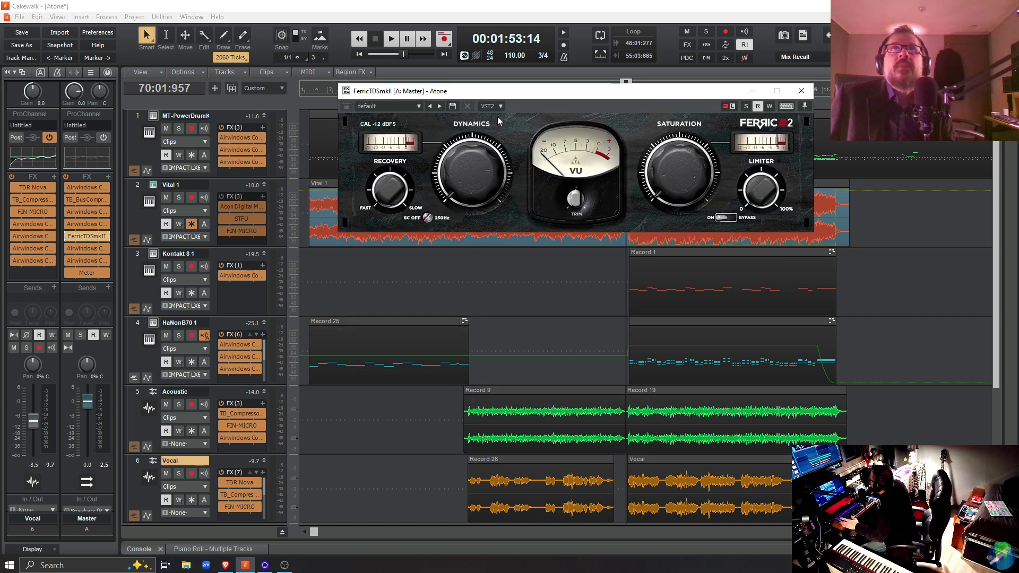
left_click_drag(527, 95, 508, 154)
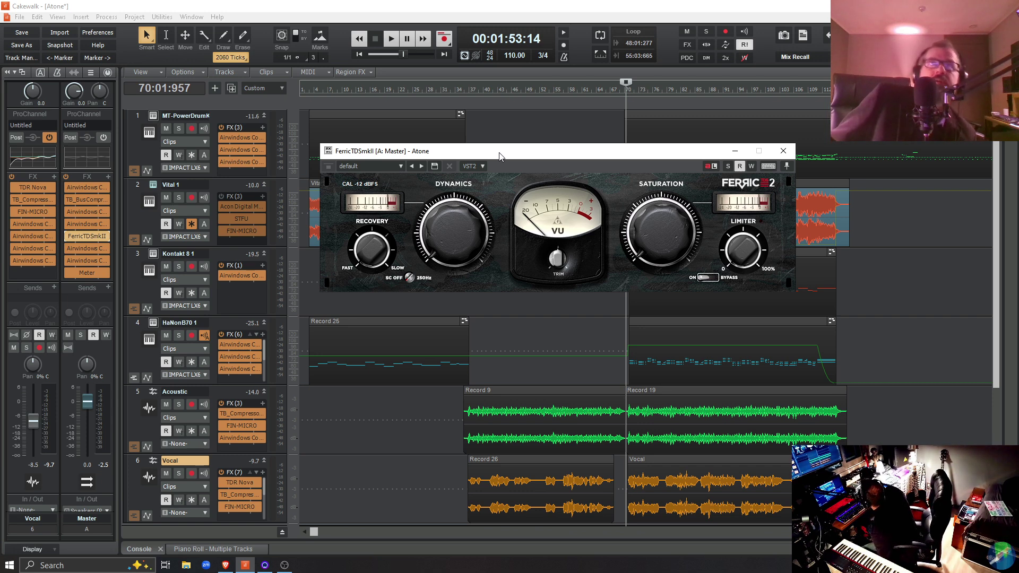
left_click(402, 167)
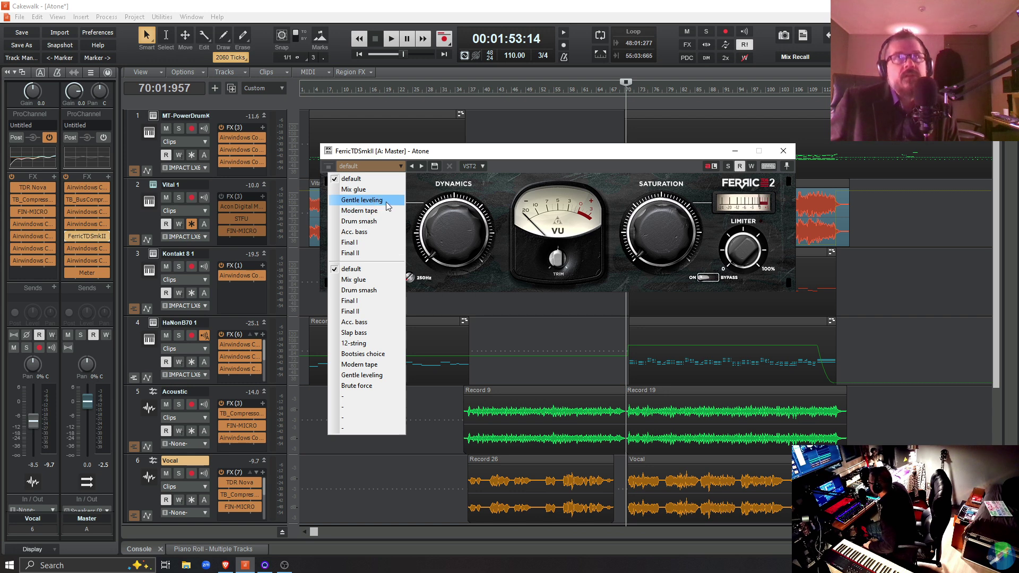
left_click(396, 167)
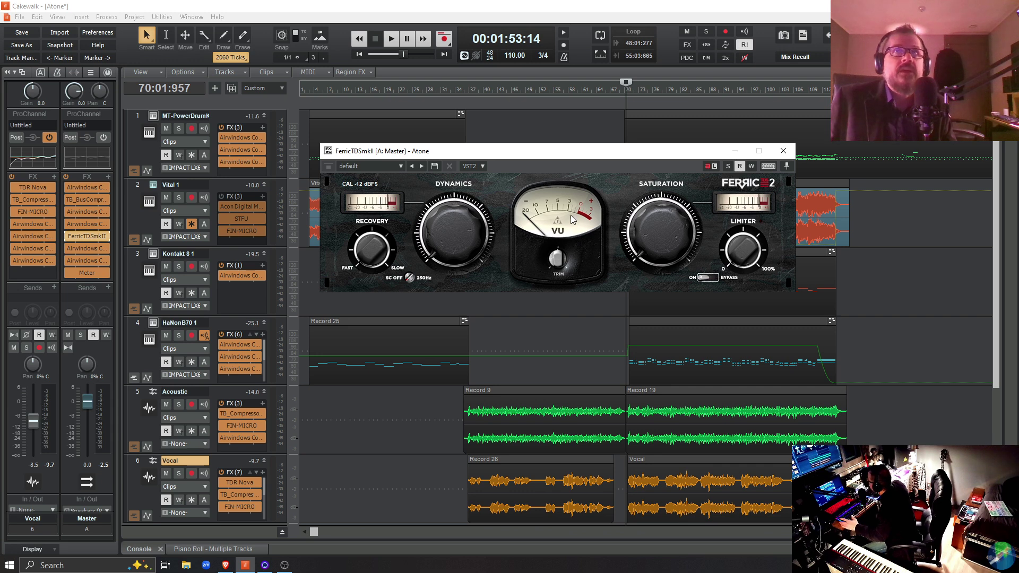
- Play the mix from measure 70, comparing FerricTDSmkII bypassed and enabled and briefly soloing the Kontakt 8 1 track
key("space")
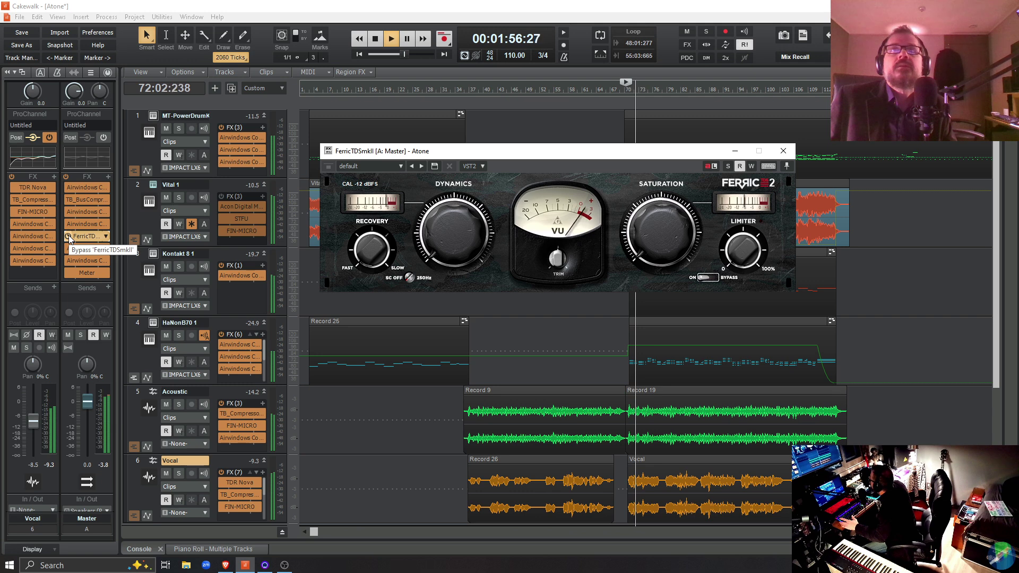
left_click(69, 237)
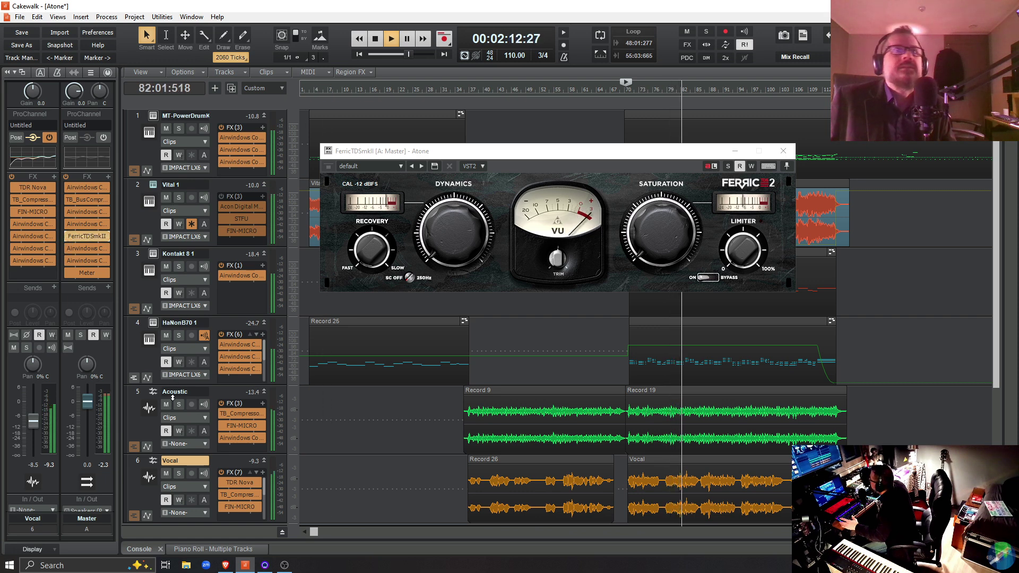
left_click(179, 266)
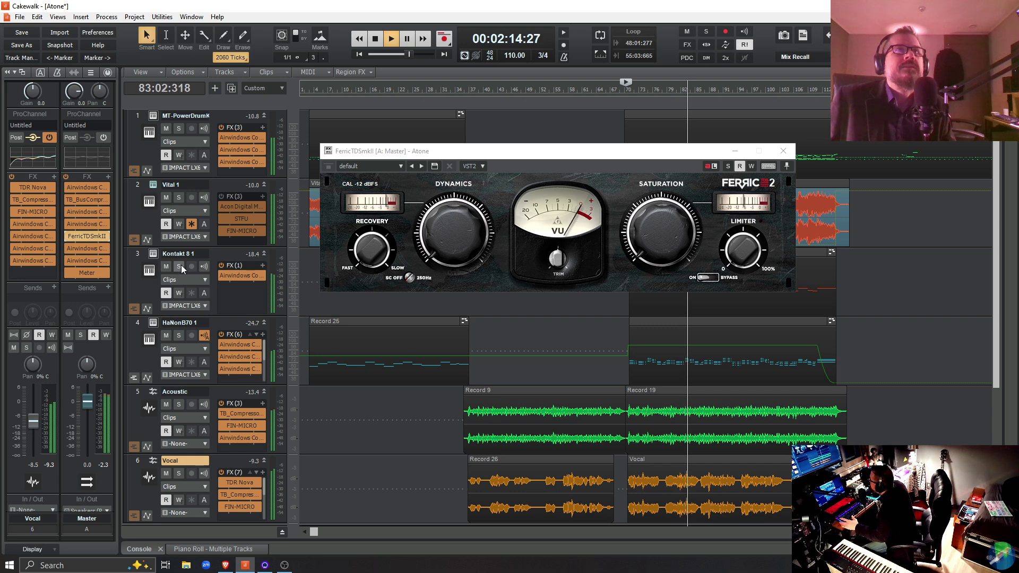
left_click(178, 267)
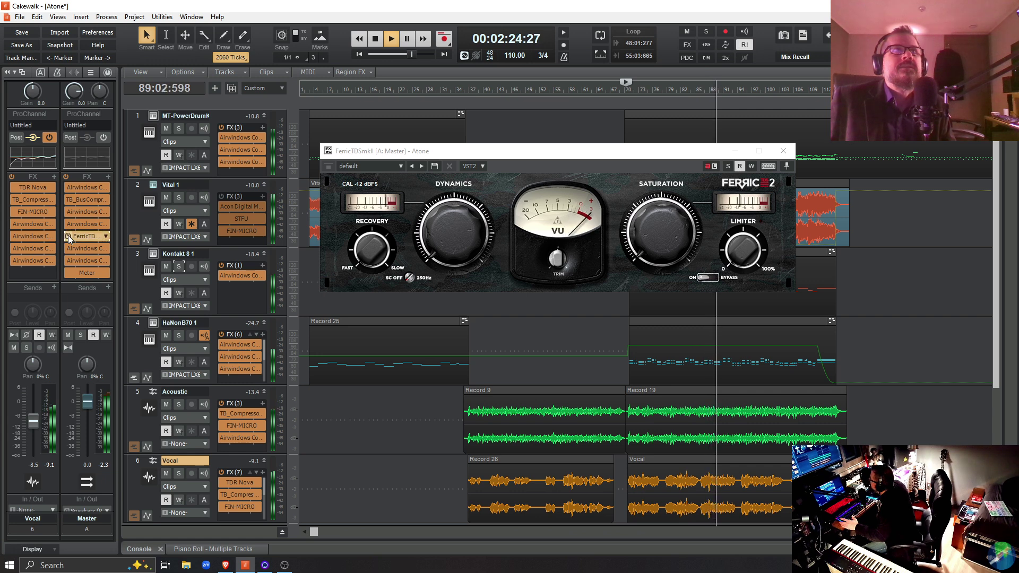
key("space")
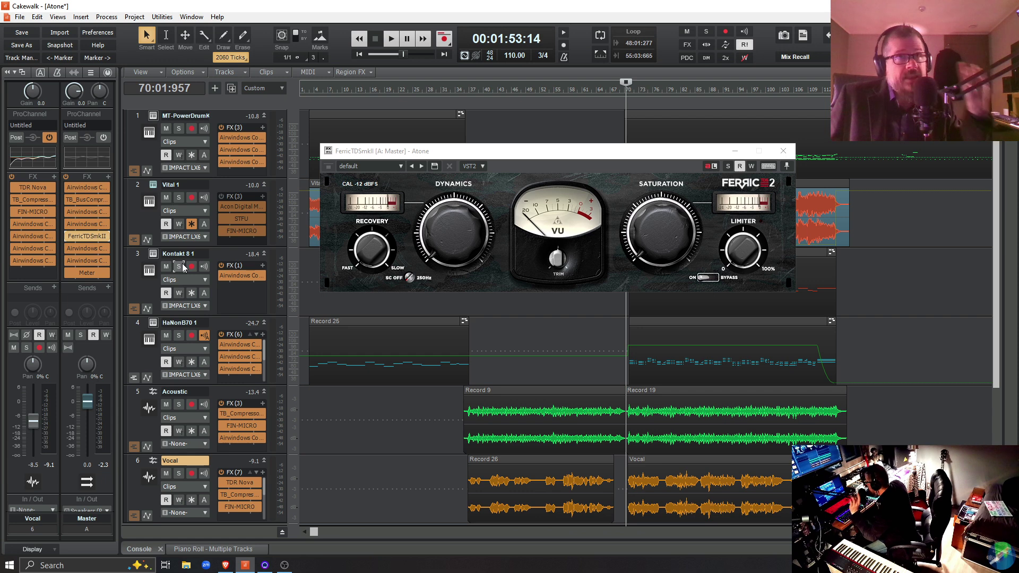
- Replay the section and judge FerricTDSmkII's effect on the Kontakt 8 1 track, first soloed and then in the full mix
left_click(88, 236)
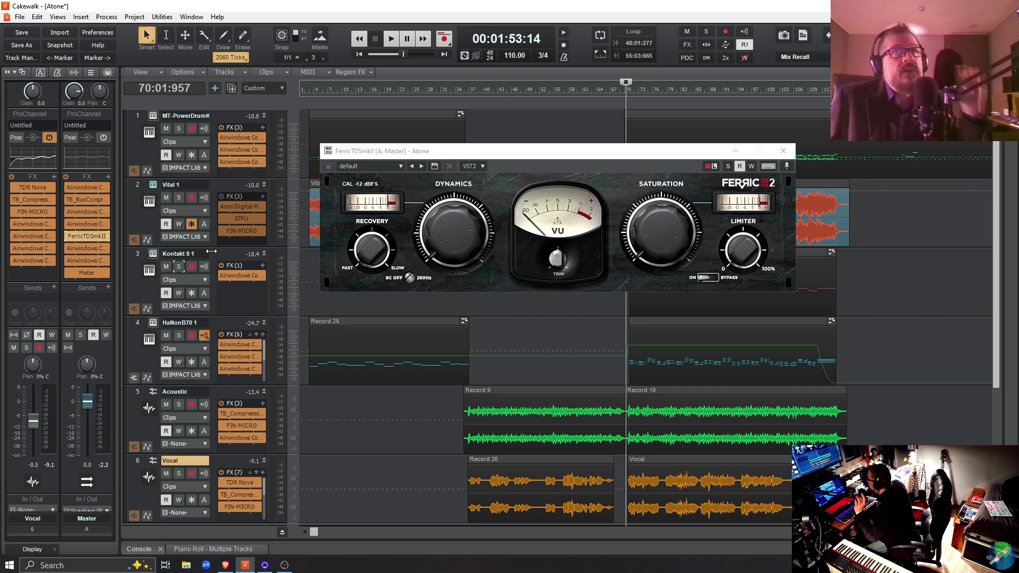
left_click(67, 237)
key("space")
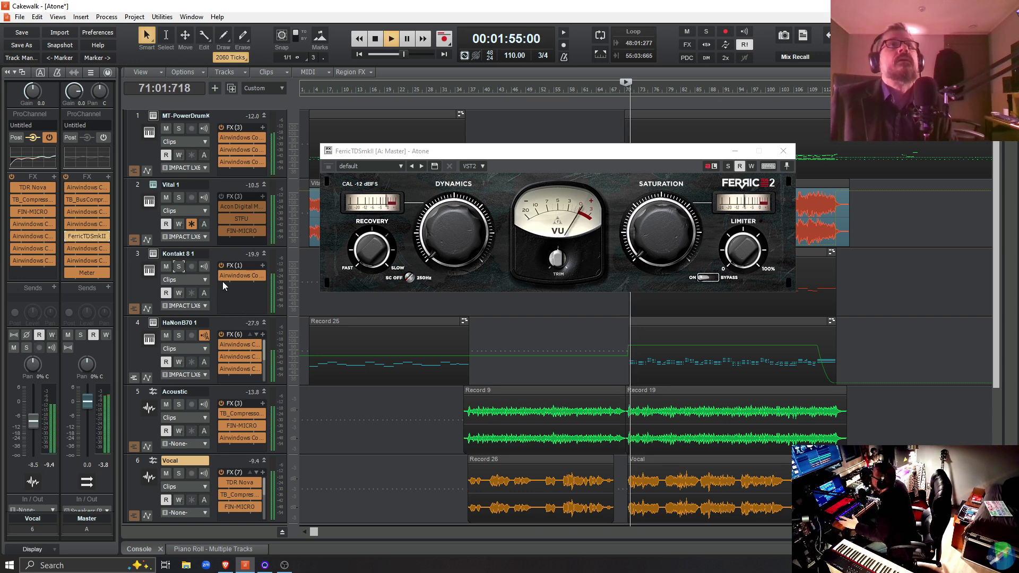
left_click(178, 267)
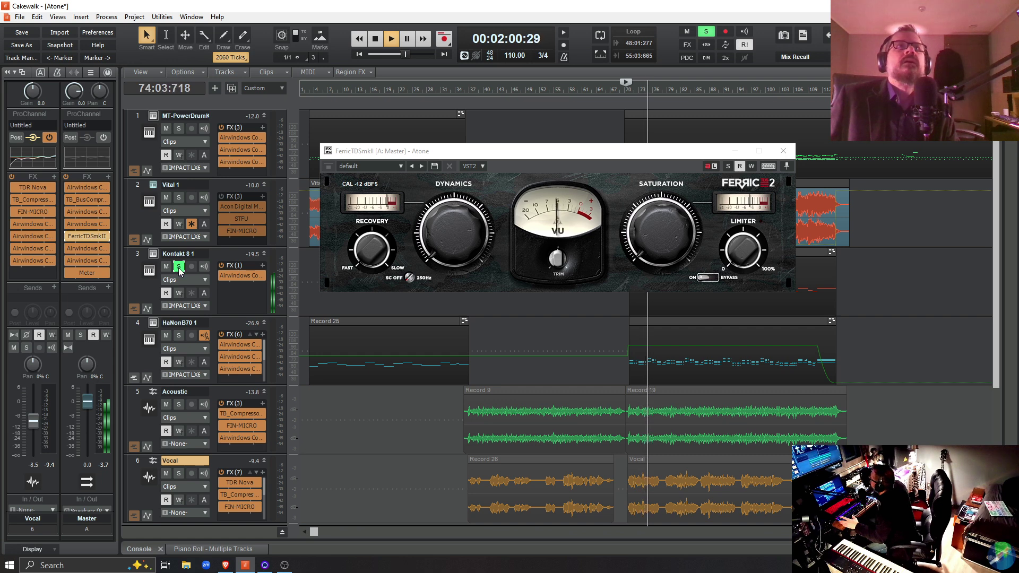
left_click(178, 268)
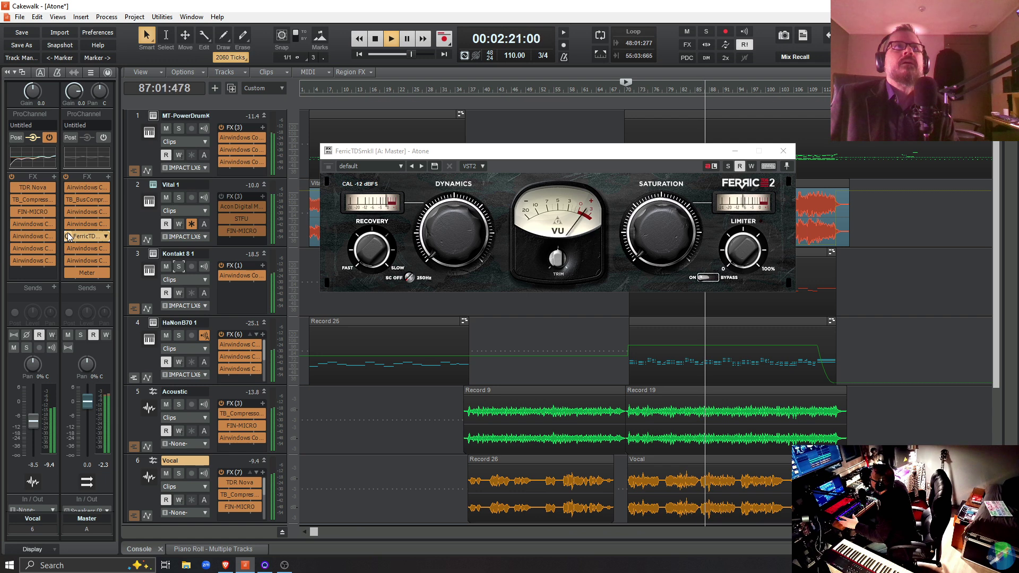
key("space")
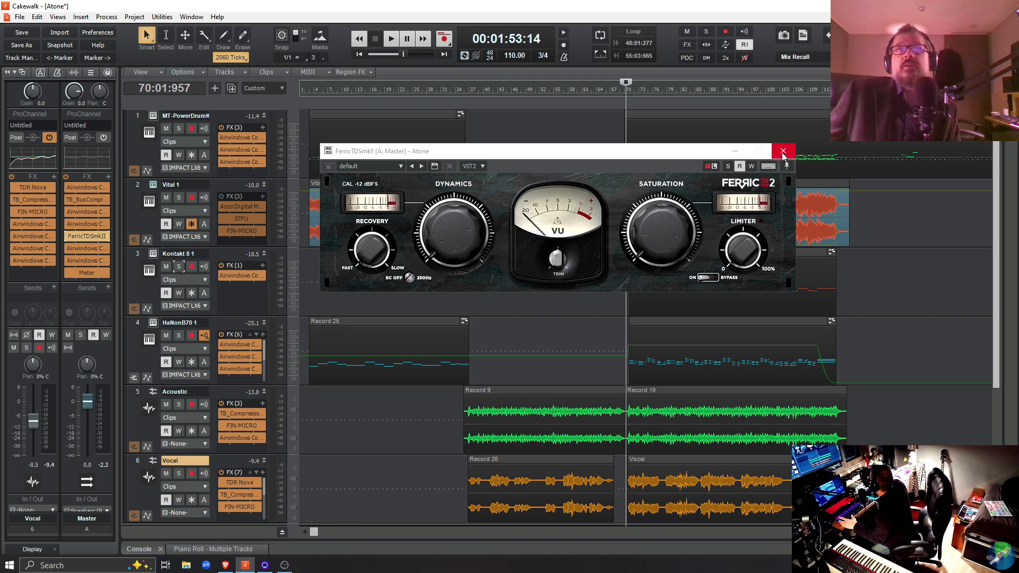
- Try FerricTDSmkII's Gentle leveling preset during playback from measure 70, and restore the default preset
left_click(400, 167)
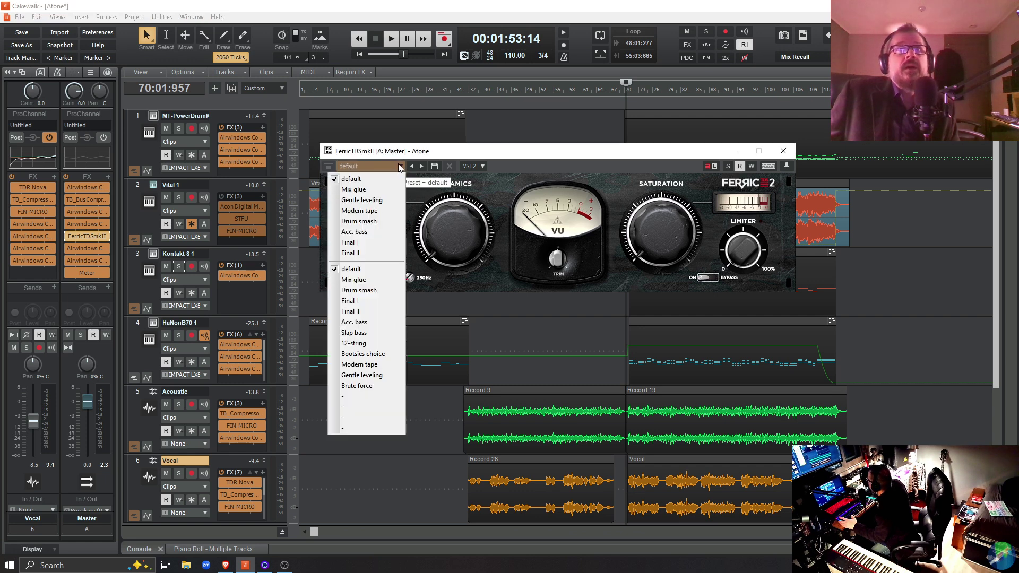
left_click(400, 168)
left_click(400, 168)
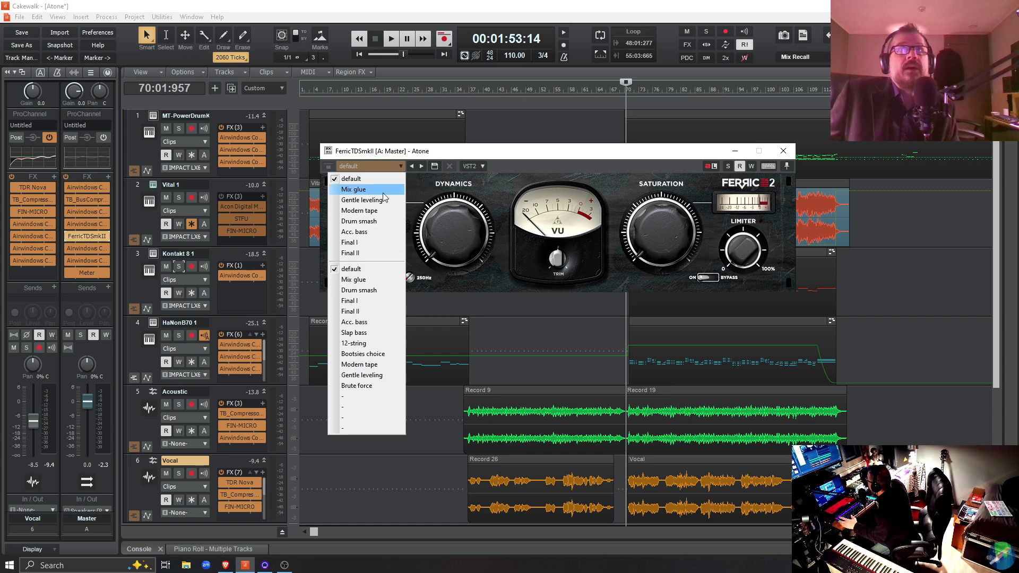
left_click(511, 158)
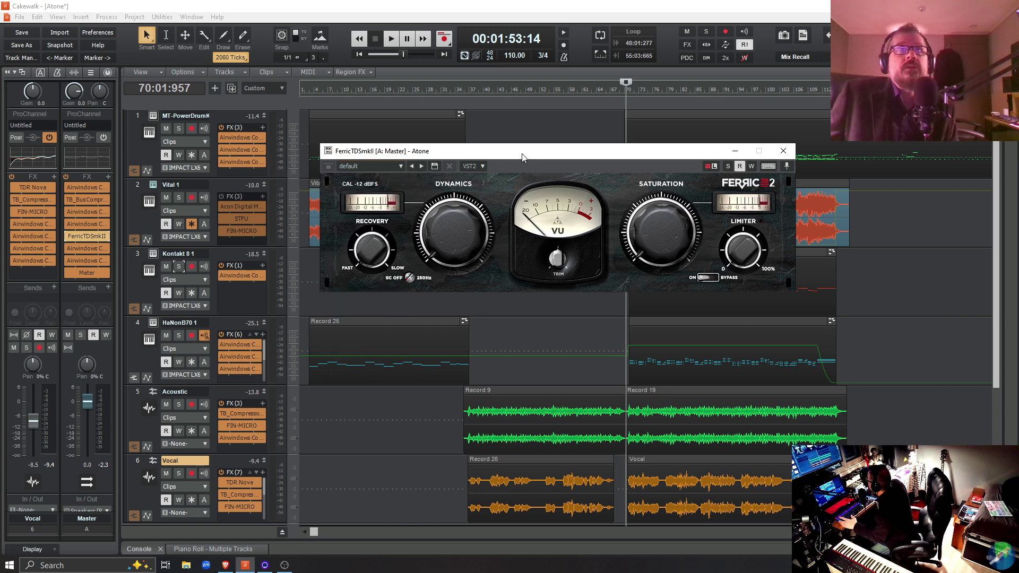
key("space")
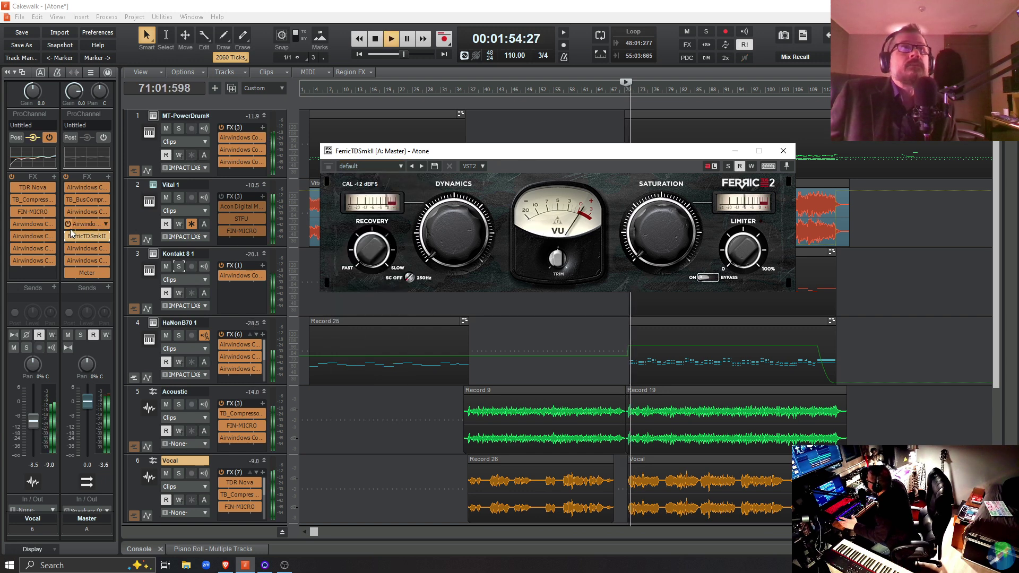
left_click(401, 167)
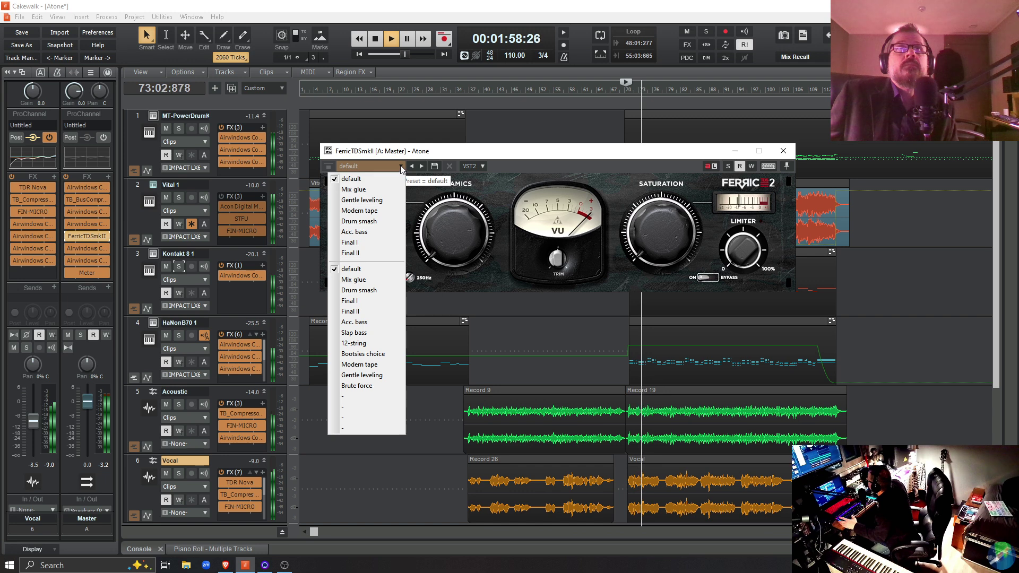
left_click(375, 201)
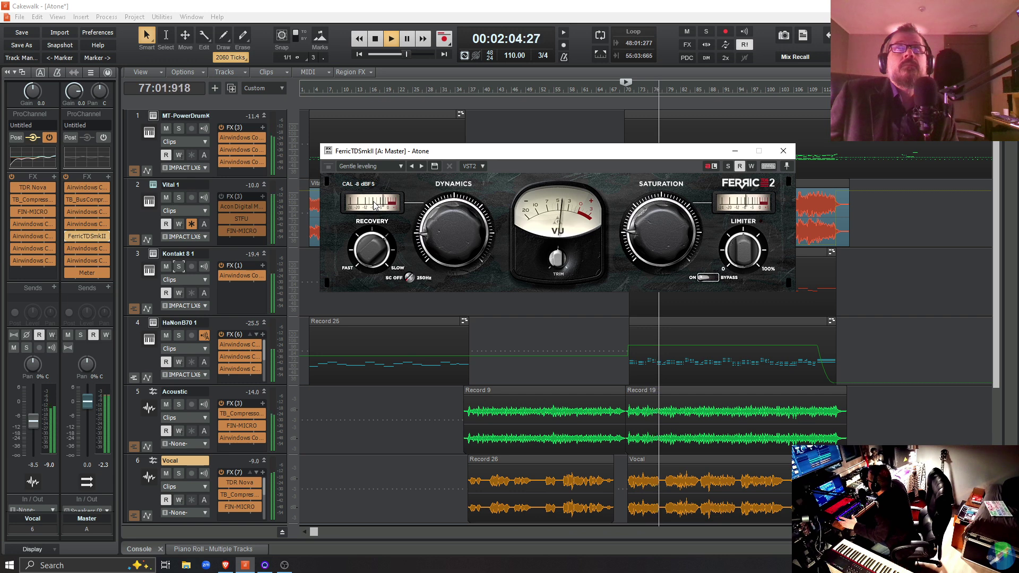
left_click(401, 167)
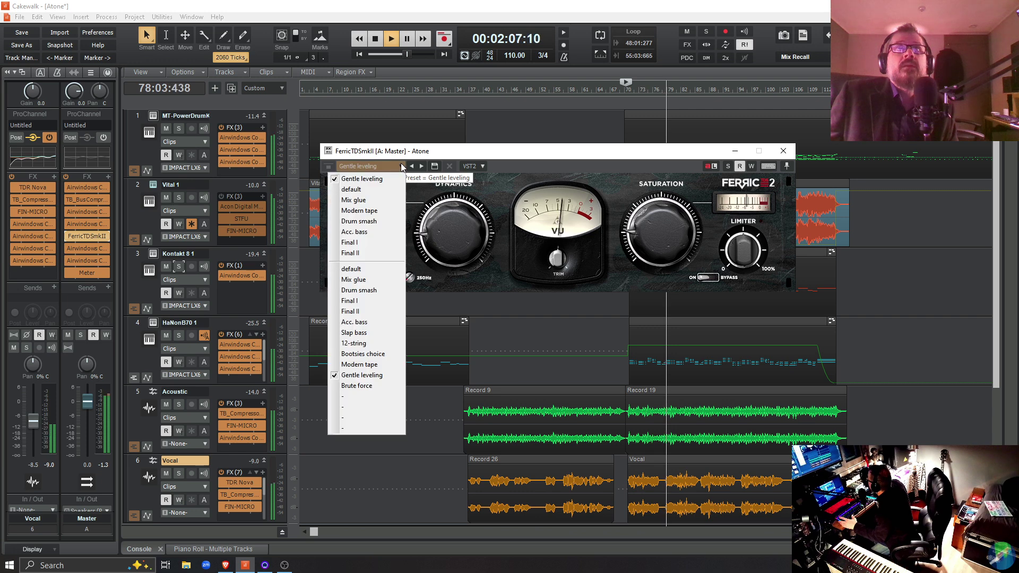
left_click(374, 190)
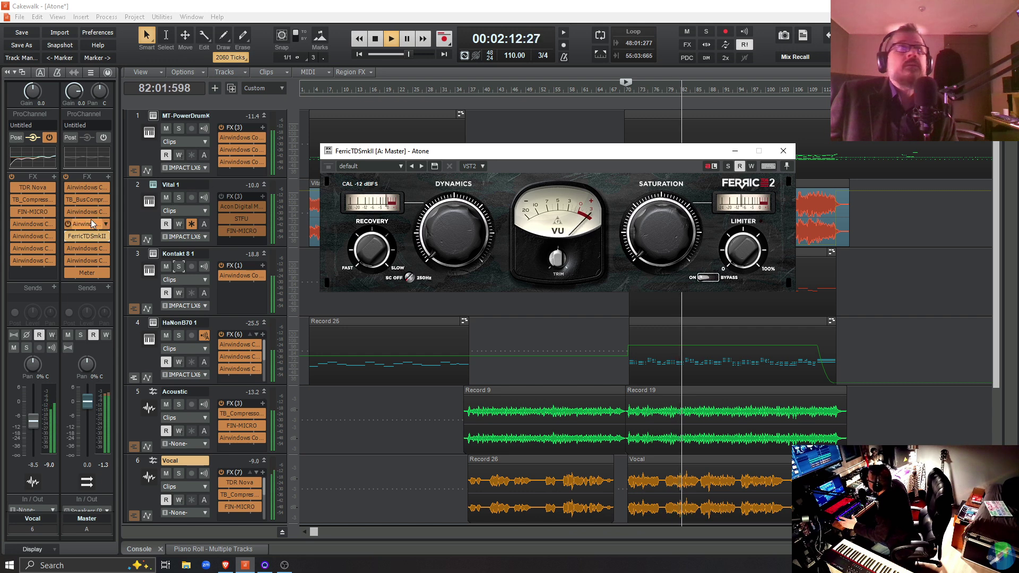
- Compare the default FerricTDSmkII preset bypassed and enabled, stop playback, and close the effect window
left_click(66, 237)
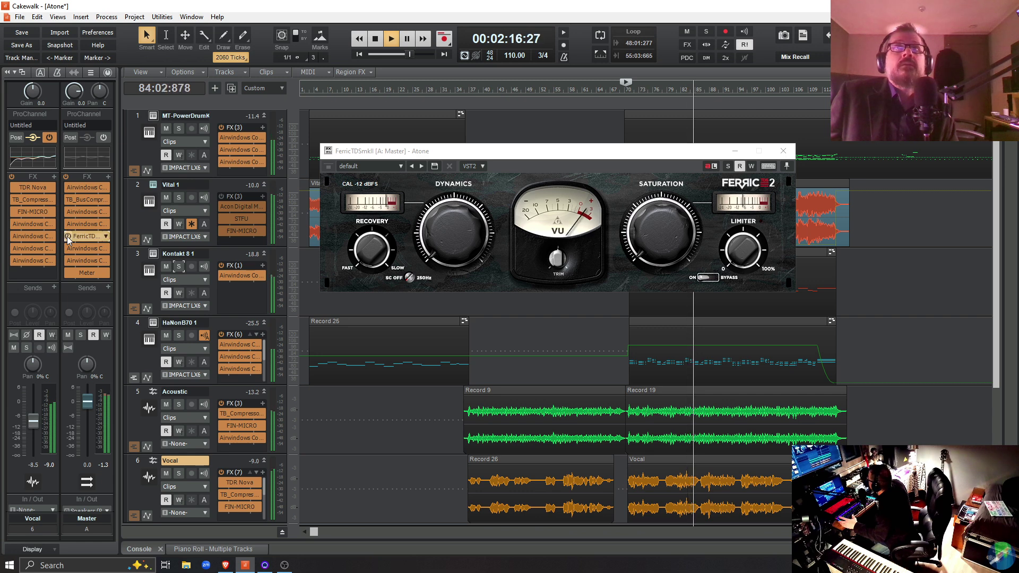
key("space")
left_click_drag(67, 237, 85, 218)
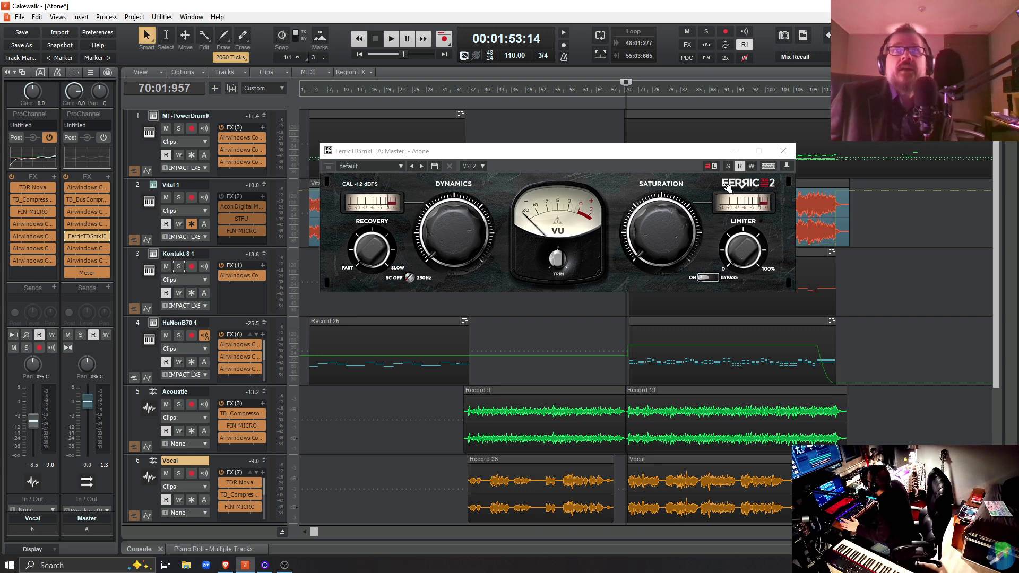
left_click(784, 152)
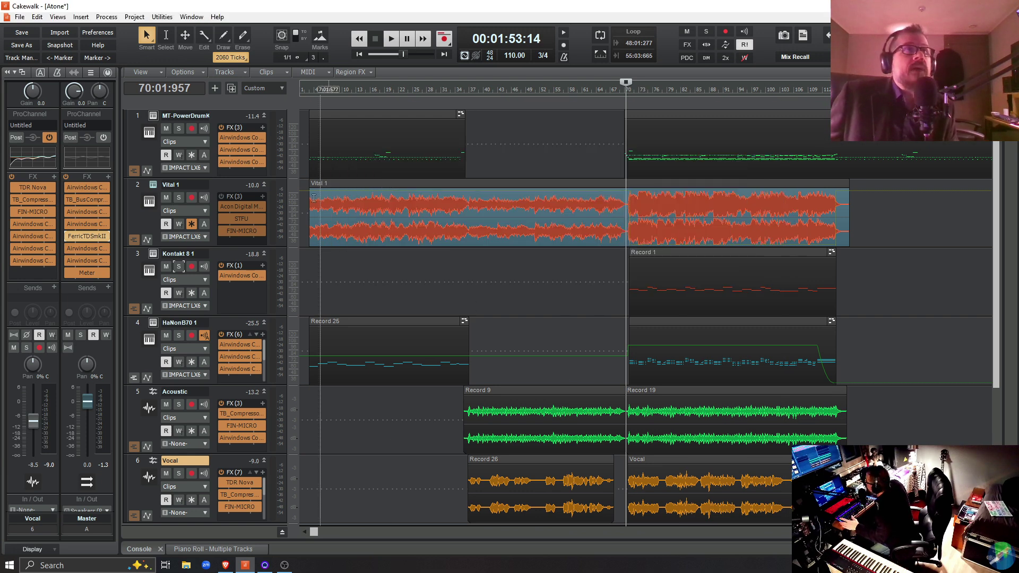
- View the Master bus's Airwindows Air4 and AtmosphereBuss effects in turn, and reopen Air4
double_click(81, 249)
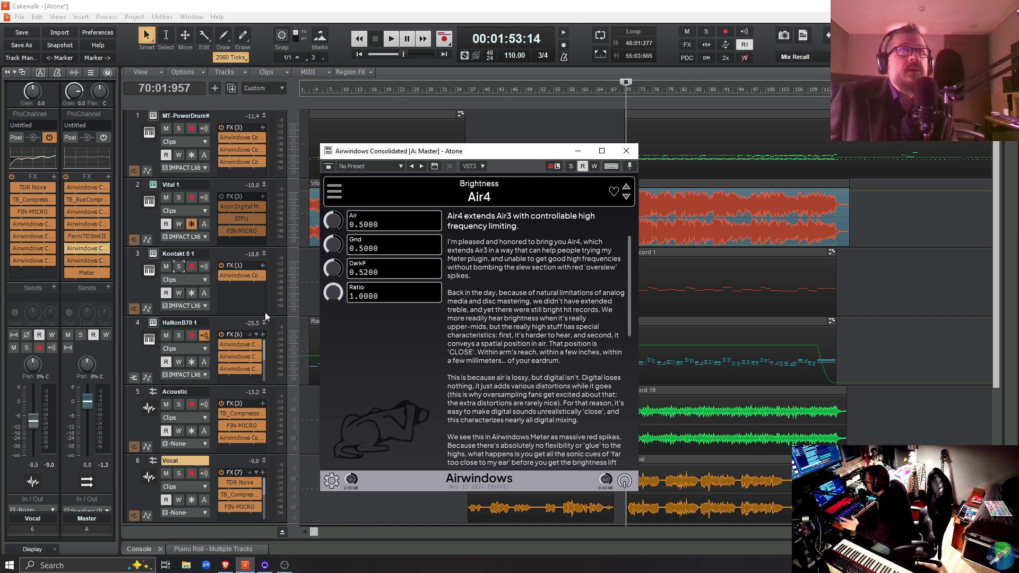
double_click(80, 263)
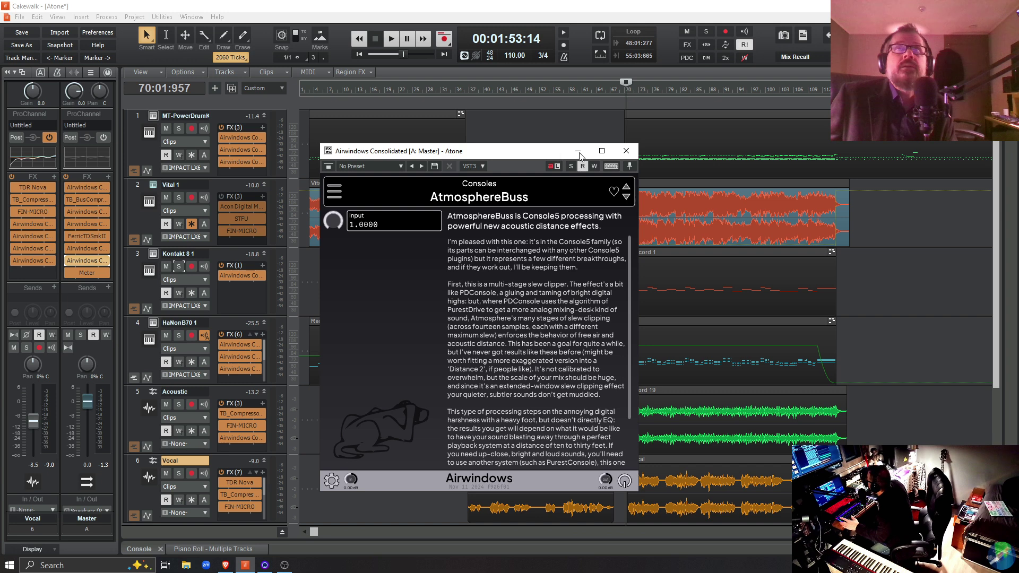
left_click(634, 152)
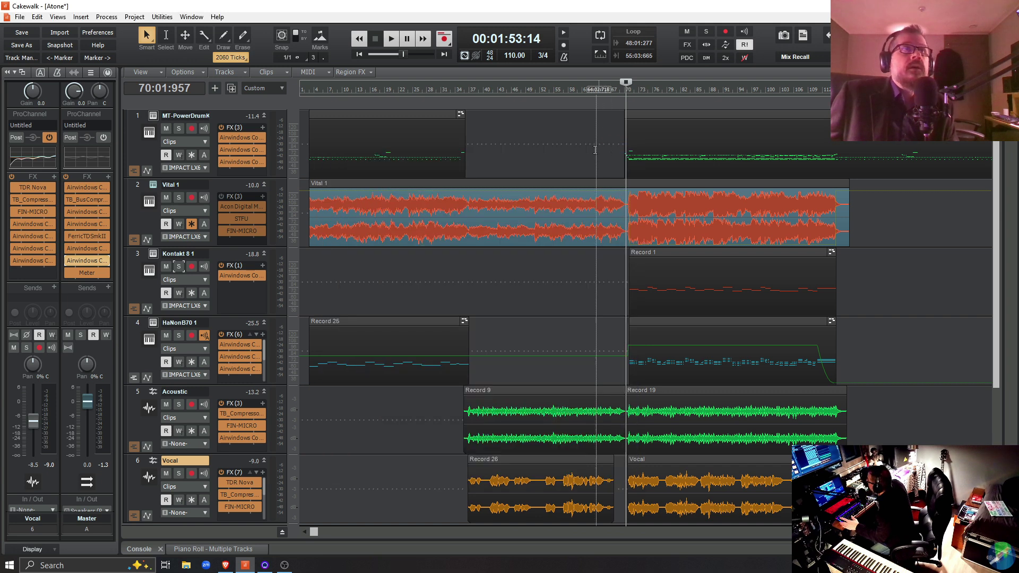
double_click(85, 251)
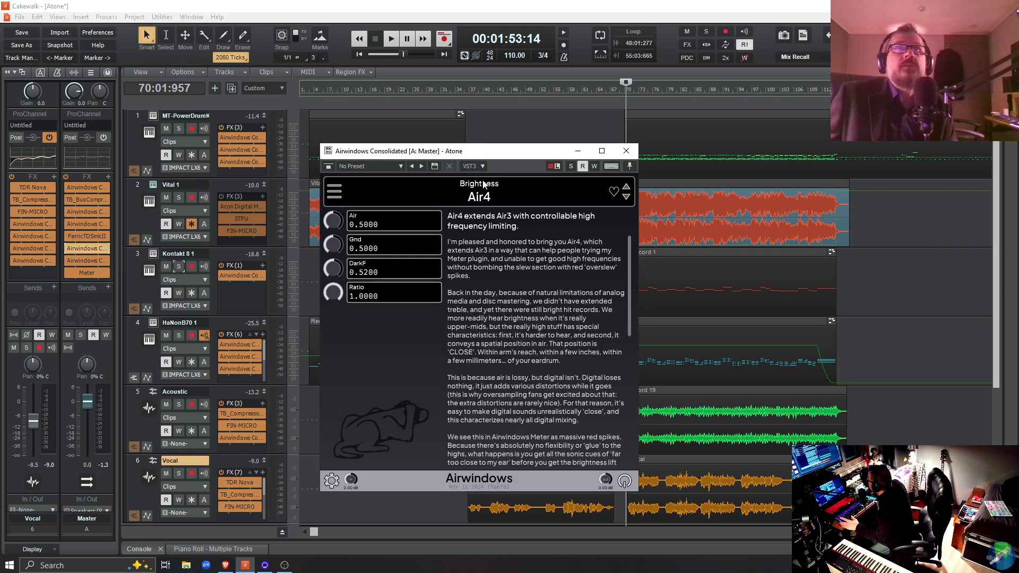
- Open the Master bus's Meter effect and arrange its window beside the Air4 window
left_click_drag(505, 156, 410, 41)
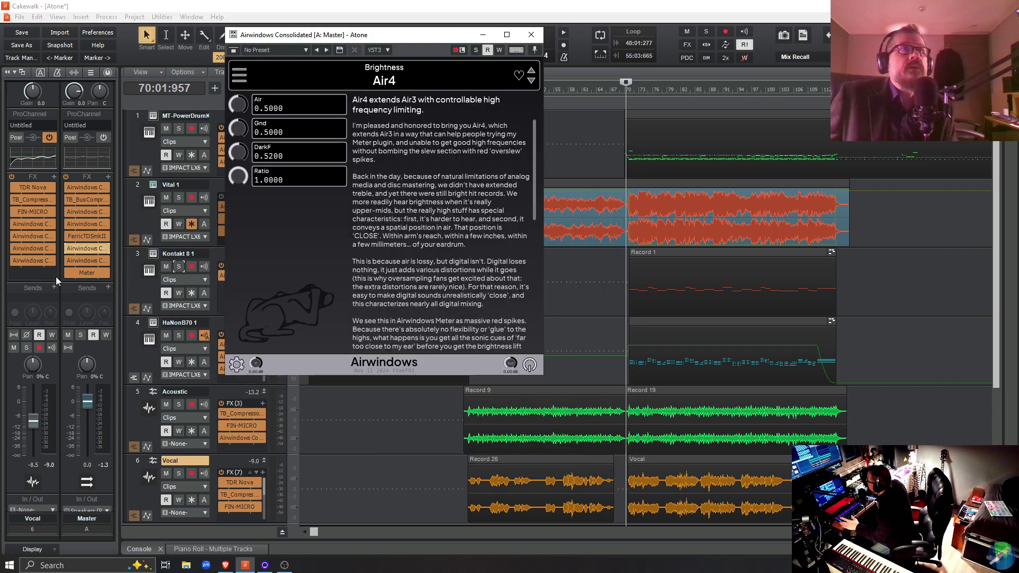
double_click(85, 273)
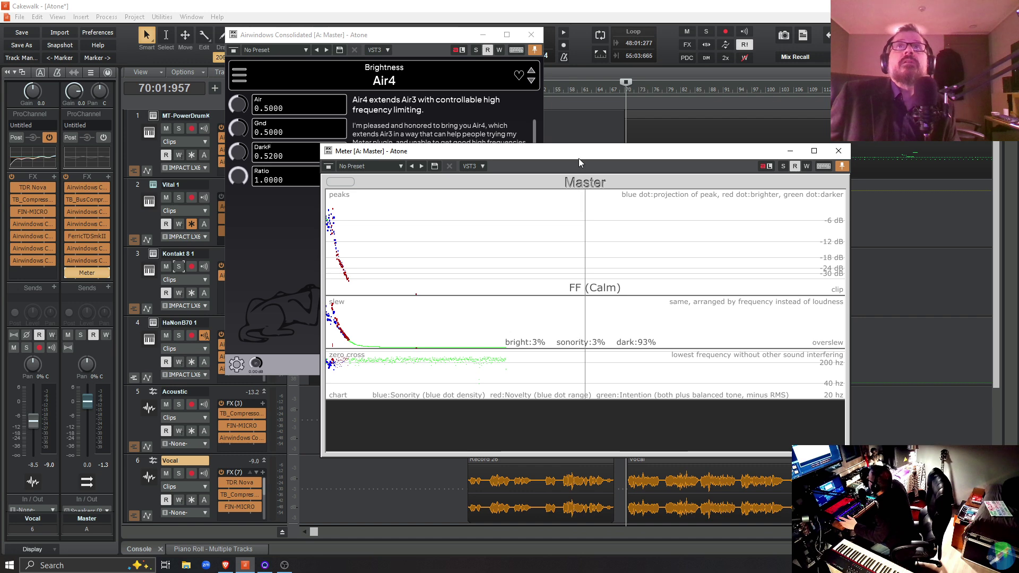
left_click_drag(578, 158, 674, 87)
left_click(380, 38)
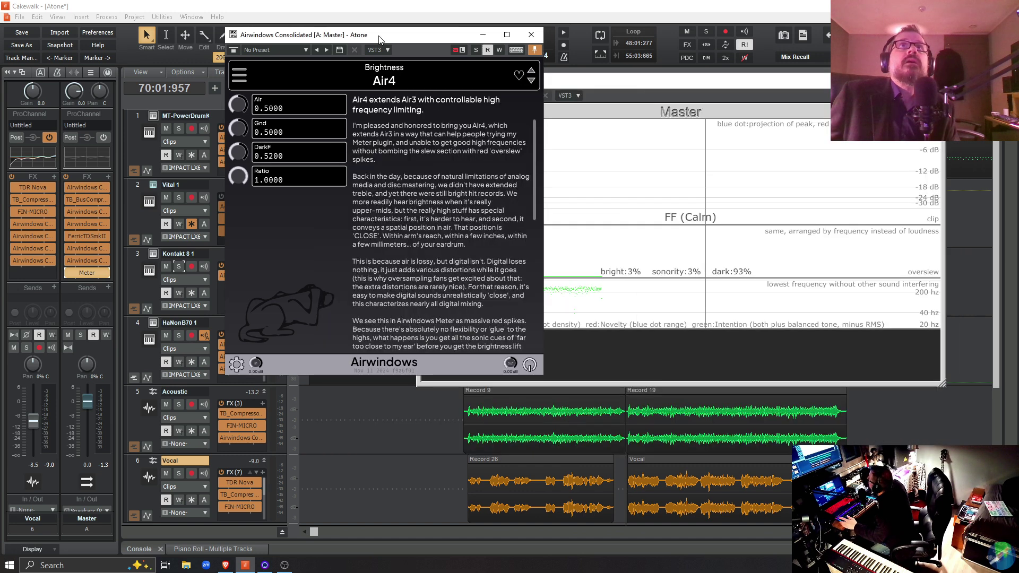
left_click_drag(380, 38, 241, 40)
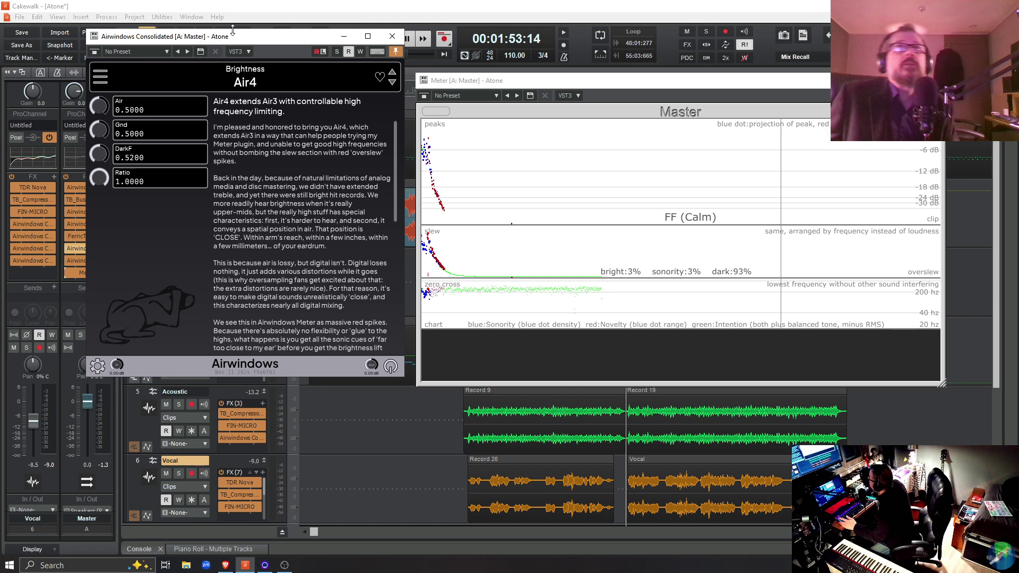
left_click_drag(517, 83, 509, 39)
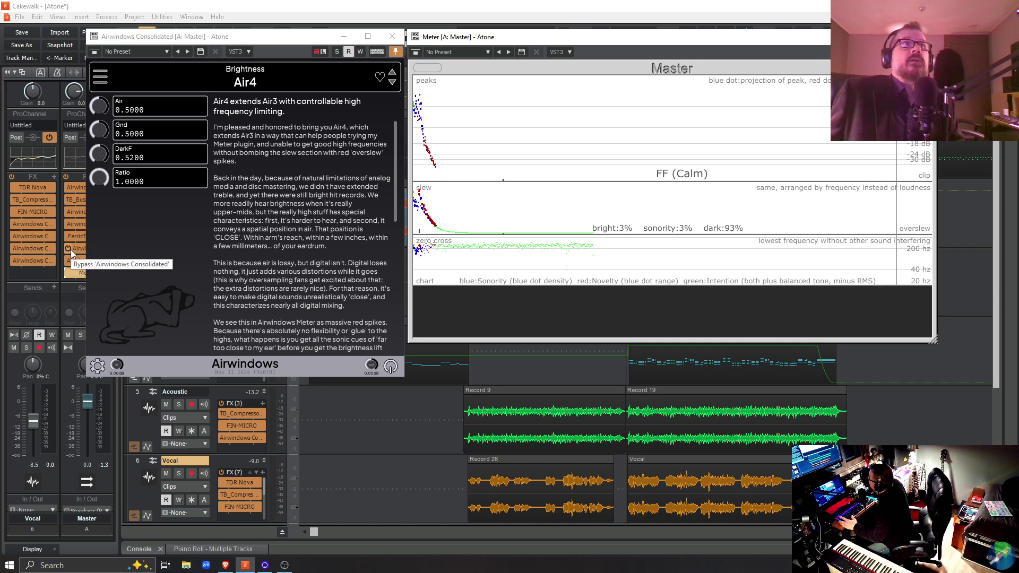
- Audition the mix from measure 70 on the Meter with the Master bus's Air4 bypassed, and stop playback
left_click(68, 248)
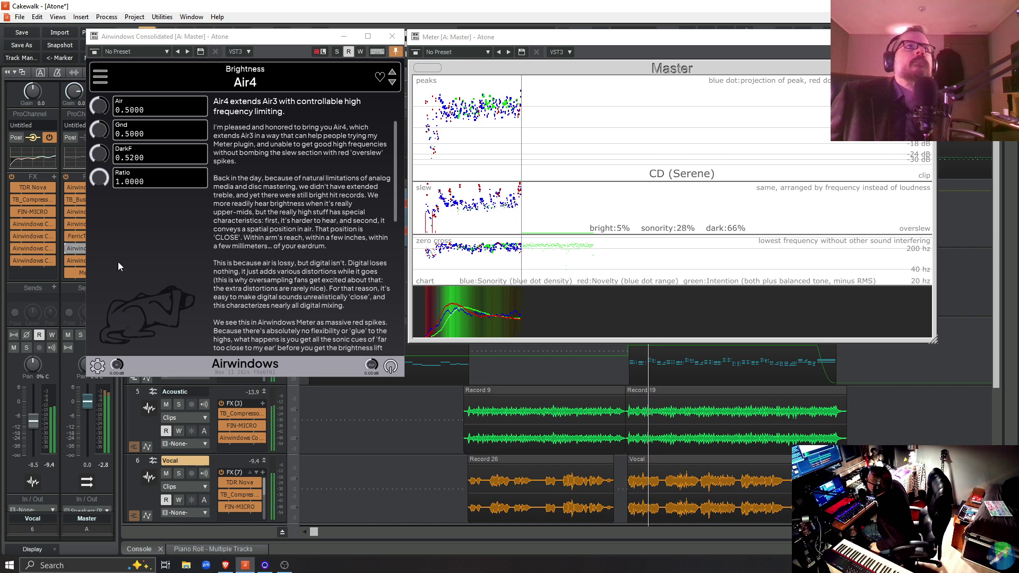
left_click(68, 248)
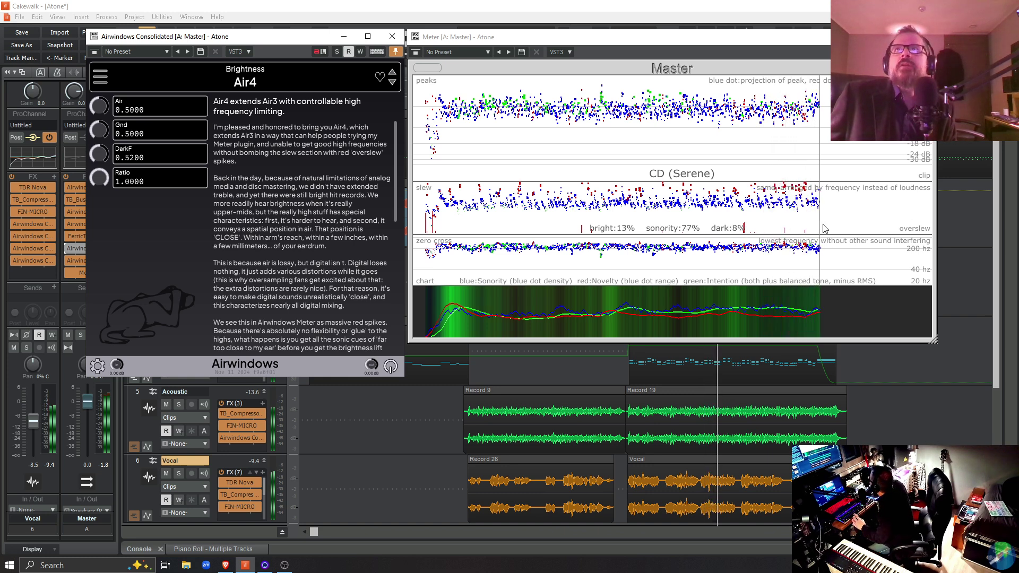
key("space")
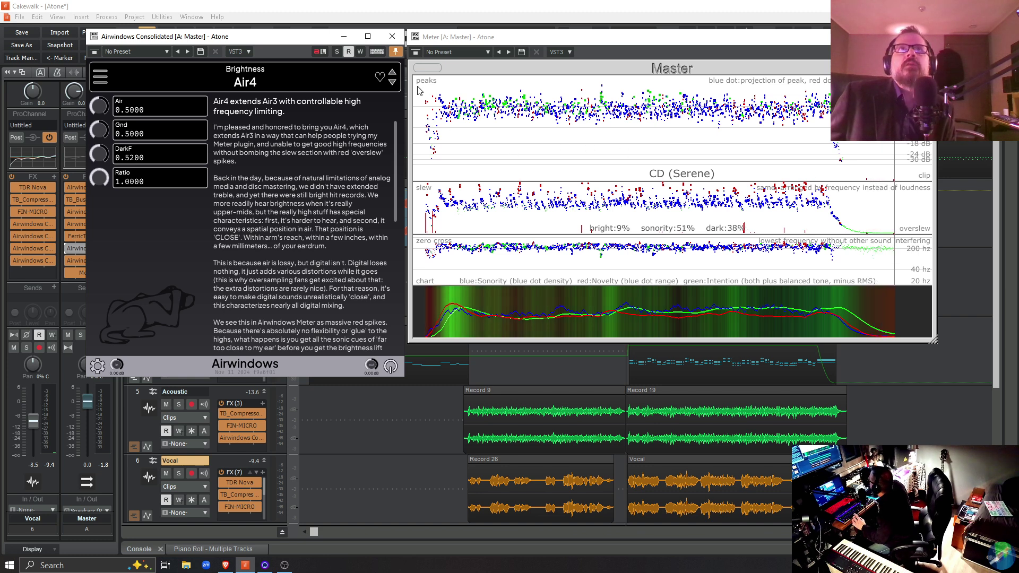
- Re-enable Air4 on the Master bus and replay the section from measure 70 to compare its effect on the Meter
left_click(66, 250)
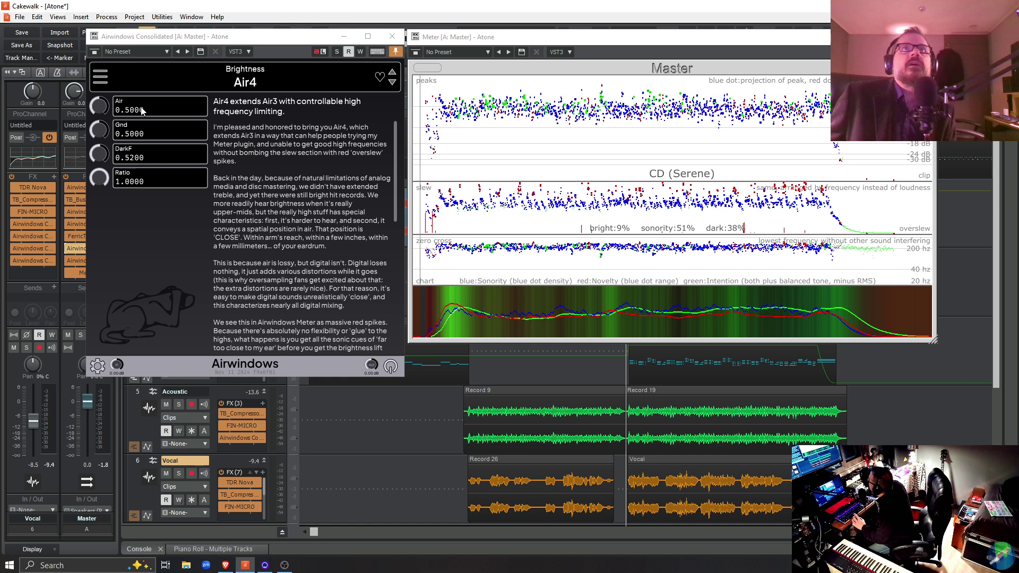
key("space")
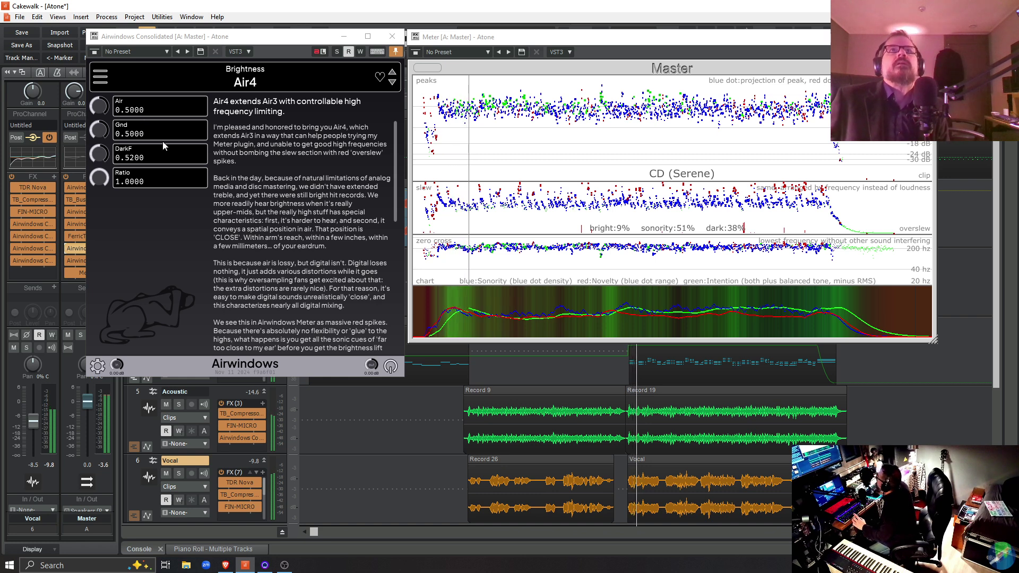
left_click(417, 70)
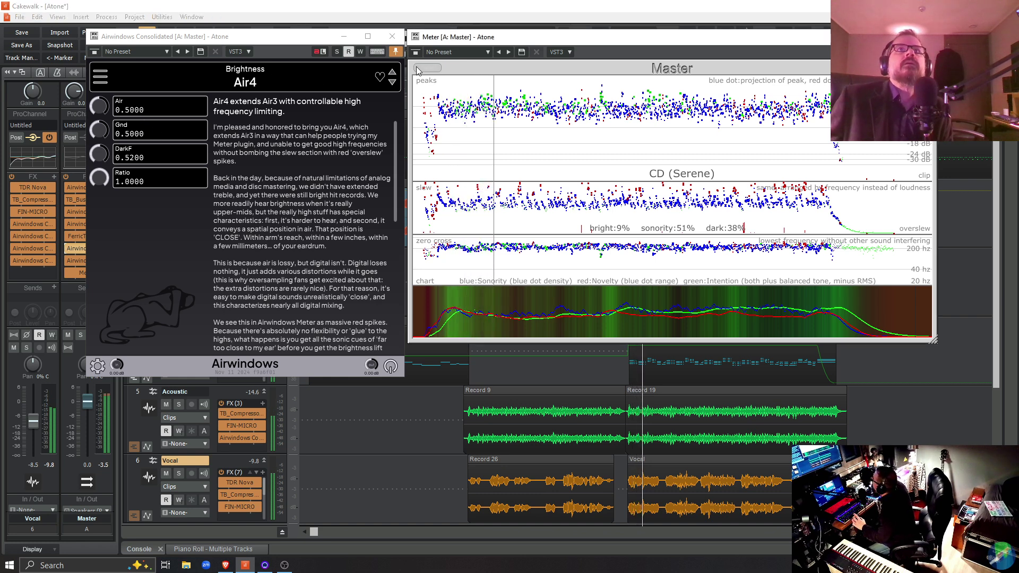
key("space")
key("space")
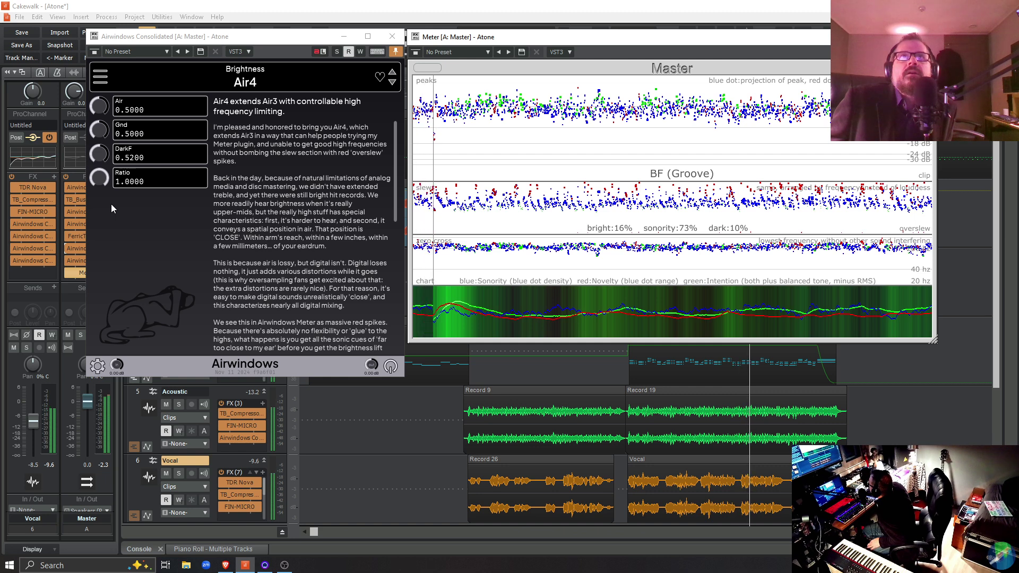
- Stop playback and close the Meter and Air4 effect windows
key("r")
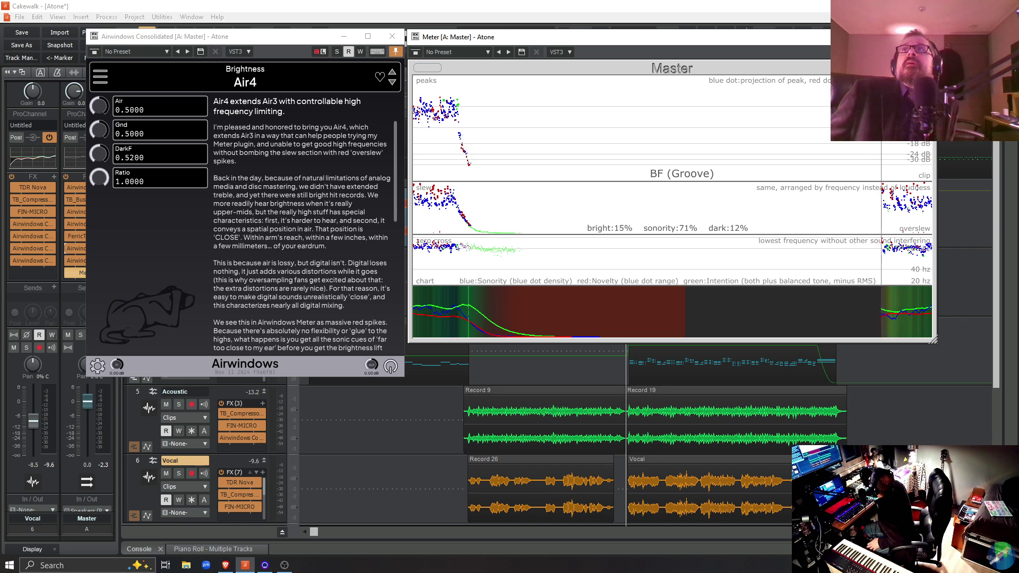
key("alt+F4")
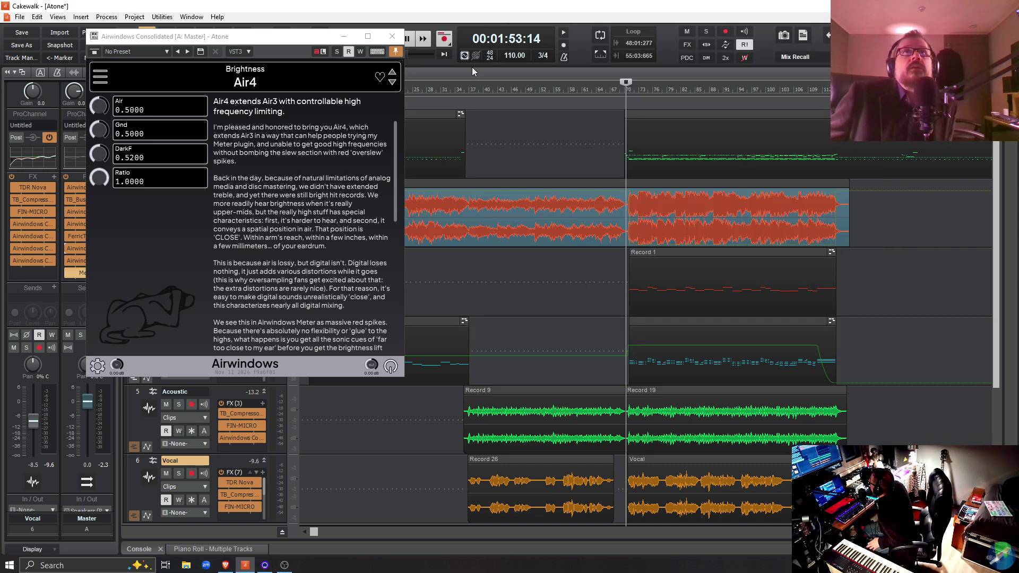
left_click(391, 36)
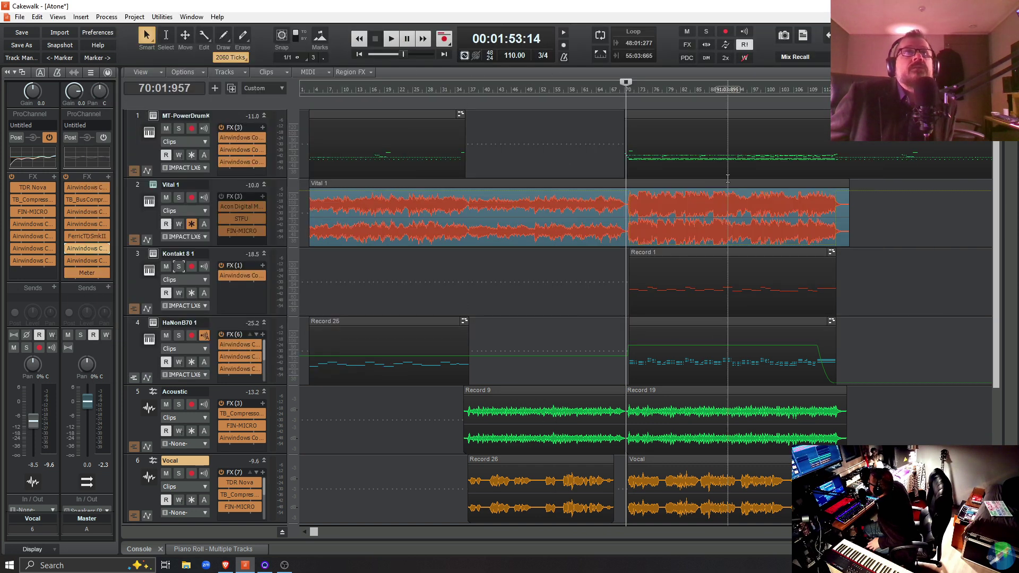